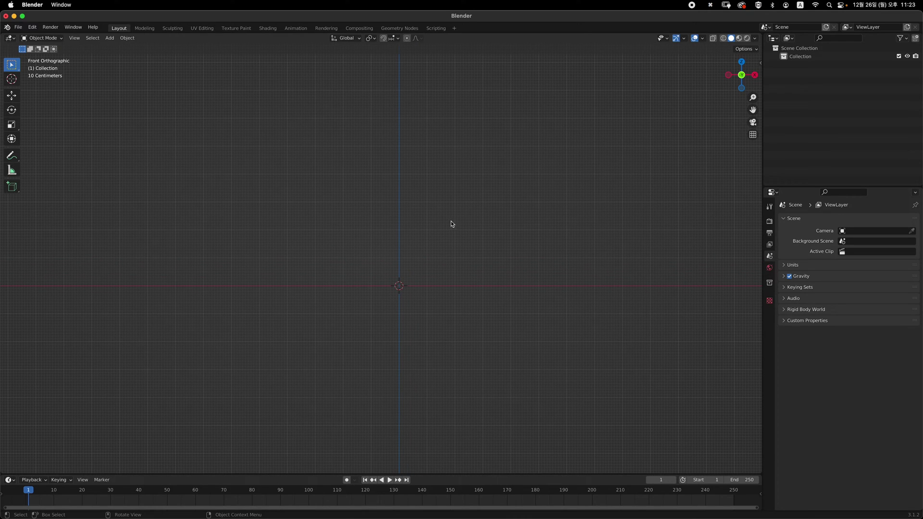
Step: Add a plane mesh at the world origin
key(shift+a)
mouse_move(449, 212)
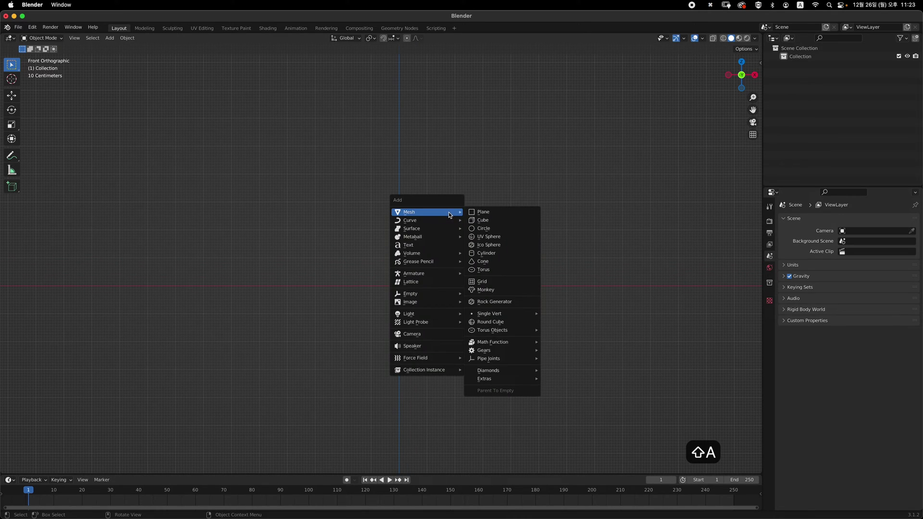
click(487, 213)
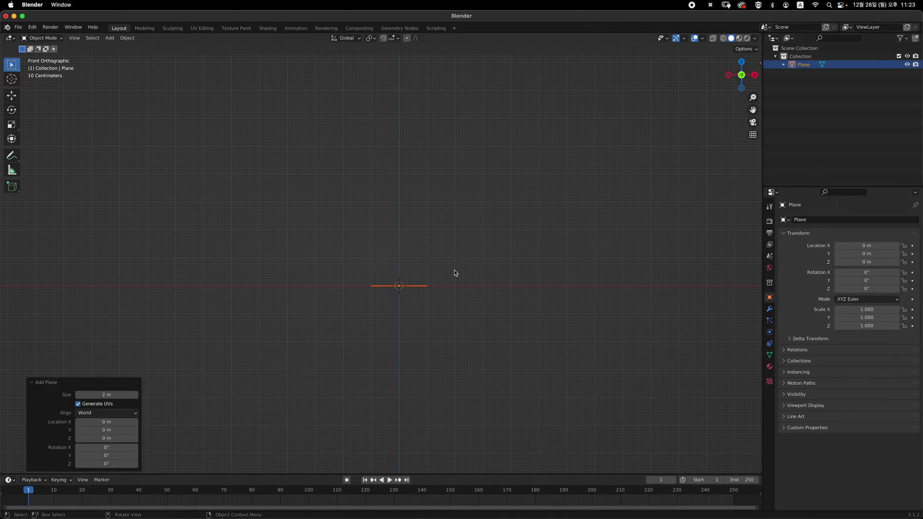
Step: In Edit Mode, stretch the plane's mesh along X by a factor of about 5.965 to form a long strip
key(KP_7)
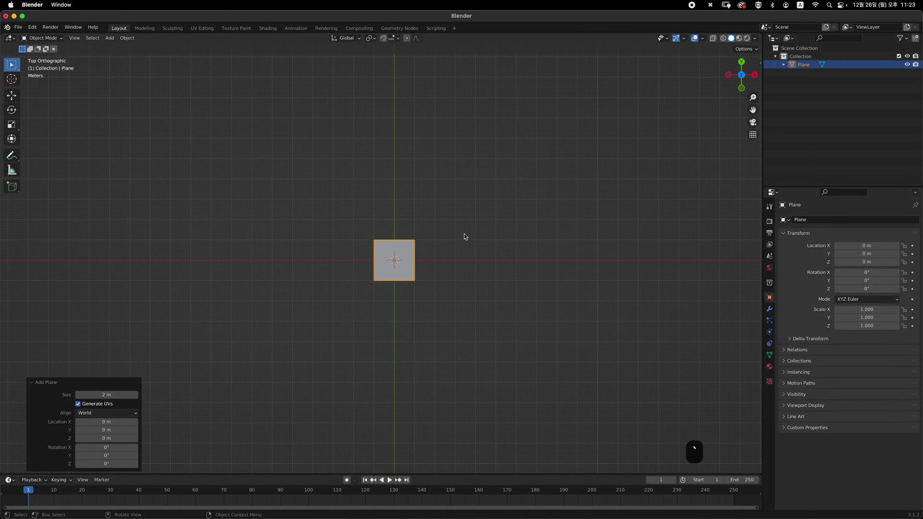
key(Tab)
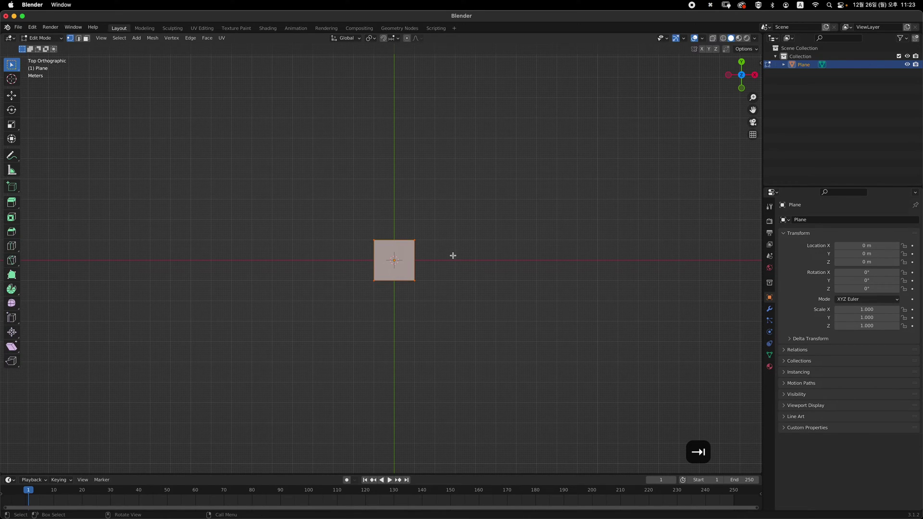
key(s)
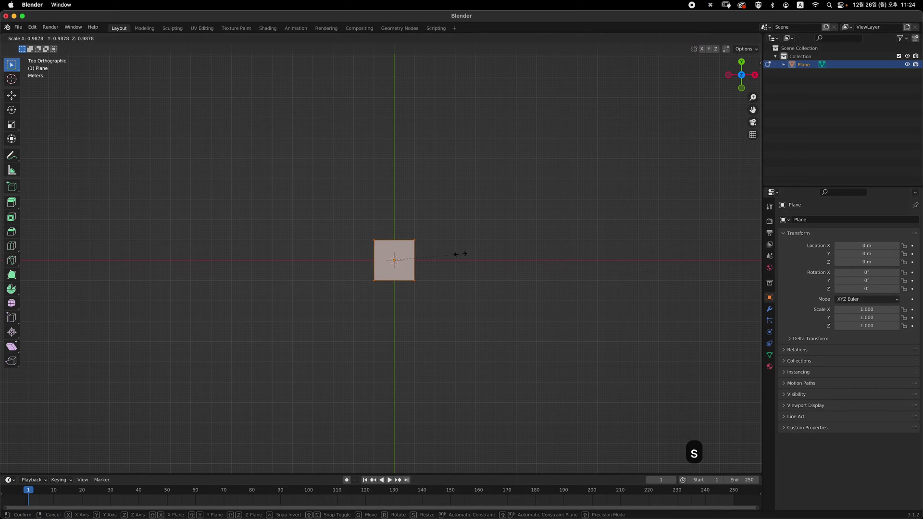
key(x)
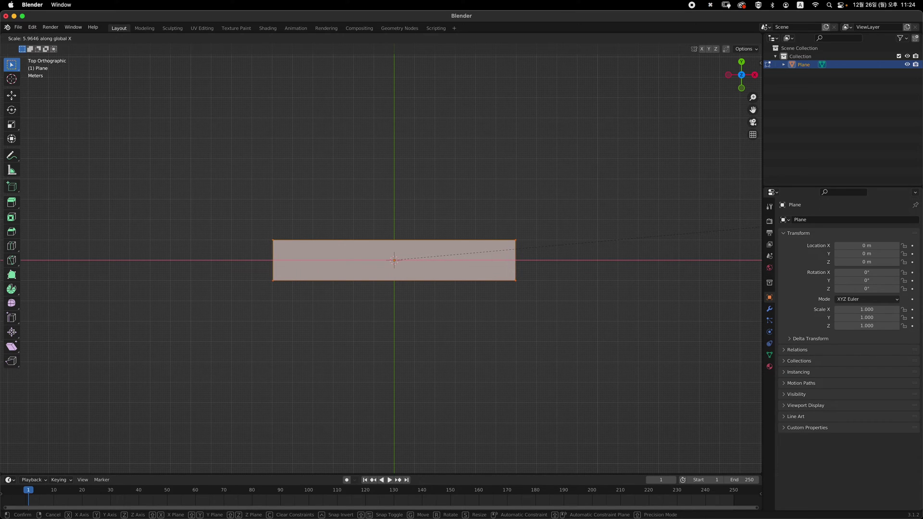
click(678, 227)
shift+middle_drag(531, 217, 526, 239)
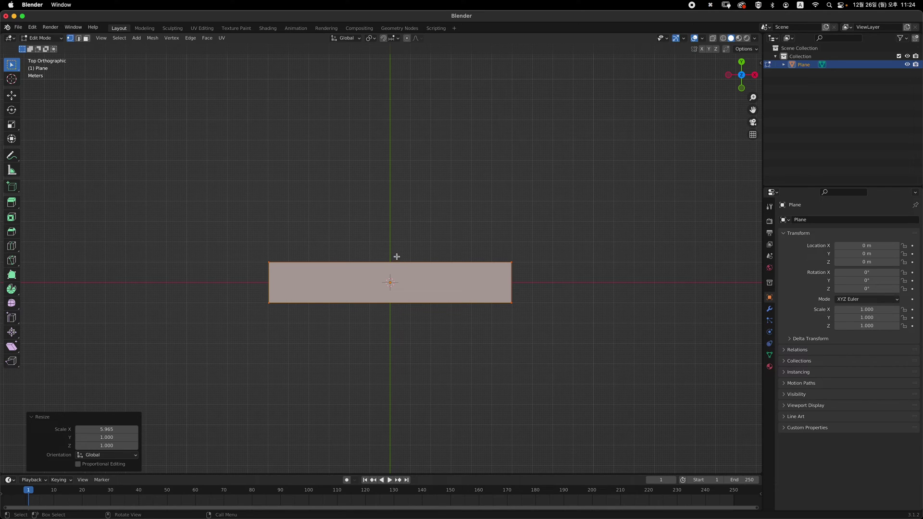
Step: Add 18 evenly spaced loop cuts across the width of the strip, without sliding them
key(super+r)
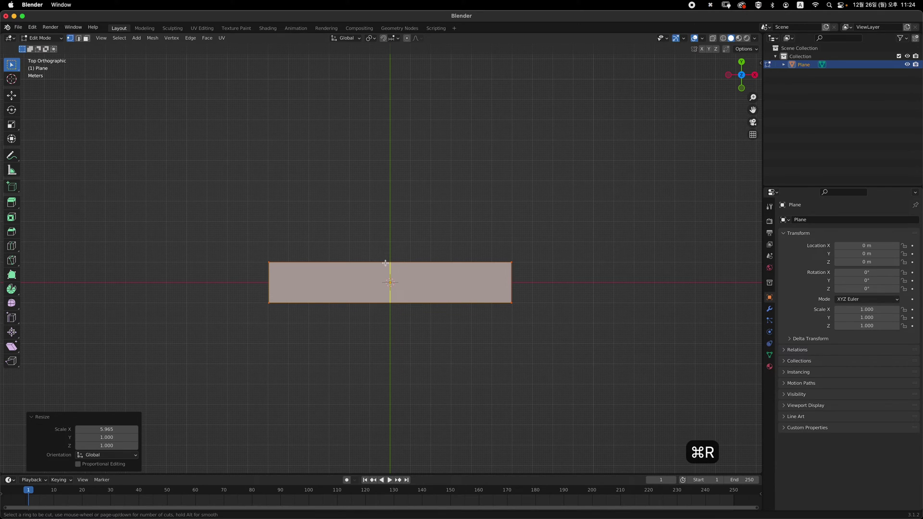
key(Page_Up)
key(Page_Up)
key(Page_Up)
key(Page_Up)
key(Page_Up)
key(Page_Up)
key(Page_Up)
key(Page_Up)
key(Page_Up)
key(Page_Up)
key(Page_Up)
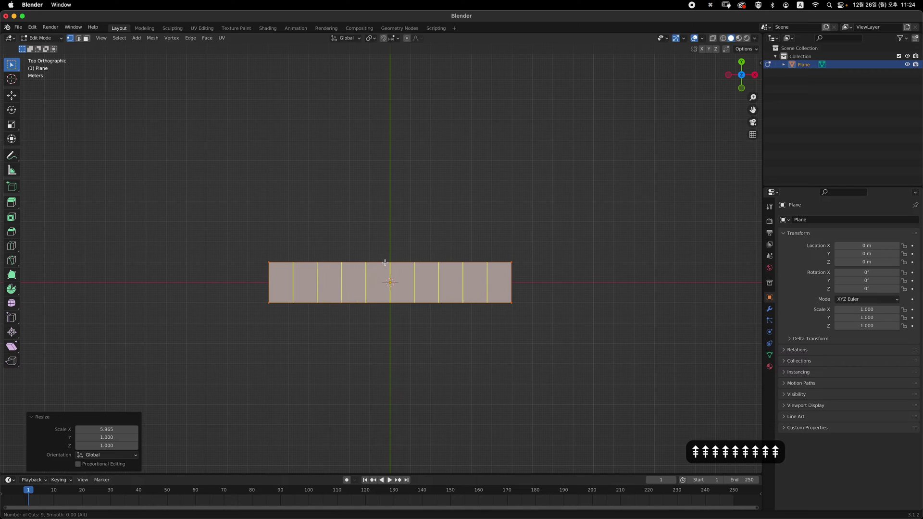
key(Page_Up)
key(Page_Up)
key(Page_Up)
key(Page_Up)
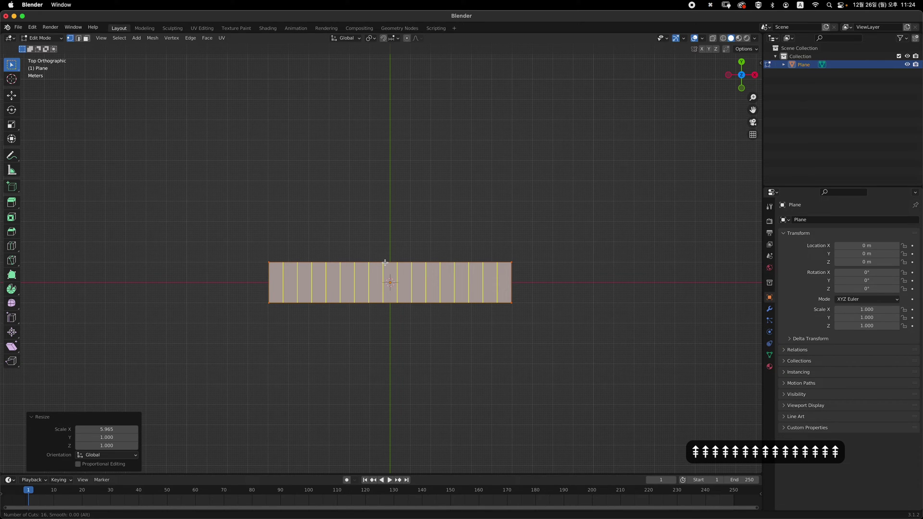
key(Page_Up)
key(Page_Up)
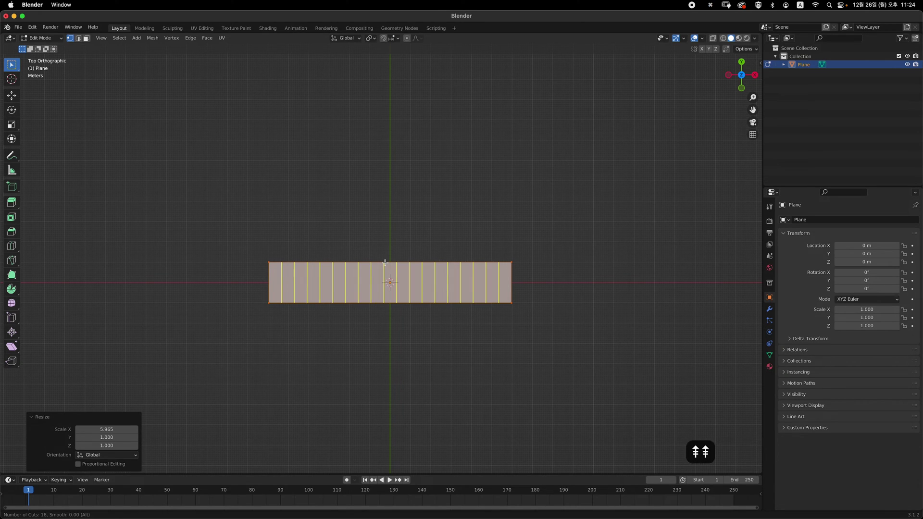
key(Return)
key(Escape)
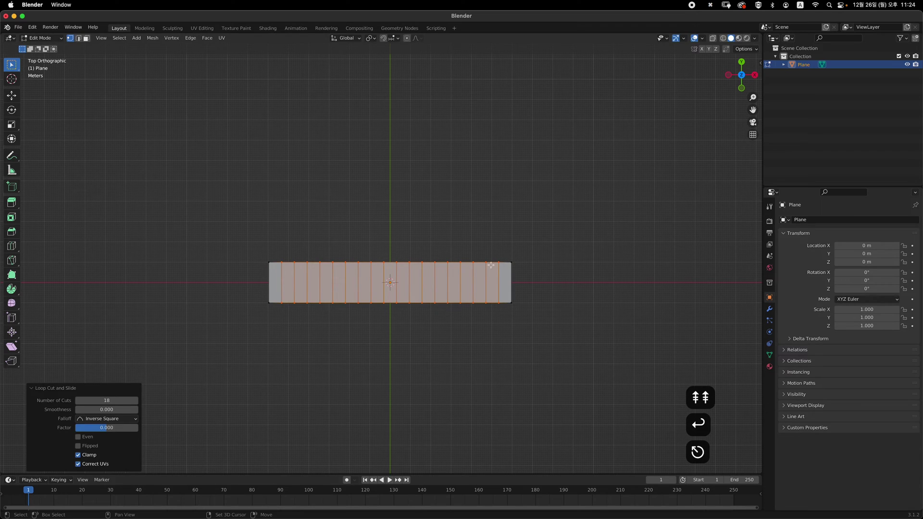
Step: Add centred lengthwise loop cuts along the strip and set the number of cuts to 11
shift+scroll(485, 268, down, 1)
scroll(485, 268, up, 2)
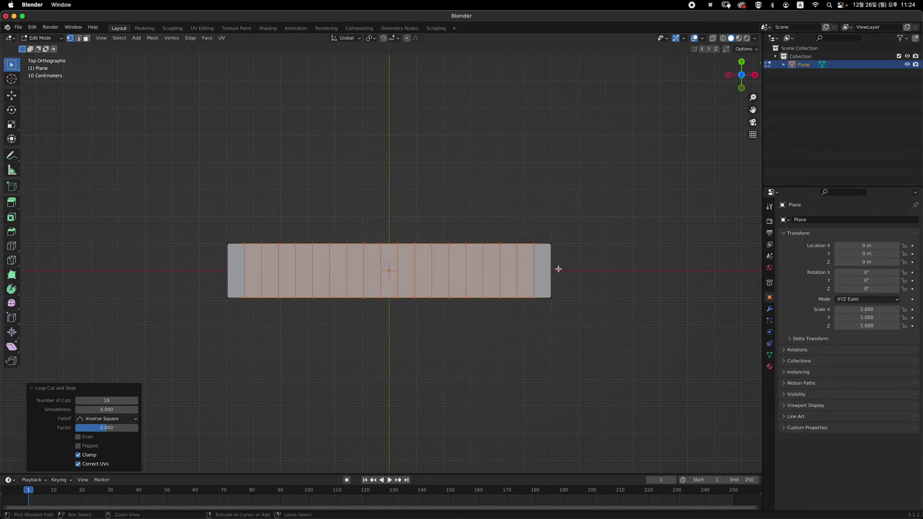
key(super+r)
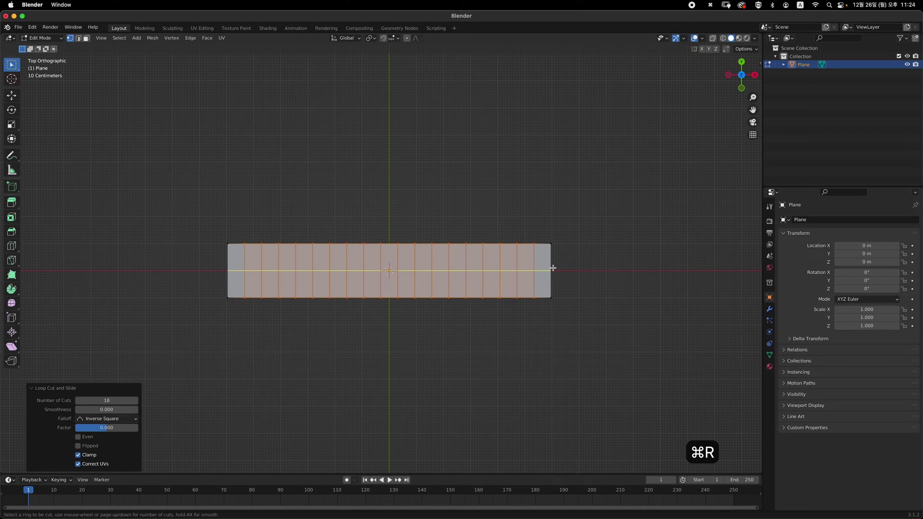
click(553, 268)
key(Escape)
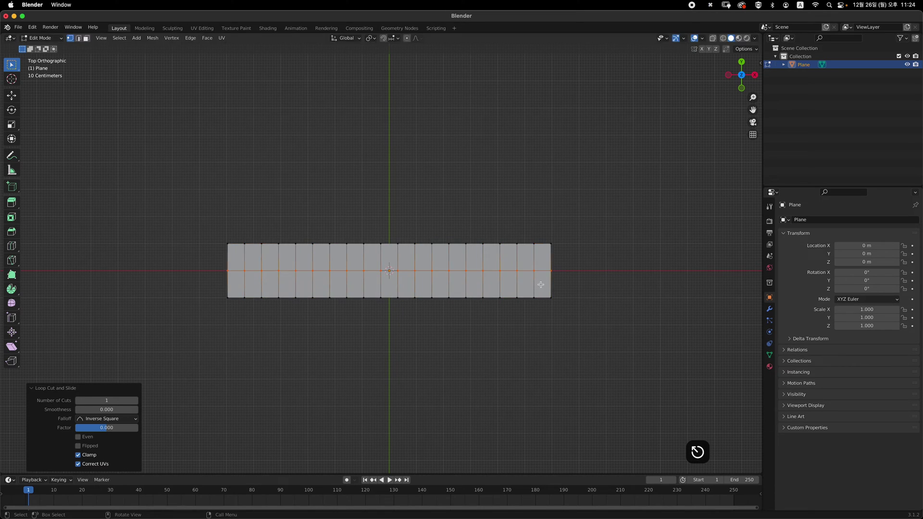
click(115, 401)
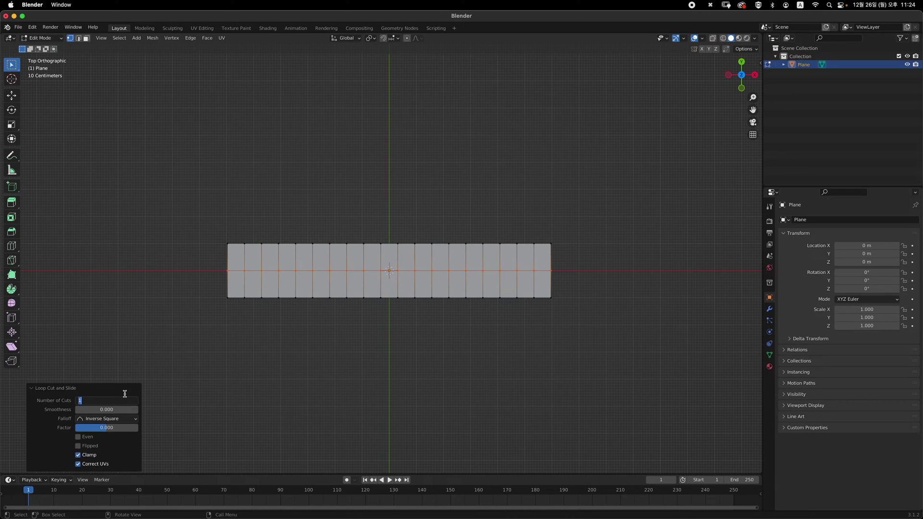
text(11)
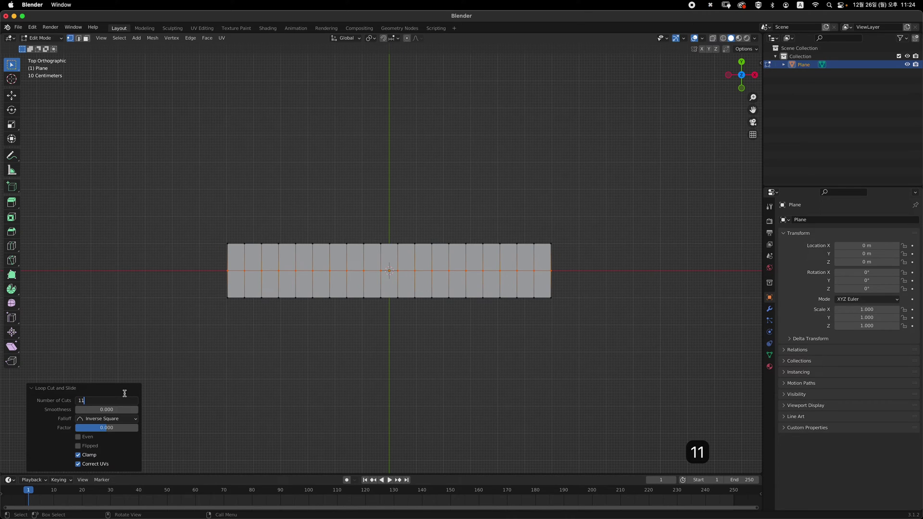
key(Return)
Step: Select the vertices along the strip's +X short edge and reduce them to every other one with Checker Deselect
scroll(630, 250, up, 2)
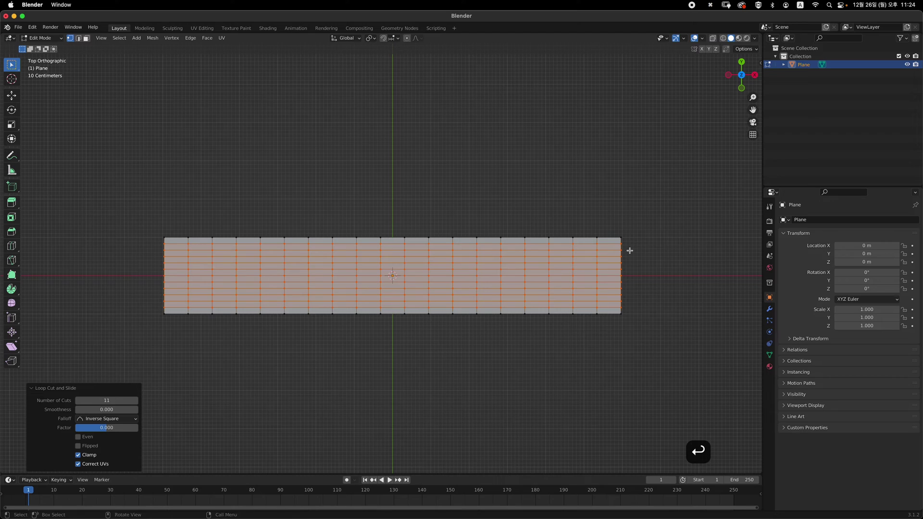
shift+middle_drag(629, 250, 497, 270)
scroll(553, 260, up, 1)
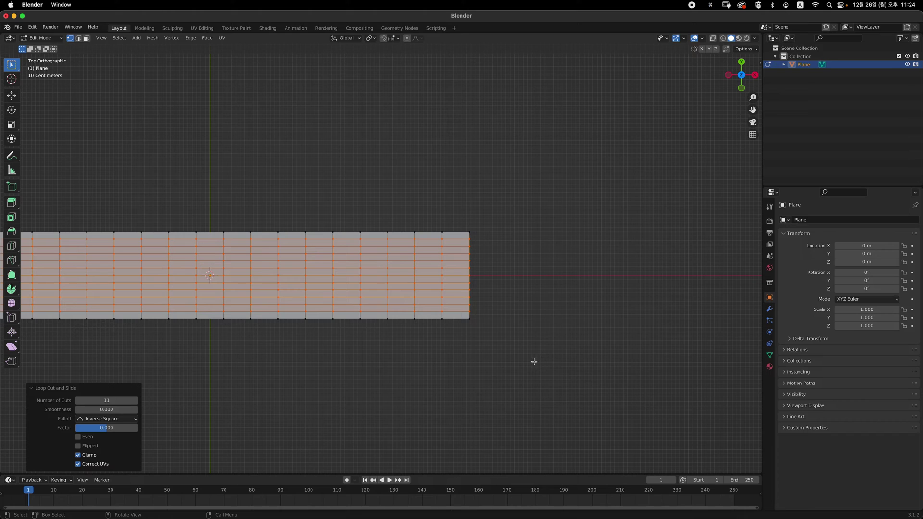
drag(531, 369, 466, 214)
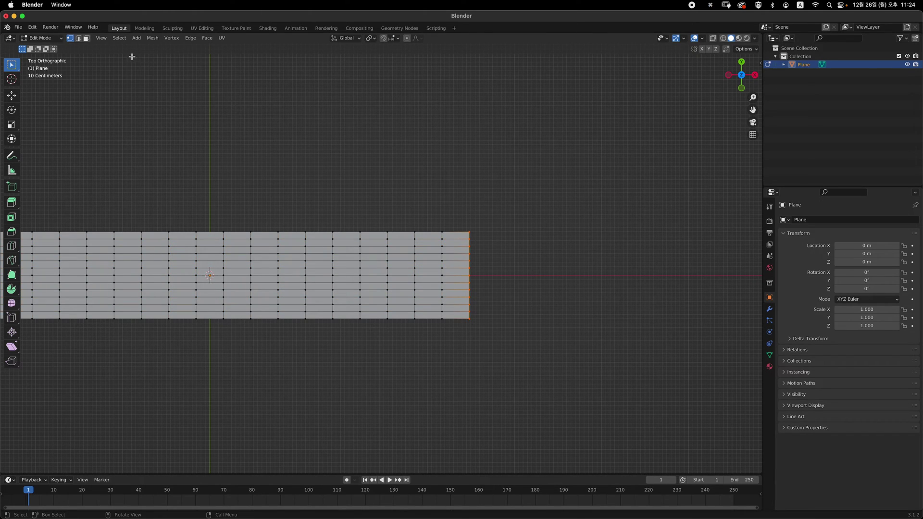
click(119, 38)
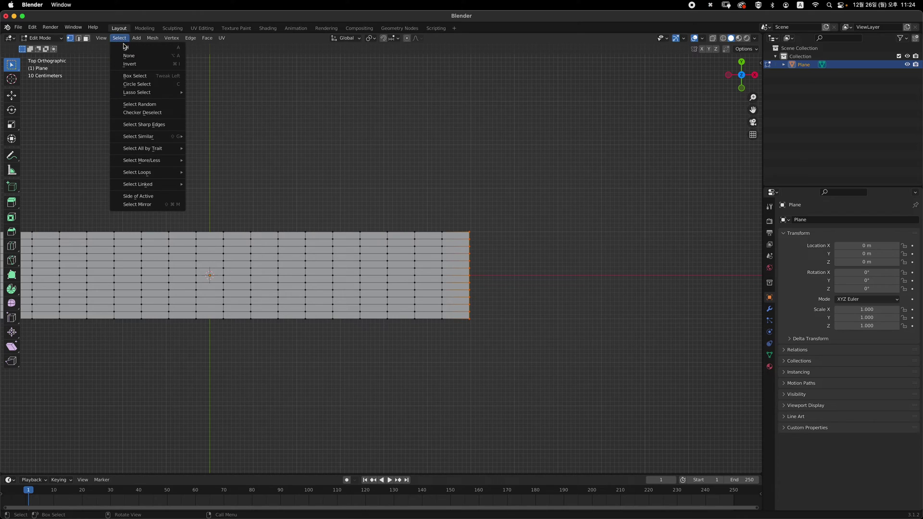
click(170, 114)
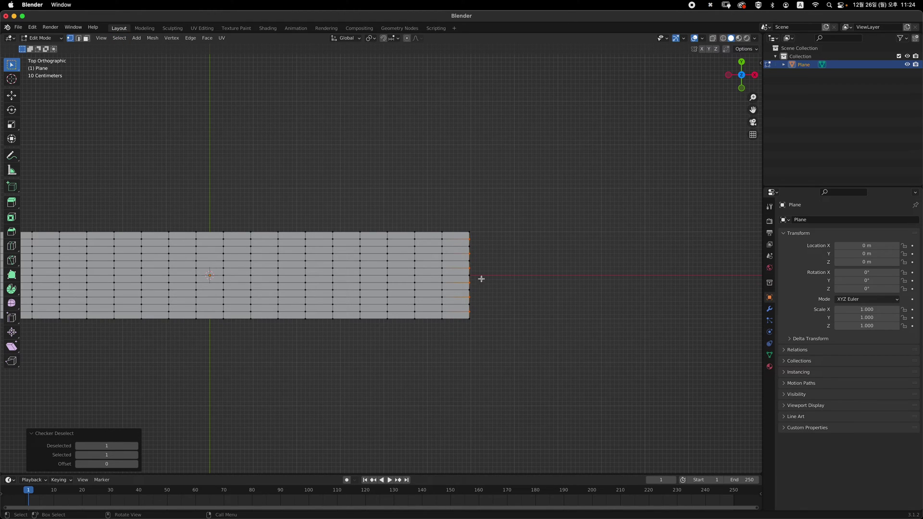
Step: Move the alternate end vertices outward along X by about 0.13 m to form a zigzag edge
shift+middle_drag(503, 260, 491, 226)
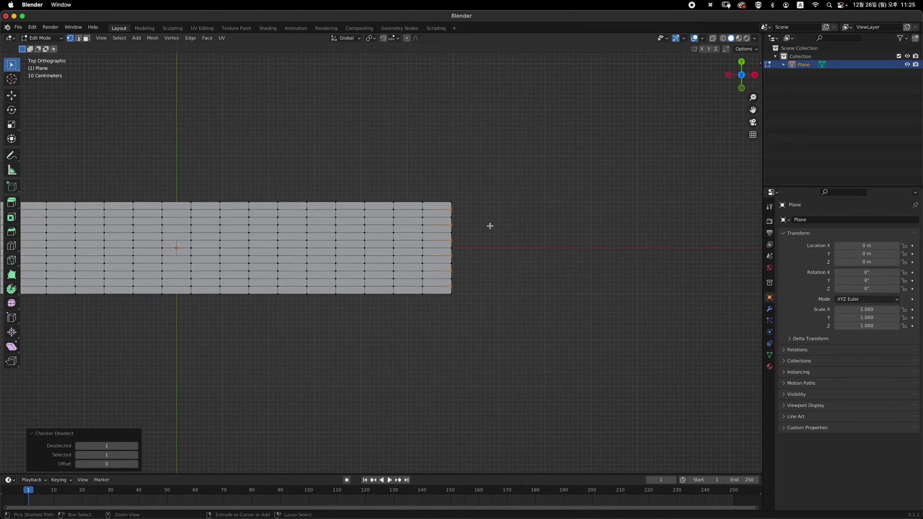
key(g)
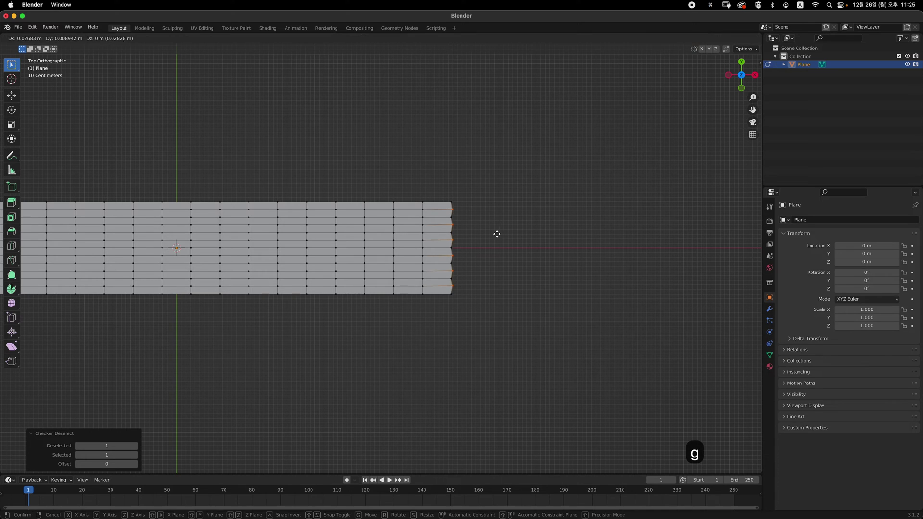
key(x)
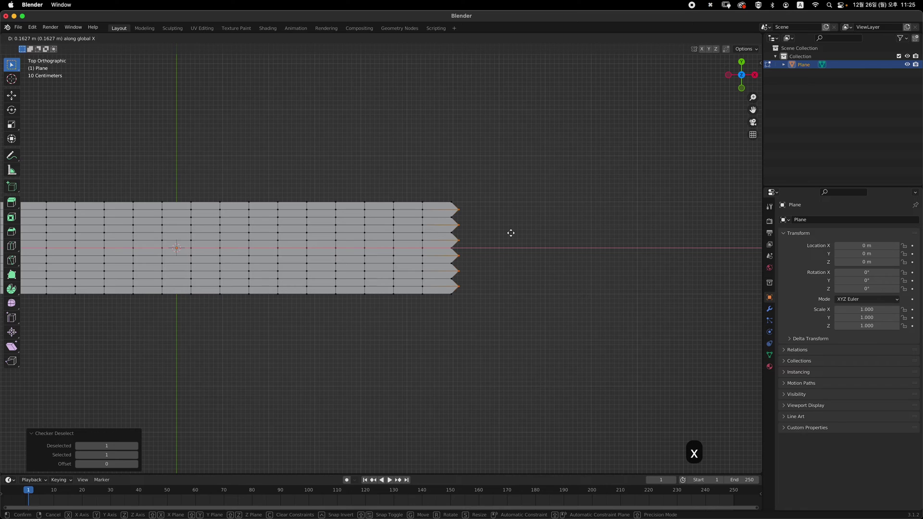
click(496, 234)
scroll(496, 234, down, 2)
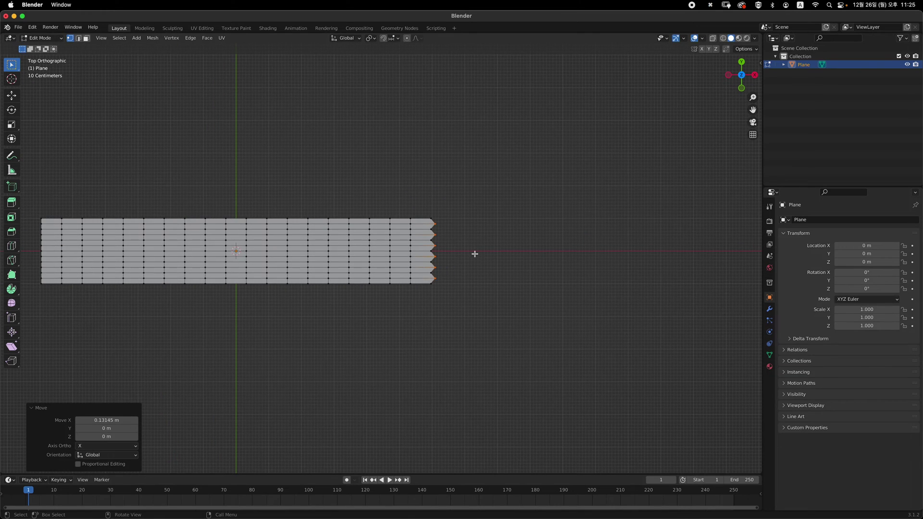
Step: Make the zigzag teeth shallower by moving their tips back along X about 0.04 m, and return to Object Mode
key(Tab)
scroll(477, 212, up, 2)
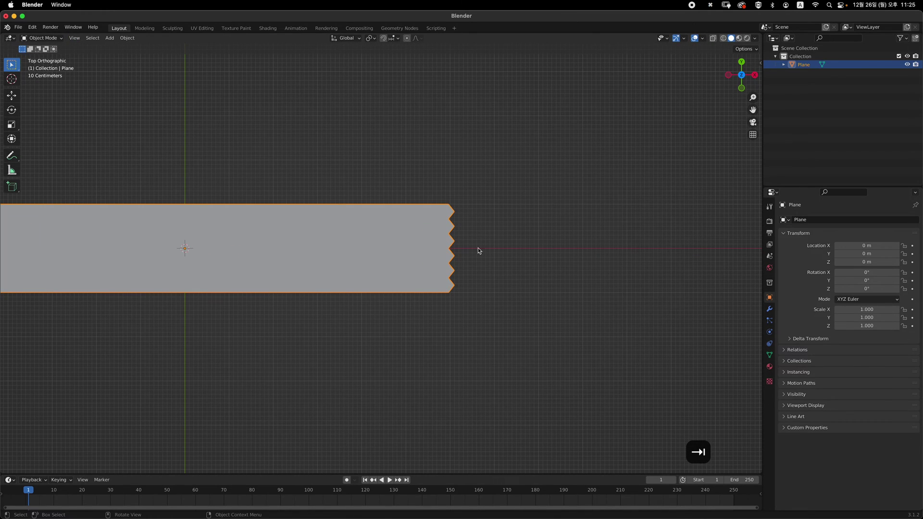
key(Tab)
scroll(489, 223, up, 3)
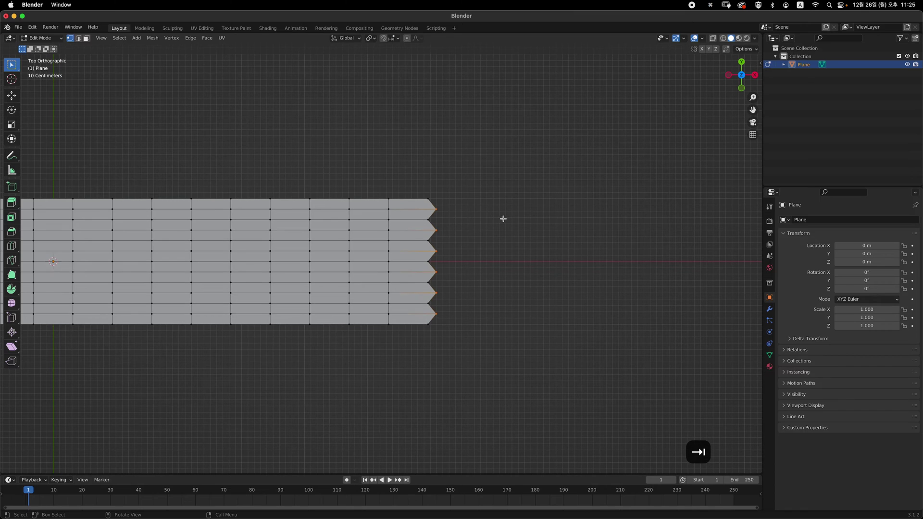
key(g)
key(x)
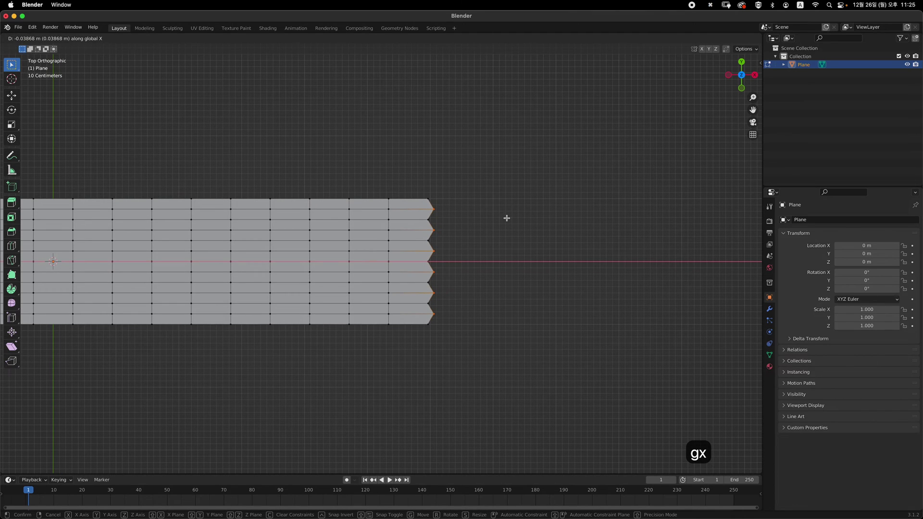
click(506, 218)
key(Tab)
scroll(495, 220, down, 5)
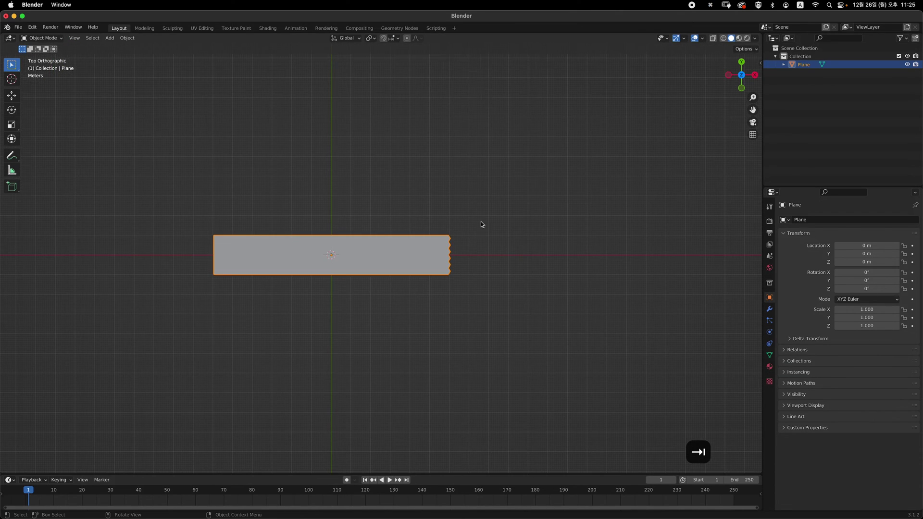
Step: Add a Solidify modifier to the strip and view it from the front
middle_drag(481, 223, 484, 206)
key(grave)
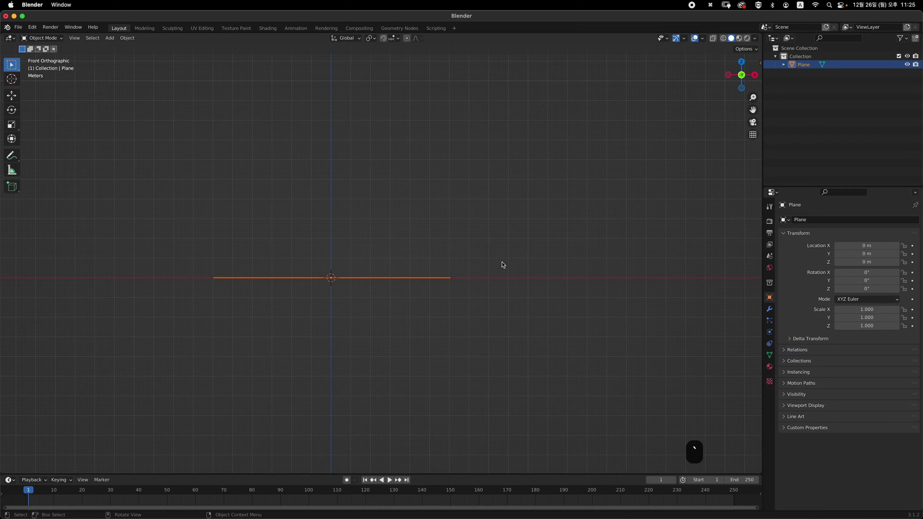
shift+middle_drag(517, 276, 554, 259)
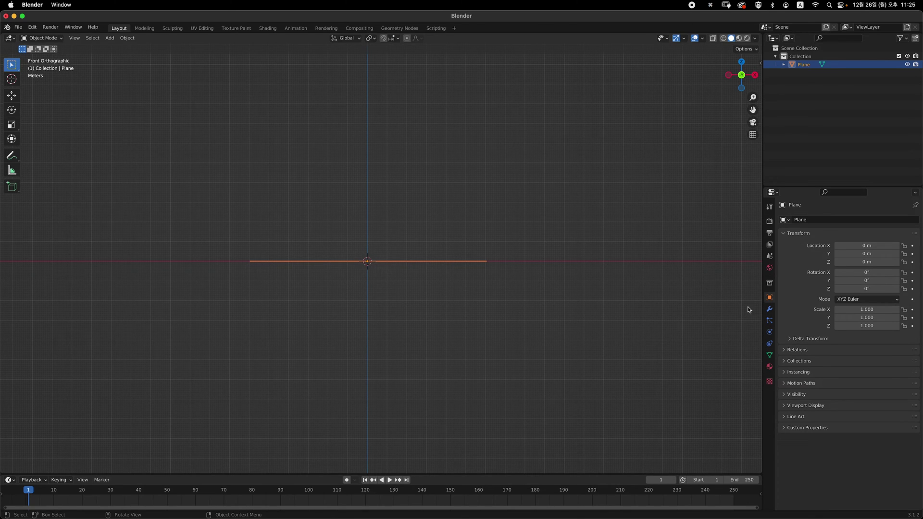
click(770, 311)
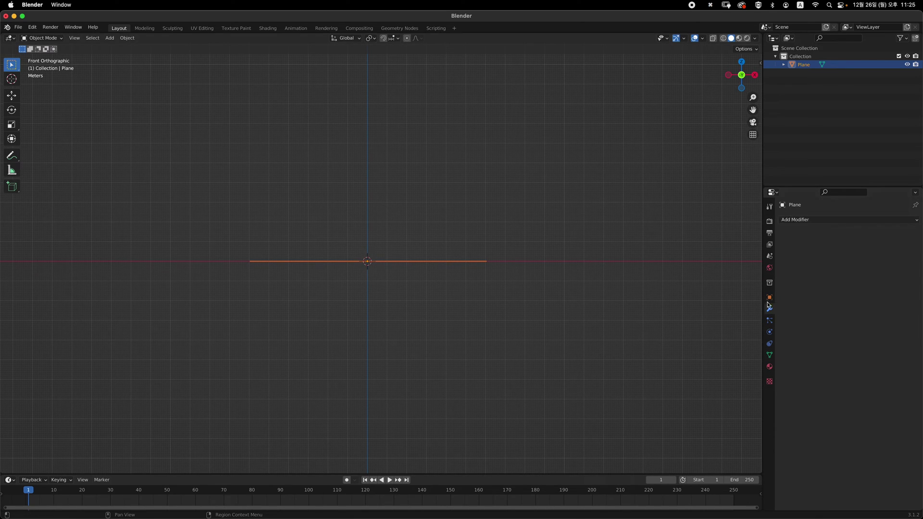
click(823, 220)
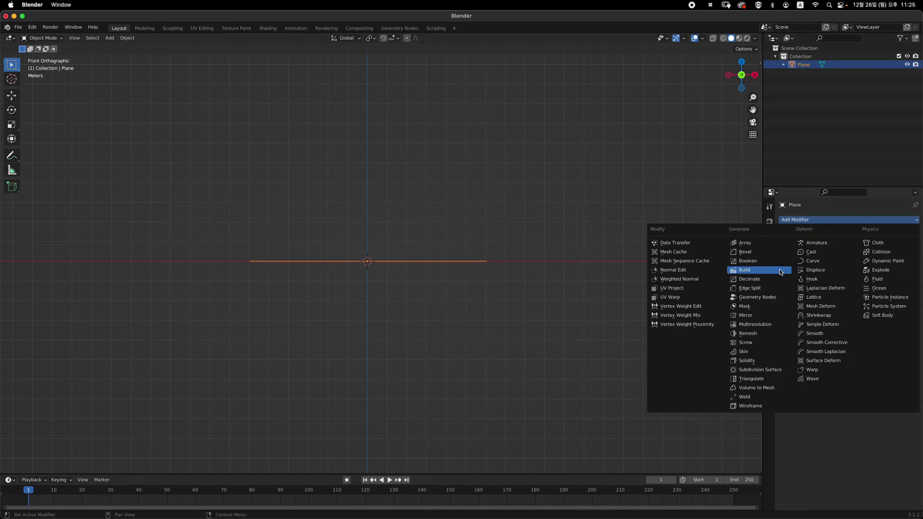
click(773, 361)
scroll(572, 243, up, 2)
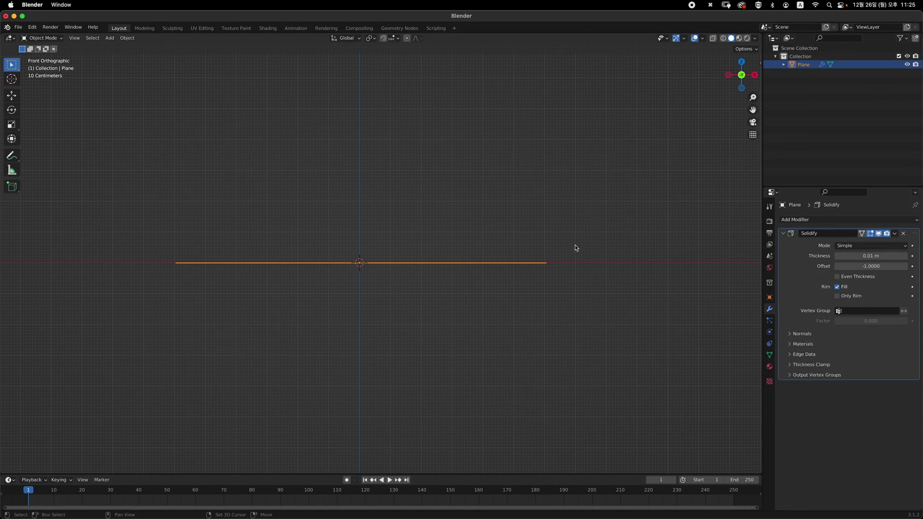
Step: Set the strip's Solidify thickness to 0.04 m
scroll(572, 242, up, 1)
double_click(881, 254)
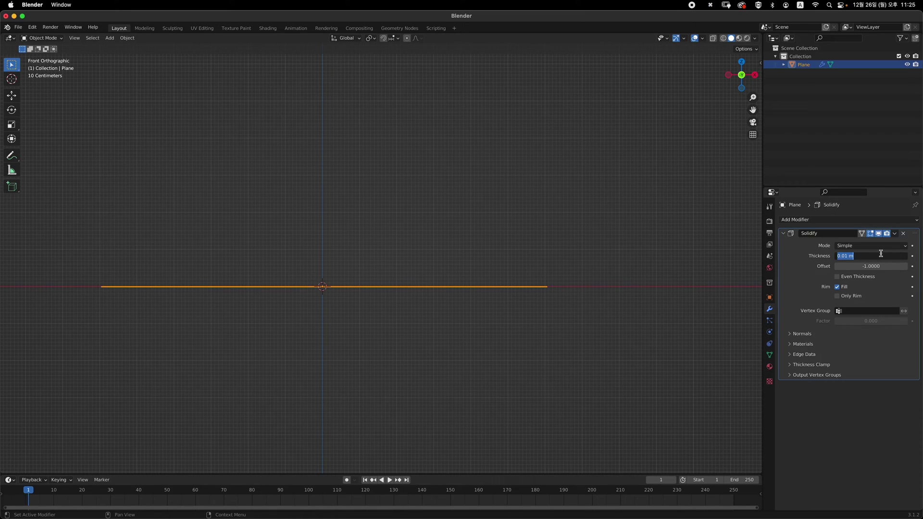
key(BackSpace)
text(.04)
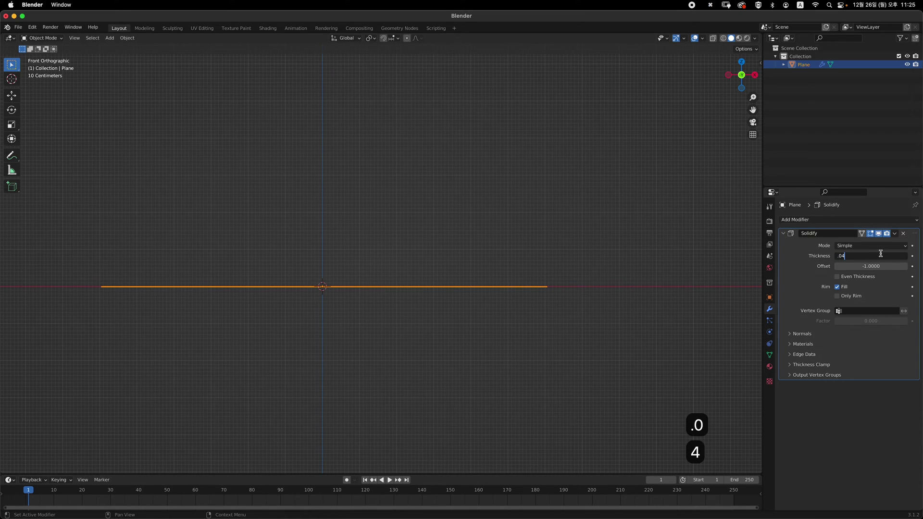
key(Return)
Step: Add a Bevel modifier to the strip and set its segments to 5
click(814, 221)
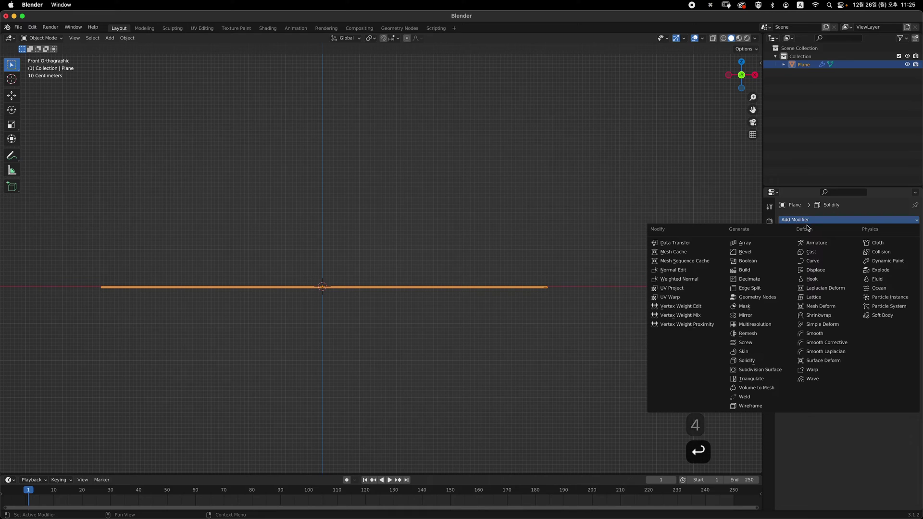
click(785, 254)
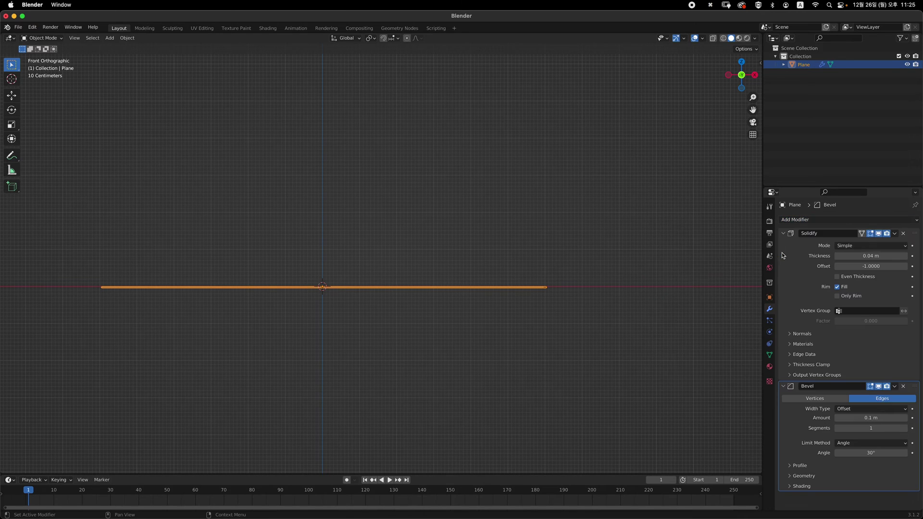
click(882, 428)
text(5)
key(Return)
Step: Add a Subdivision Surface modifier to the strip below the Bevel modifier
middle_drag(553, 346, 663, 298)
click(808, 220)
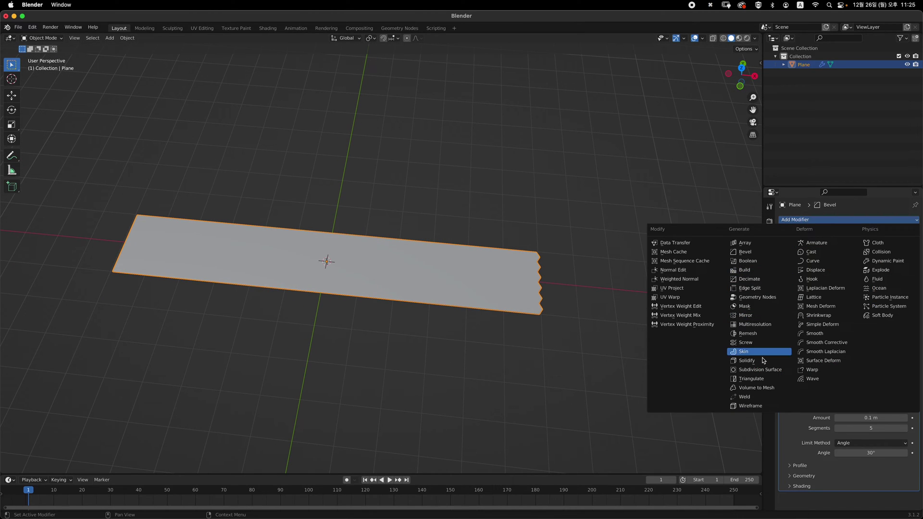
click(774, 371)
middle_drag(630, 330, 647, 305)
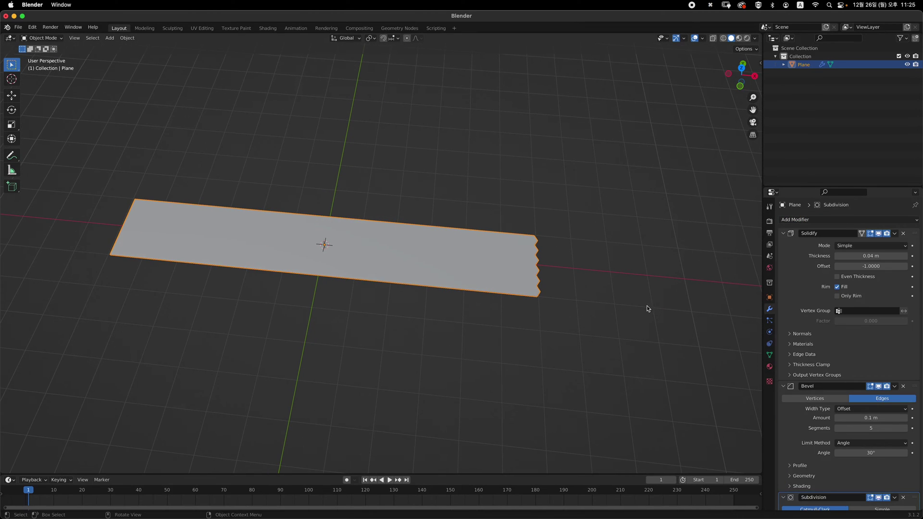
scroll(887, 447, down, 4)
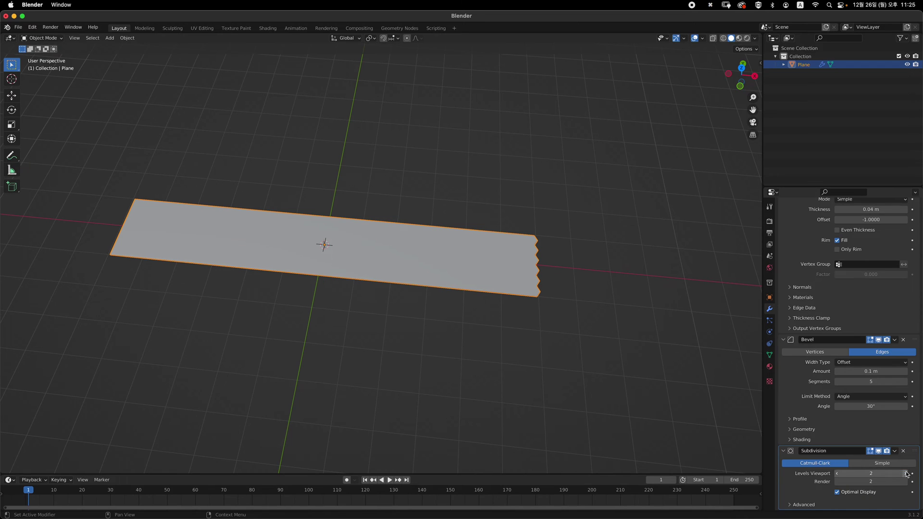
Step: Switch to the front view and add a Bezier curve at the world origin
middle_drag(651, 321, 538, 317)
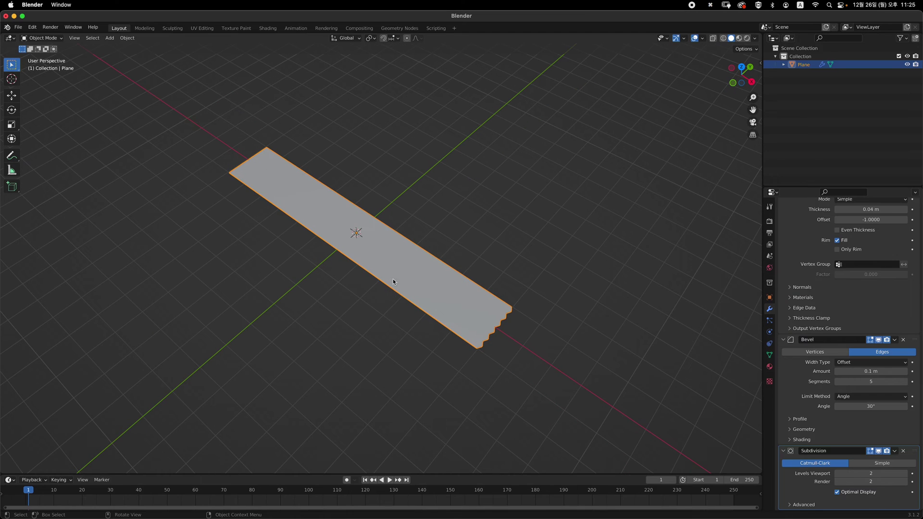
middle_drag(394, 282, 490, 268)
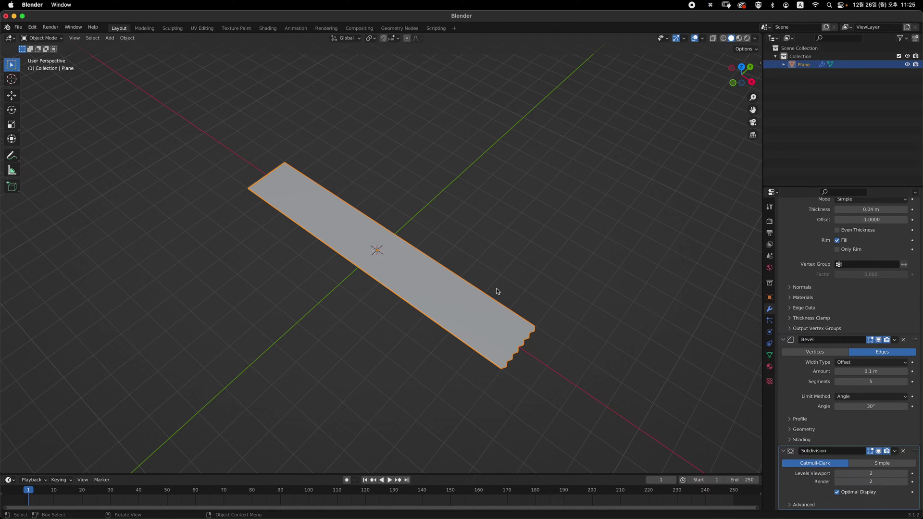
middle_drag(465, 298, 458, 280)
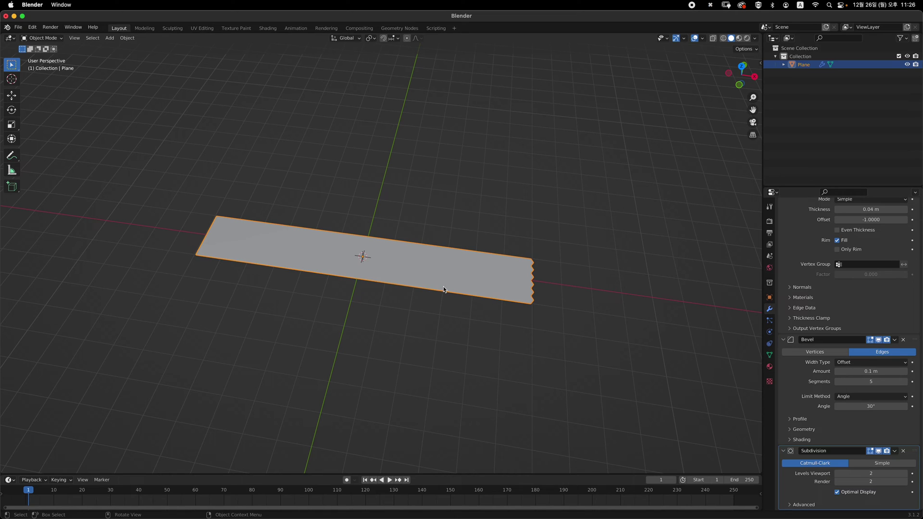
middle_drag(507, 245, 483, 232)
key(1)
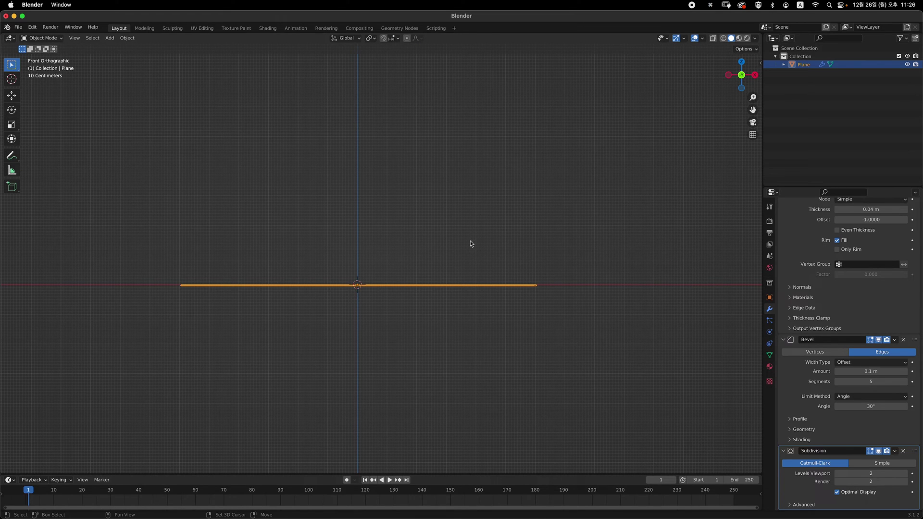
key(shift+a)
mouse_move(469, 246)
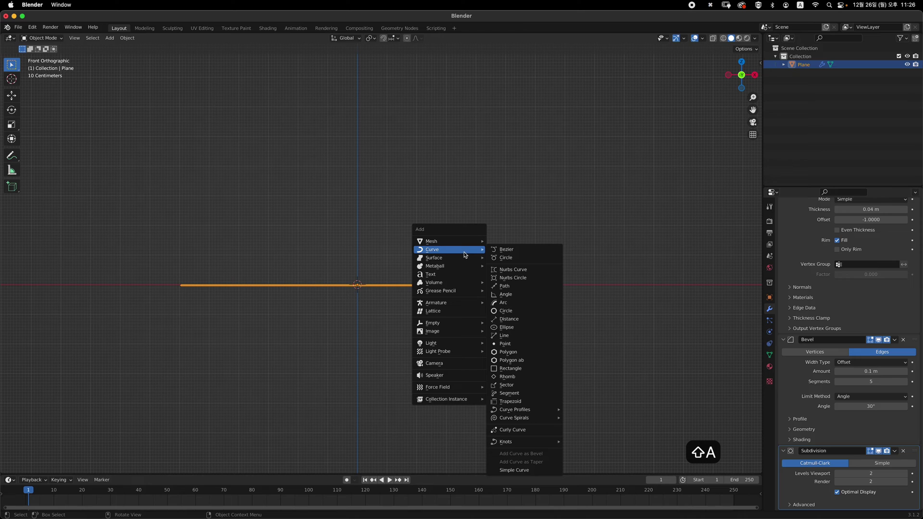
click(537, 254)
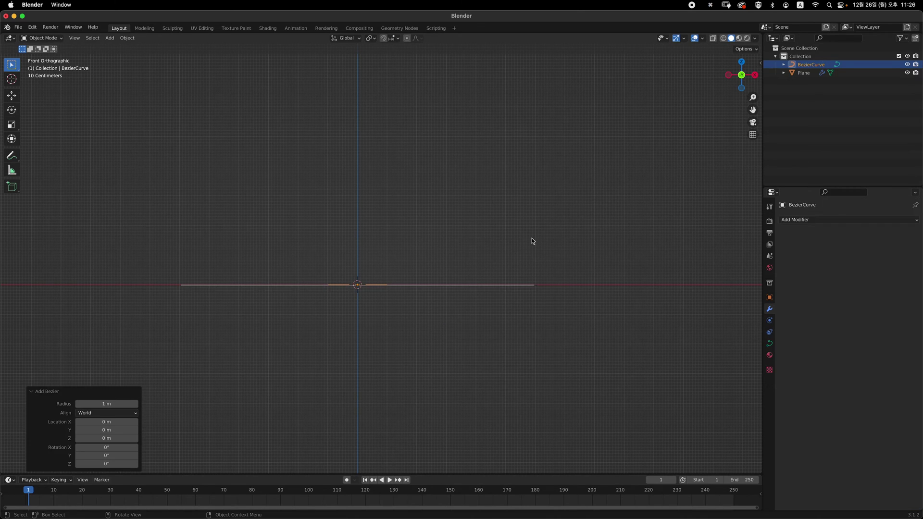
Step: Rotate the Bezier curve 90° around the X axis so it stands upright in the front view
key(r)
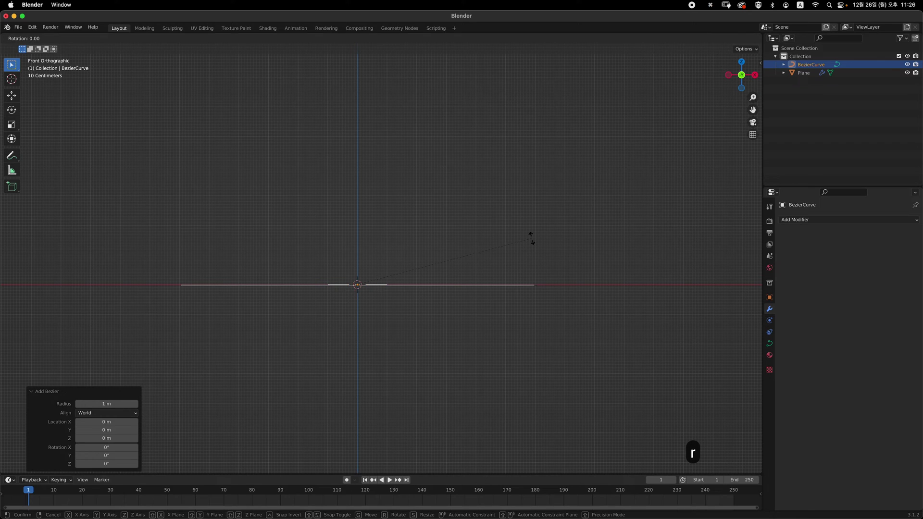
text(x)
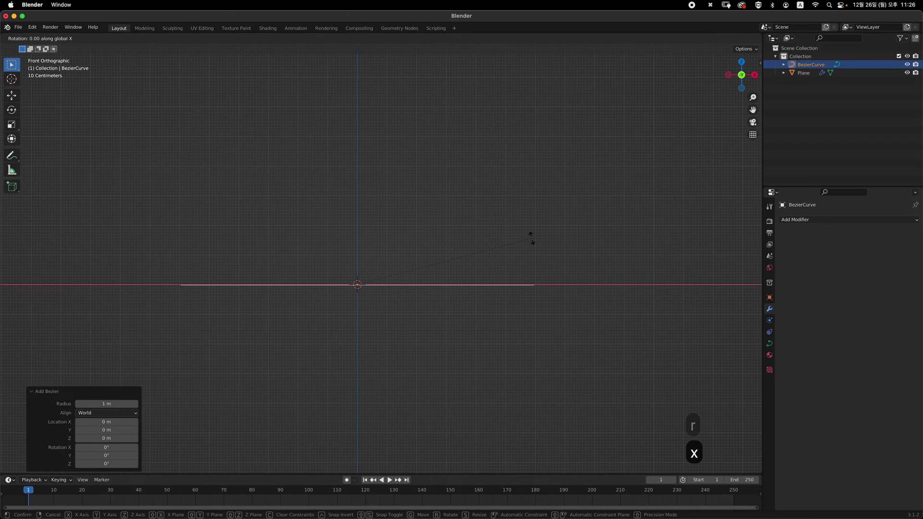
text(90)
key(Return)
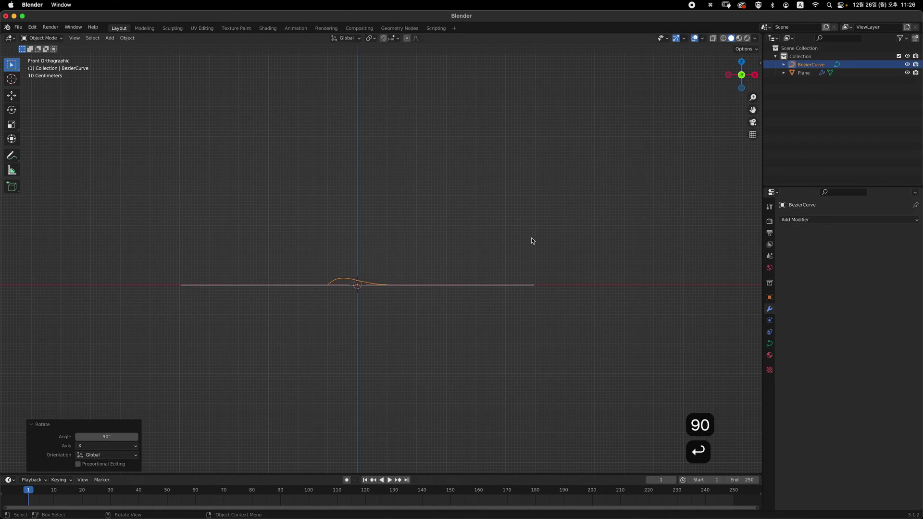
Step: In Edit Mode, move the curve's -X end control point up about 2.88 m and outward about 0.41 m along -X
shift+middle_drag(396, 289, 432, 222)
mouse_move(401, 268)
shift+middle_down()
mouse_move(408, 294)
mouse_move(400, 270)
shift+middle_up()
shift+middle_drag(404, 255, 371, 334)
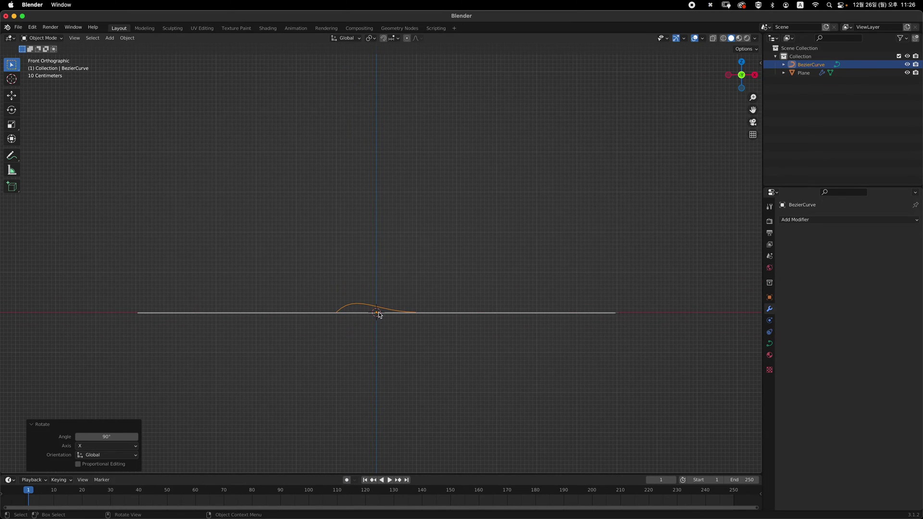
key(Tab)
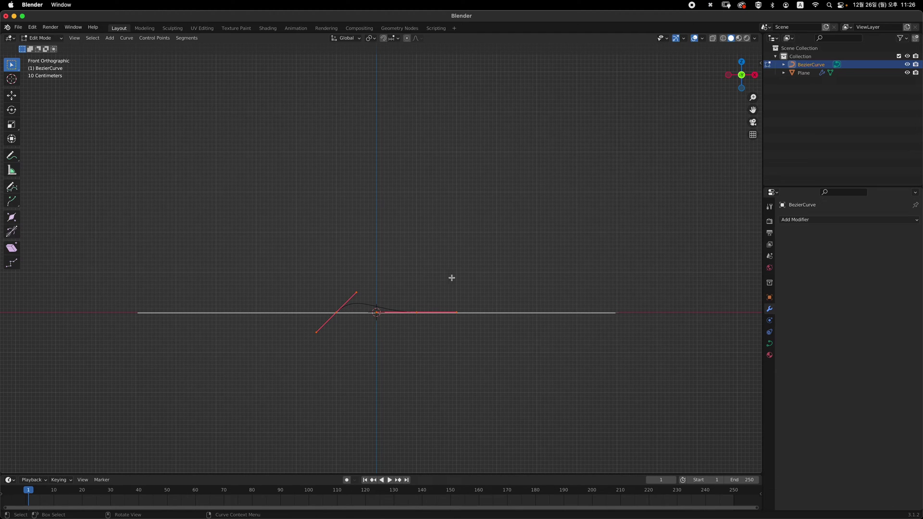
shift+middle_drag(481, 310, 454, 324)
ctrl+middle_drag(394, 302, 400, 294)
ctrl+drag(401, 294, 404, 277)
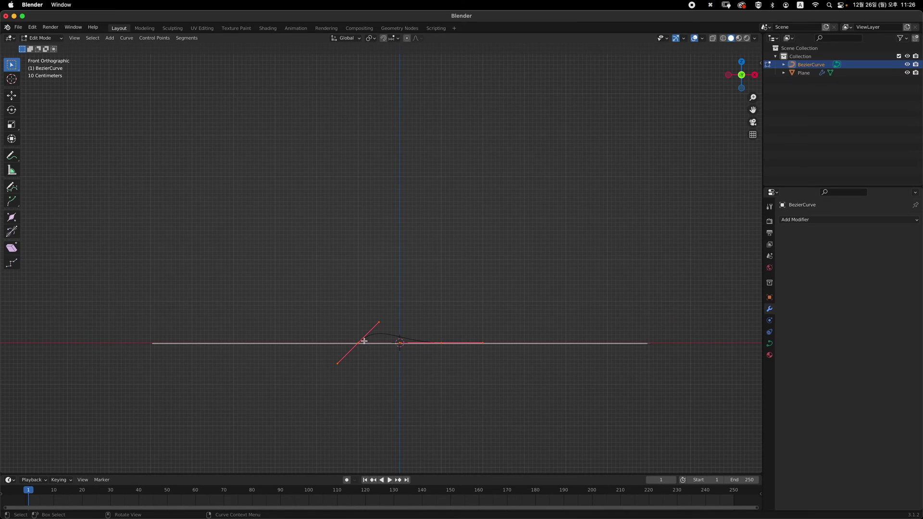
drag(356, 333, 376, 356)
drag(437, 336, 461, 357)
drag(355, 336, 384, 361)
key(g)
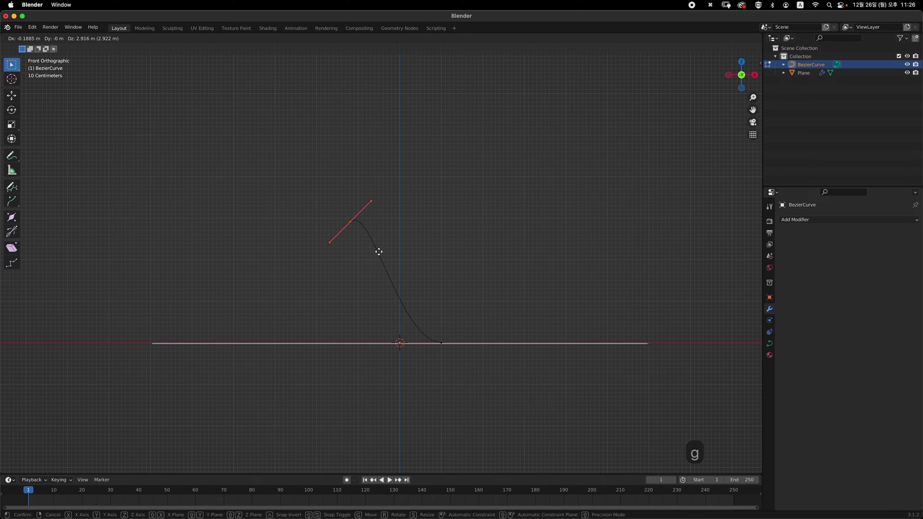
click(369, 253)
Step: Rotate the raised control point's handles by about 42° to make them nearly horizontal
ctrl+middle_drag(342, 171, 404, 225)
key(r)
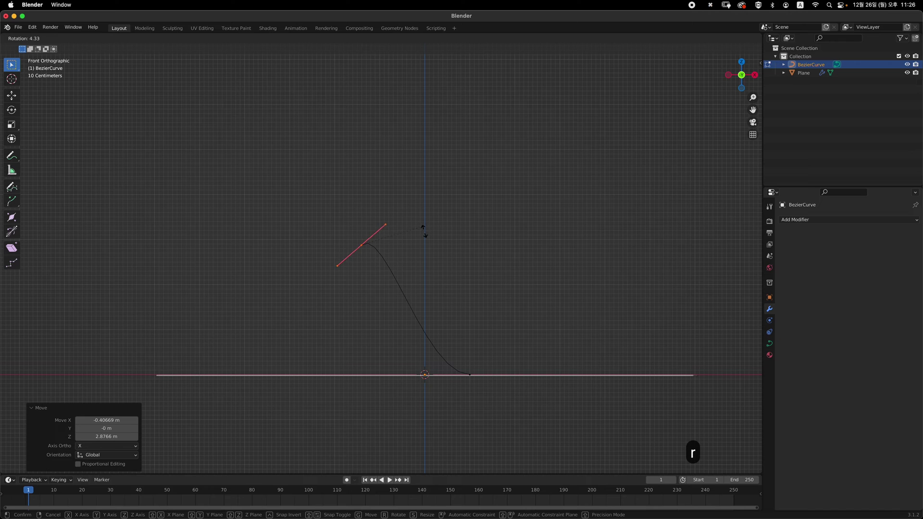
click(414, 262)
scroll(383, 215, up, 1)
scroll(384, 226, up, 1)
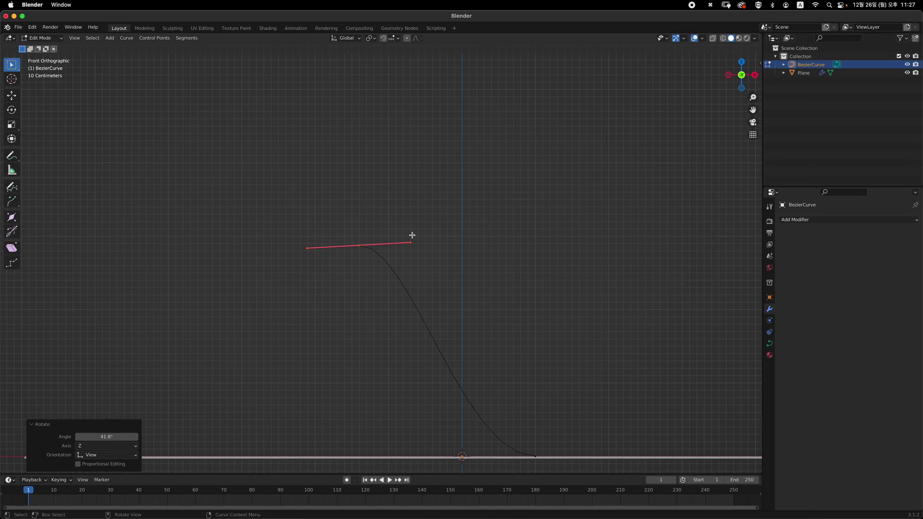
drag(395, 219, 437, 260)
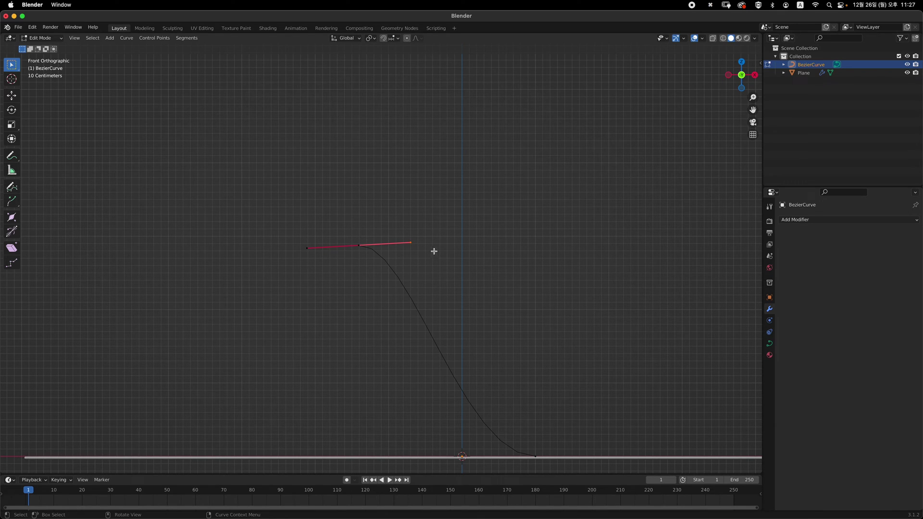
key(g)
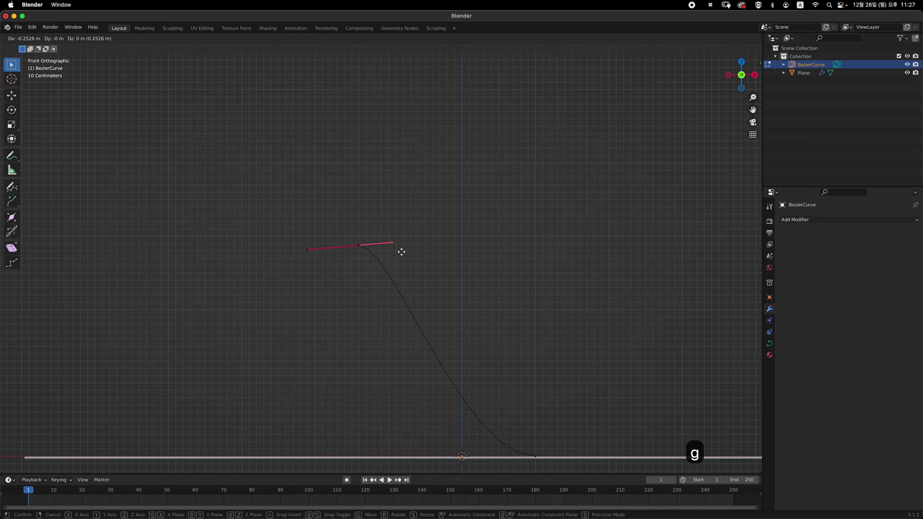
key(Escape)
key(g)
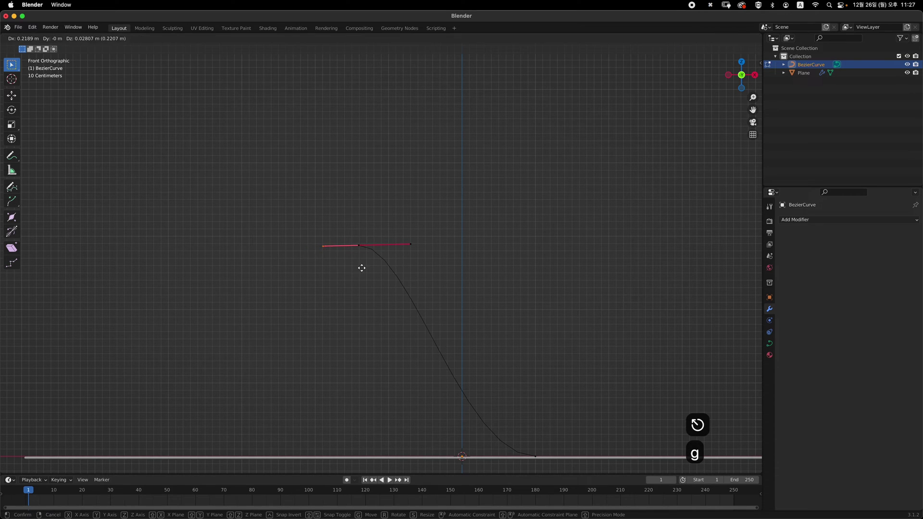
key(Escape)
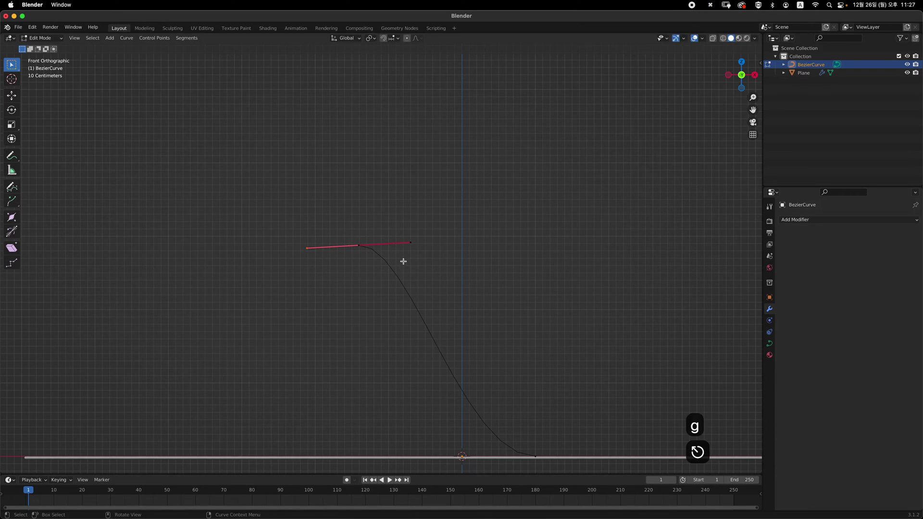
Step: Scale the raised control point's handles to about 0.68 and rotate them by about -25°
shift+middle_drag(391, 252, 381, 249)
scroll(381, 248, down, 1)
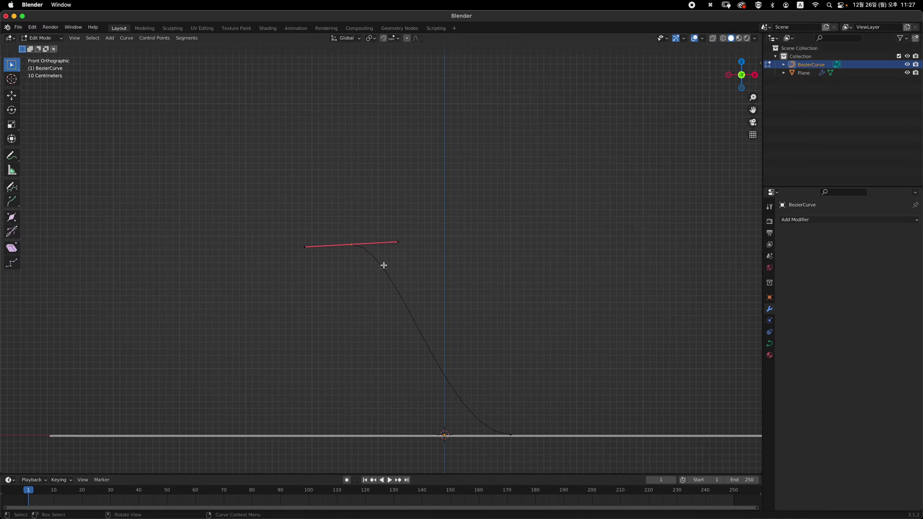
key(s)
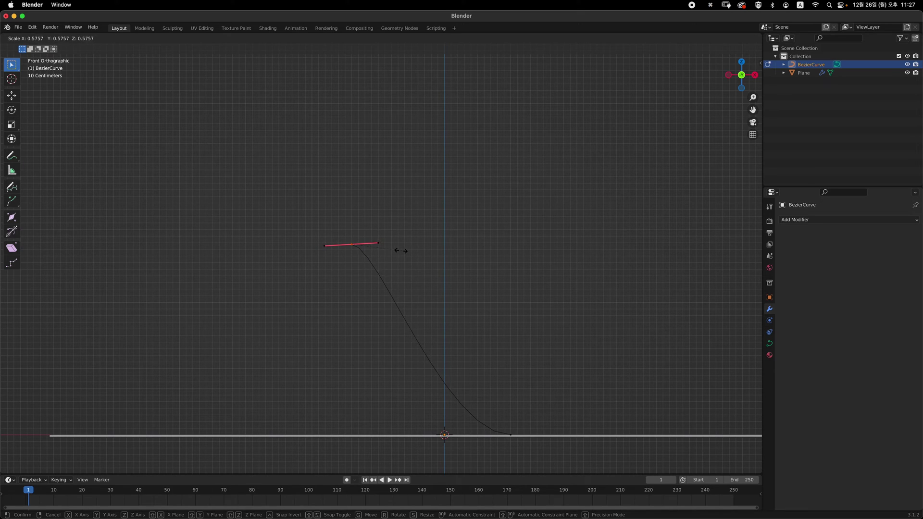
click(411, 250)
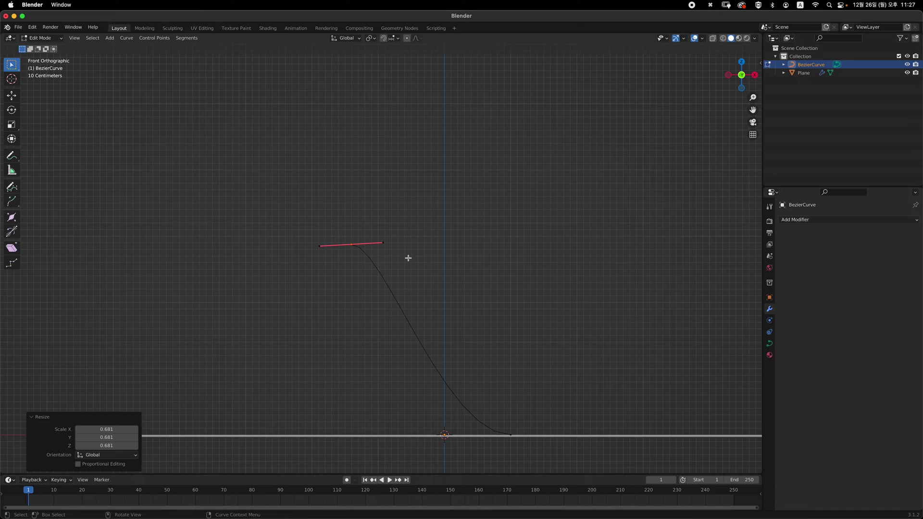
key(r)
click(412, 230)
Step: Move the raised control point up about 0.49 m and about 0.14 m along -X, and rotate its handles by about -11°
key(g)
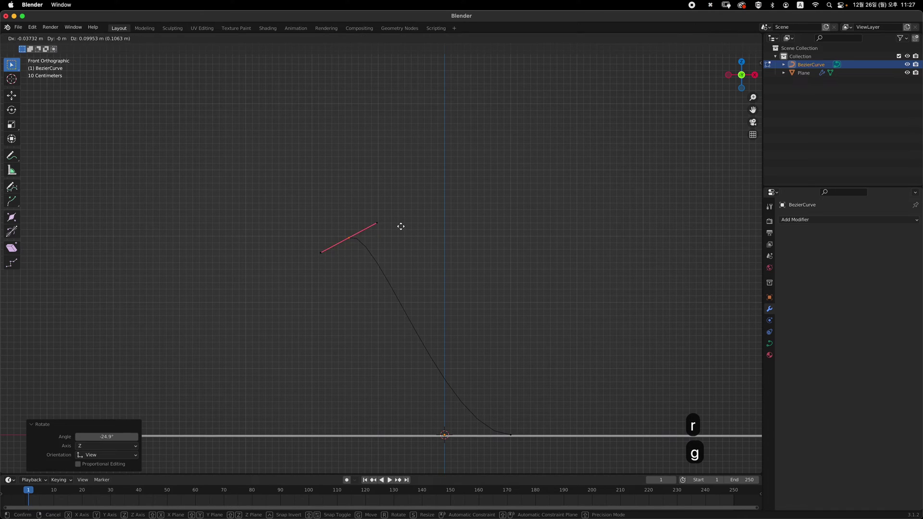
click(396, 206)
key(r)
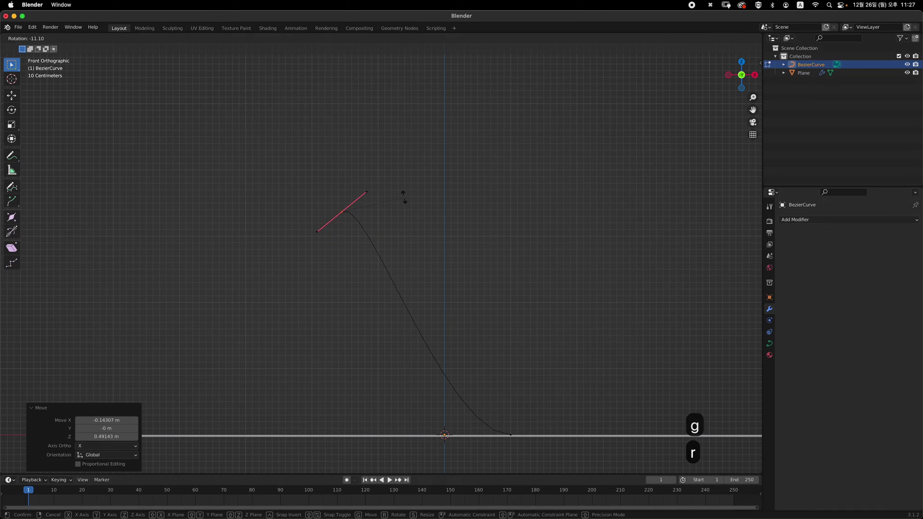
click(404, 197)
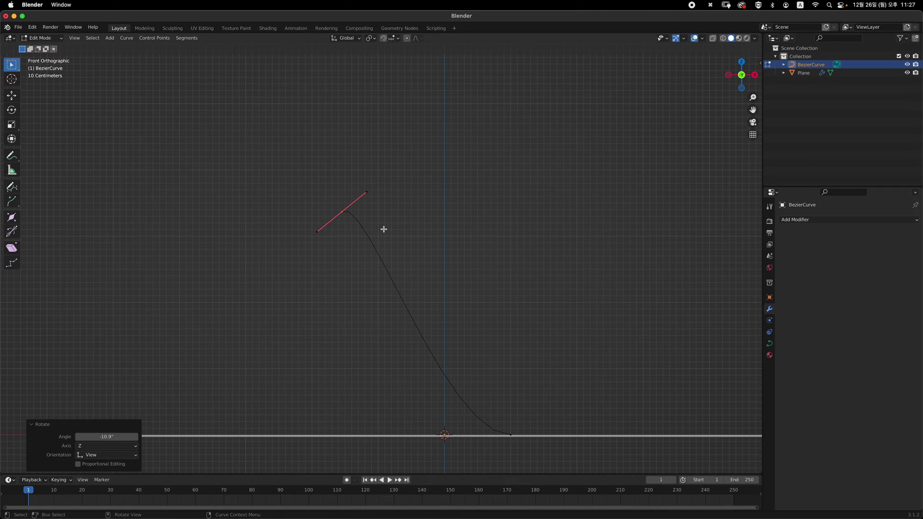
Step: Extrude a new control point from the raised end about 0.52 m along -X and 0.40 m down, and rotate its handles by about -377°
key(e)
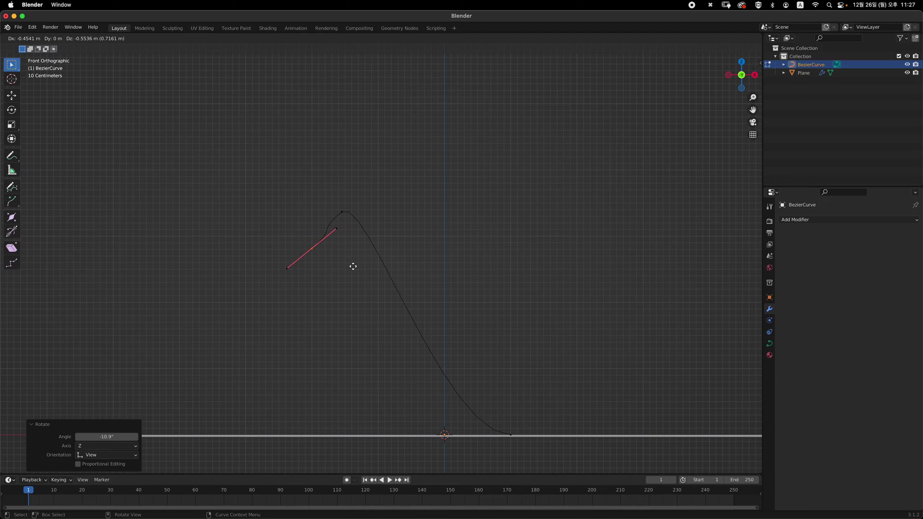
click(348, 257)
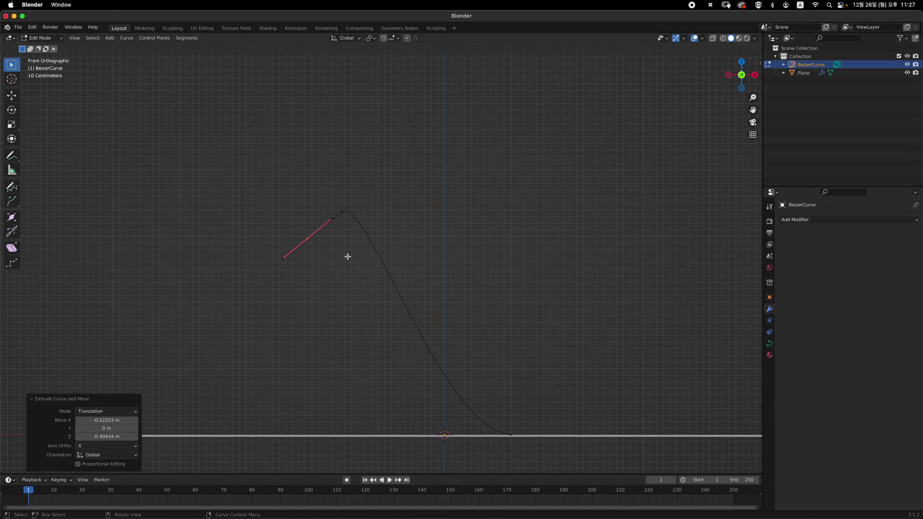
key(r)
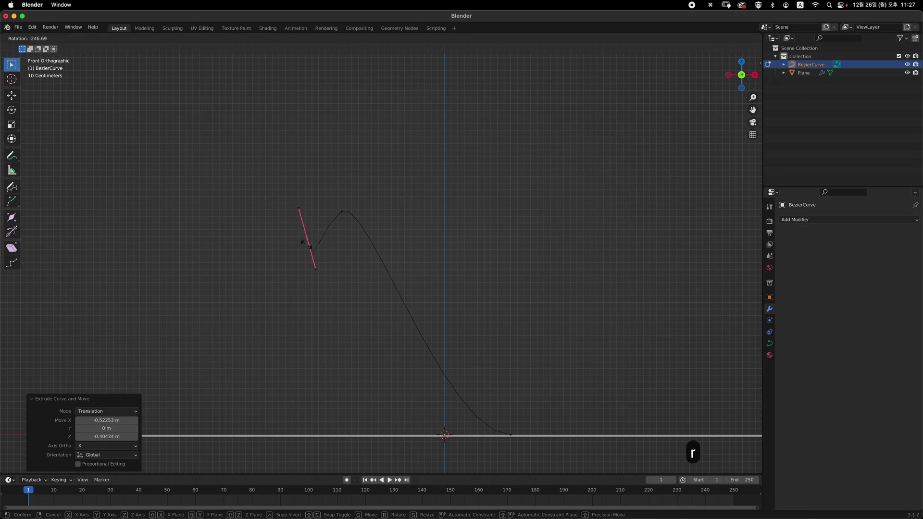
click(353, 238)
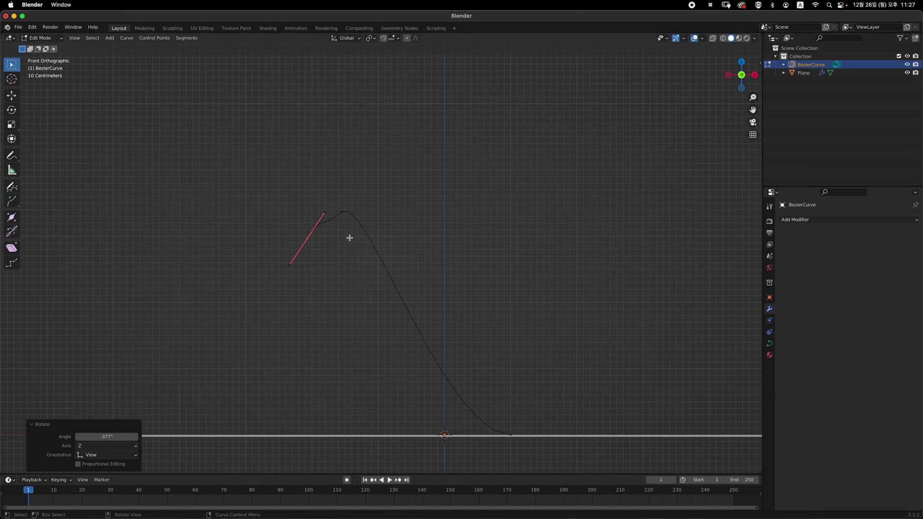
Step: Nudge the new end control point slightly, and rotate the peak control point's handles by about 41° to make them nearly horizontal
key(g)
click(339, 237)
key(r)
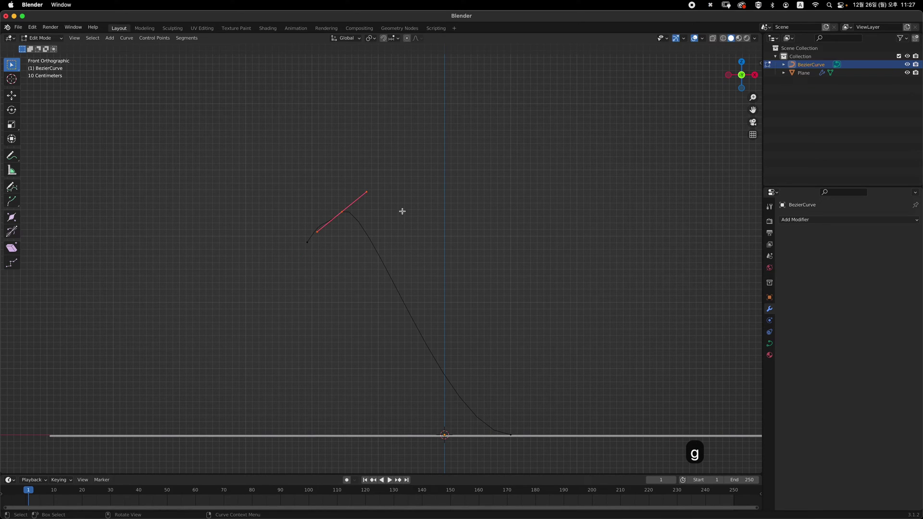
click(387, 243)
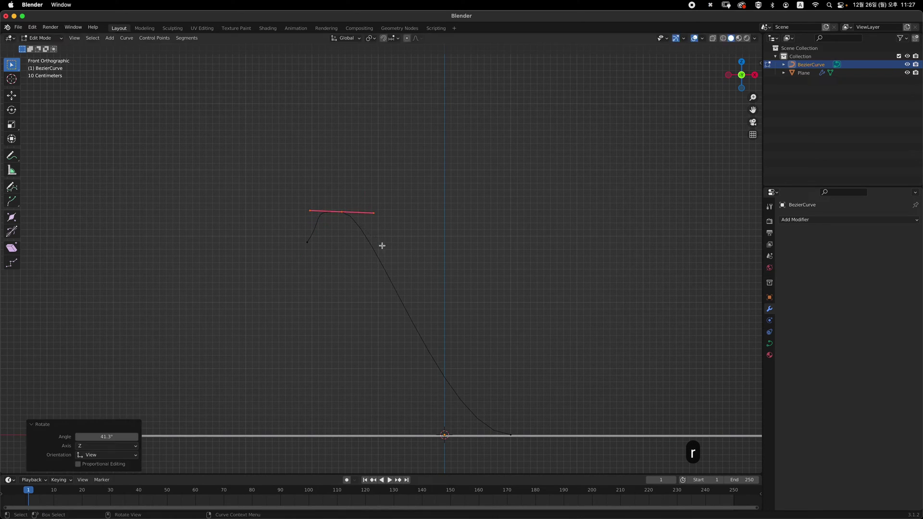
Step: Rotate the -X end control point's handles to nearly vertical and move its upper handle slightly down
scroll(365, 212, up, 1)
drag(268, 185, 340, 269)
key(g)
click(373, 225)
key(r)
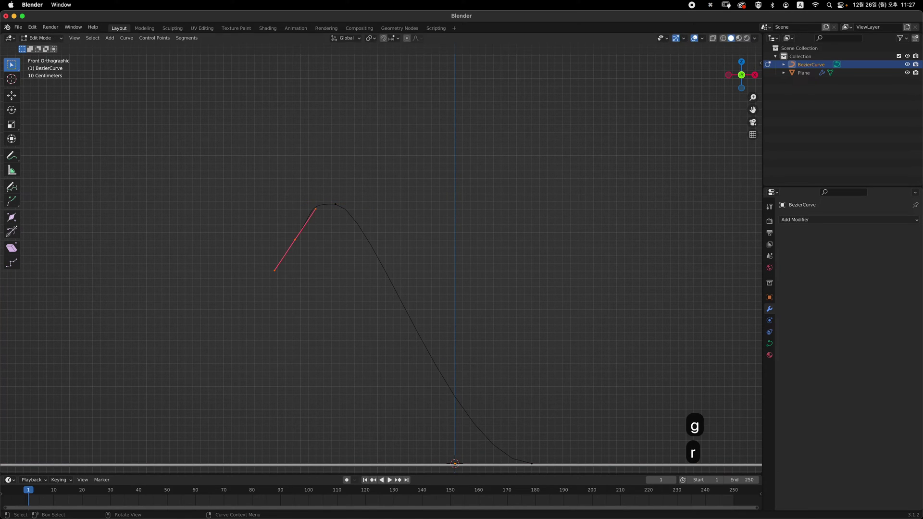
click(337, 228)
key(g)
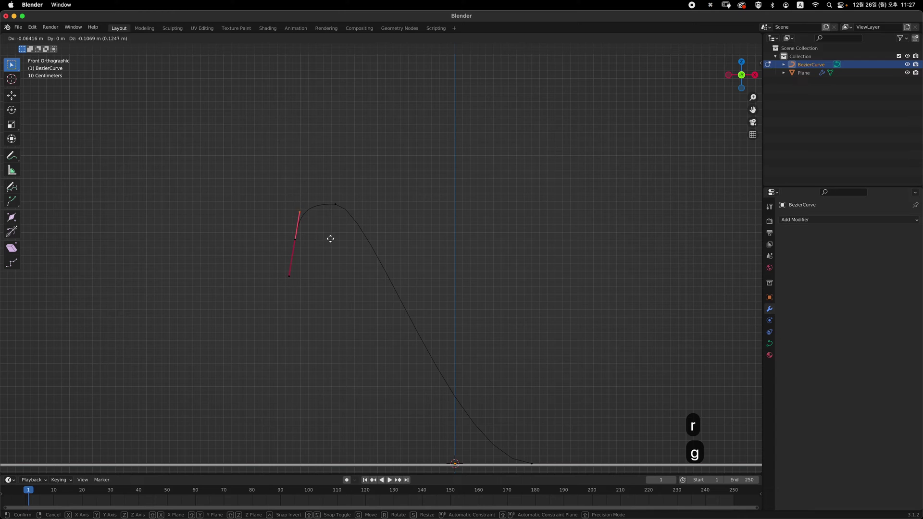
click(316, 264)
Step: Move the -X end control point about 0.10 m along X, rotate its handles slightly and leave Edit Mode
key(g)
click(349, 258)
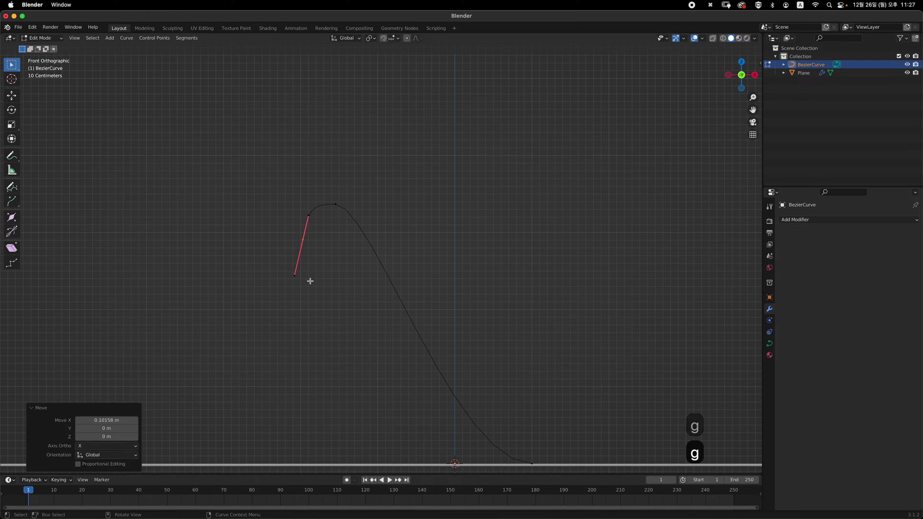
key(r)
click(361, 261)
key(Tab)
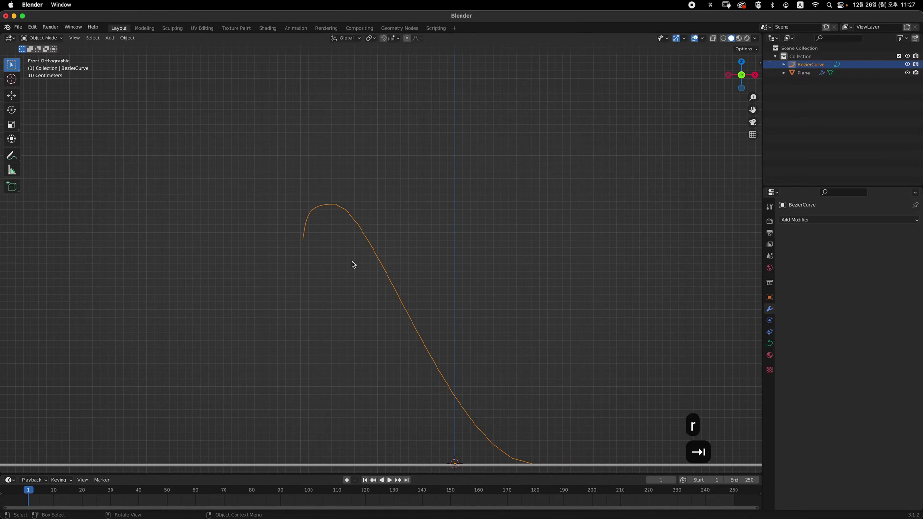
Step: Return to Edit Mode and rotate the peak control point's handles slightly so they slope down toward +X
middle_drag(352, 264, 375, 270)
key(grave)
key(Tab)
key(Tab)
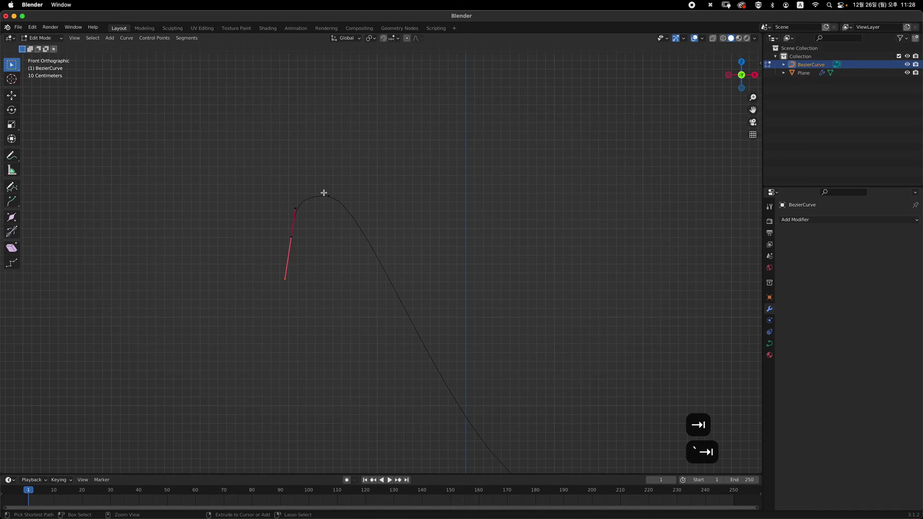
key(r)
click(407, 250)
Step: Move the curve's base end control point about 1.25 m along -X
shift+middle_drag(420, 261, 388, 240)
ctrl+middle_drag(387, 245, 375, 332)
shift+middle_drag(380, 333, 353, 284)
click(430, 328)
key(g)
key(x)
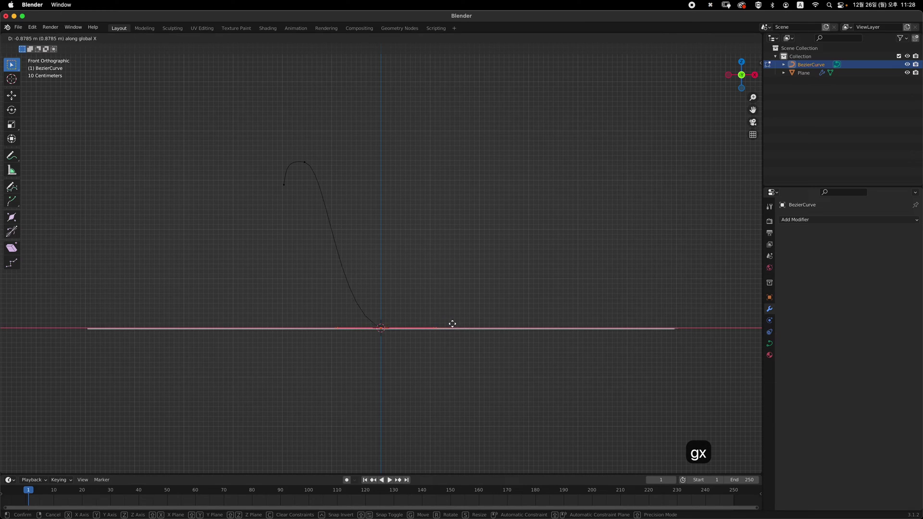
click(435, 325)
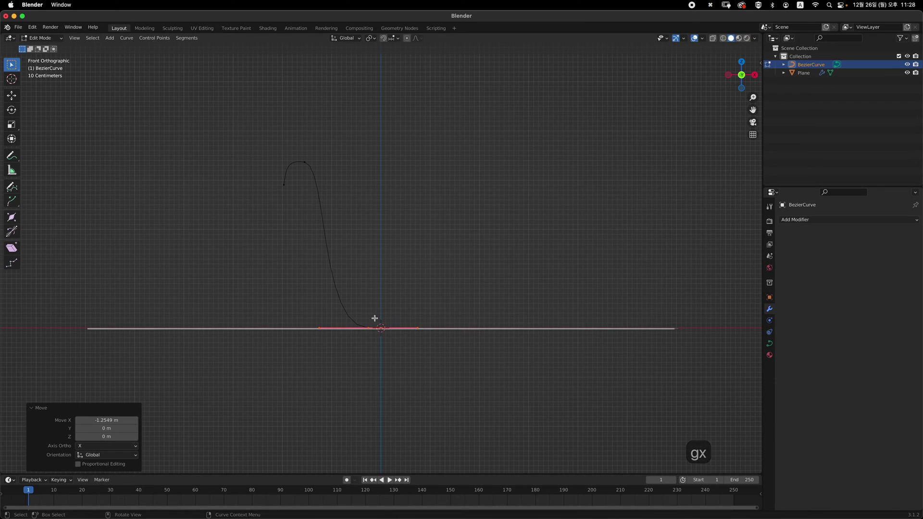
Step: Subdivide the curve segment between the peak and base control points with one cut
click(304, 159)
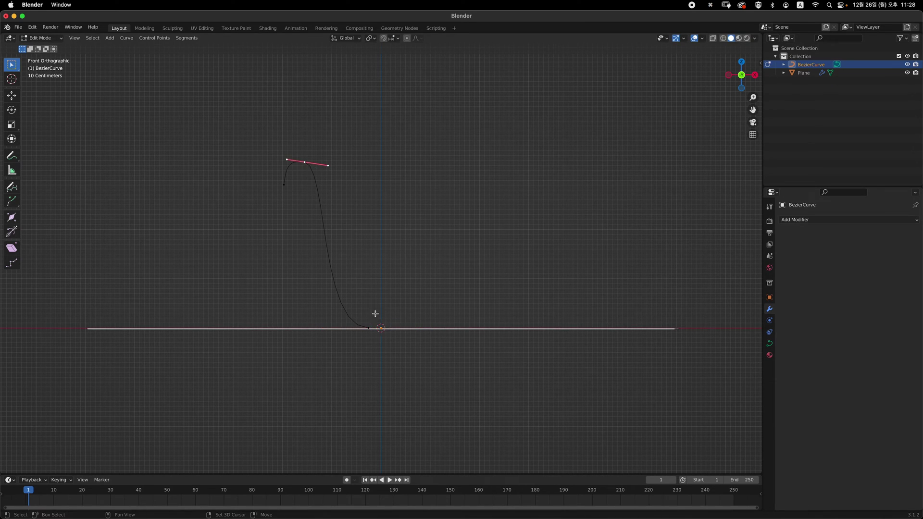
right_click(385, 231)
click(382, 232)
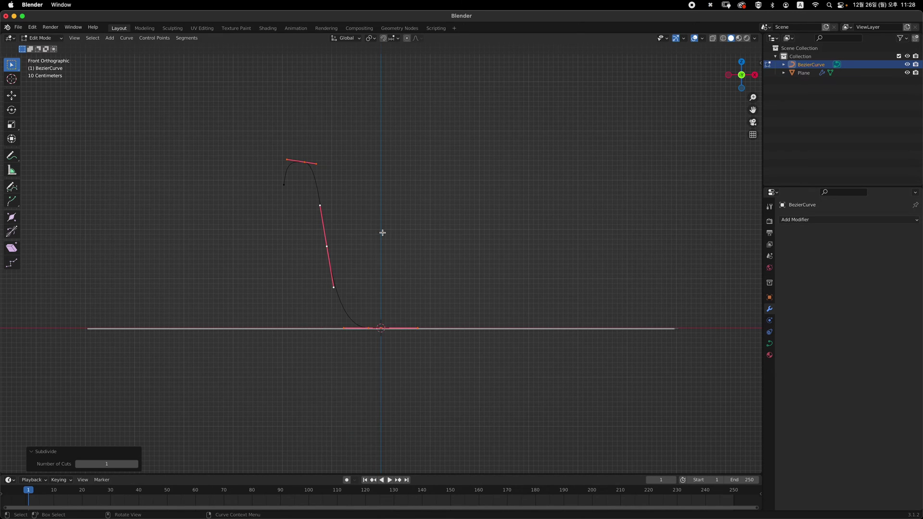
Step: Move the new middle control point about 0.28 m along X and 0.19 m up, and scale its handles to about 1.19
ctrl+middle_drag(351, 223, 413, 263)
drag(336, 261, 406, 292)
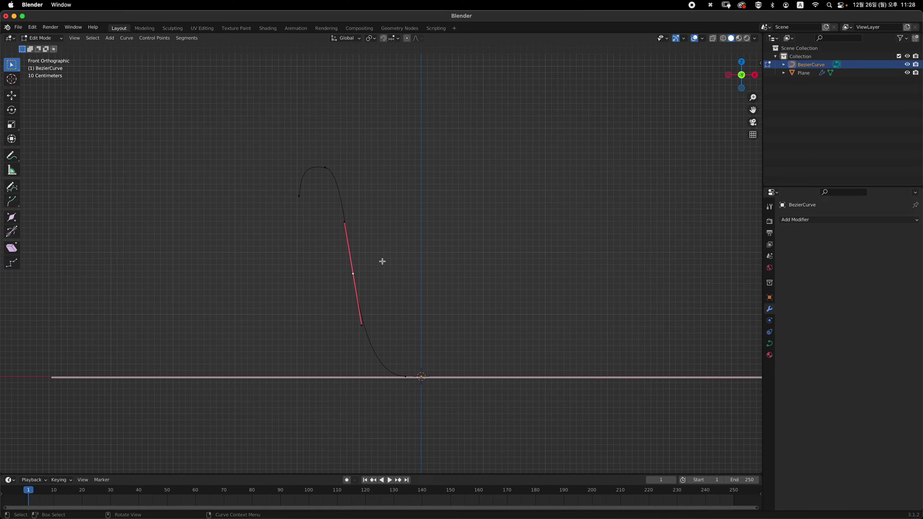
key(g)
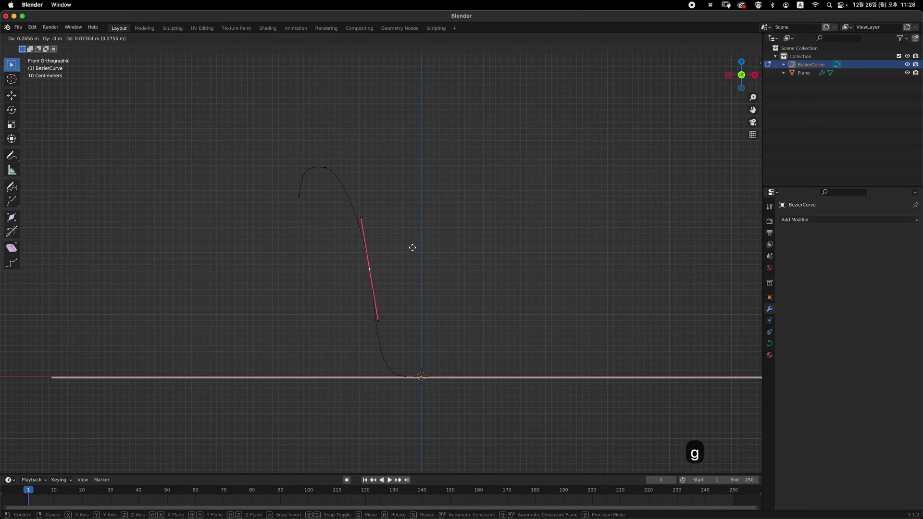
click(412, 240)
key(s)
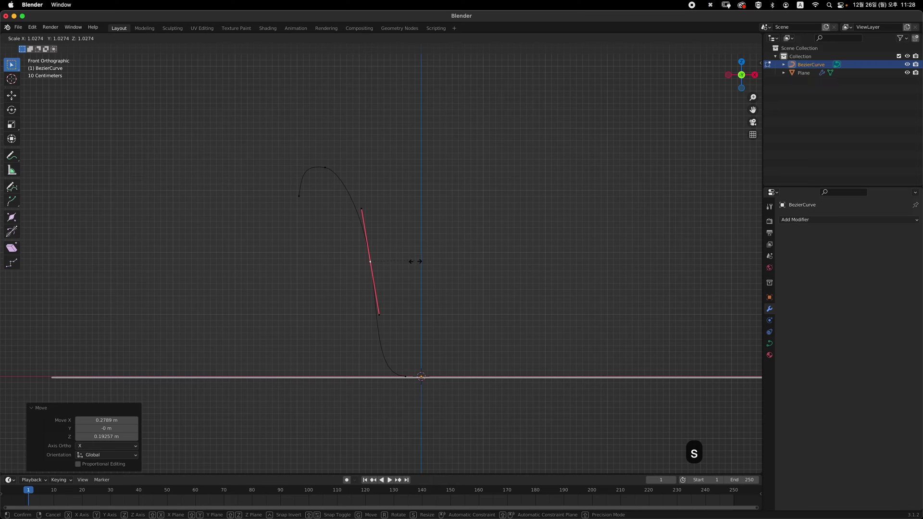
click(422, 273)
Step: Undo the trial extrusion at the base control point, and rotate its handles by 90° and by 180°
shift+middle_drag(404, 358, 387, 318)
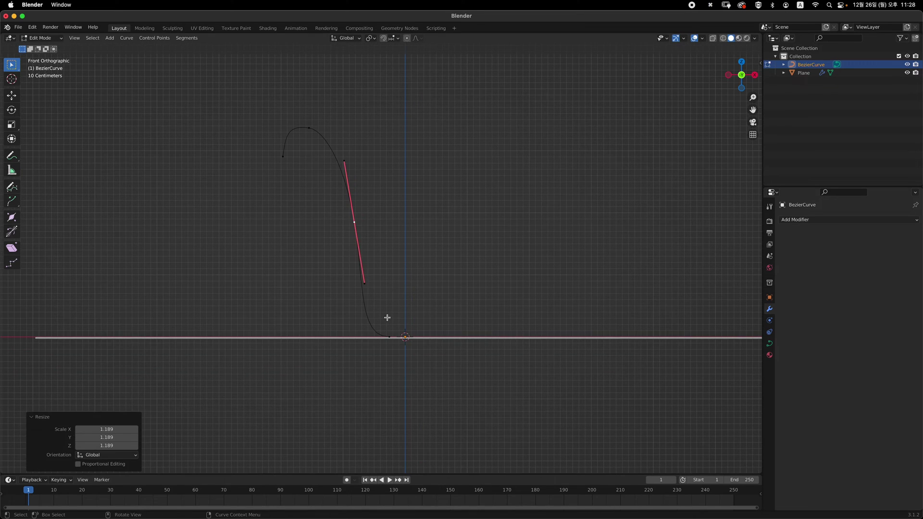
drag(382, 311, 445, 357)
key(super+z)
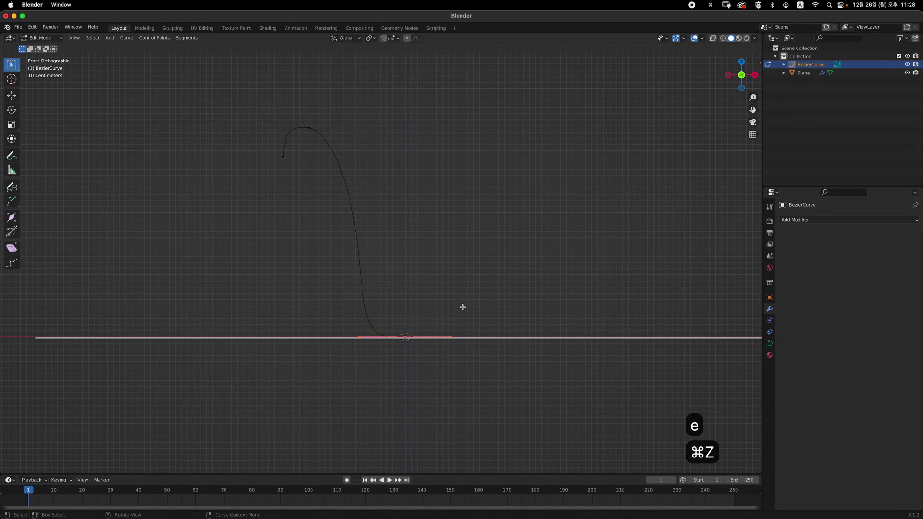
key(r)
key(9)
key(0)
key(Return)
key(r)
key(1)
key(8)
key(0)
key(Return)
Step: Extrude a new control point from the base toward +X, and rotate the original base point's handles by 180°
key(e)
click(435, 332)
drag(369, 315, 412, 370)
key(r)
key(1)
key(8)
key(0)
key(Return)
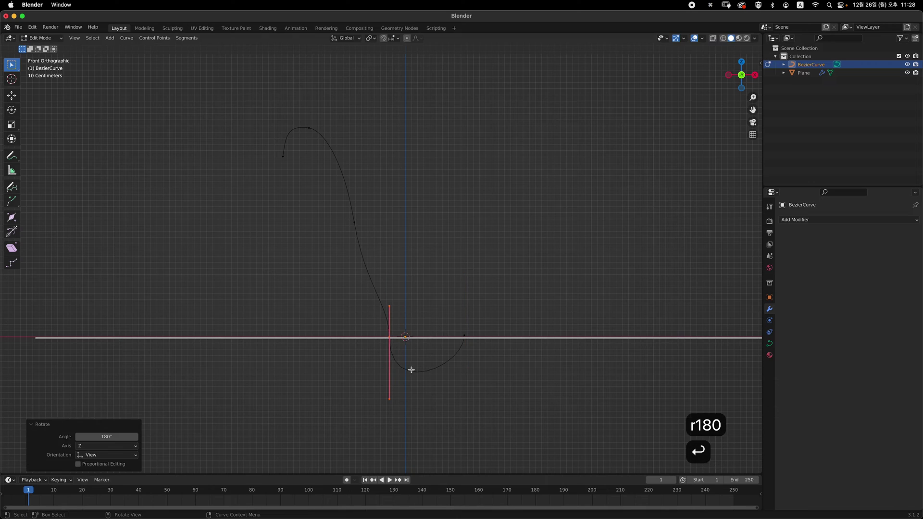
Step: Move the original base control point and the extruded +X point along -X so they straddle the world origin
key(g)
key(x)
click(390, 331)
drag(445, 324, 484, 354)
key(g)
key(x)
click(434, 343)
Step: Move the curve's three upper control points down about 0.48 m along Z
drag(272, 119, 386, 238)
key(g)
key(z)
click(387, 268)
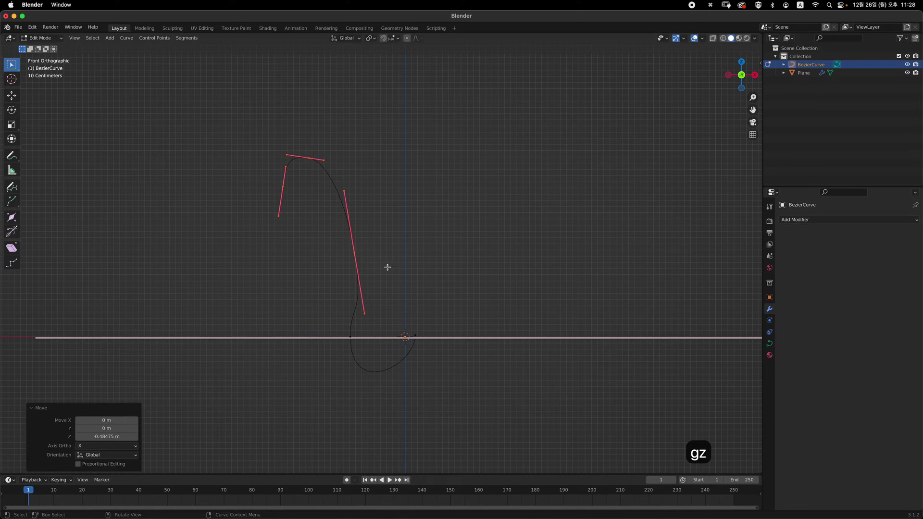
Step: Adjust the middle control point's lower handle, and move the middle point slightly up and along -X to smooth the bend
key(s)
key(r)
key(g)
drag(345, 288, 397, 319)
key(g)
click(398, 324)
drag(336, 232, 398, 262)
key(g)
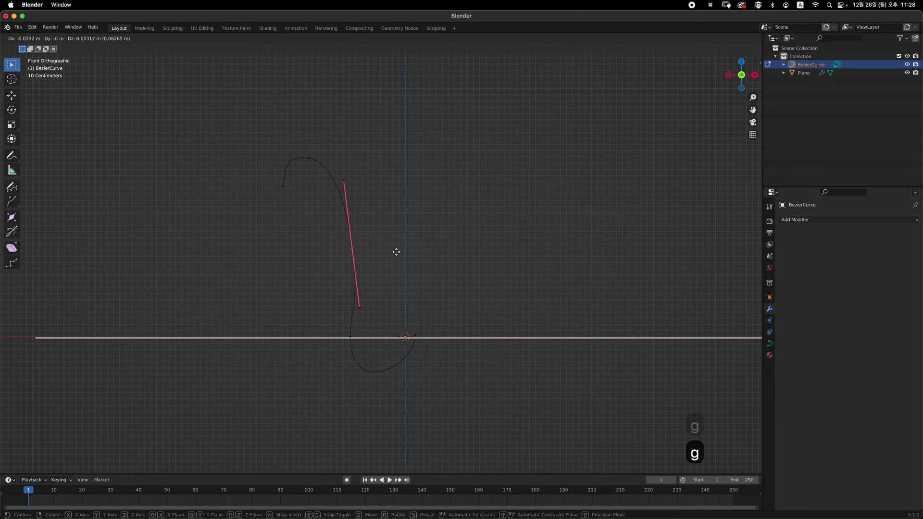
click(393, 243)
Step: Adjust the peak control point's handles, moving the -X side handle about 0.11 m along X
drag(293, 139, 348, 173)
key(g)
click(353, 158)
key(g)
click(319, 173)
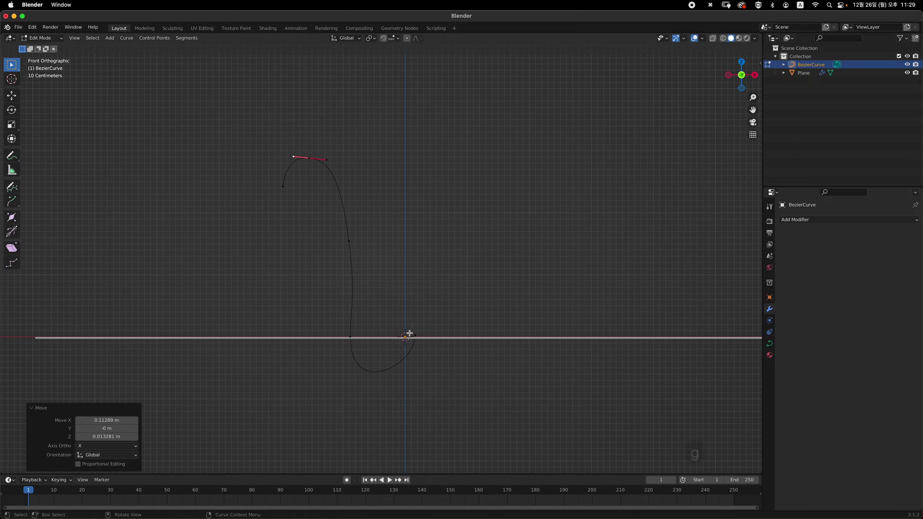
Step: Extrude a new control point up and toward +X from the curve's +X base end, and rotate its handles by 180°
key(e)
drag(408, 330, 519, 324)
click(504, 274)
key(r)
key(1)
key(8)
key(0)
key(Return)
Step: Move the new point's lower handle up about 0.73 m along Z, and its upper handle slightly down
key(g)
key(z)
click(505, 276)
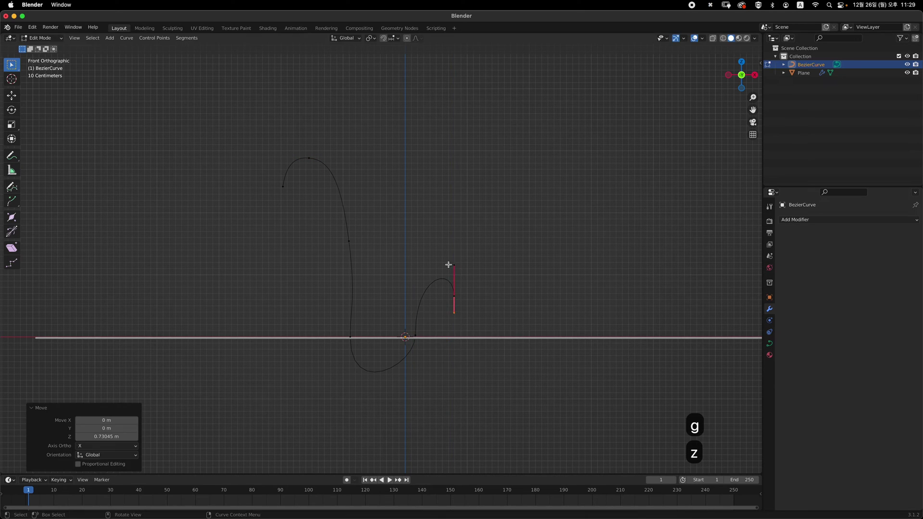
drag(447, 263, 476, 277)
key(g)
key(z)
click(481, 287)
Step: Extrude another control point toward +X from the small hump's end, and rotate its handles by 180° and about 24°
key(e)
click(534, 305)
key(r)
key(1)
key(8)
key(0)
key(Return)
key(r)
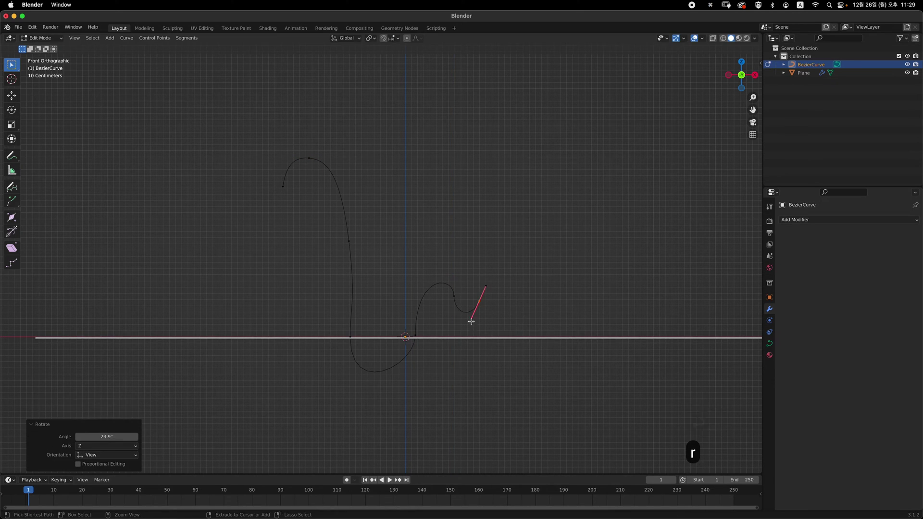
click(471, 321)
Step: Adjust the upper handle of the small hump's +X control point along Z
scroll(495, 372, up, 1)
drag(379, 228, 447, 266)
key(g)
key(z)
click(442, 257)
key(g)
key(z)
Step: Shorten the -X base control point's lower handle by moving it up about 0.31 m along Z
drag(286, 305, 347, 342)
key(g)
key(z)
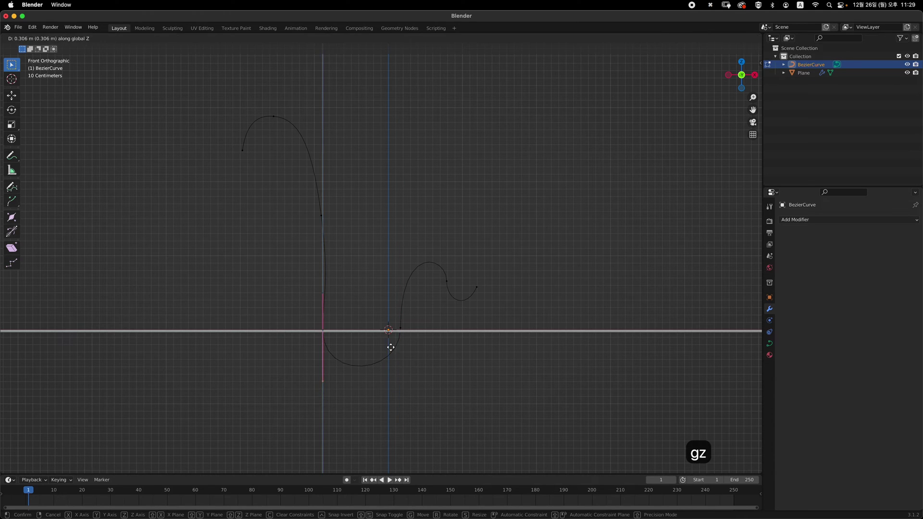
click(391, 345)
shift+middle_drag(399, 313, 369, 350)
key(g)
key(z)
click(433, 302)
key(r)
click(497, 335)
Step: Adjust the handles of both base control points along Z to even out the loop below the strip
click(294, 367)
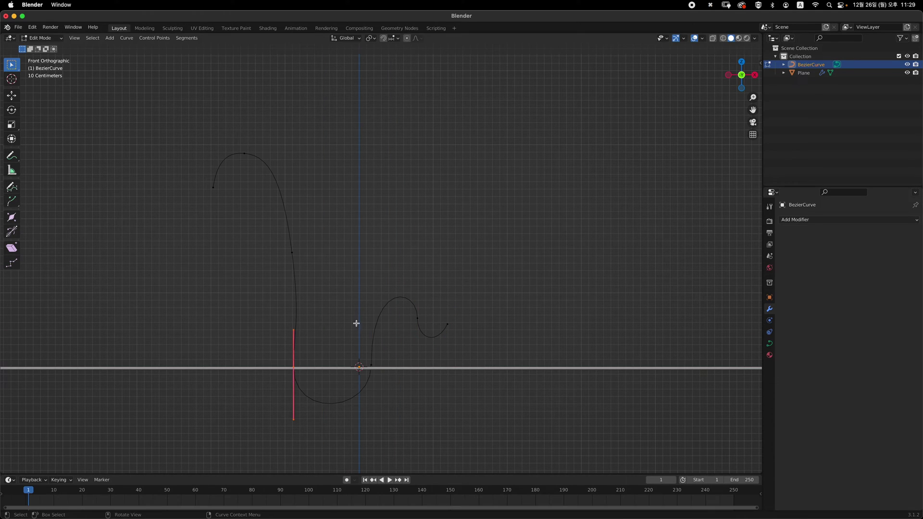
key(g)
key(z)
click(364, 386)
drag(347, 350, 405, 401)
key(g)
key(z)
click(405, 402)
Step: Move the middle control point slightly up and toward +X, and reposition its lower handle
drag(270, 231, 345, 258)
key(g)
click(349, 255)
key(g)
click(335, 206)
click(351, 284)
drag(289, 333, 348, 298)
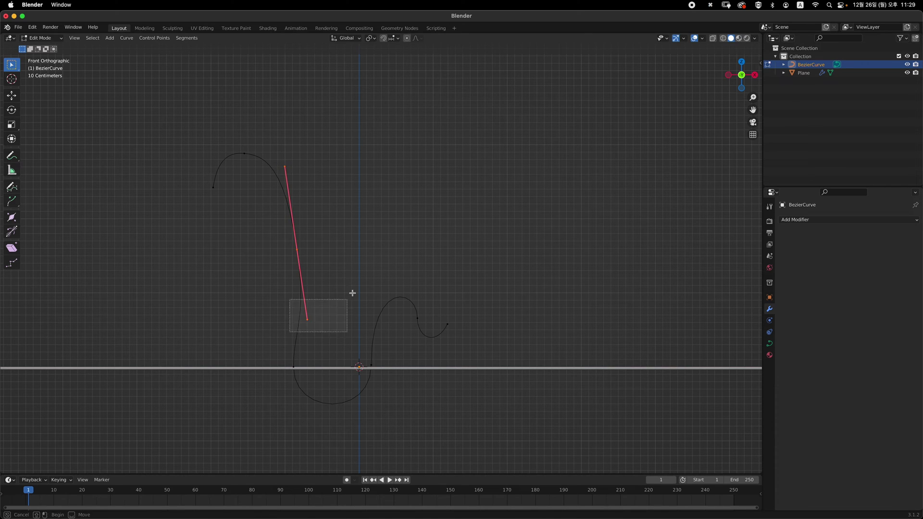
key(g)
click(340, 275)
Step: Reposition the middle control point and its upper handle to smooth the tall arch, and leave Edit Mode
key(Tab)
key(Tab)
scroll(423, 258, up, 2)
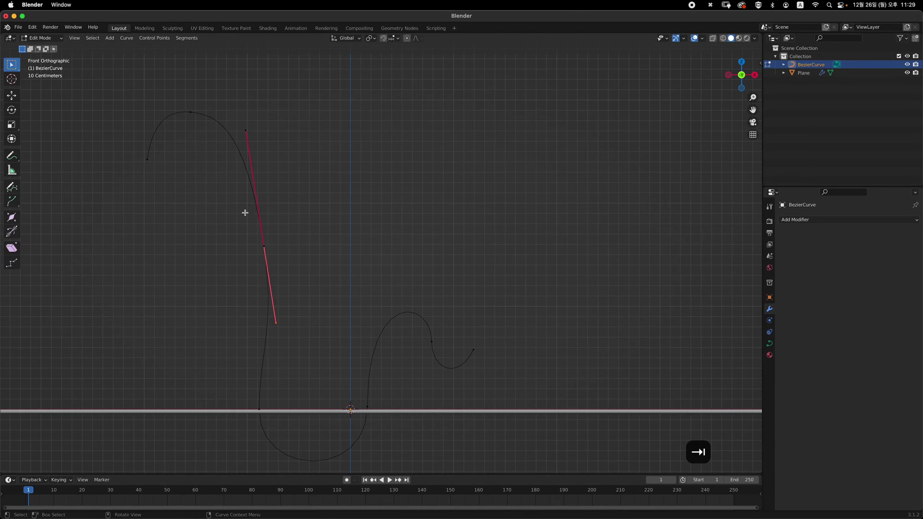
drag(243, 213, 308, 260)
key(g)
drag(228, 89, 307, 144)
key(g)
click(322, 175)
key(Tab)
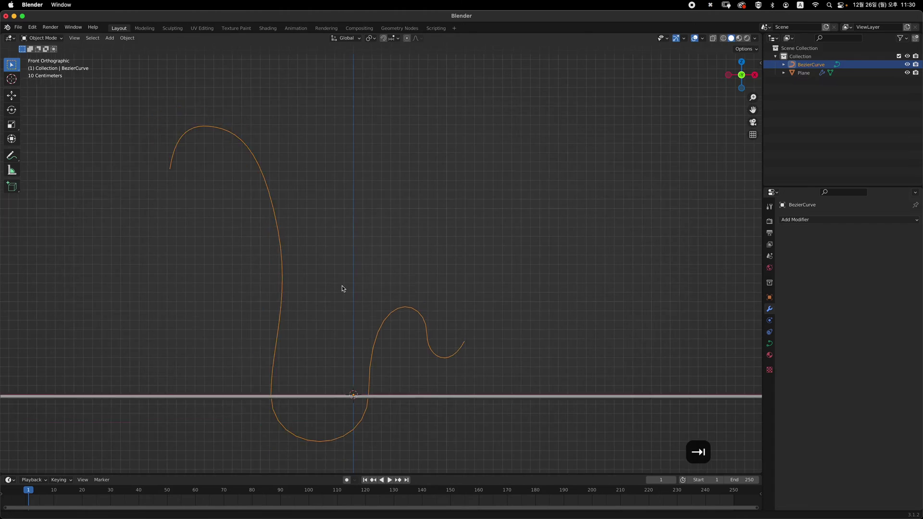
Step: Add a Curve modifier to the strip and pick the Bezier curve as its curve object
scroll(341, 285, down, 3)
middle_drag(471, 208, 426, 276)
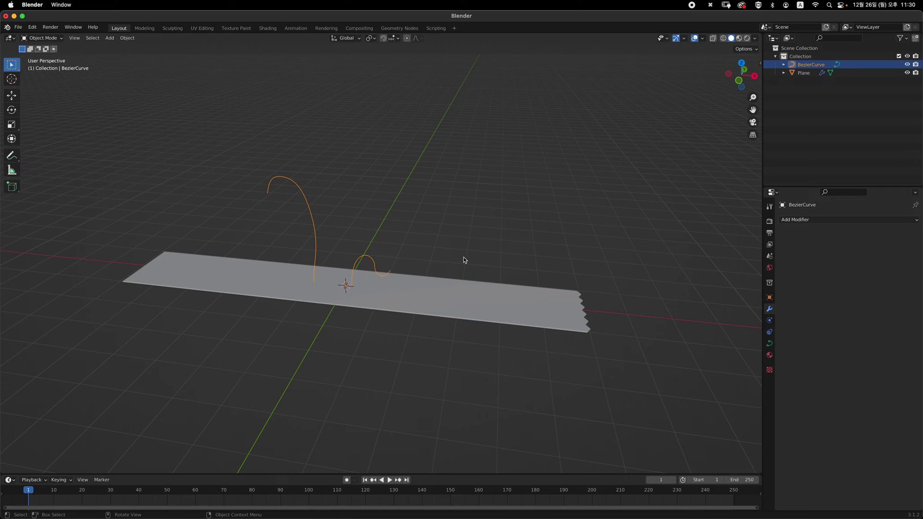
click(528, 303)
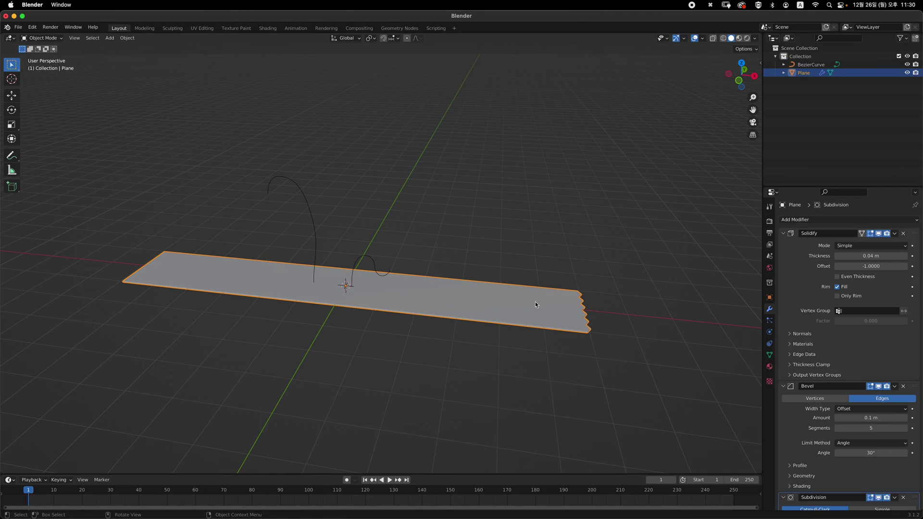
click(824, 224)
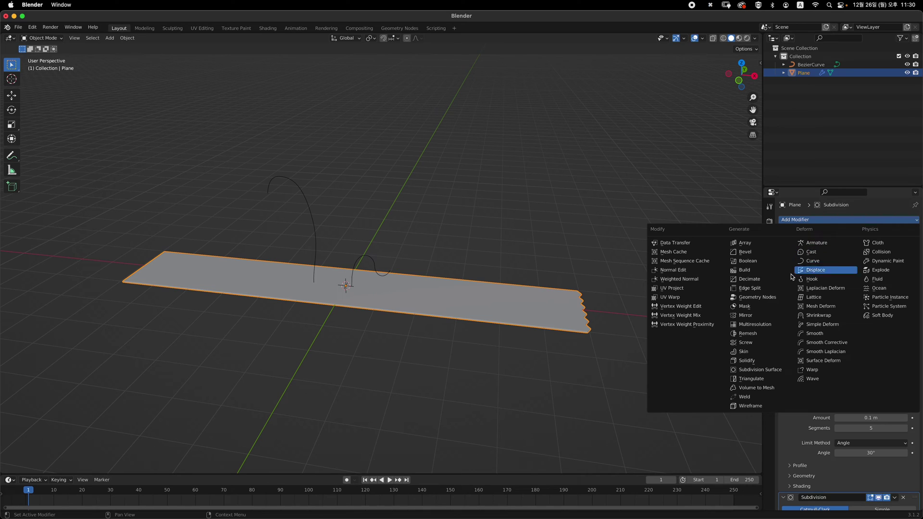
click(831, 262)
scroll(867, 241, down, 5)
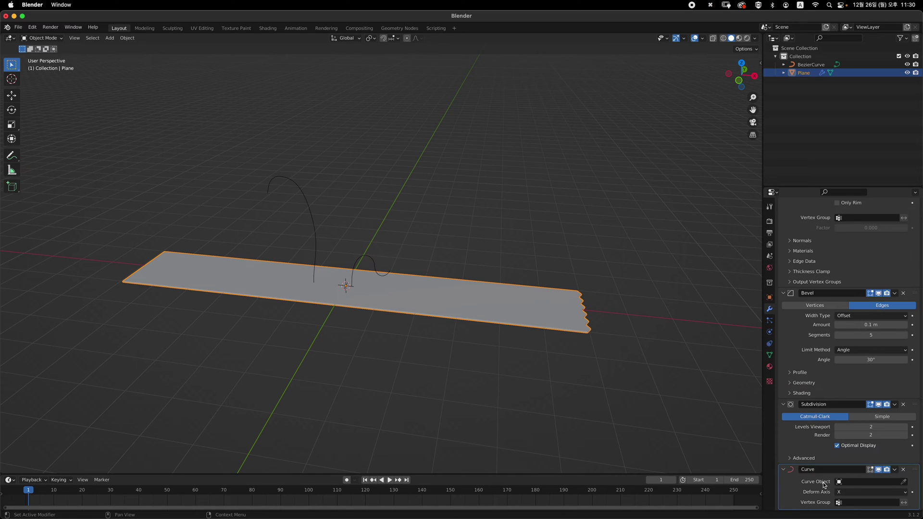
click(903, 481)
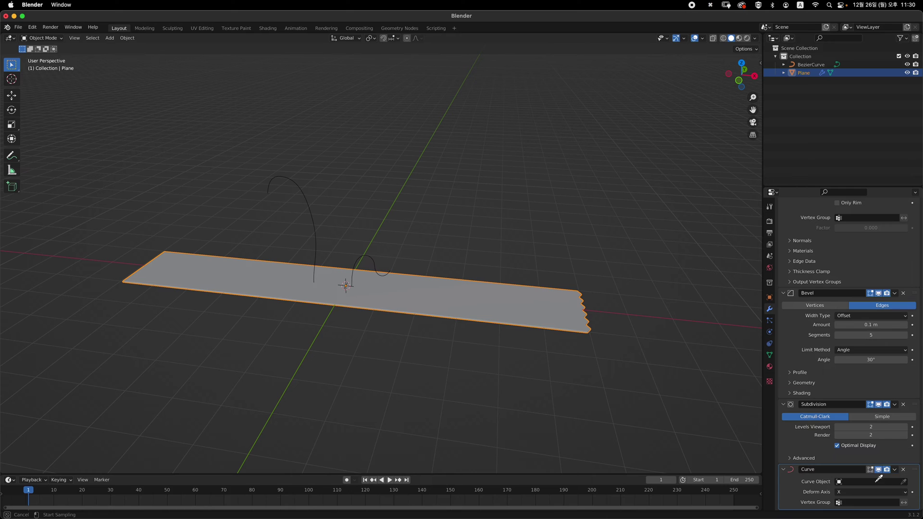
click(317, 220)
Step: In front view, move the strip about 1.71 m along +X so its zigzag end follows the small wave of the curve
key(grave)
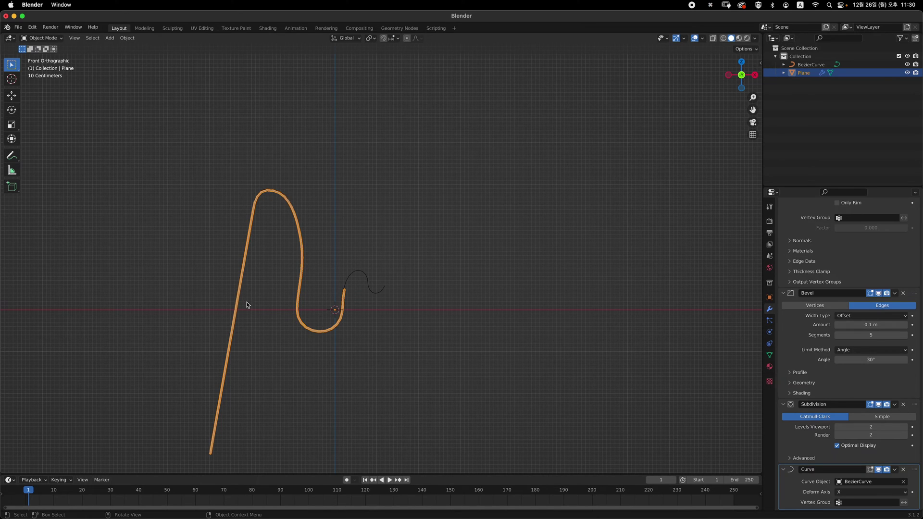
click(346, 234)
middle_drag(346, 234, 313, 243)
click(321, 235)
key(grave)
key(g)
key(x)
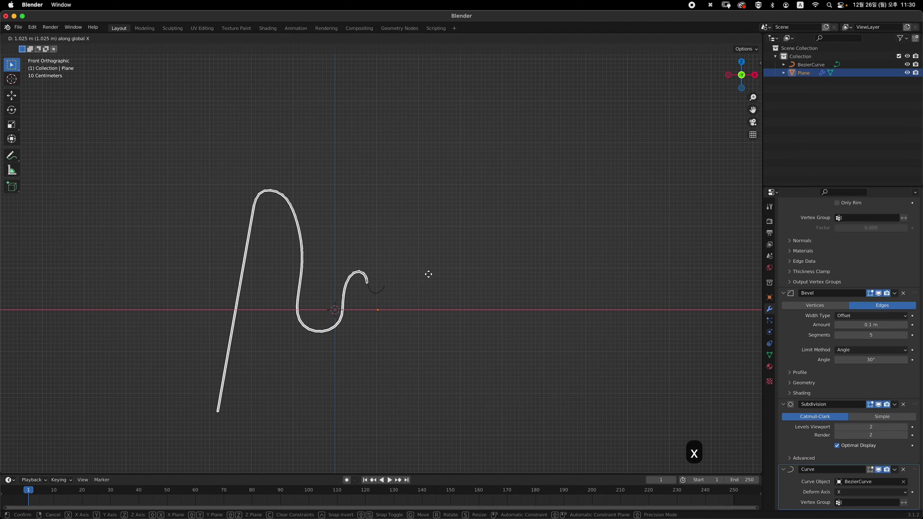
click(457, 270)
middle_drag(458, 269, 344, 275)
middle_drag(295, 191, 349, 208)
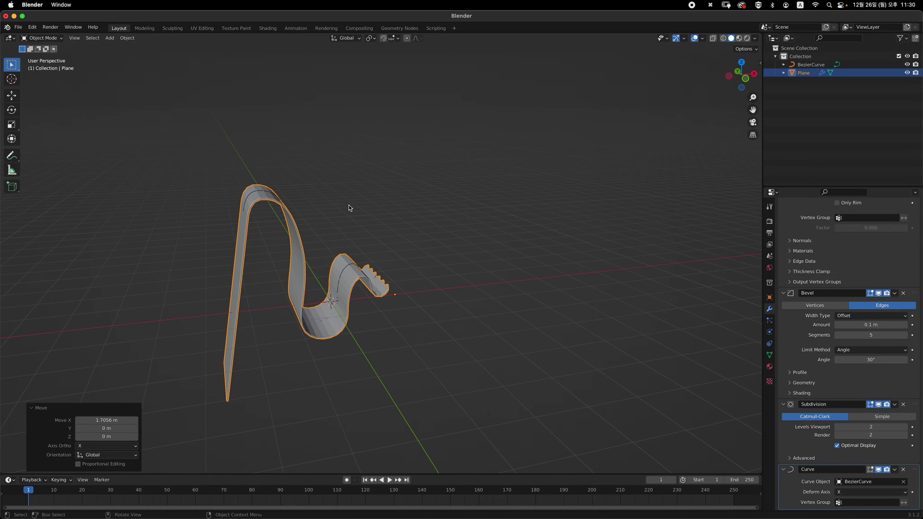
mouse_move(329, 281)
middle_down()
mouse_move(315, 270)
mouse_move(343, 270)
mouse_move(311, 272)
mouse_move(256, 298)
mouse_move(313, 246)
mouse_move(324, 289)
mouse_move(358, 285)
mouse_move(332, 288)
mouse_move(328, 276)
middle_up()
Step: Try to shorten the strip by deleting the five vertex columns at its -X end, and undo the deletion
key(grave)
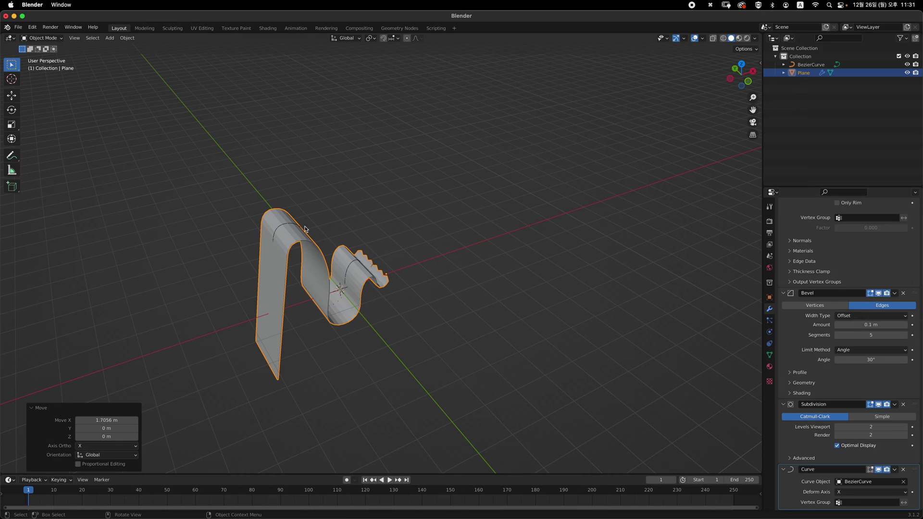
middle_drag(269, 235, 281, 226)
middle_drag(377, 318, 395, 309)
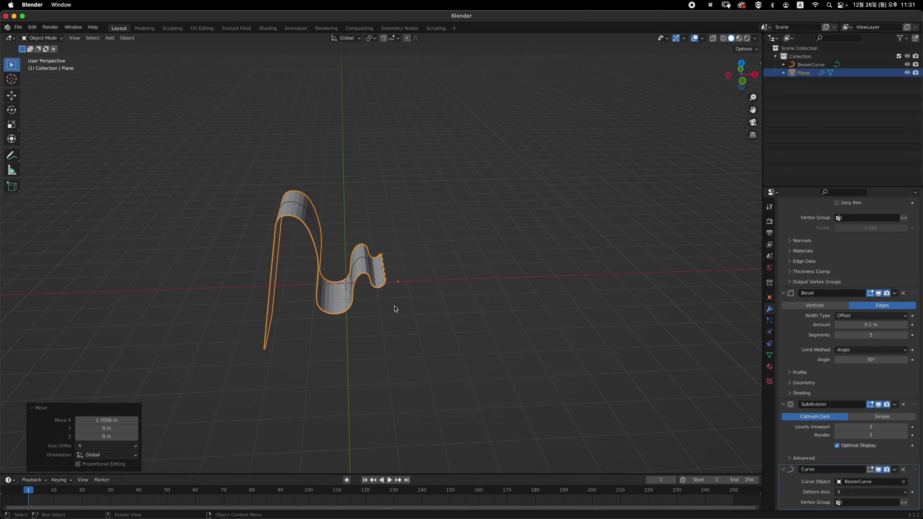
key(Tab)
key(grave)
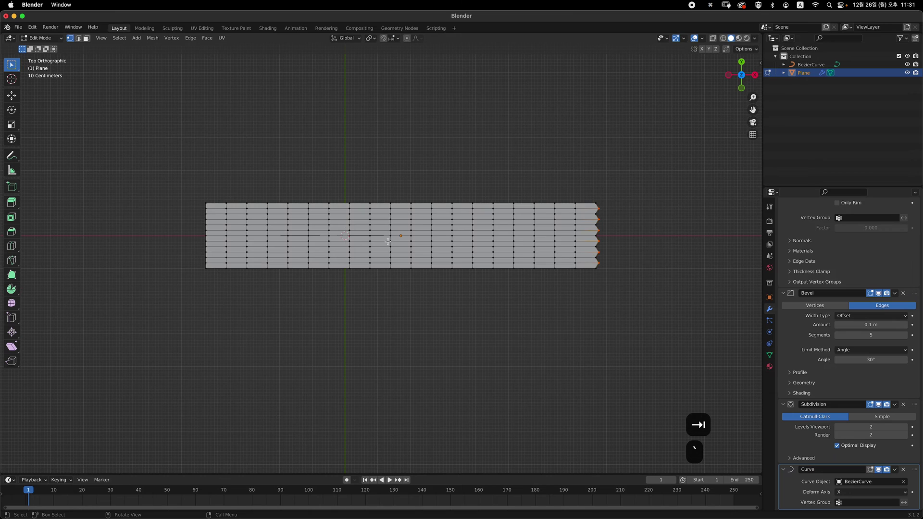
drag(188, 174, 308, 288)
key(x)
click(318, 255)
key(Tab)
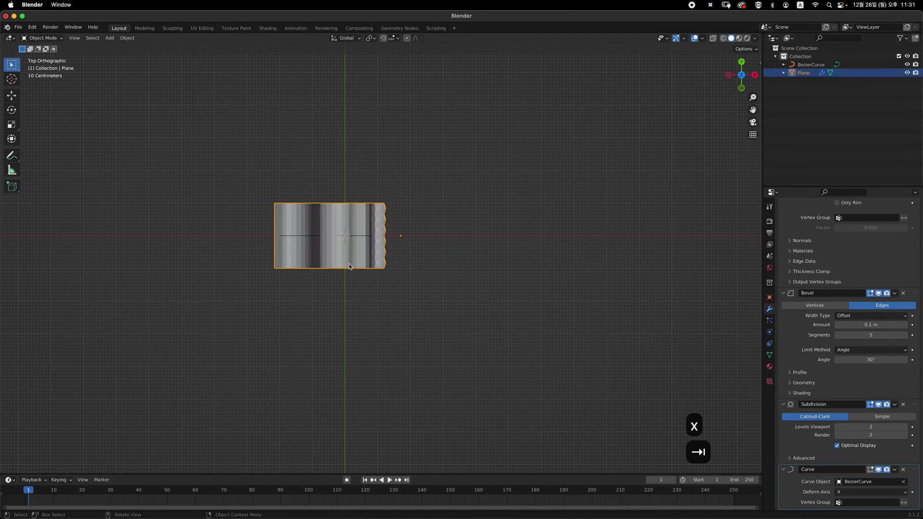
middle_drag(336, 240, 362, 209)
key(Tab)
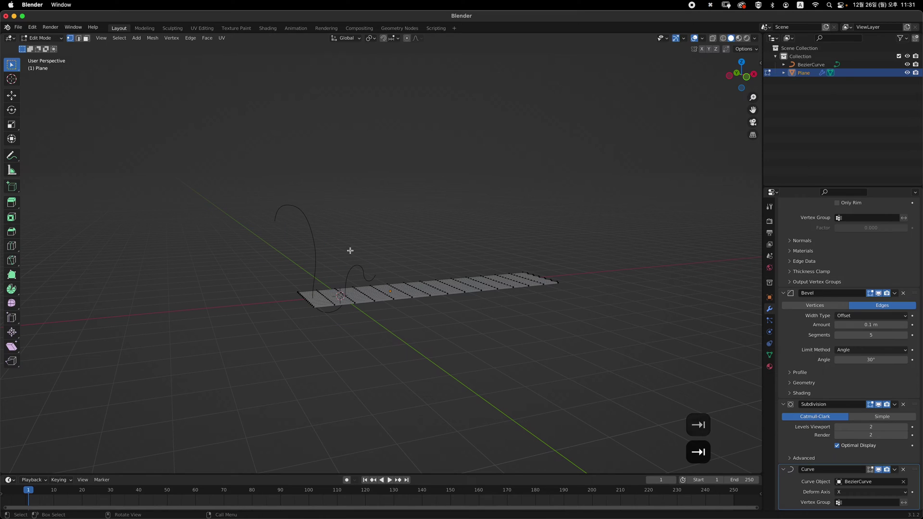
key(super+z)
key(super+z)
key(super+z)
Step: Try to shorten the strip by deleting the seven vertex columns at its -X end, and undo the deletion
key(grave)
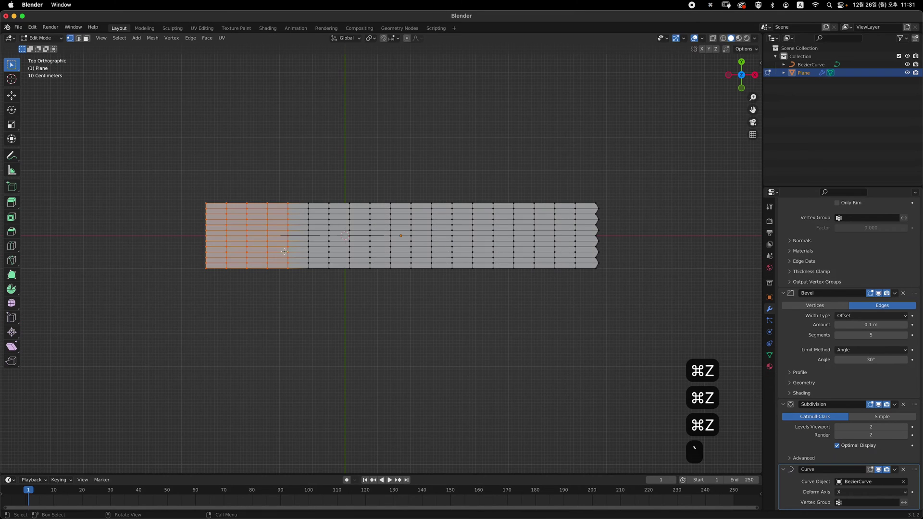
drag(199, 170, 339, 312)
key(x)
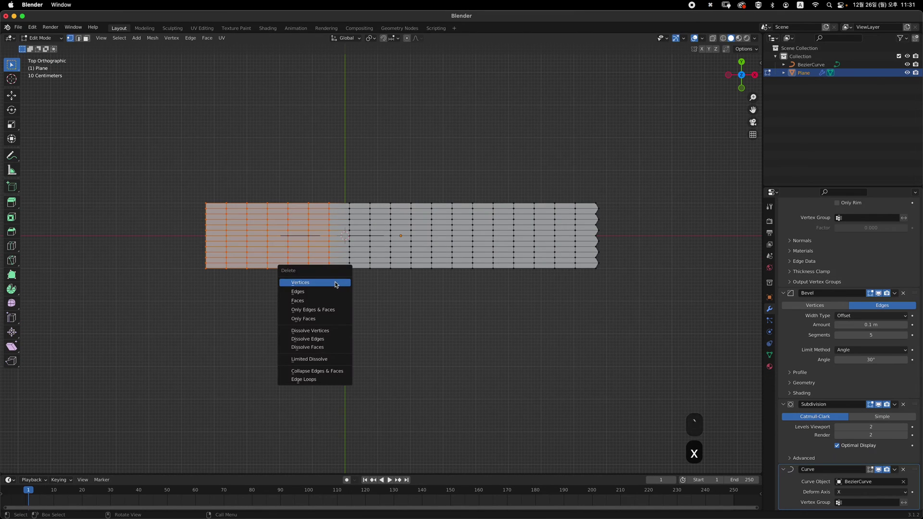
click(309, 282)
key(Tab)
middle_drag(309, 282, 340, 206)
key(Tab)
key(super+z)
key(super+z)
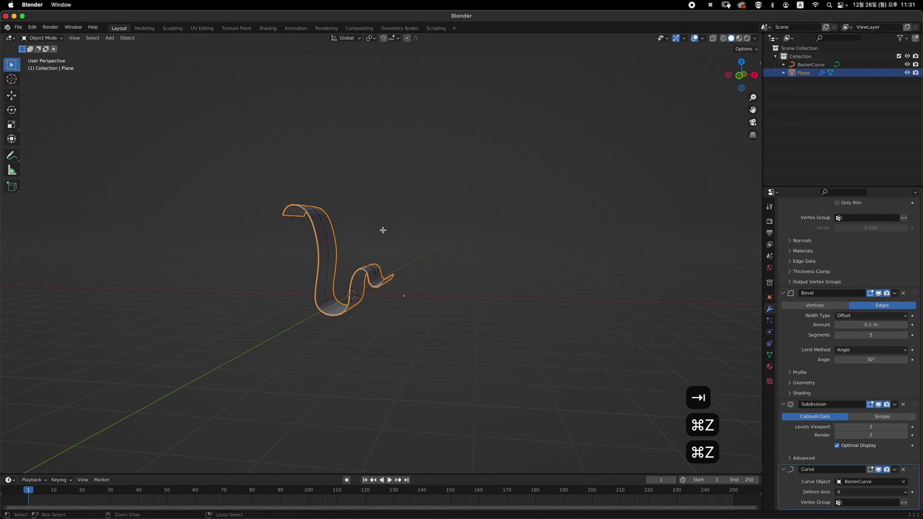
key(super+z)
Step: Scale the strip's whole mesh down along X in Edit Mode, and move the strip object about 1 m along +X
key(grave)
key(a)
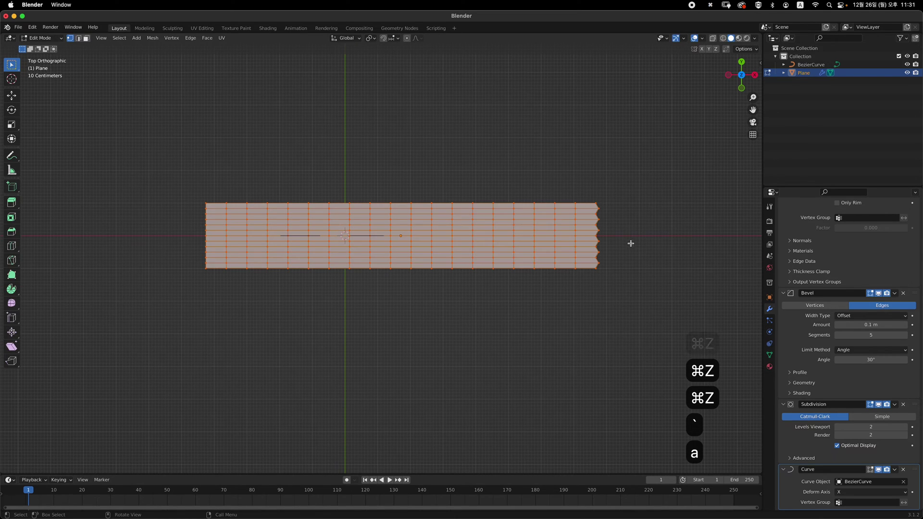
key(s)
key(x)
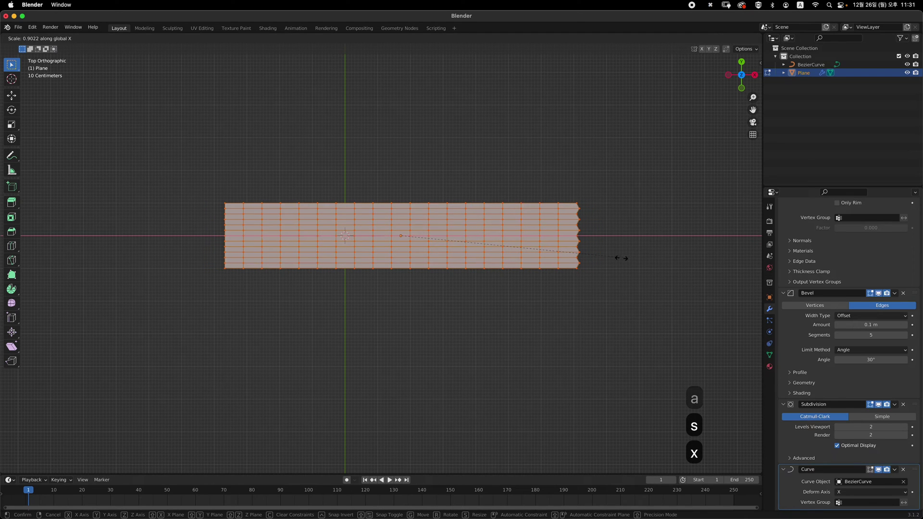
click(602, 257)
key(Tab)
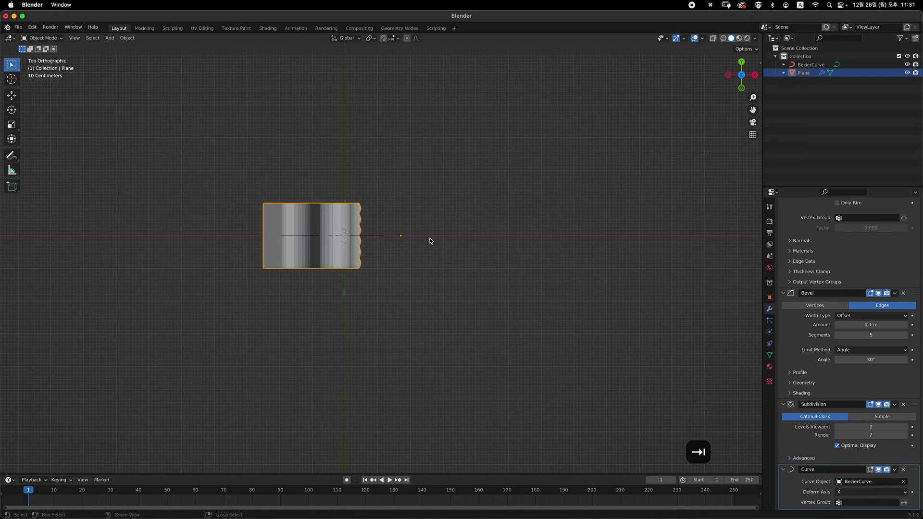
mouse_move(431, 241)
middle_down()
mouse_move(386, 216)
mouse_move(423, 225)
middle_up()
key(g)
key(x)
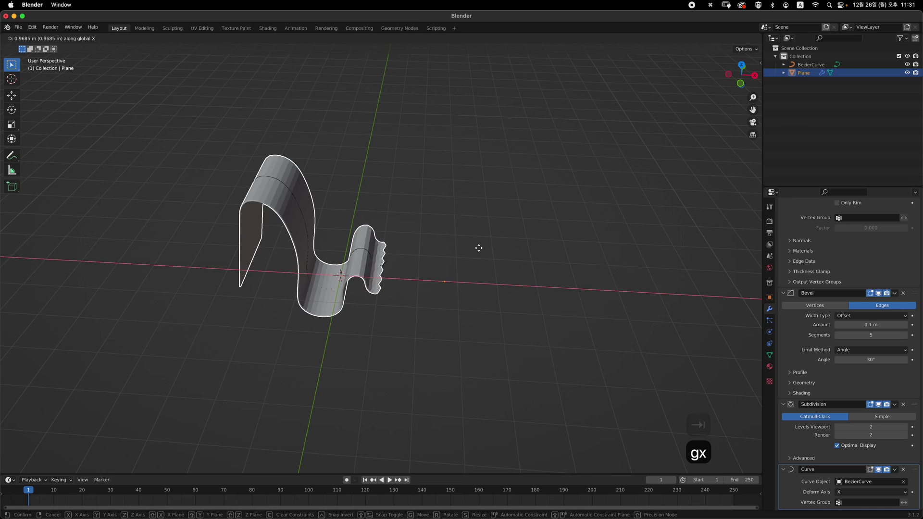
click(475, 250)
Step: Shorten the strip's mesh further along X, and slide the object toward +X to reach the small wave again
key(Tab)
key(s)
key(x)
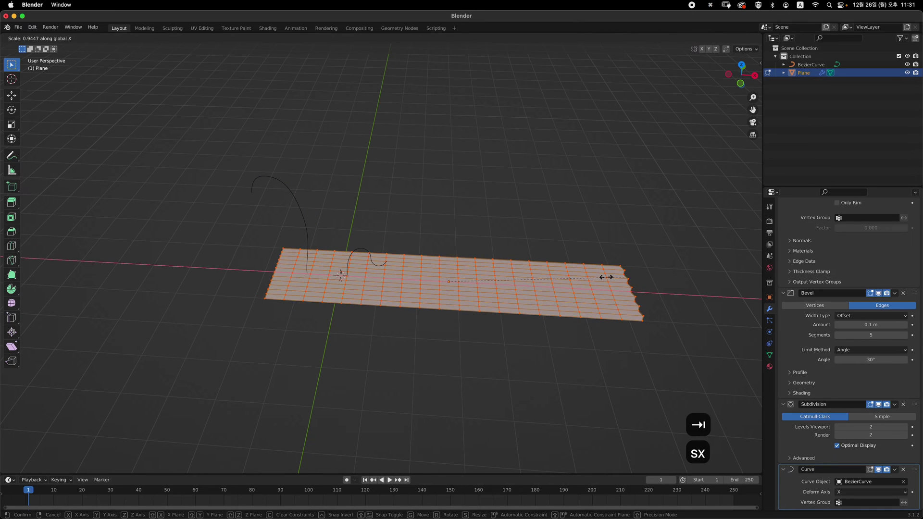
click(548, 278)
key(Tab)
key(g)
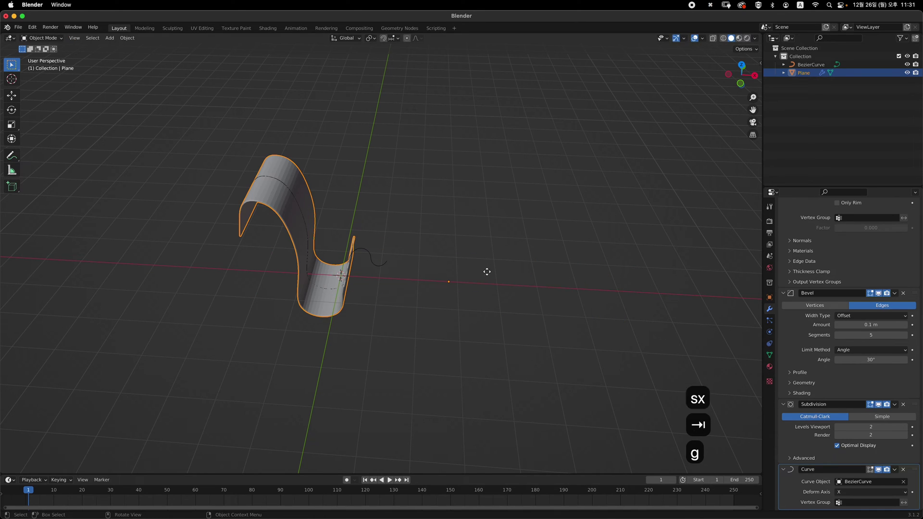
key(x)
click(538, 274)
Step: Rescale the strip's mesh along X to fit the curve's length, and move the object about 0.31 m toward -X
key(Tab)
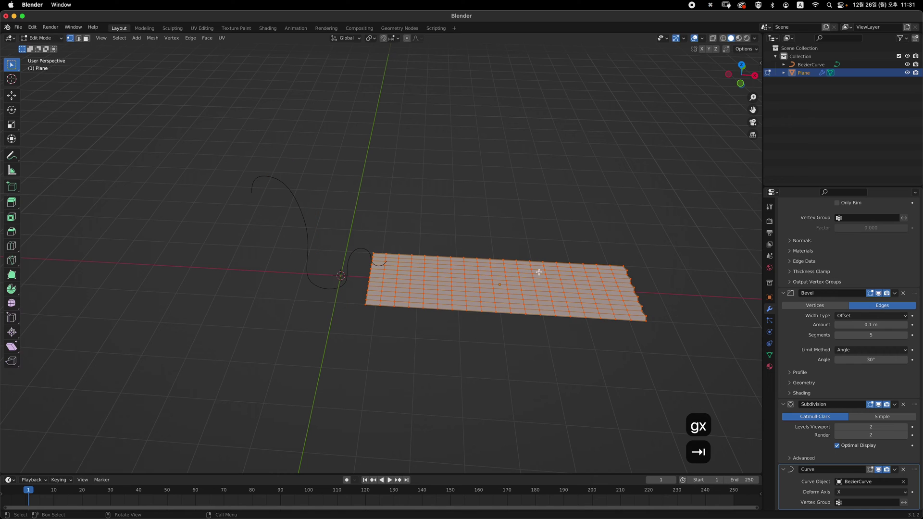
key(s)
key(x)
click(549, 275)
key(Tab)
key(g)
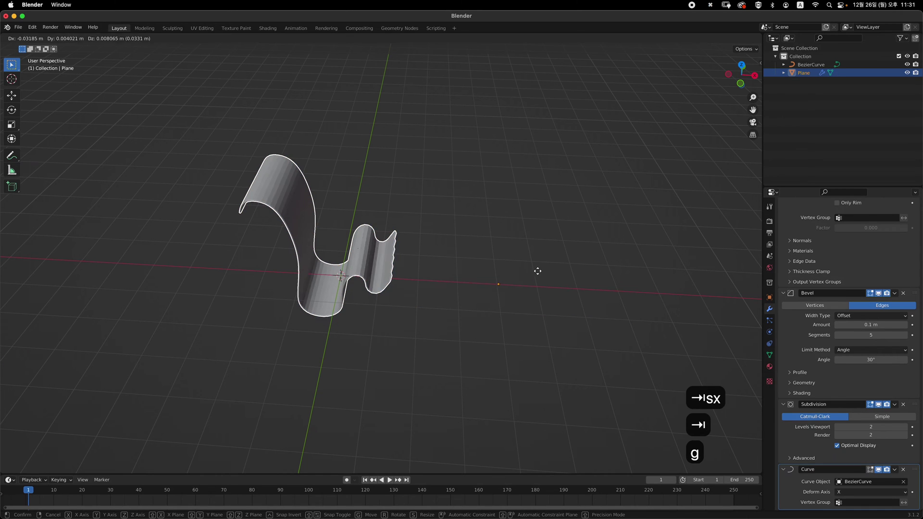
key(x)
click(527, 276)
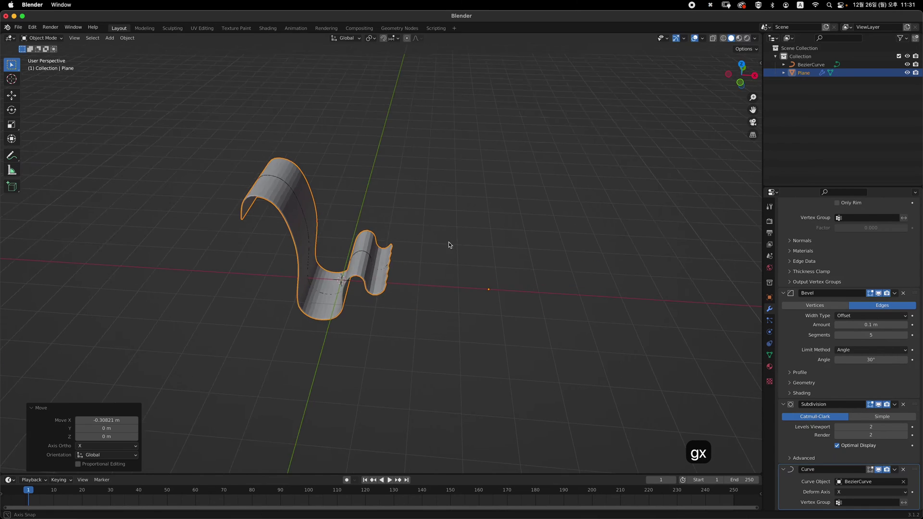
Step: Scale the strip's mesh down slightly along X, and move the object about 0.12 m along +X
mouse_move(448, 241)
middle_down()
mouse_move(478, 231)
mouse_move(464, 240)
middle_up()
key(Tab)
key(s)
key(x)
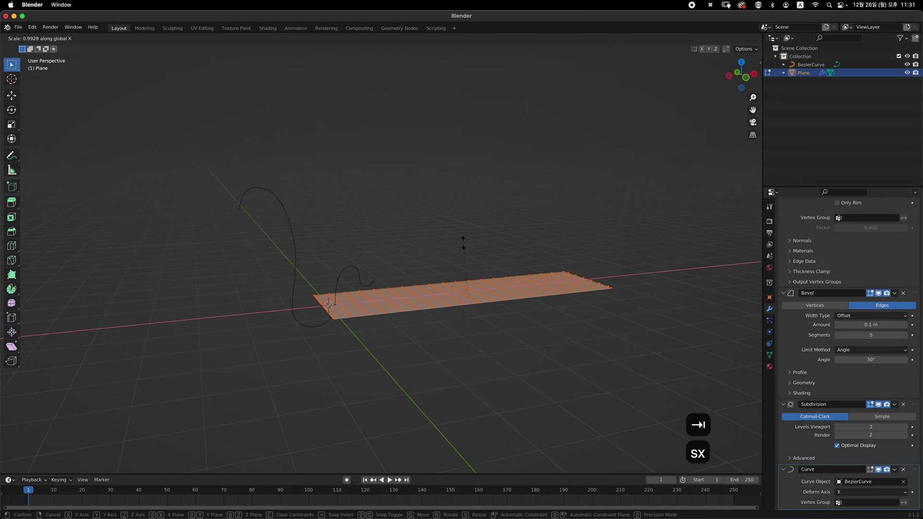
click(463, 246)
key(Tab)
key(x)
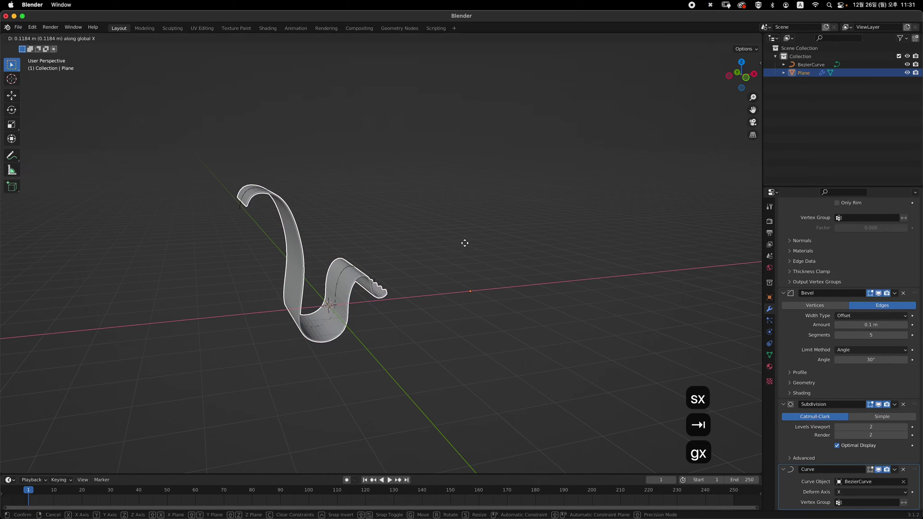
click(465, 244)
middle_drag(465, 244, 402, 279)
key(Tab)
key(Tab)
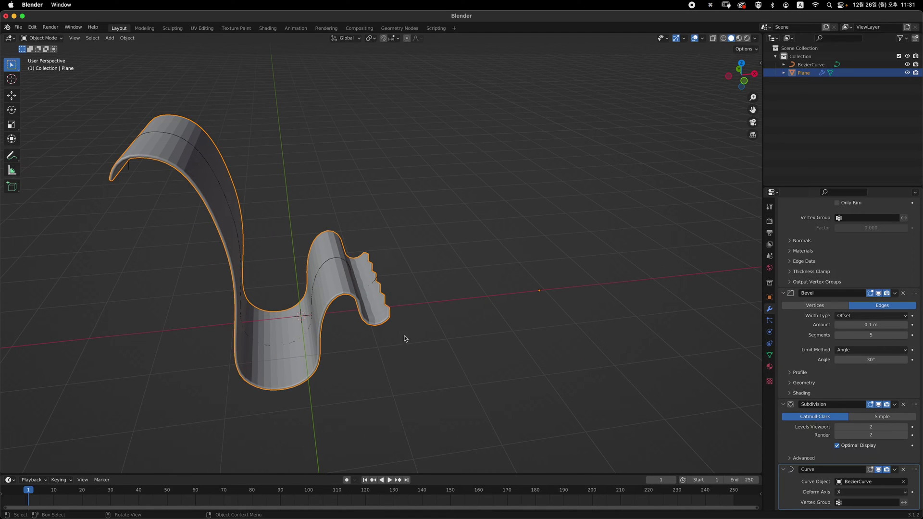
Step: In top view, move the tip vertices of the strip's zigzag end about 0.08 m along +X to deepen the teeth
middle_drag(387, 293, 436, 257)
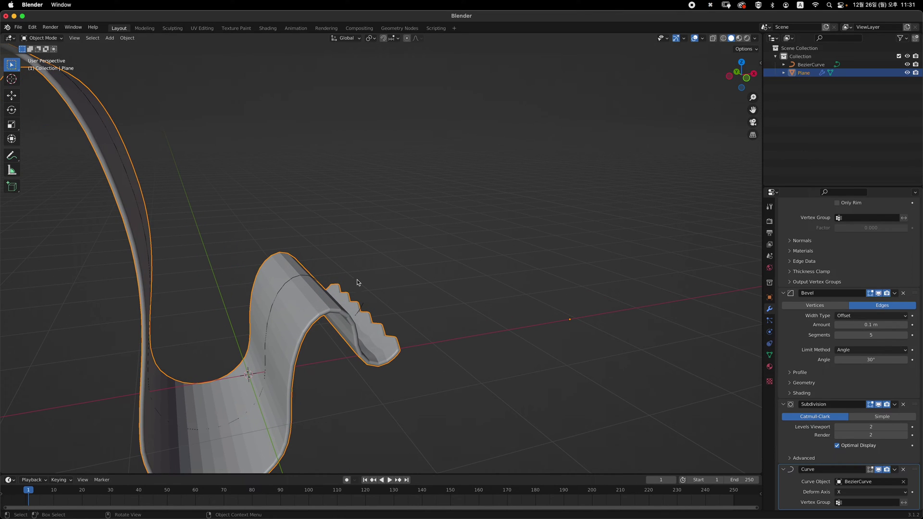
middle_drag(400, 321, 433, 335)
key(grave)
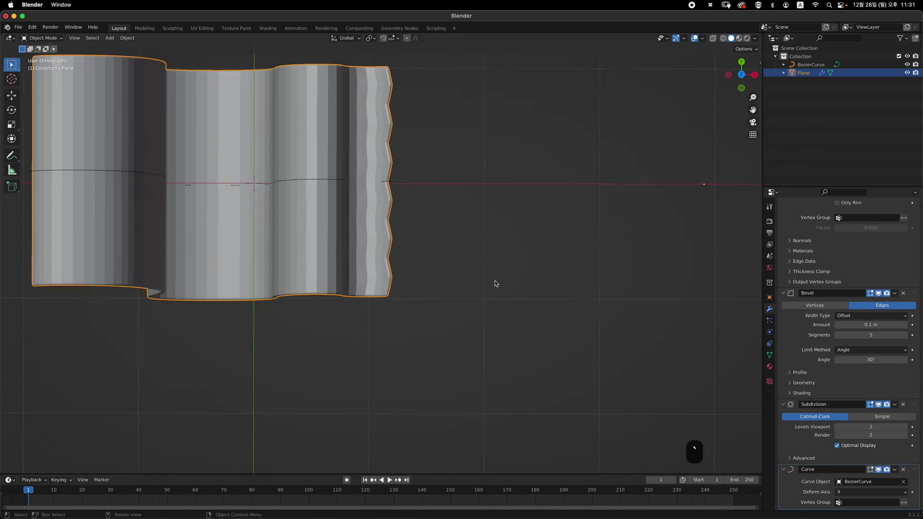
shift+middle_drag(531, 267, 430, 302)
key(Tab)
shift+middle_drag(351, 296, 152, 332)
shift+middle_drag(726, 296, 534, 307)
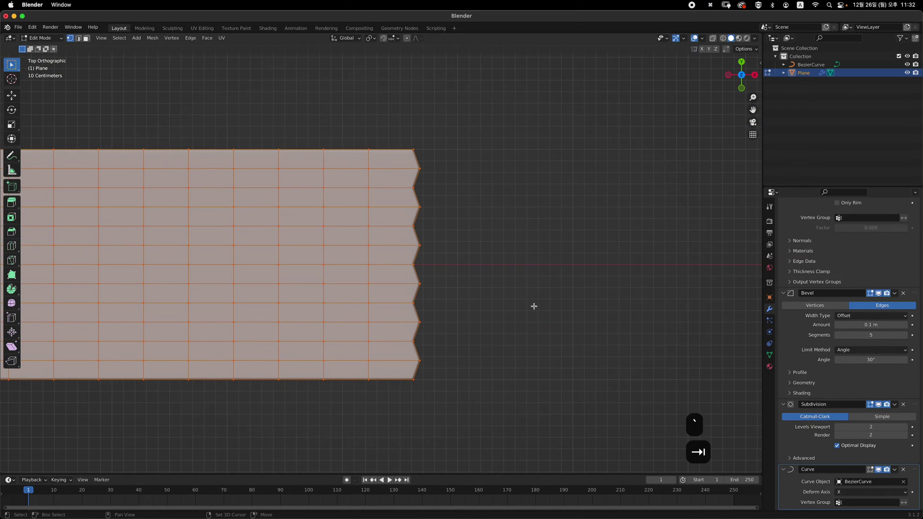
drag(531, 397, 418, 156)
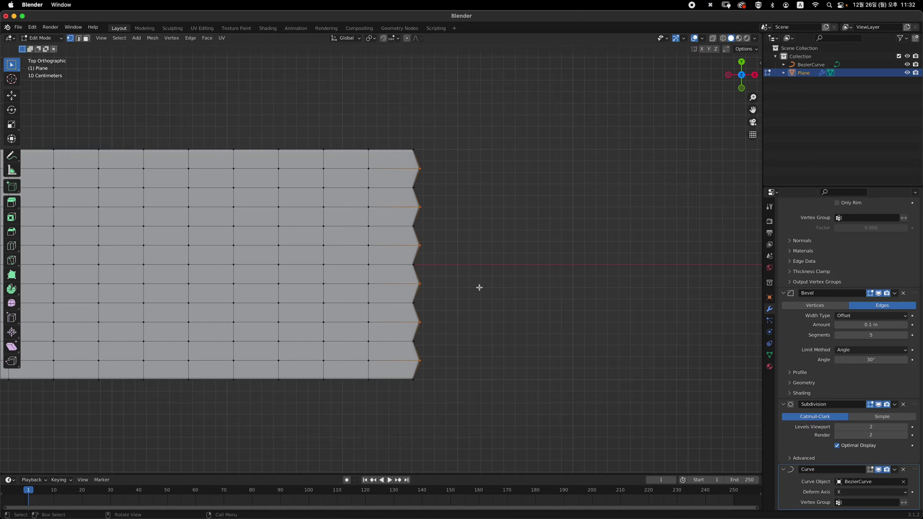
key(g)
key(x)
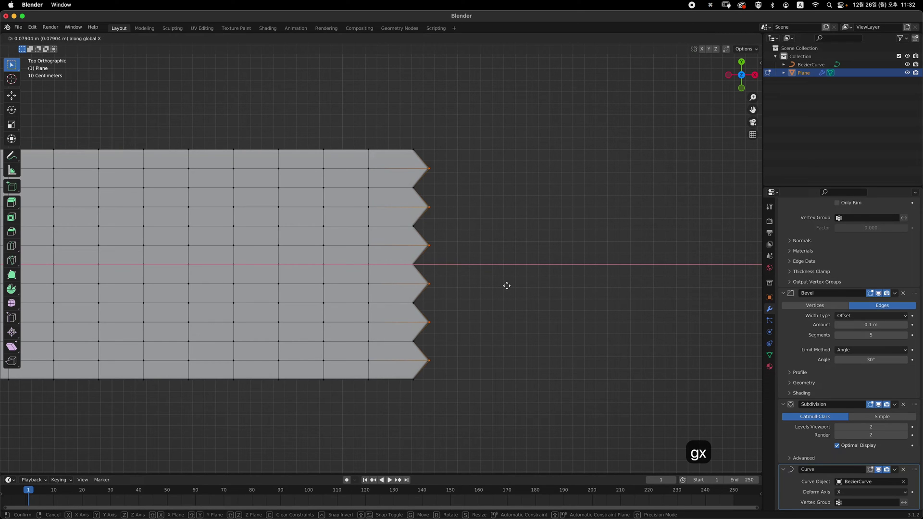
click(507, 286)
key(Tab)
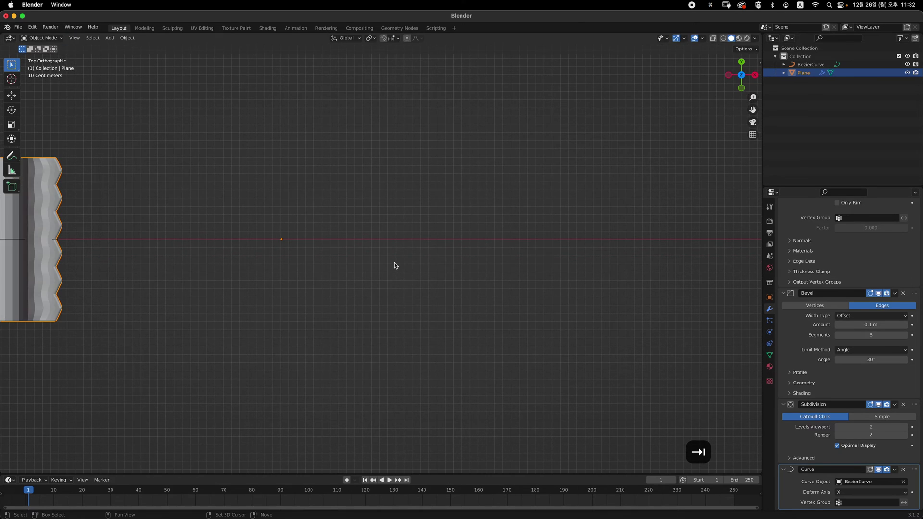
middle_drag(394, 263, 345, 251)
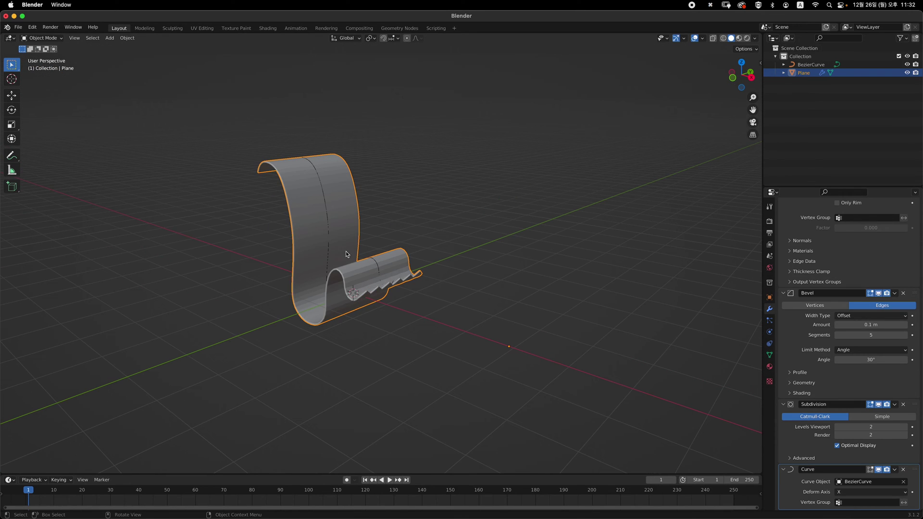
Step: Shade the bent strip smooth and inspect its surface around the wave and the zigzag end
right_click(343, 220)
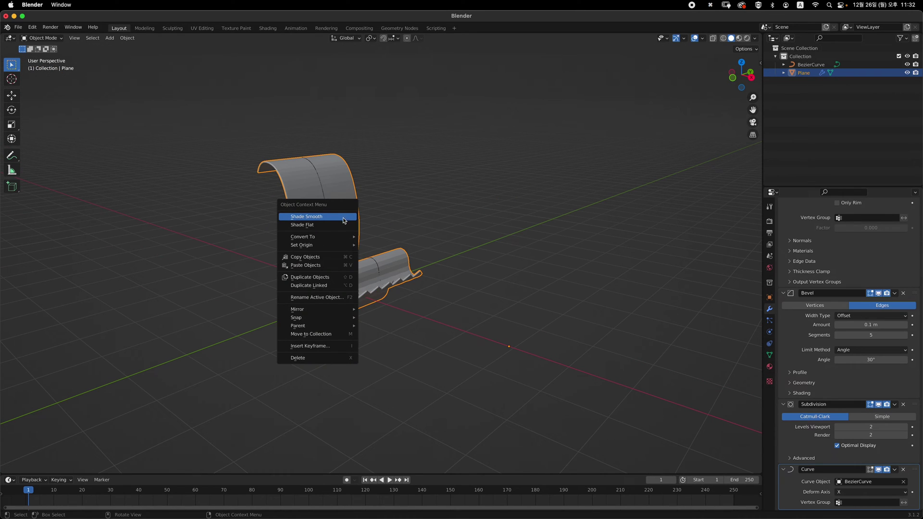
click(343, 220)
middle_drag(371, 216, 385, 272)
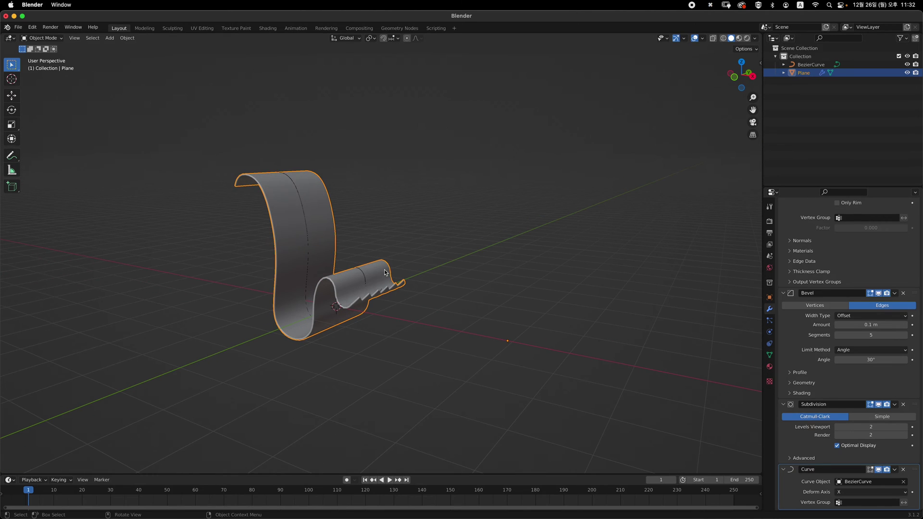
middle_drag(479, 268, 419, 264)
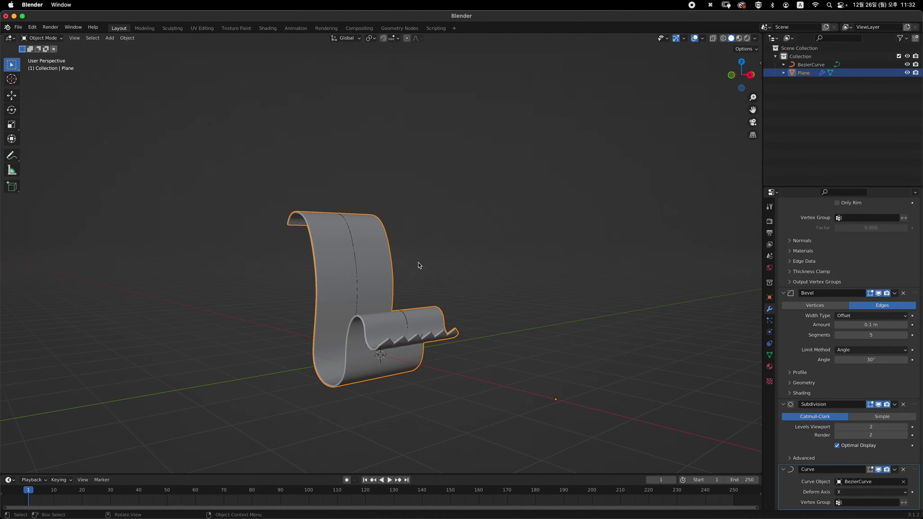
shift+middle_drag(378, 346, 410, 271)
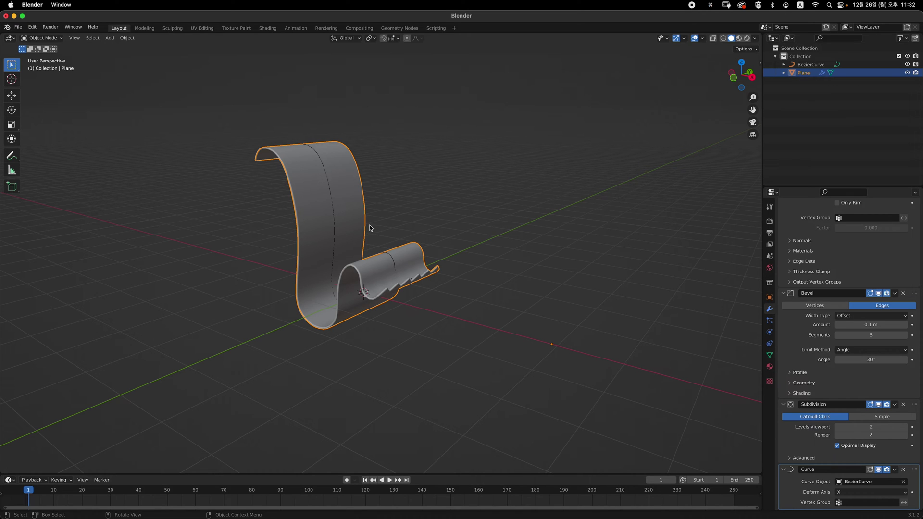
middle_drag(470, 254, 482, 257)
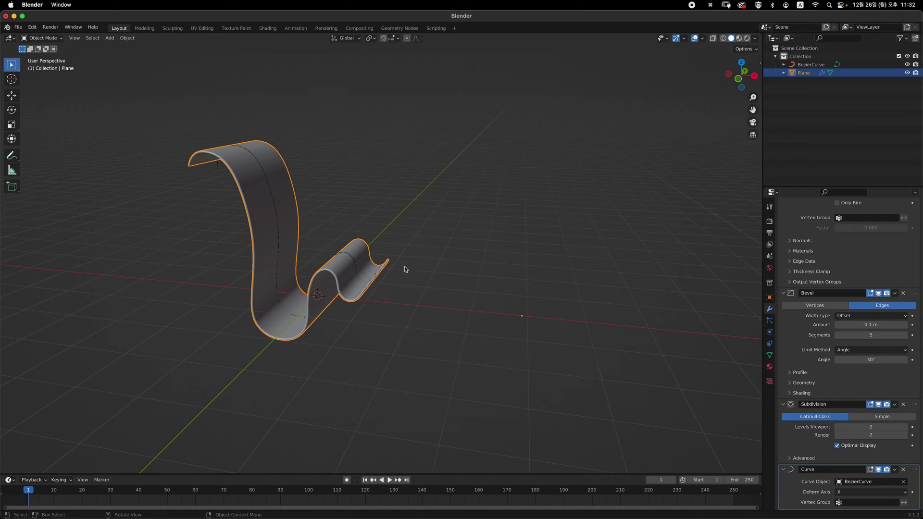
shift+middle_drag(405, 266, 449, 256)
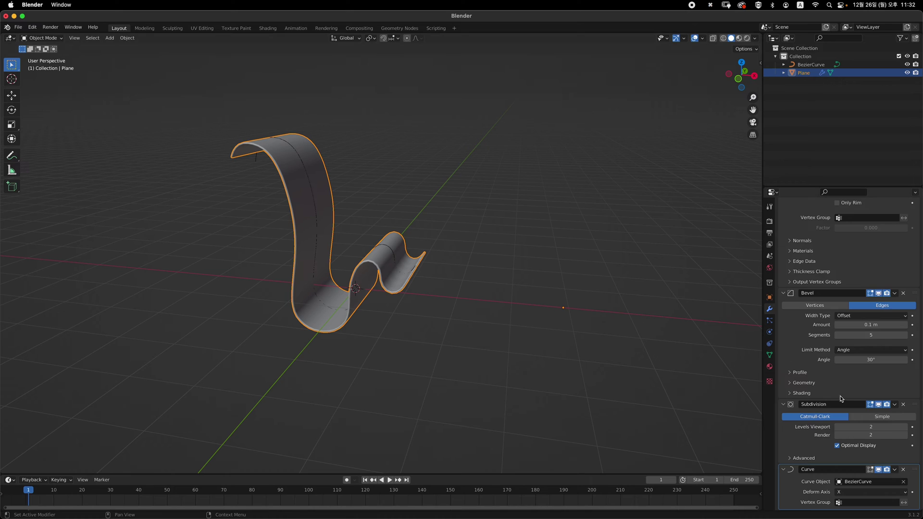
Step: Turn off the Curve modifier's display in edit mode and in the viewport so the strip lies flat
scroll(846, 252, up, 2)
scroll(846, 252, down, 2)
click(870, 470)
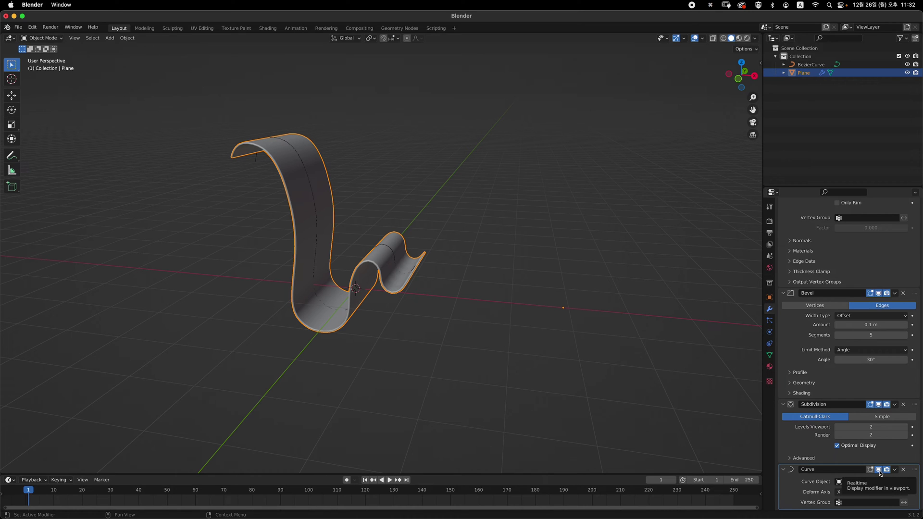
click(879, 471)
middle_drag(499, 323, 369, 296)
key(grave)
scroll(523, 340, down, 2)
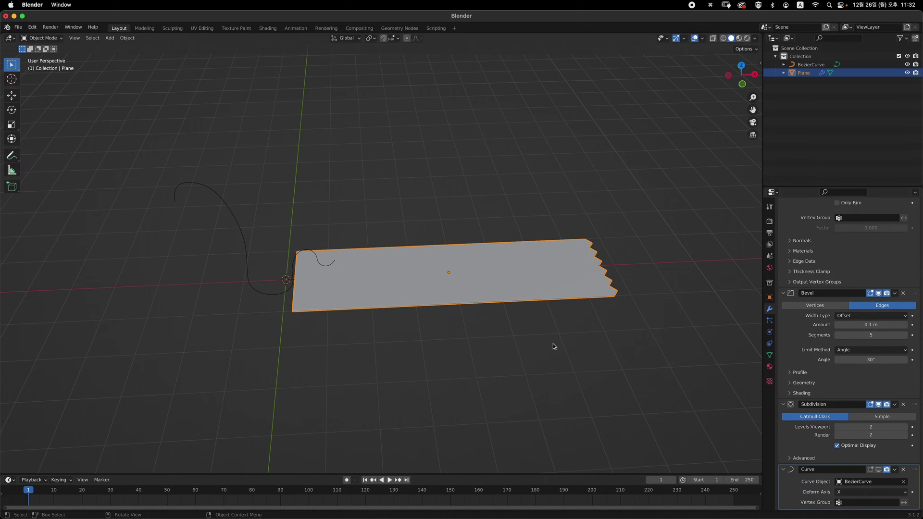
middle_drag(572, 314, 503, 306)
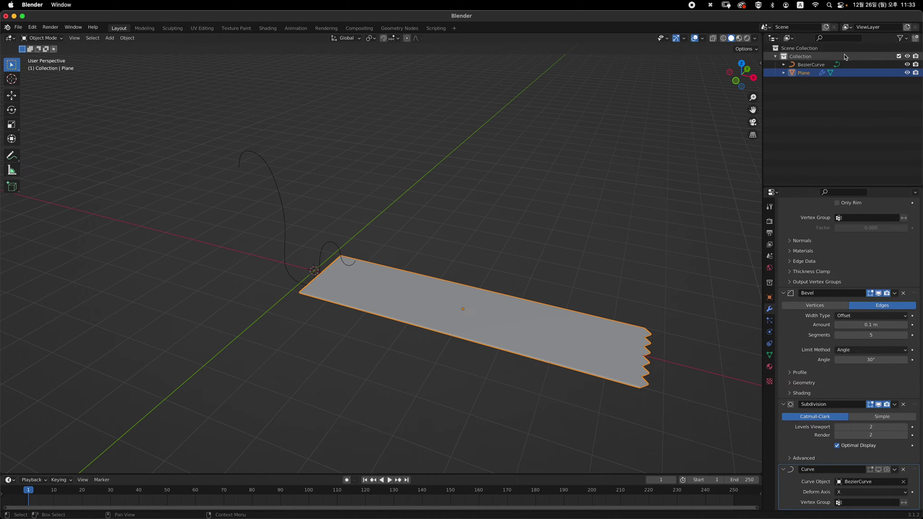
Step: Hide the strip object in the viewport and show it again
click(908, 73)
click(907, 73)
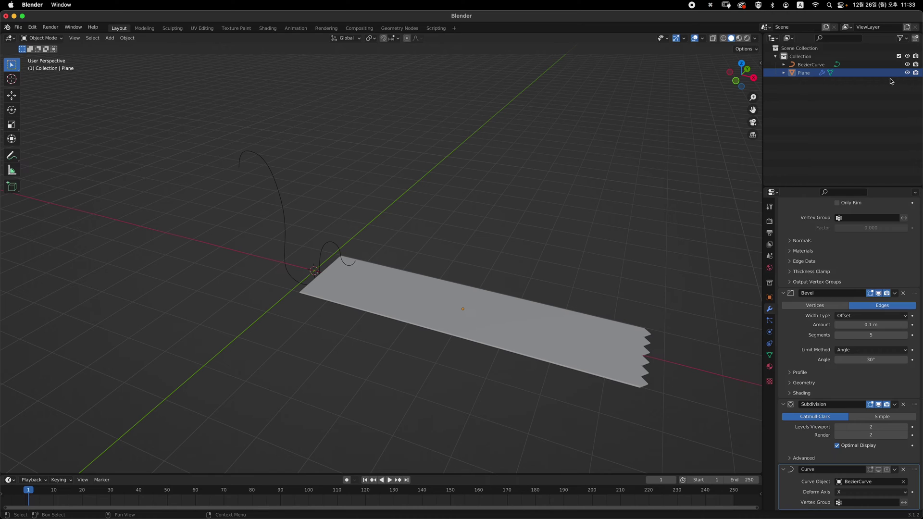
click(916, 73)
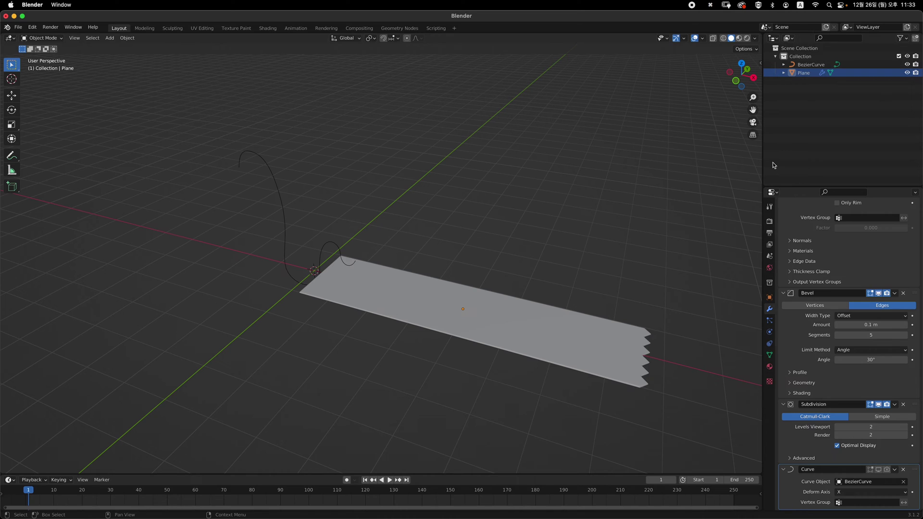
middle_drag(633, 344, 601, 337)
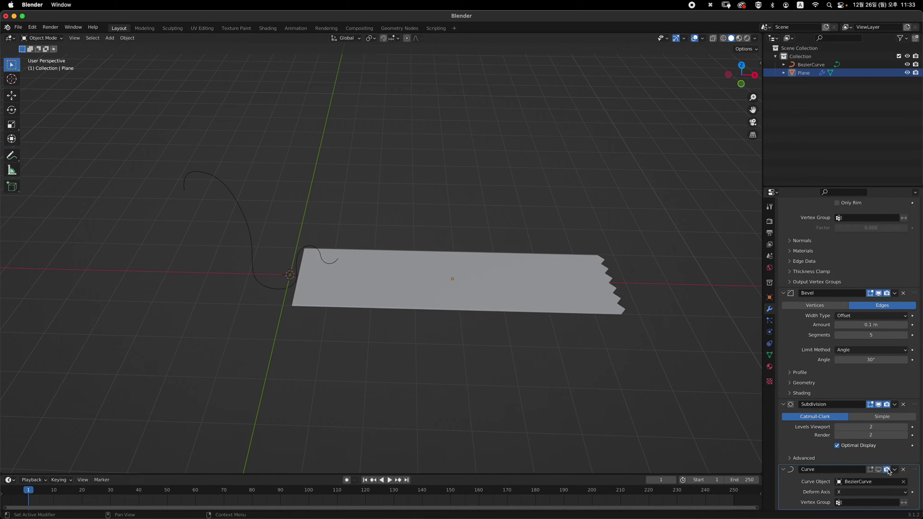
Step: In top view, add a plane mesh and move it about 2.71 m along +X onto the flat strip
key(grave)
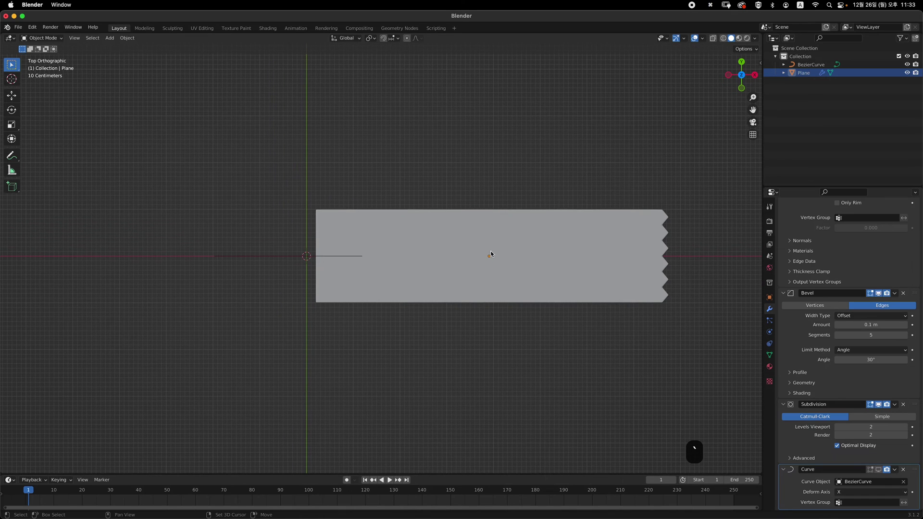
shift+middle_drag(486, 256, 456, 251)
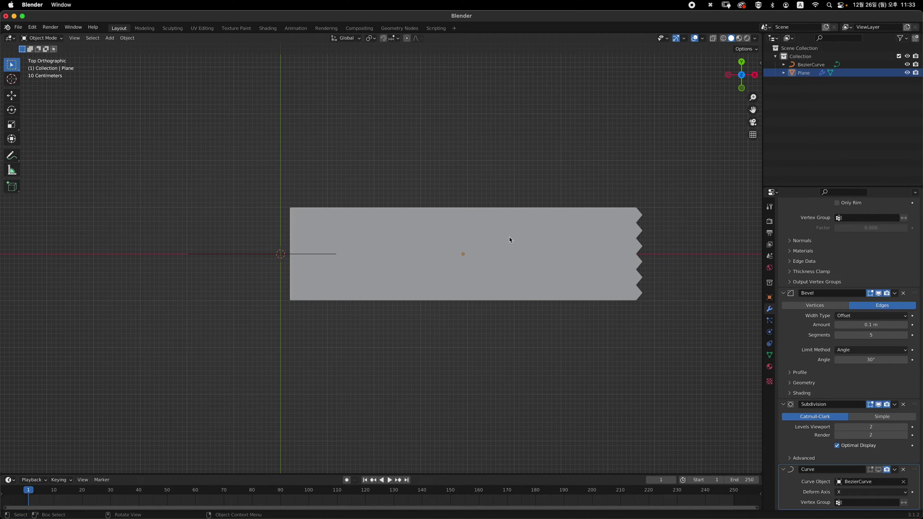
scroll(432, 238, up, 1)
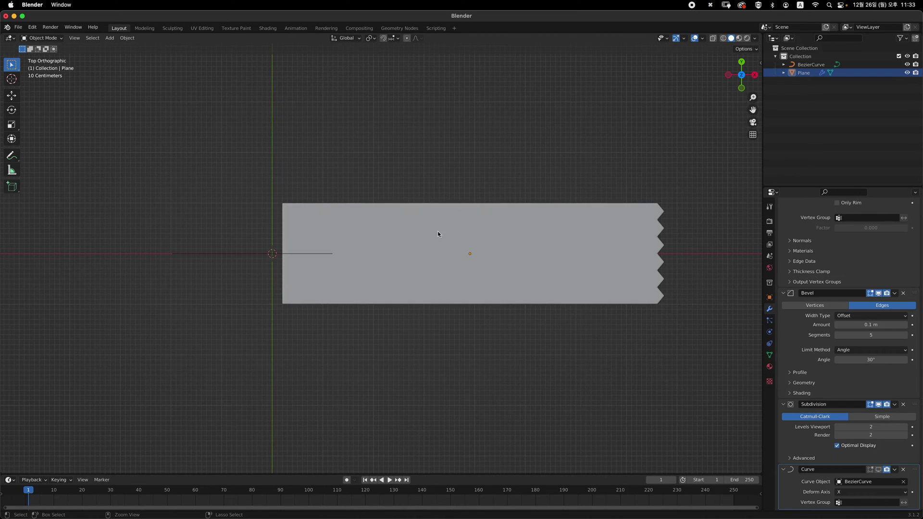
key(shift+a)
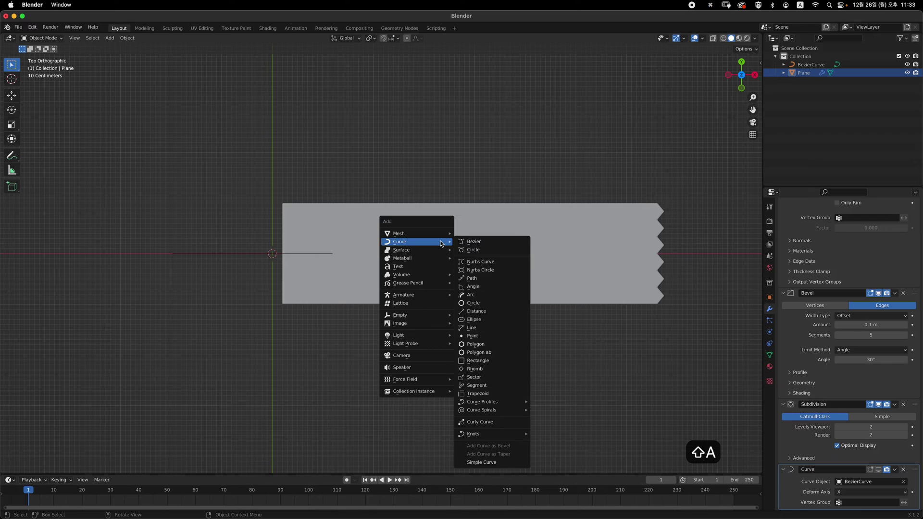
mouse_move(442, 239)
click(487, 235)
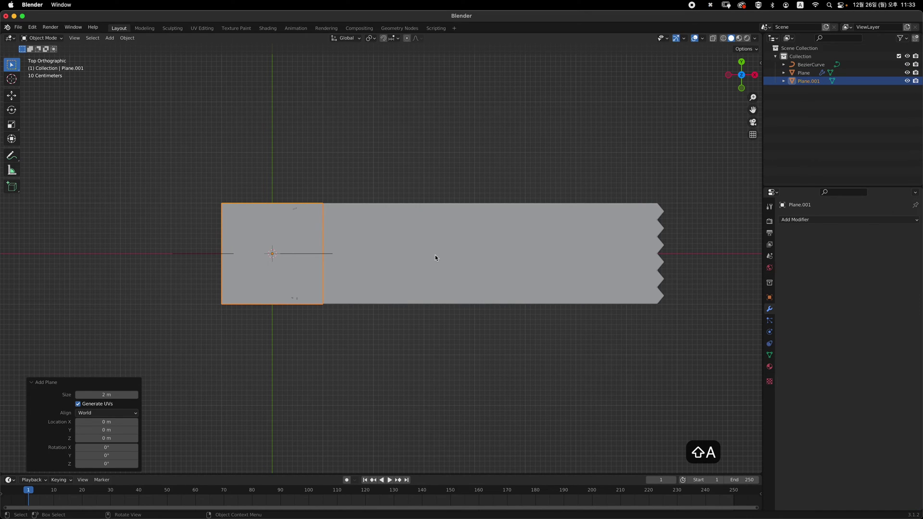
key(g)
key(x)
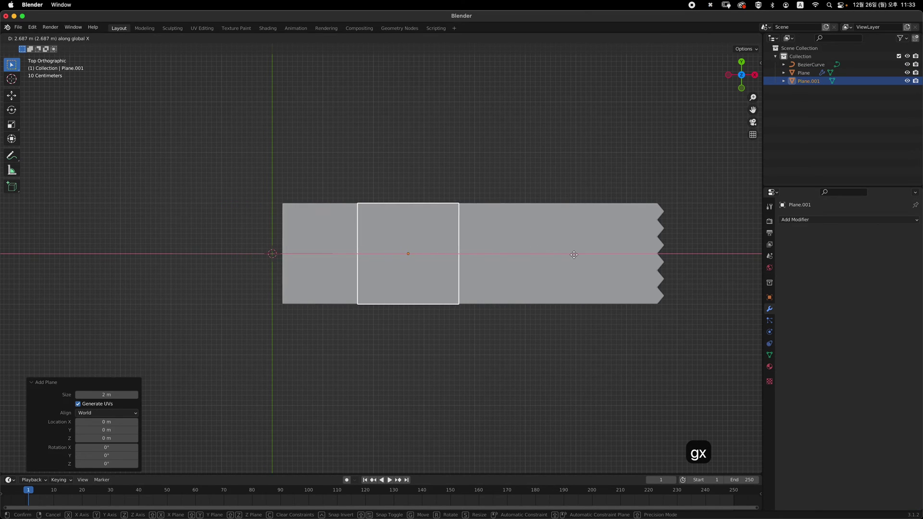
click(573, 255)
Step: Scale the new plane down to about two thirds, and narrow its mesh along X by a factor of about 0.176
scroll(469, 235, up, 1)
key(s)
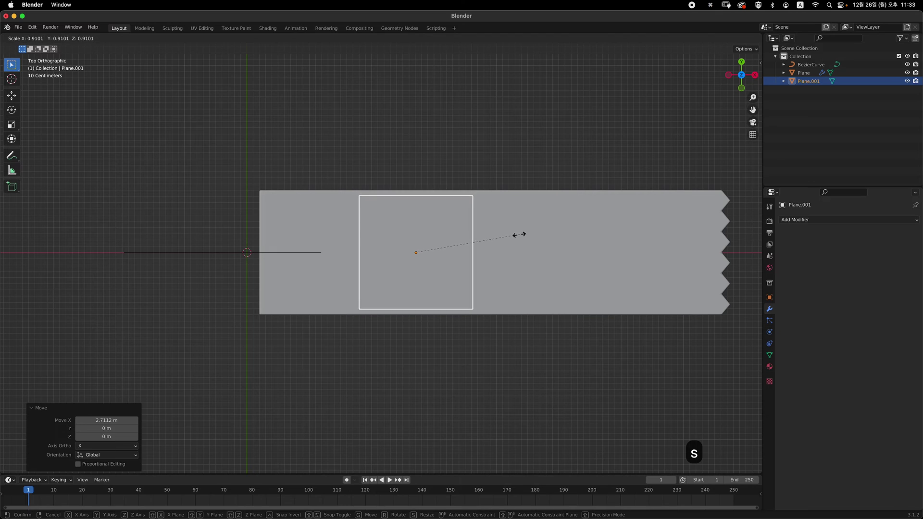
click(494, 241)
scroll(488, 235, up, 1)
key(Tab)
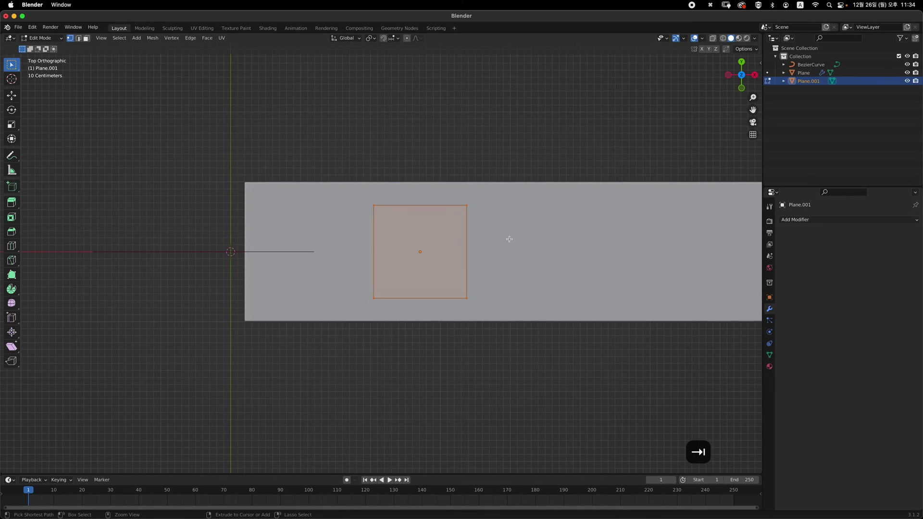
scroll(509, 239, up, 1)
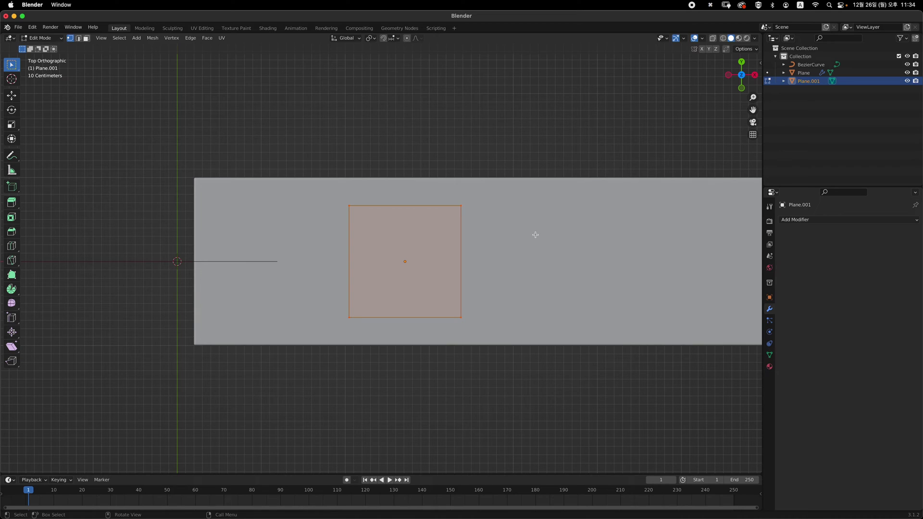
key(s)
key(x)
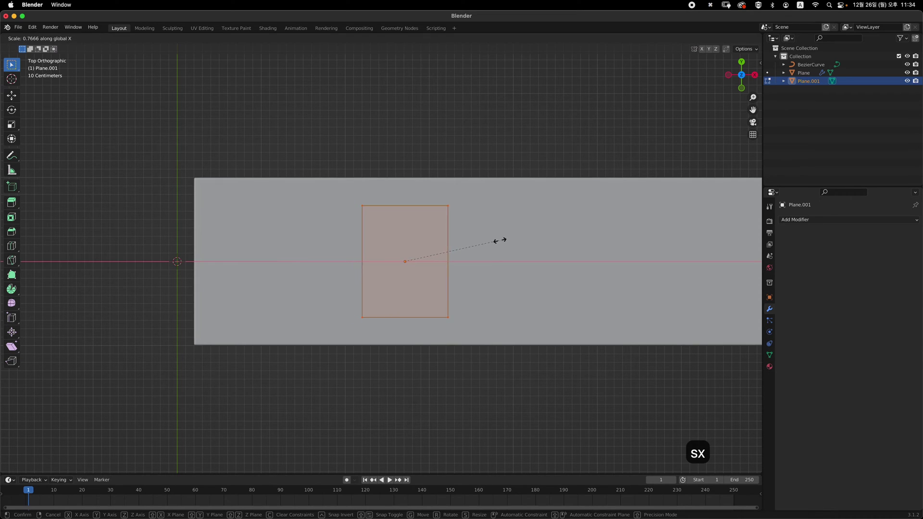
click(427, 258)
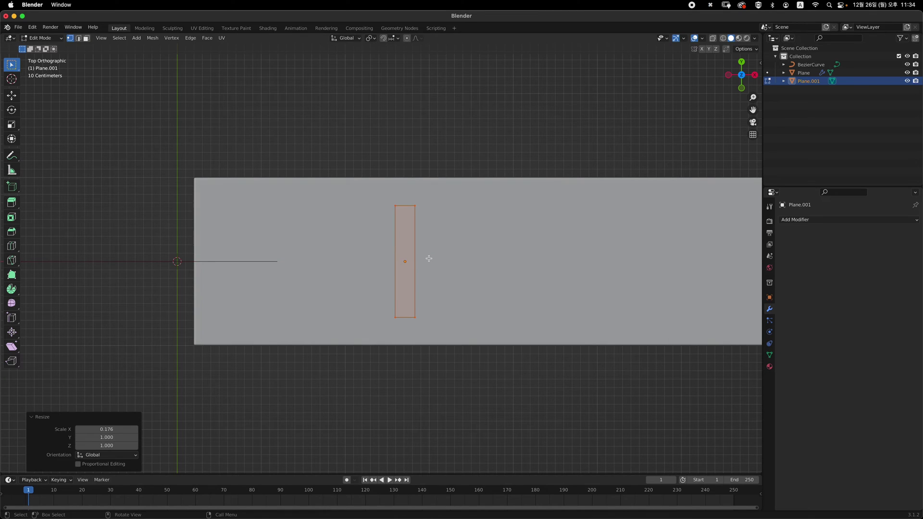
Step: Refine the narrow bar's mesh by scaling it about 1.07 along Y and about 0.909 along X
key(s)
key(y)
click(427, 258)
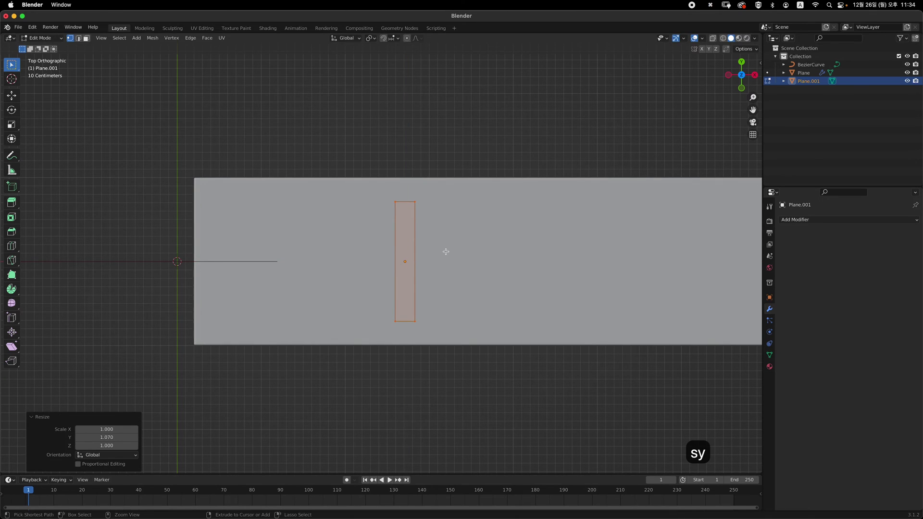
scroll(452, 246, up, 1)
key(s)
key(x)
click(461, 244)
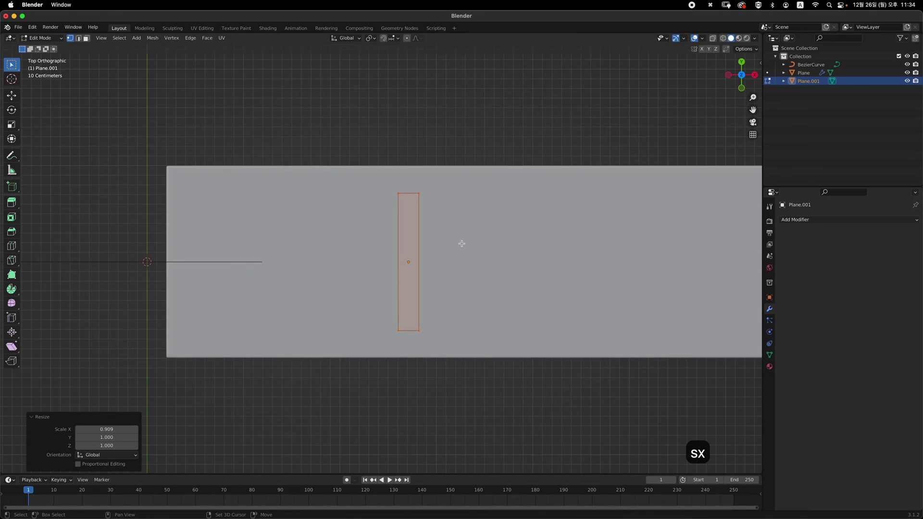
Step: Duplicate the bar's face about 0.34 m along +X, and lengthen the copy along Y by a factor of about 1.145
shift+middle_drag(461, 244, 427, 248)
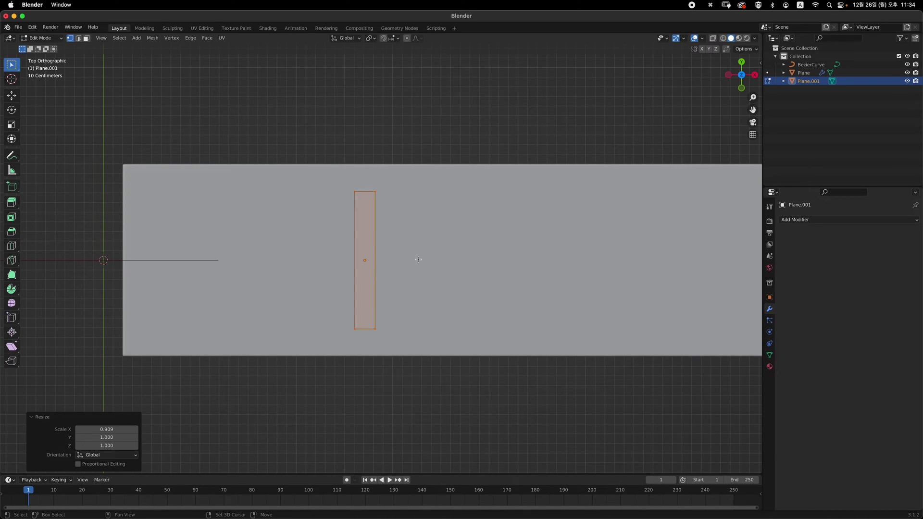
key(shift+d)
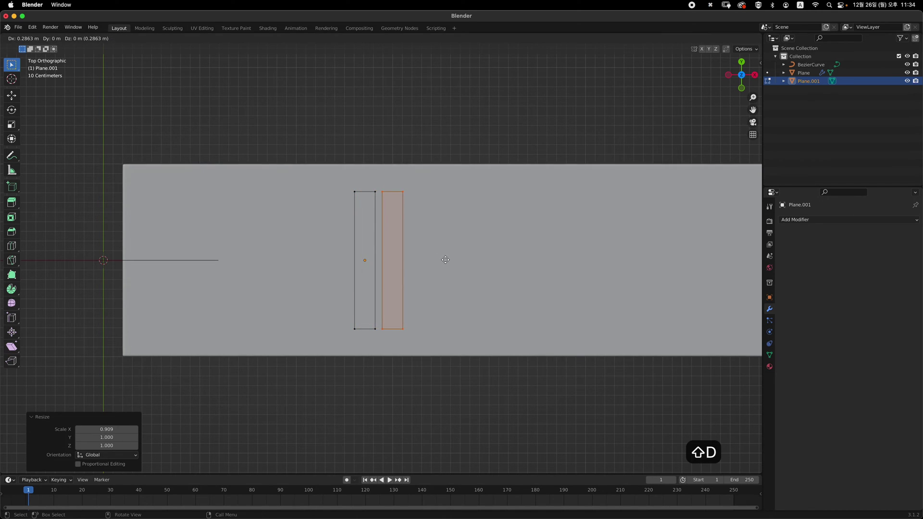
key(x)
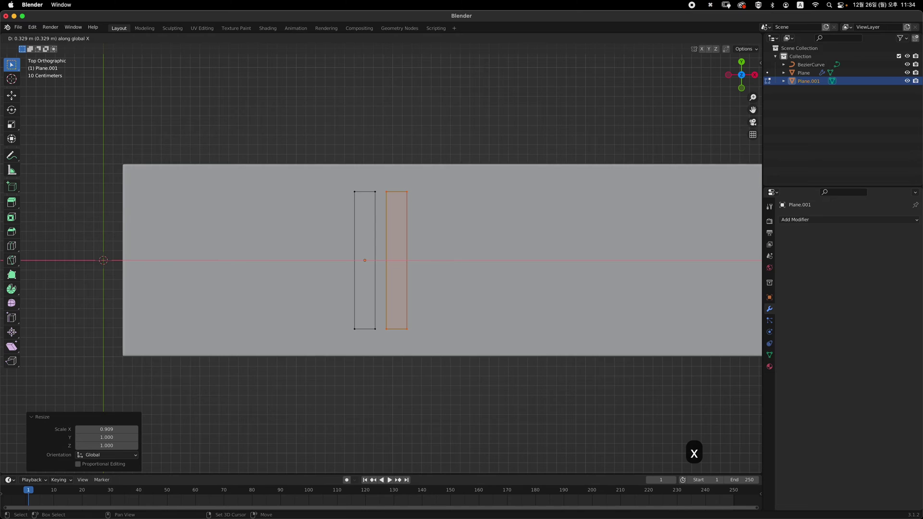
click(457, 259)
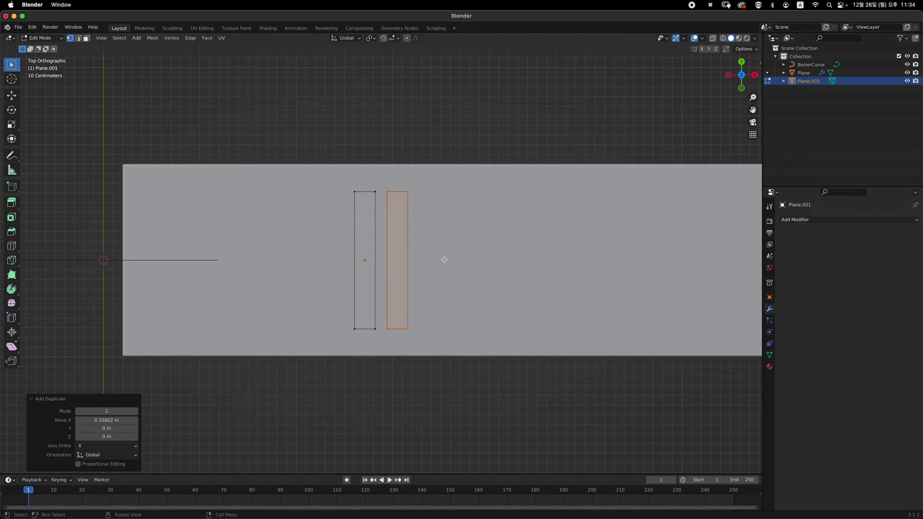
key(s)
key(y)
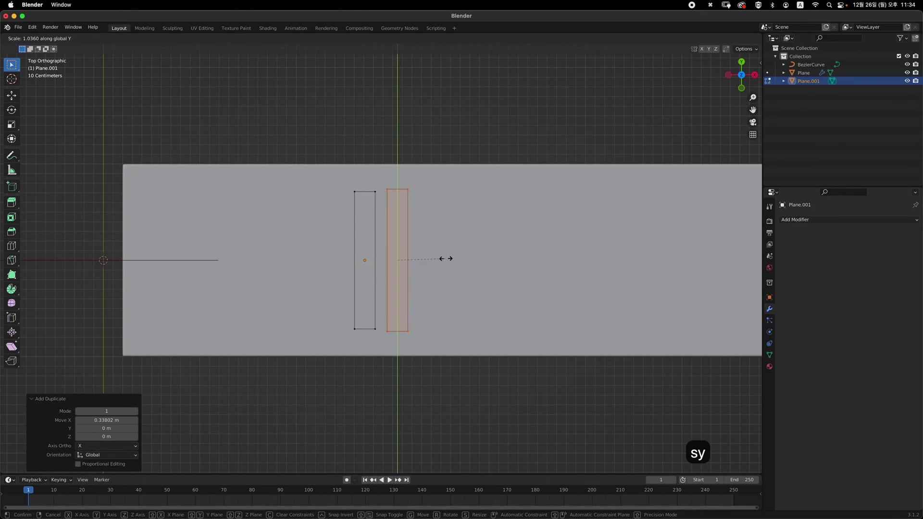
click(478, 250)
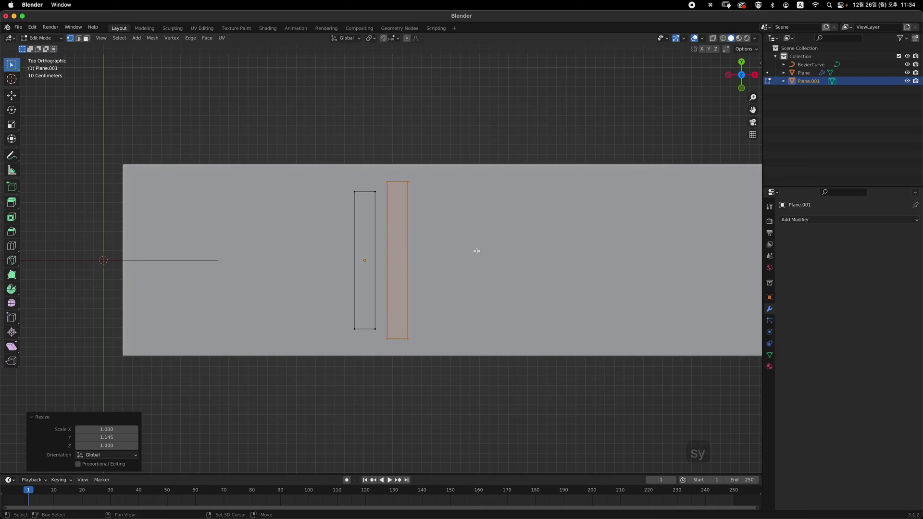
Step: Thin the duplicated bar along X by a factor of about 0.151, and move it about 0.13 m toward -X
key(s)
key(x)
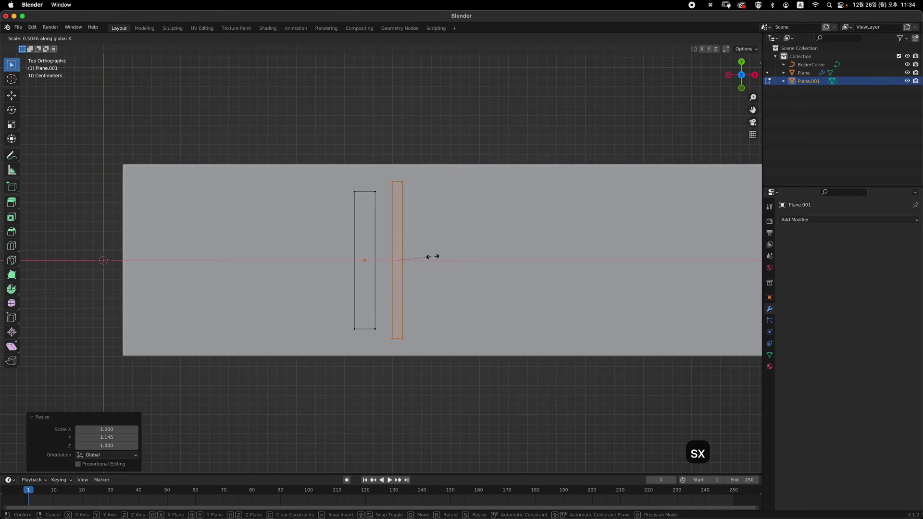
click(409, 261)
scroll(423, 251, up, 3)
key(g)
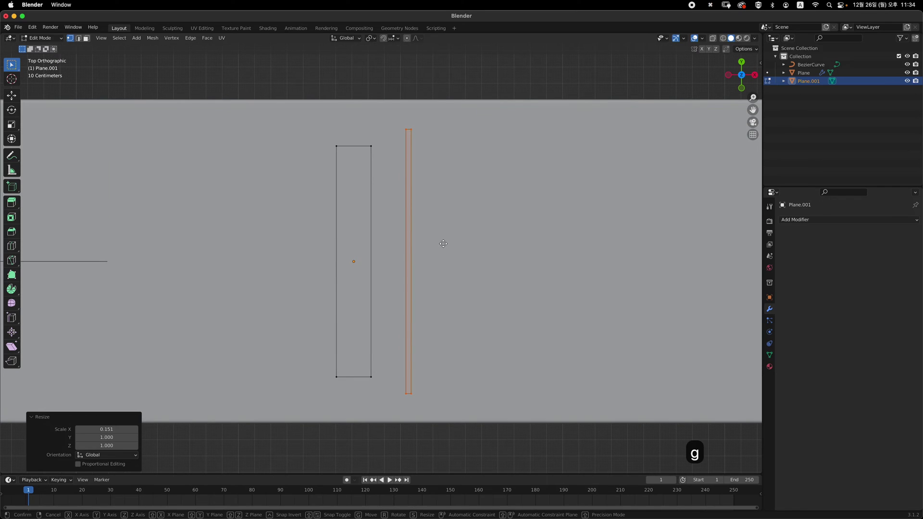
key(x)
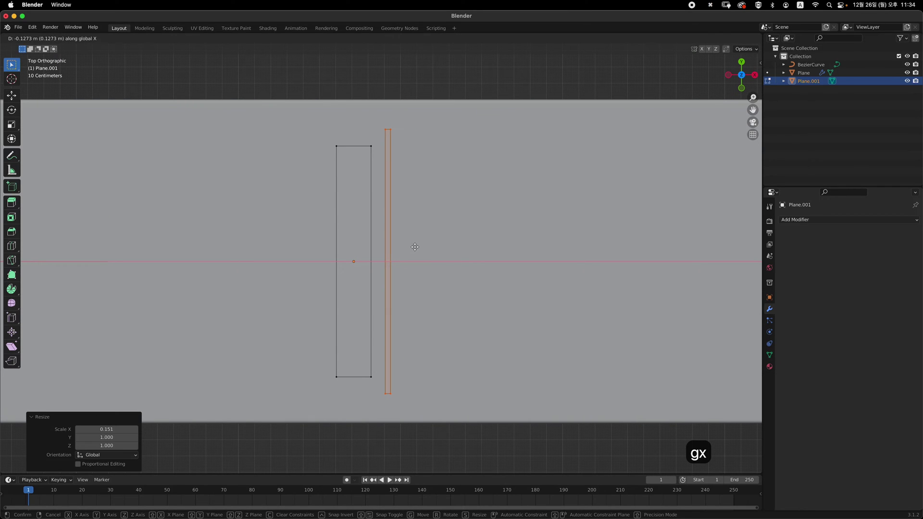
click(412, 247)
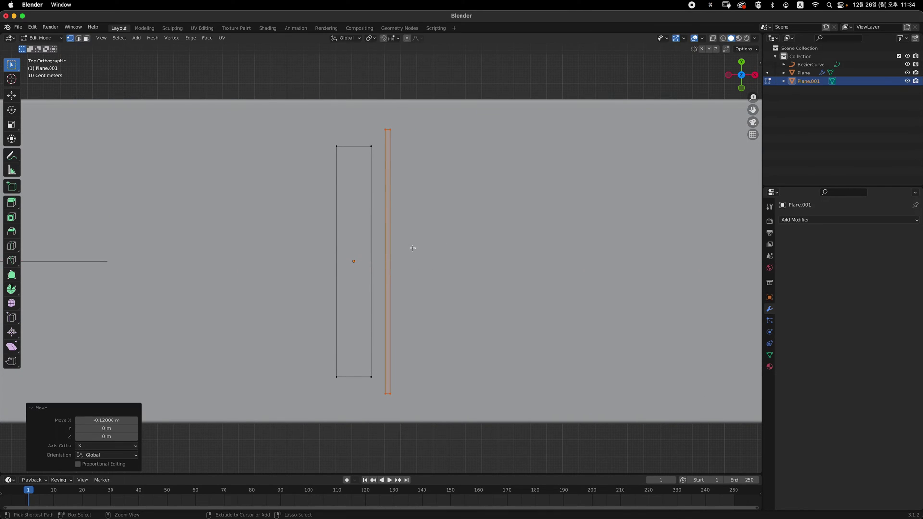
Step: Duplicate the wide bar's face about 0.43 m along +X, and narrow the copy along X by a factor of about 0.687
scroll(389, 274, down, 1)
key(3)
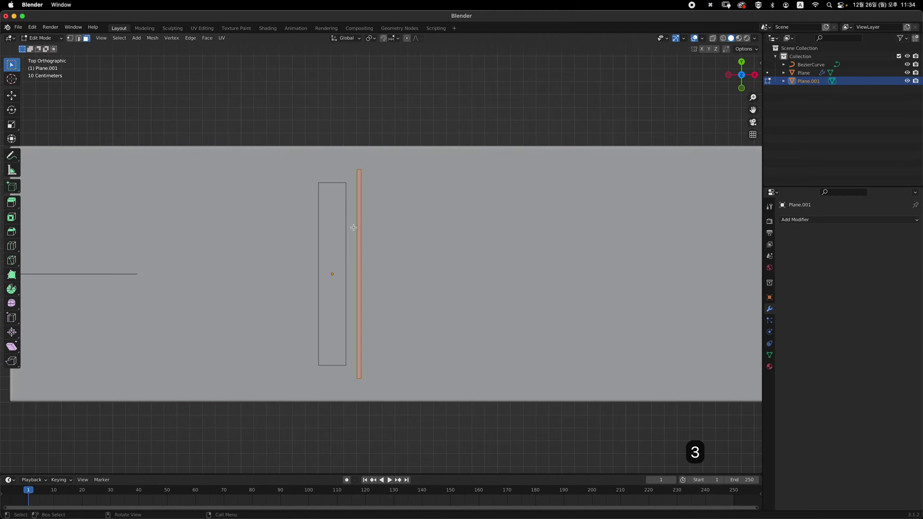
click(334, 264)
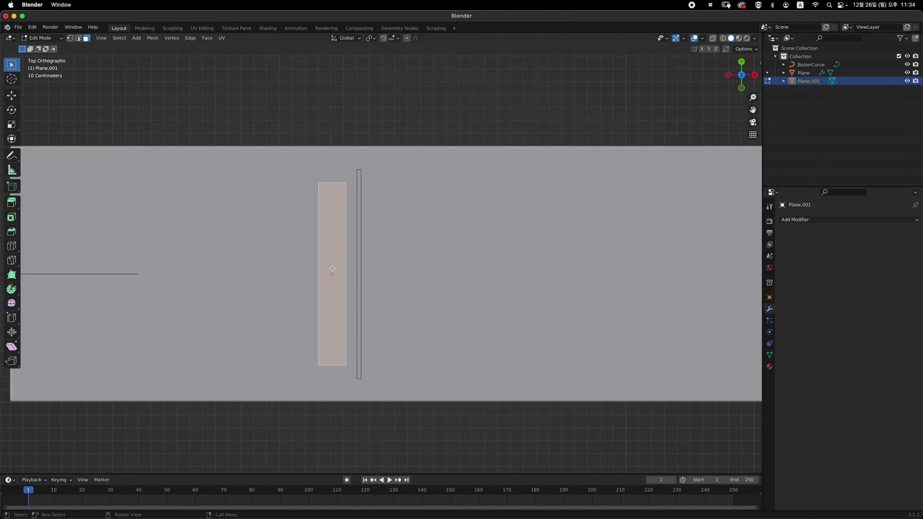
key(shift+d)
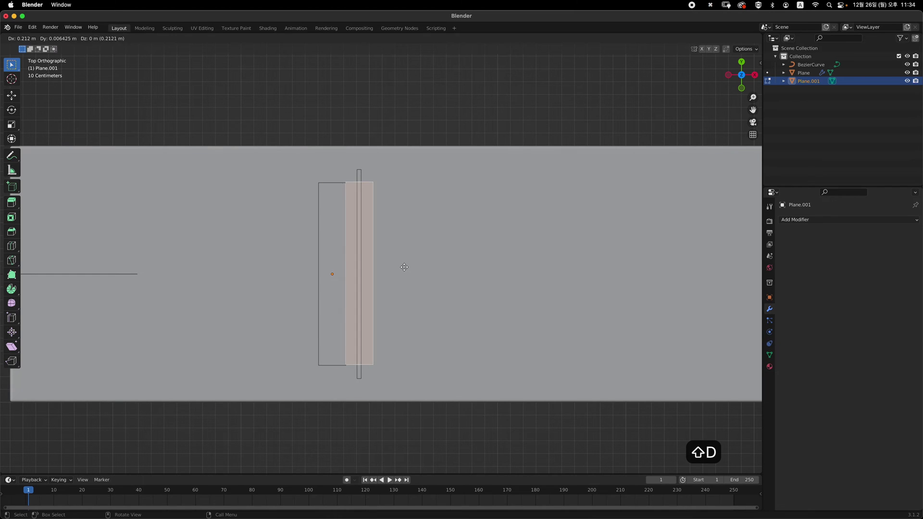
key(x)
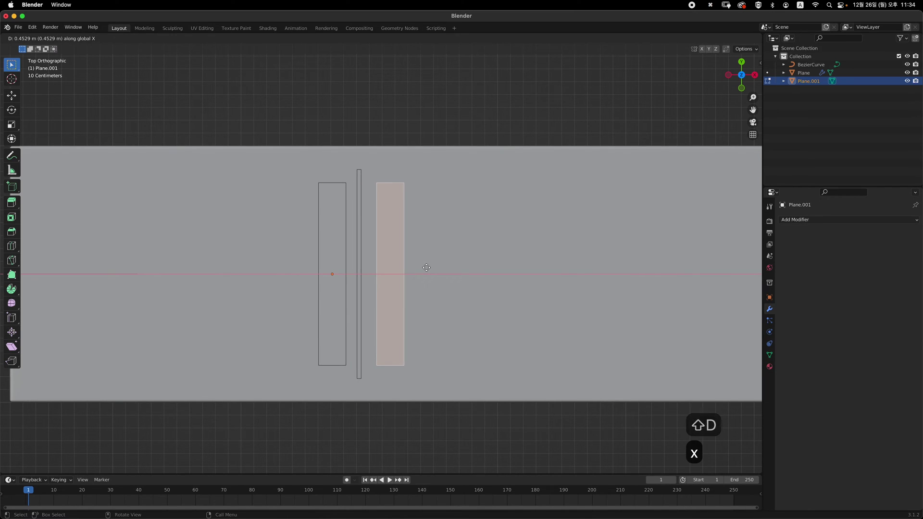
click(424, 267)
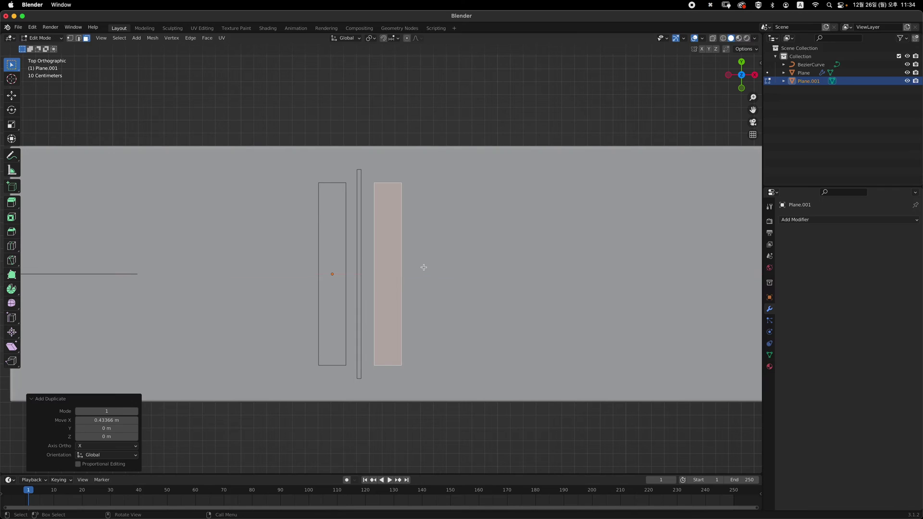
key(s)
key(x)
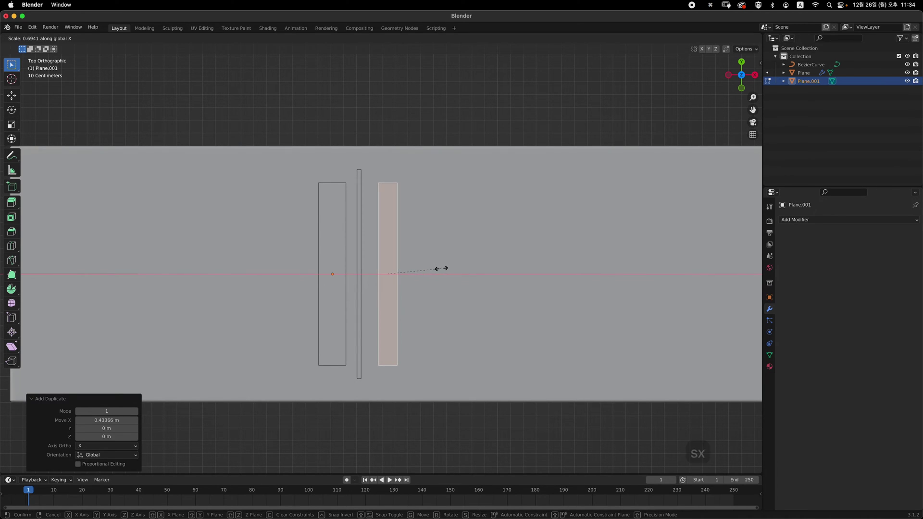
click(440, 269)
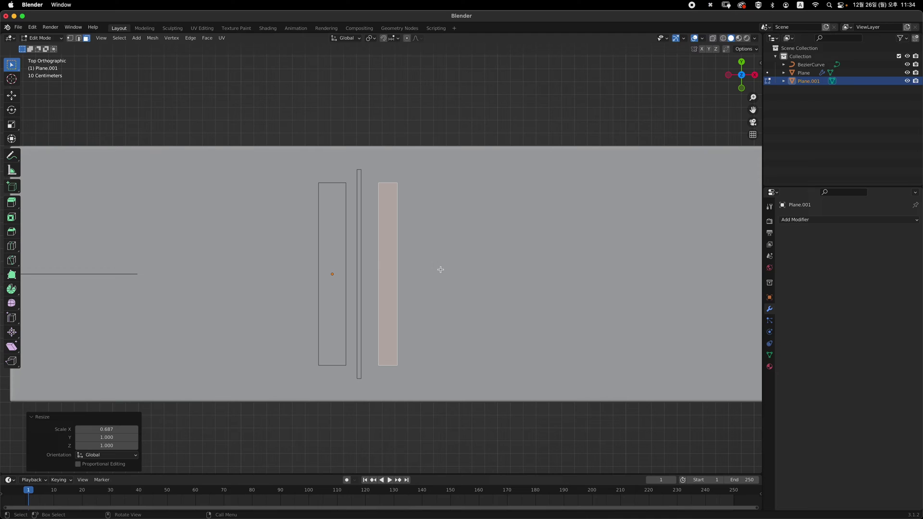
Step: Add two horizontal loop cuts across the upper half of the new bar, slid by factors of about -0.357 and 0.183
key(super+r)
click(398, 268)
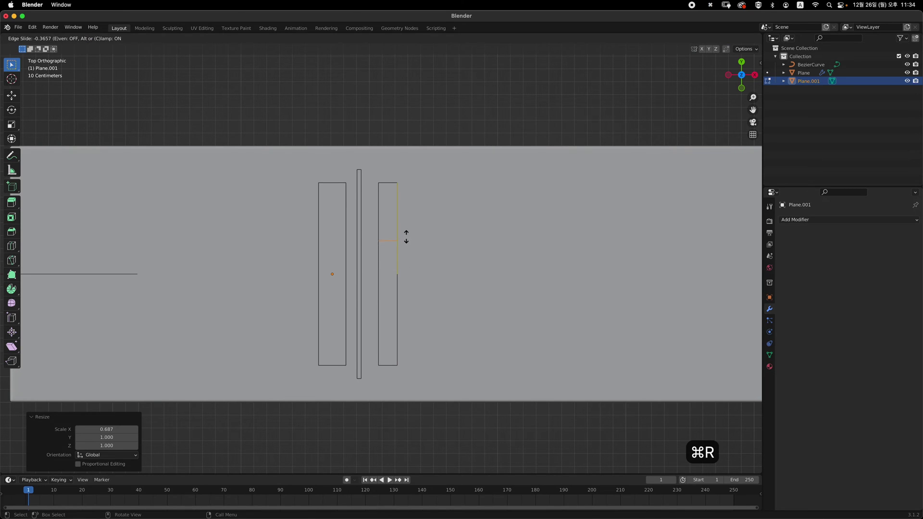
click(406, 237)
key(super+r)
click(401, 204)
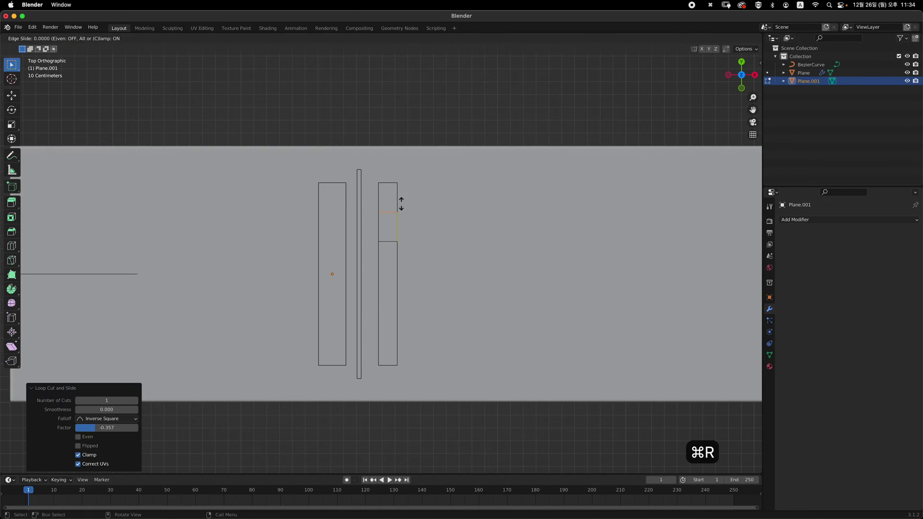
click(403, 209)
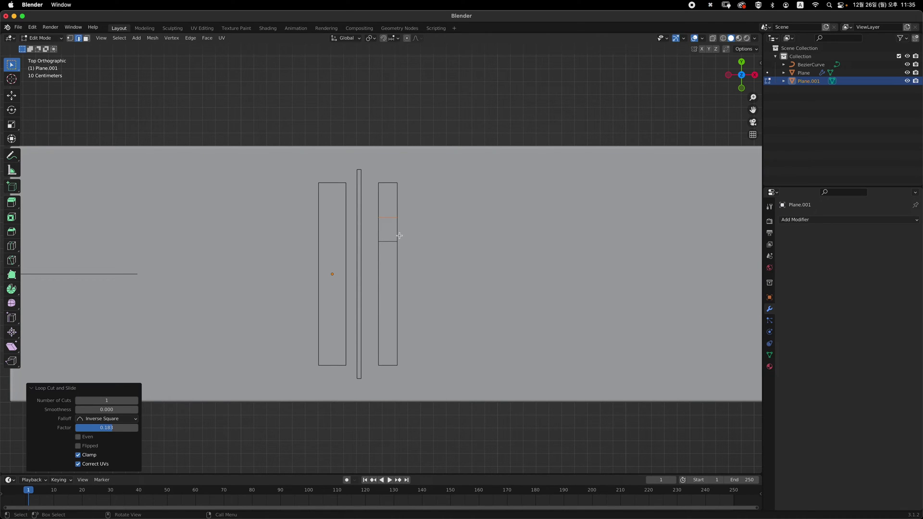
Step: Delete the face between the two loop cuts to split the bar into a short upper and a long lower piece
key(3)
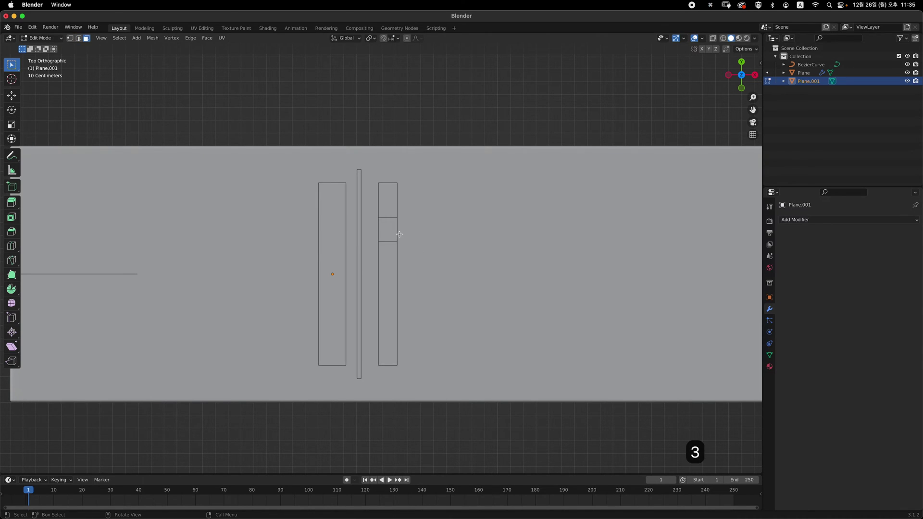
shift+middle_drag(397, 241, 420, 226)
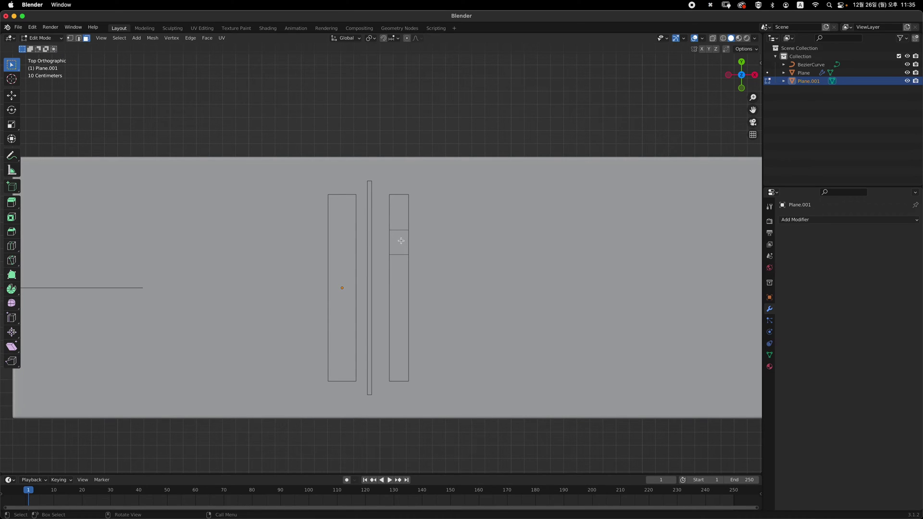
click(406, 246)
key(x)
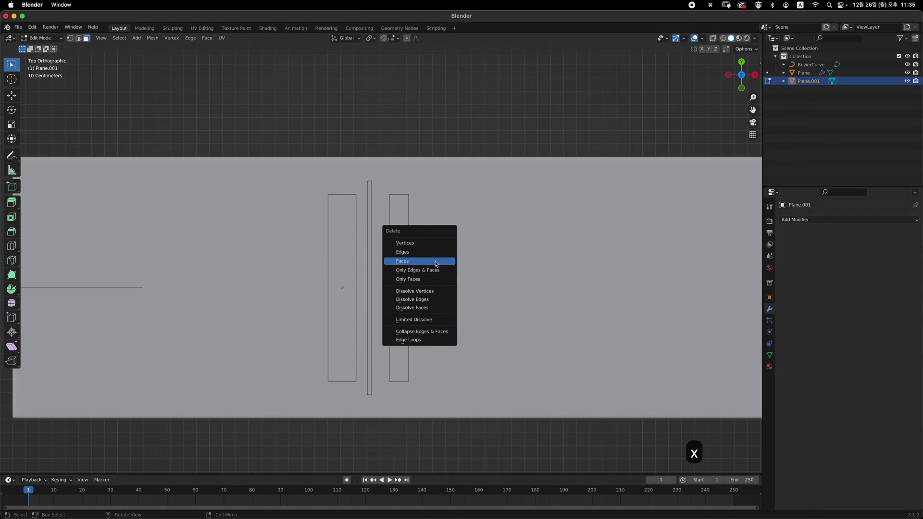
click(434, 261)
Step: Duplicate the upper and lower pieces of the split bar exactly 0.2 m along +X
mouse_move(423, 265)
shift+middle_down()
mouse_move(421, 249)
mouse_move(412, 264)
shift+middle_up()
scroll(402, 261, down, 1)
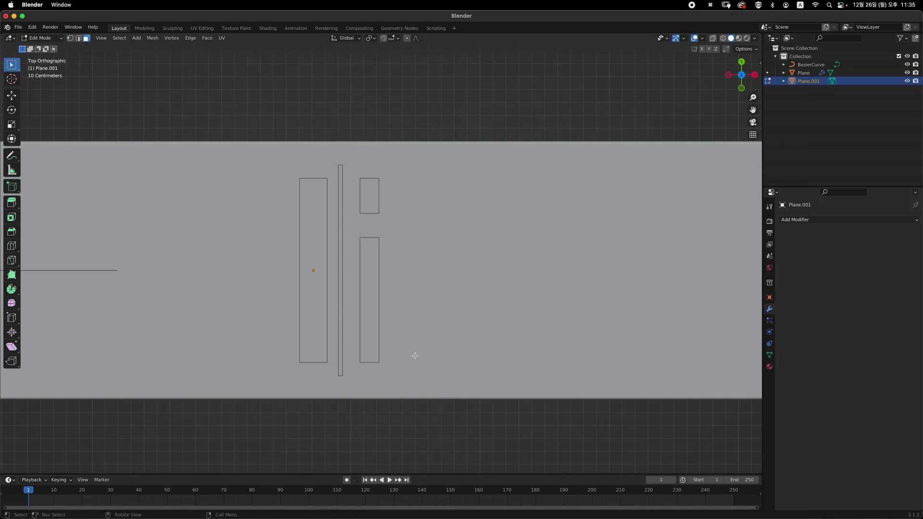
key(3)
click(379, 276)
shift+click(369, 196)
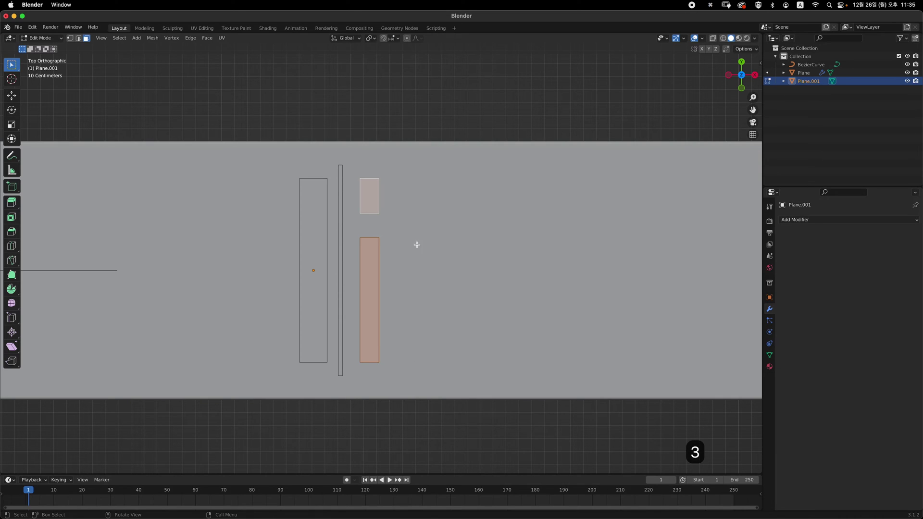
shift+middle_drag(405, 252, 365, 262)
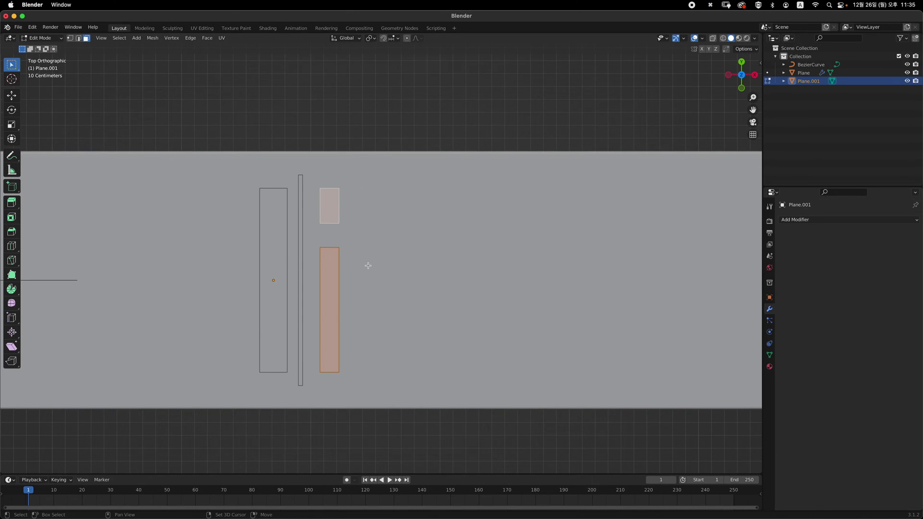
key(shift+d)
key(x)
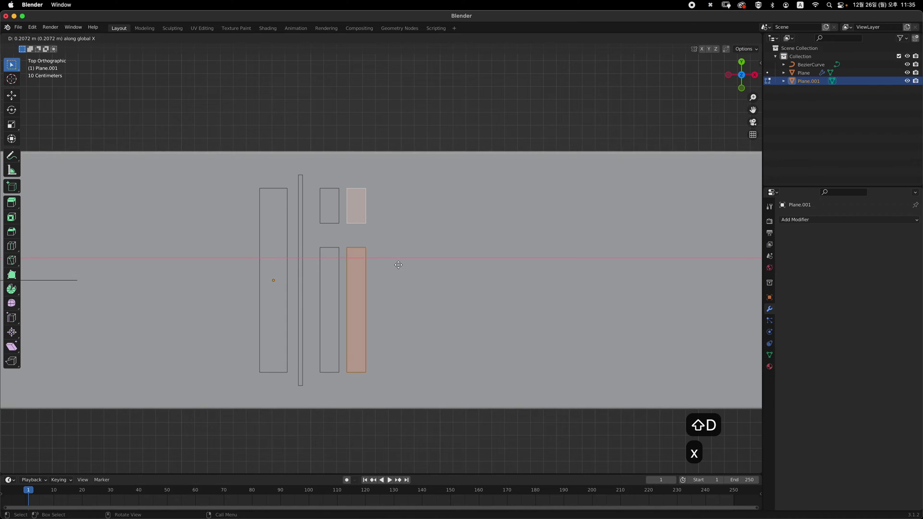
click(398, 265)
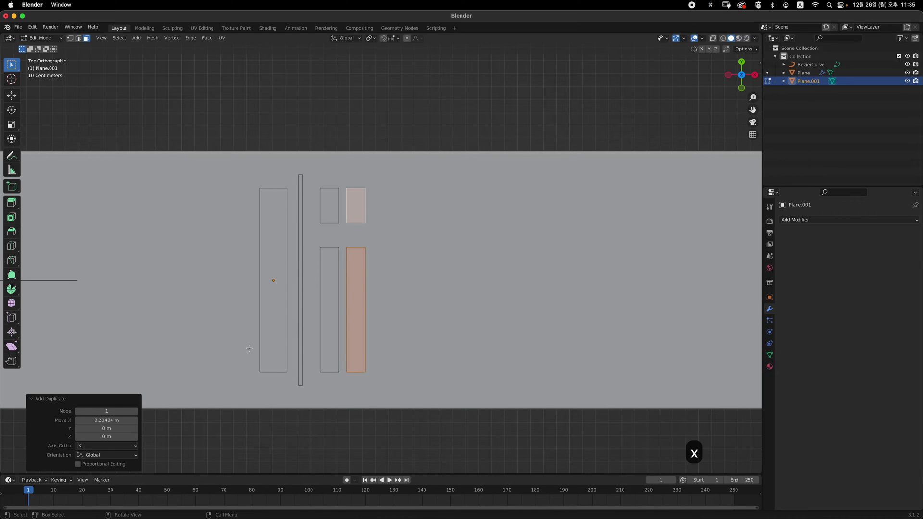
click(114, 420)
key(BackSpace)
text(.2)
key(Return)
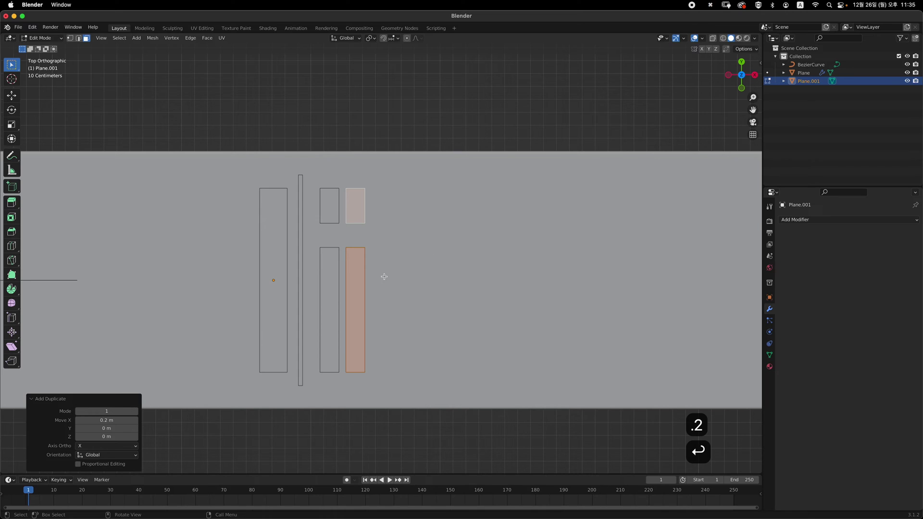
Step: Shorten the duplicated lower piece by moving its top edge about 0.24 m along -Y
key(1)
drag(379, 238, 346, 258)
key(g)
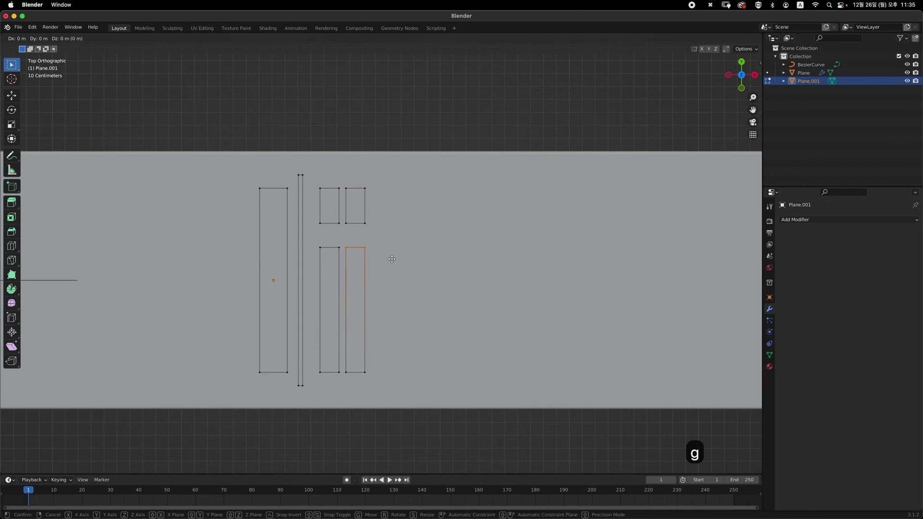
key(y)
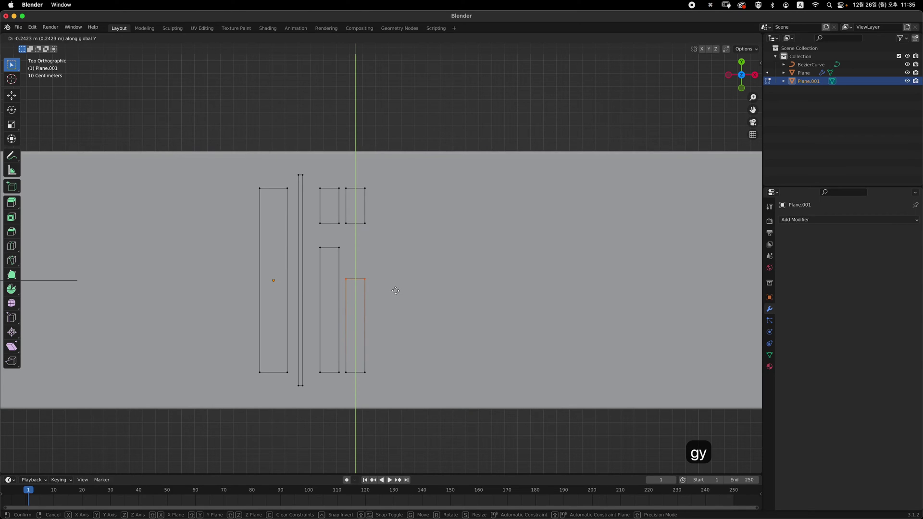
click(396, 291)
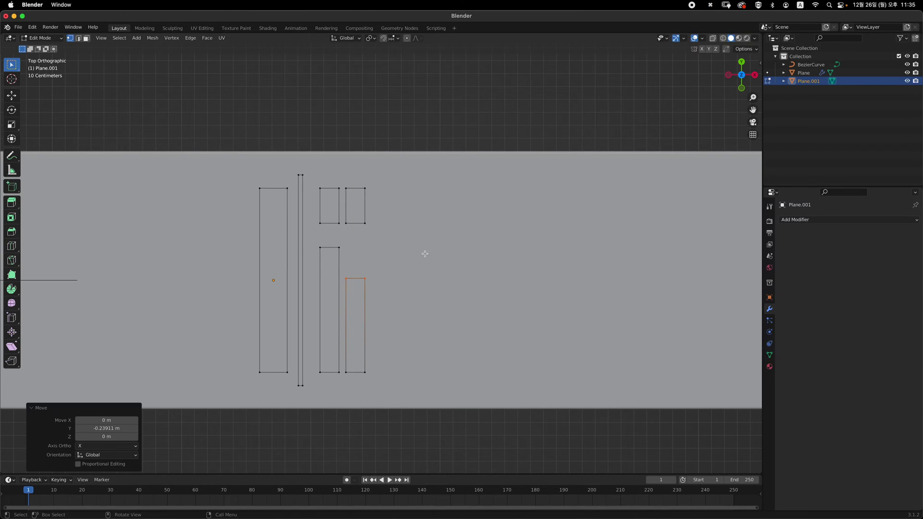
Step: Duplicate all four pieces of the two split bars exactly 0.4 m along +X
scroll(422, 253, left, 3)
drag(344, 160, 400, 243)
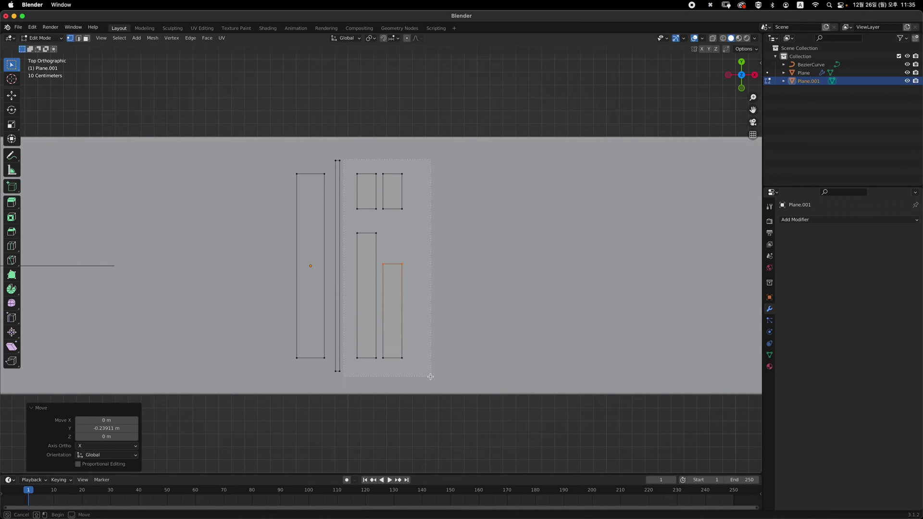
drag(430, 377, 431, 377)
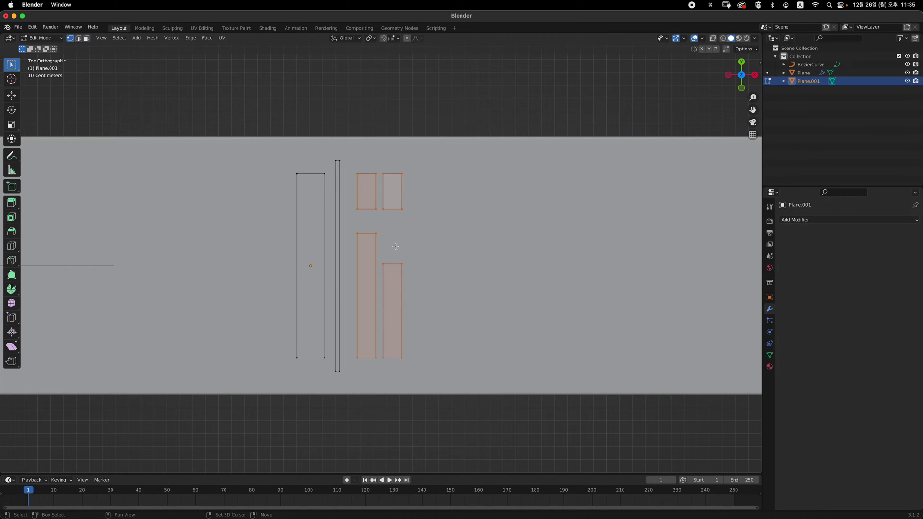
key(shift+d)
key(x)
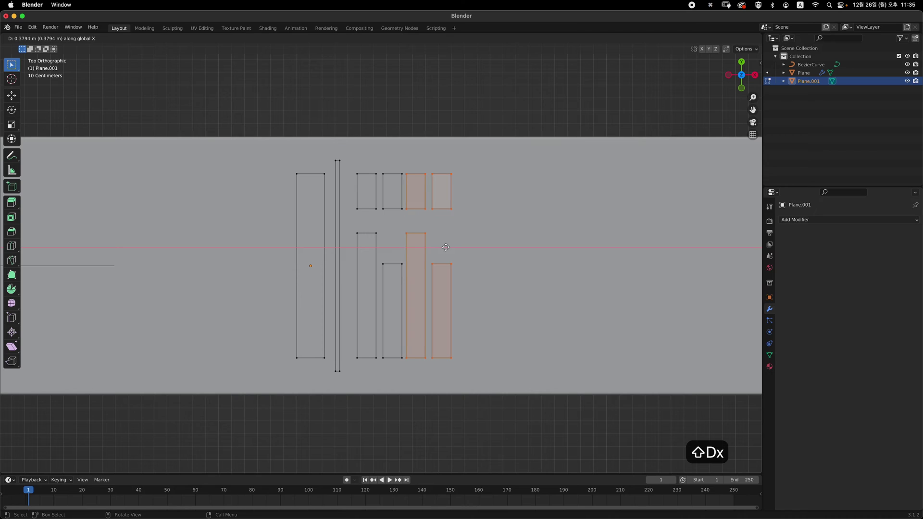
click(447, 248)
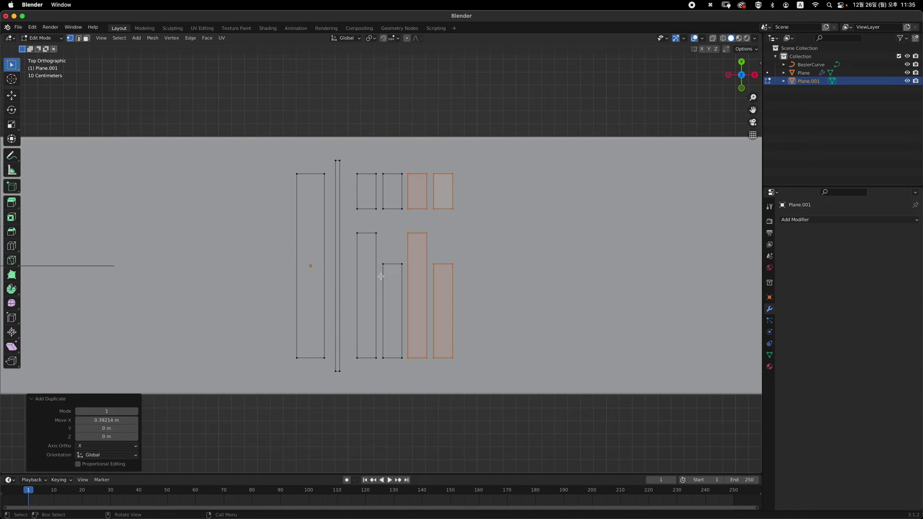
click(109, 420)
text(.4)
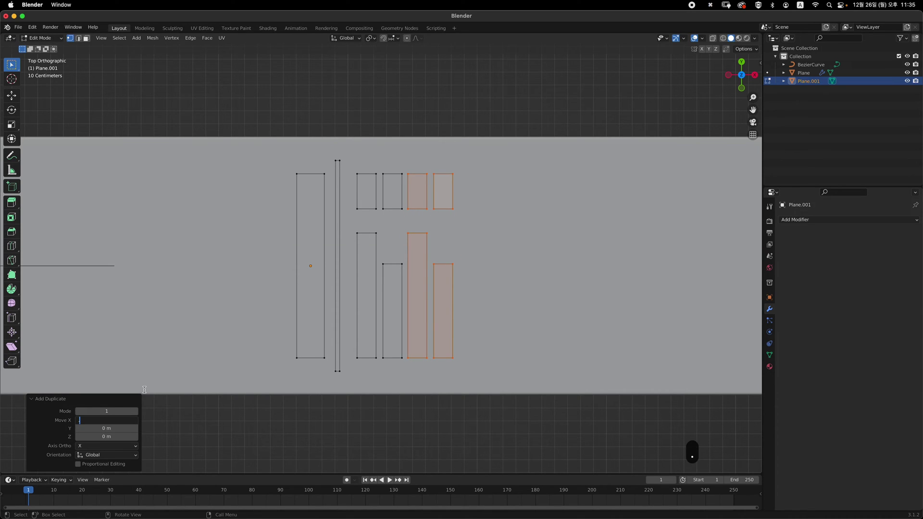
key(Return)
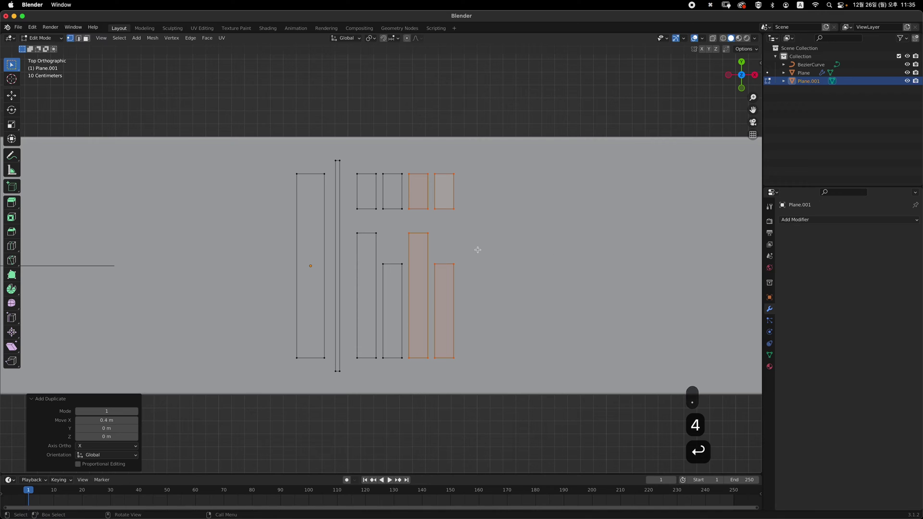
Step: Round the wide bar's corners with a three-segment vertex bevel about 0.125 m wide
scroll(462, 251, down, 2)
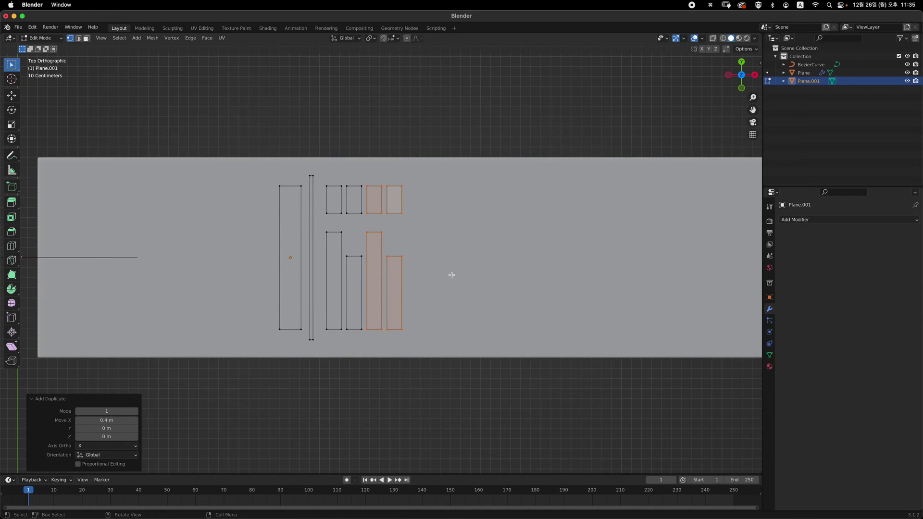
scroll(331, 174, up, 2)
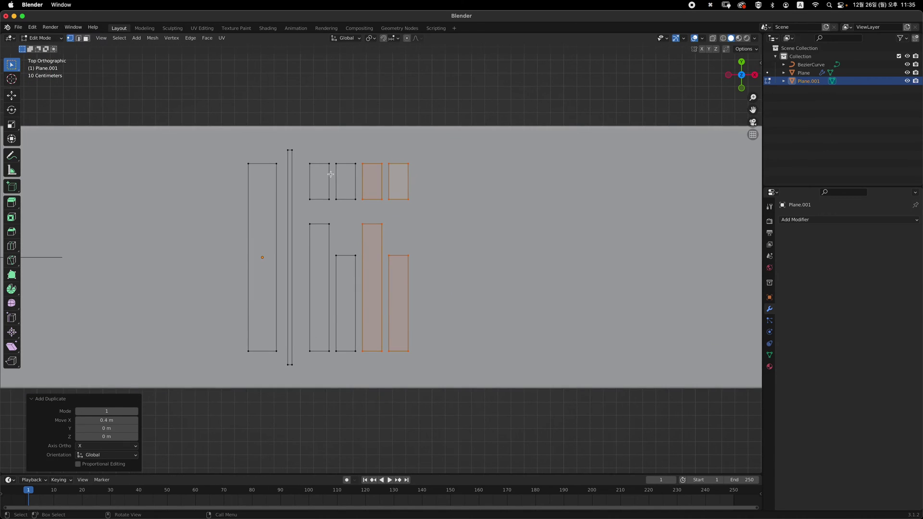
key(alt+a)
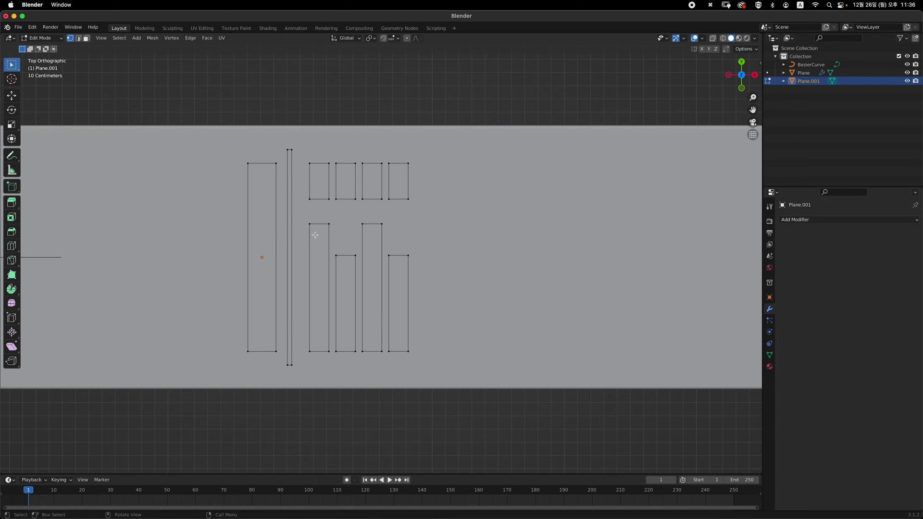
key(3)
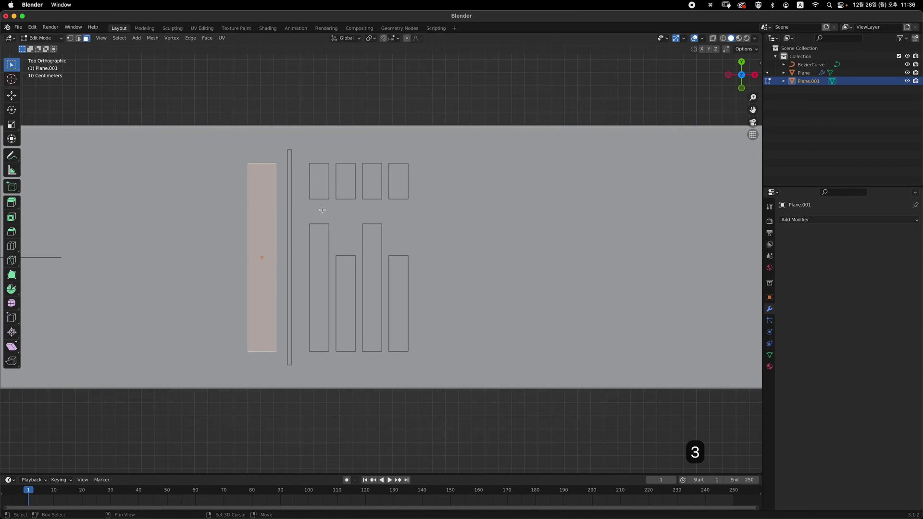
key(shift+super+b)
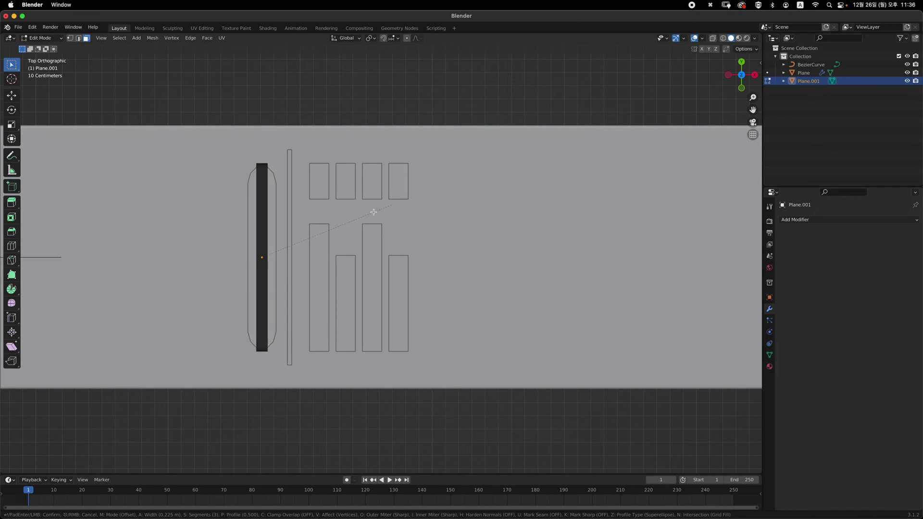
click(350, 223)
Step: Round the thin bar's corners with a three-segment vertex bevel about 0.0174 m wide
scroll(288, 159, up, 4)
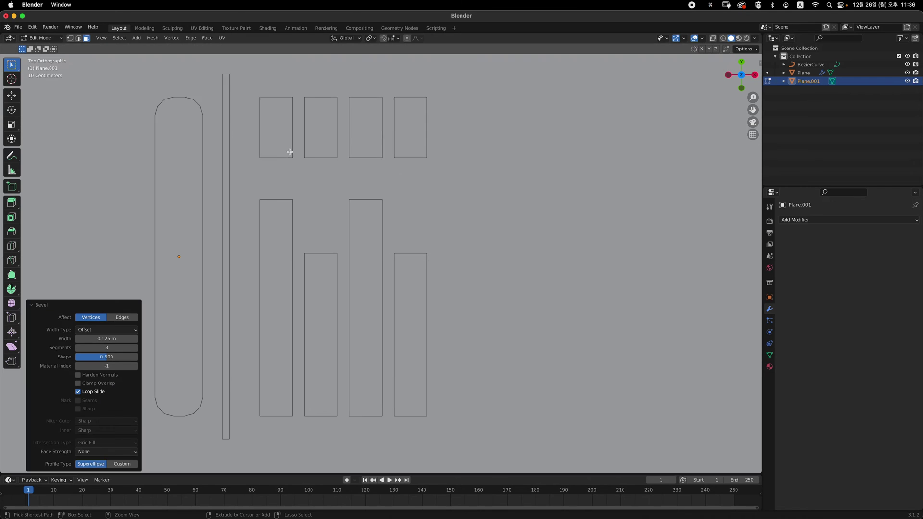
key(3)
click(287, 164)
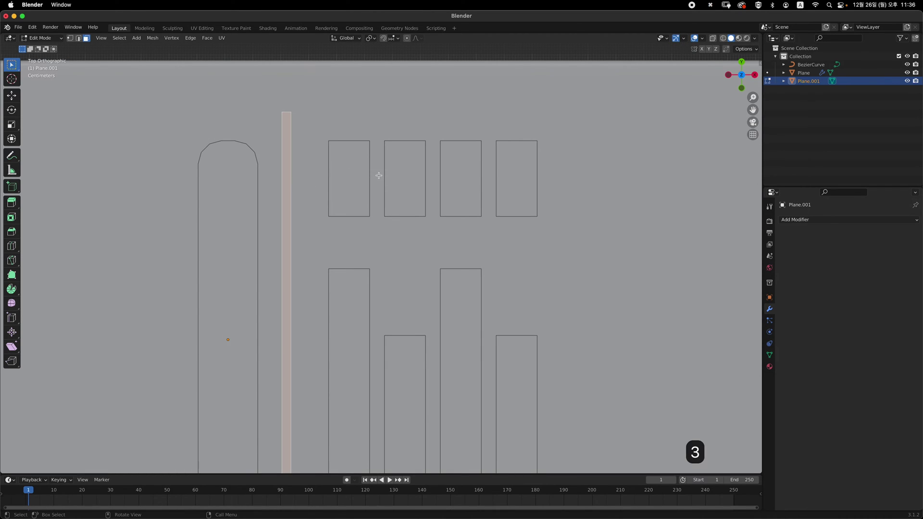
key(shift+super+b)
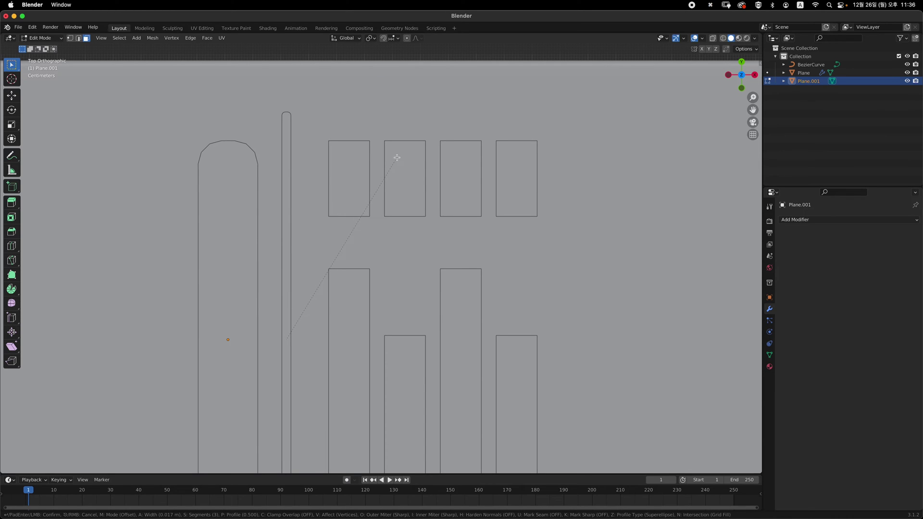
click(396, 158)
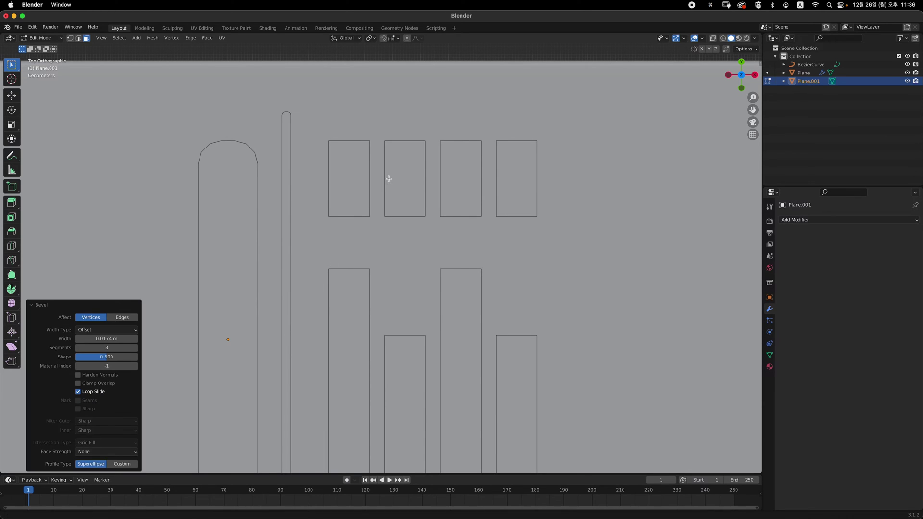
Step: Select the eight rectangular bars and bevel their vertices to round their ends
scroll(387, 178, down, 4)
scroll(379, 177, down, 2)
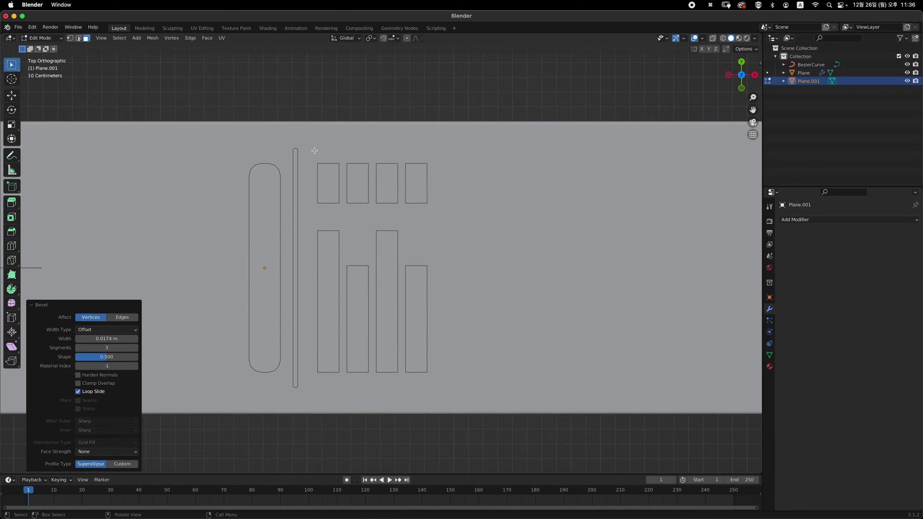
key(b)
drag(303, 149, 395, 266)
drag(486, 392, 485, 391)
scroll(454, 260, up, 3)
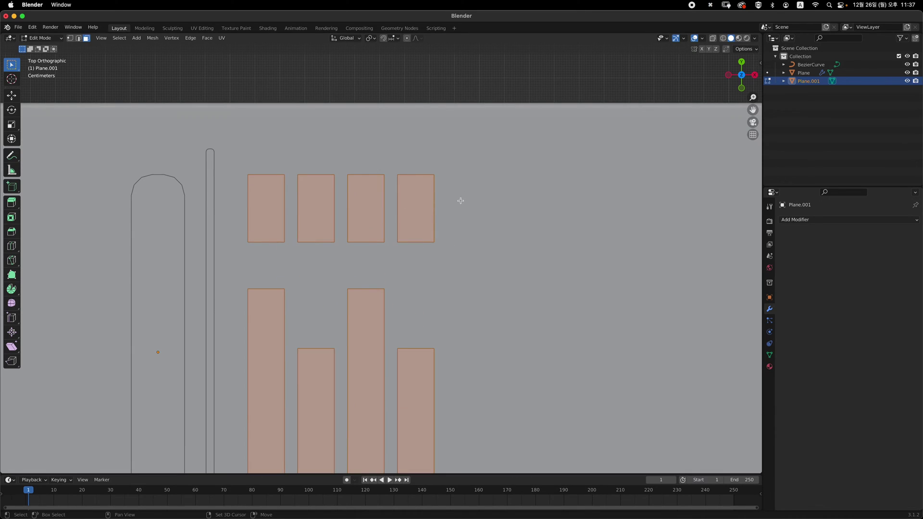
key(shift+super+b)
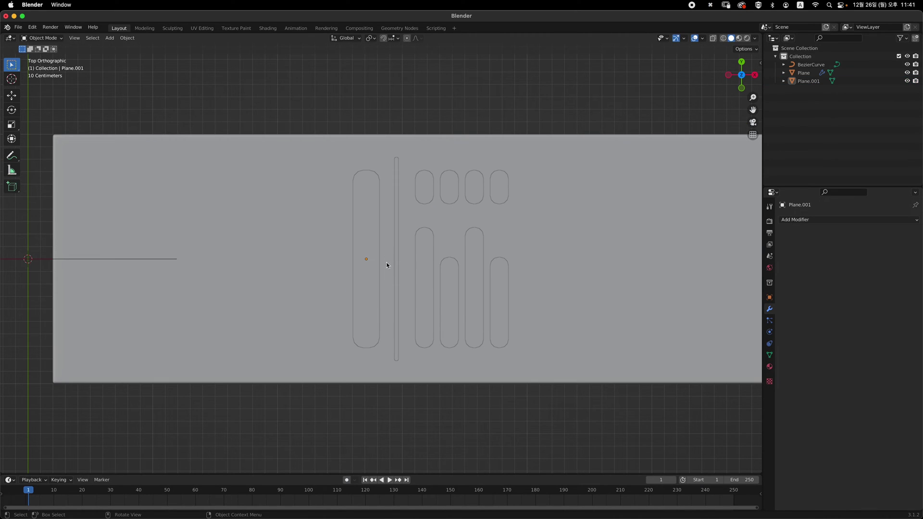
Step: Add a Curve modifier to the rounded bars object and set BezierCurve as its curve object
shift+scroll(395, 279, left, 2)
click(390, 279)
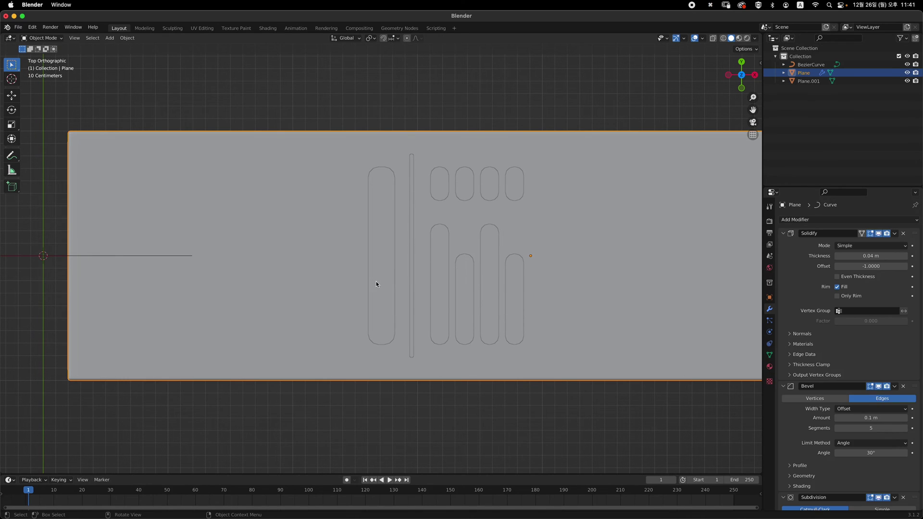
click(376, 284)
middle_drag(420, 284, 425, 246)
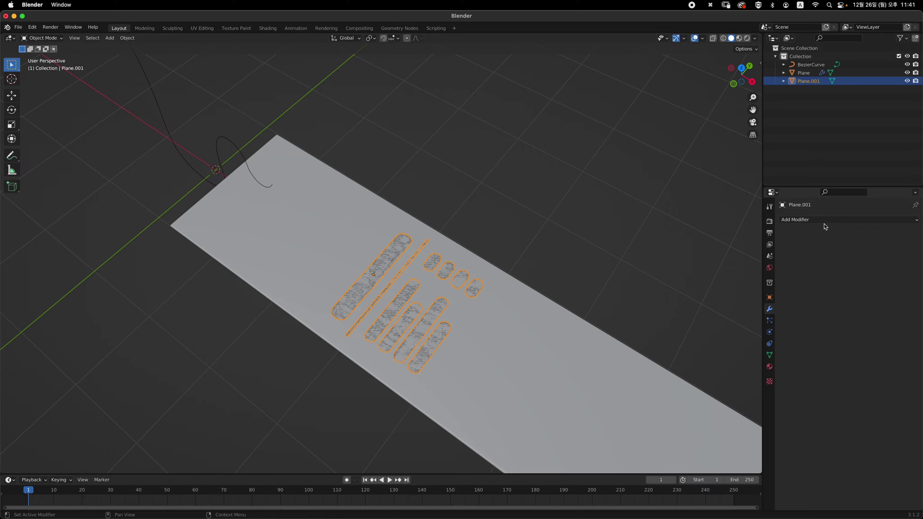
click(837, 220)
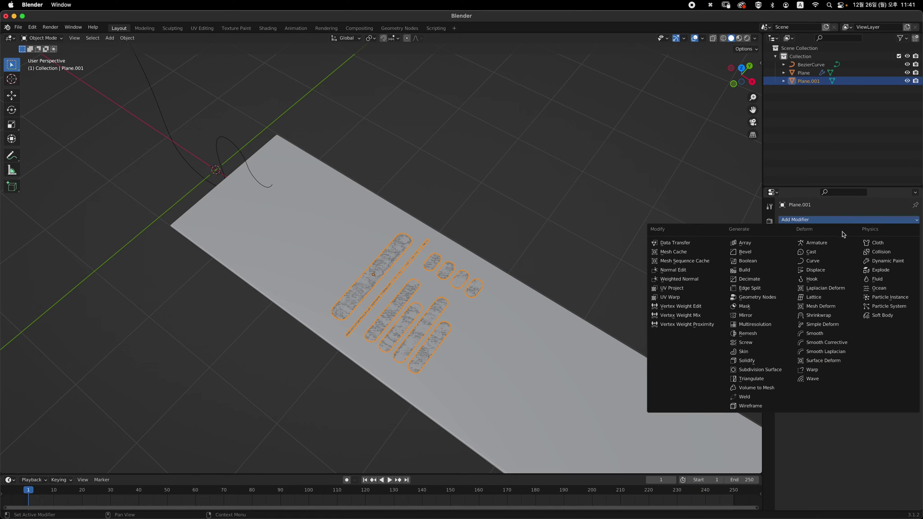
click(837, 263)
middle_drag(522, 292, 673, 274)
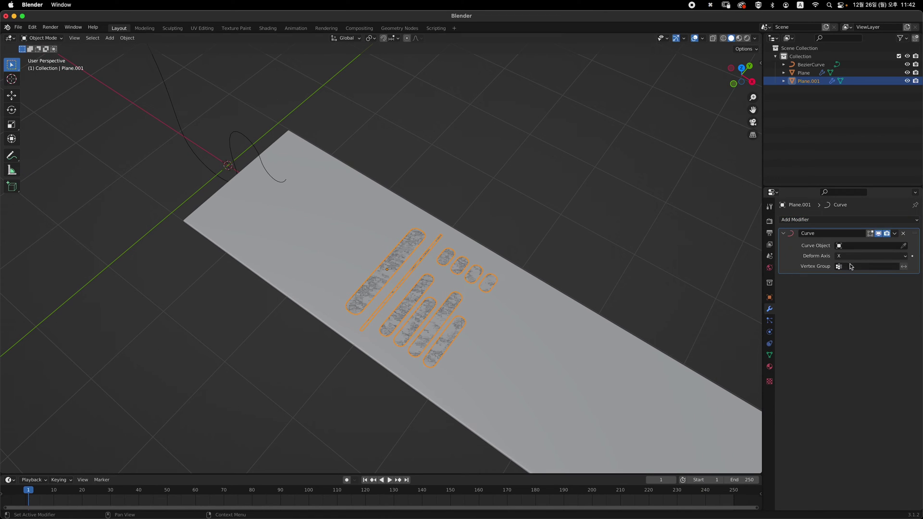
click(880, 246)
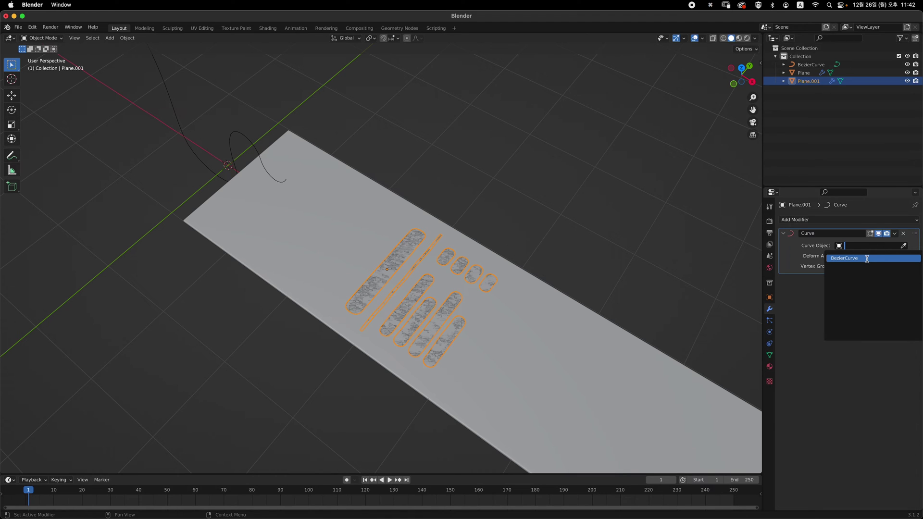
click(866, 258)
shift+middle_drag(485, 268, 492, 226)
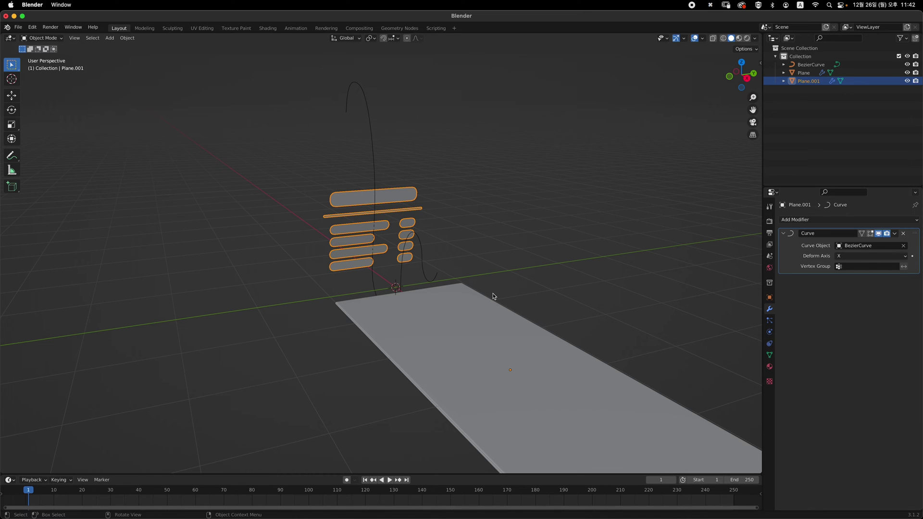
Step: Select the receipt plane and turn on the viewport display of its Curve modifier
click(507, 328)
shift+middle_drag(579, 353, 655, 276)
scroll(625, 269, down, 4)
shift+middle_drag(577, 255, 656, 264)
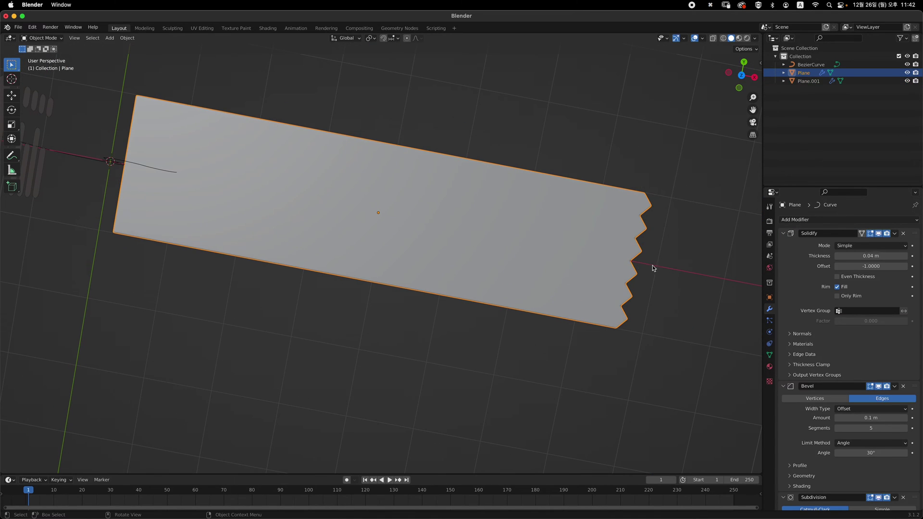
scroll(834, 282, down, 5)
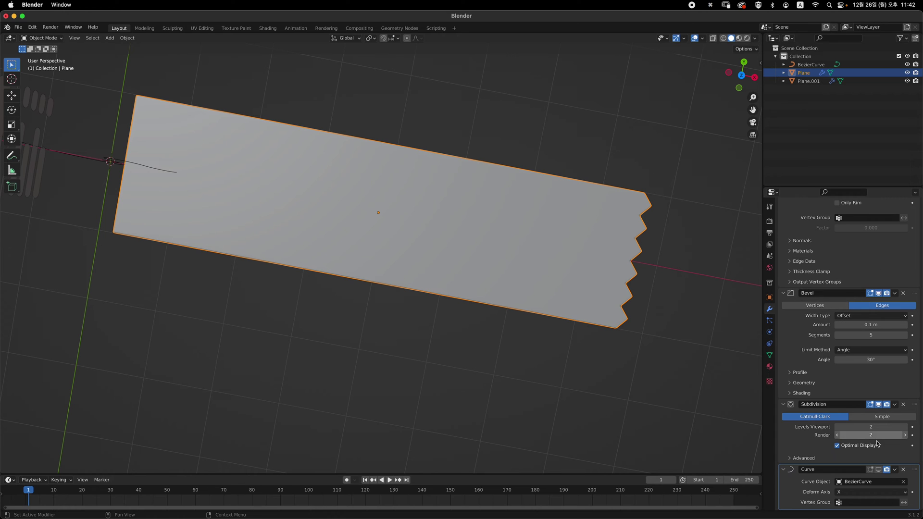
click(880, 470)
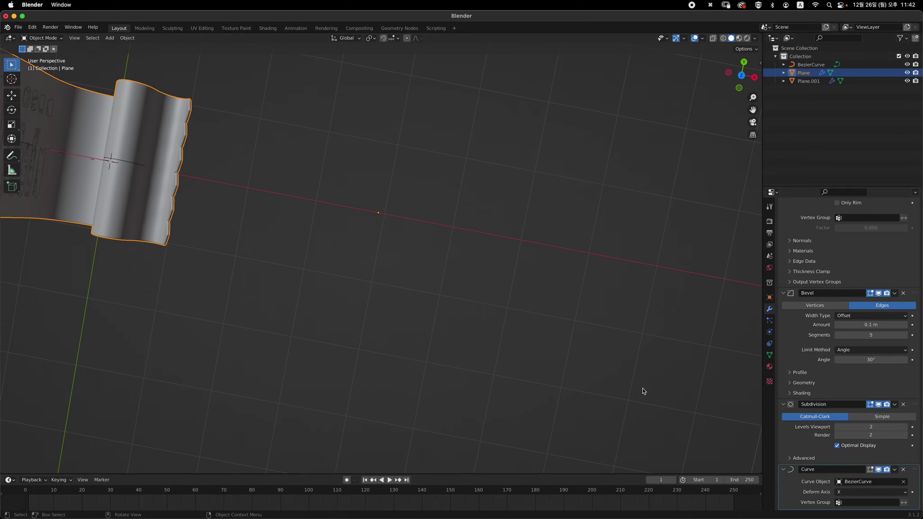
Step: Move the bars object about -0.71 m along the X axis so it sits higher on the curved paper
middle_drag(265, 169, 452, 308)
click(356, 151)
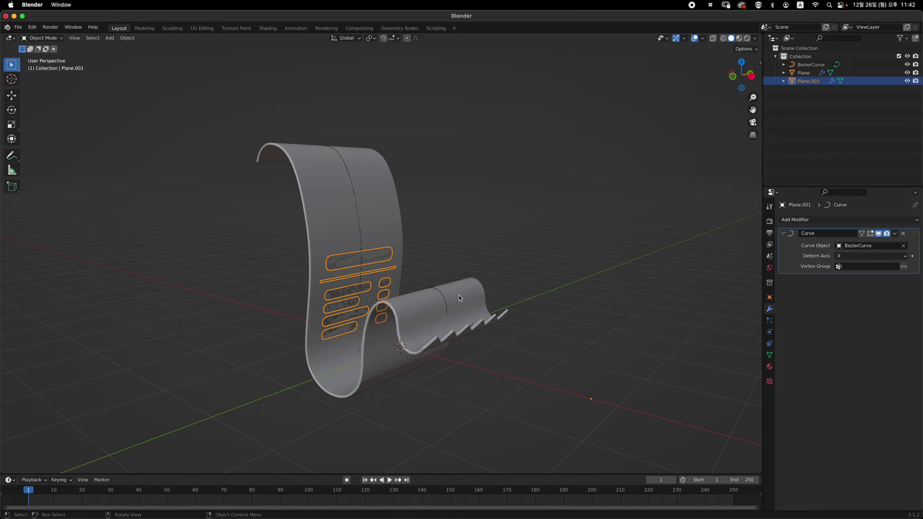
key(g)
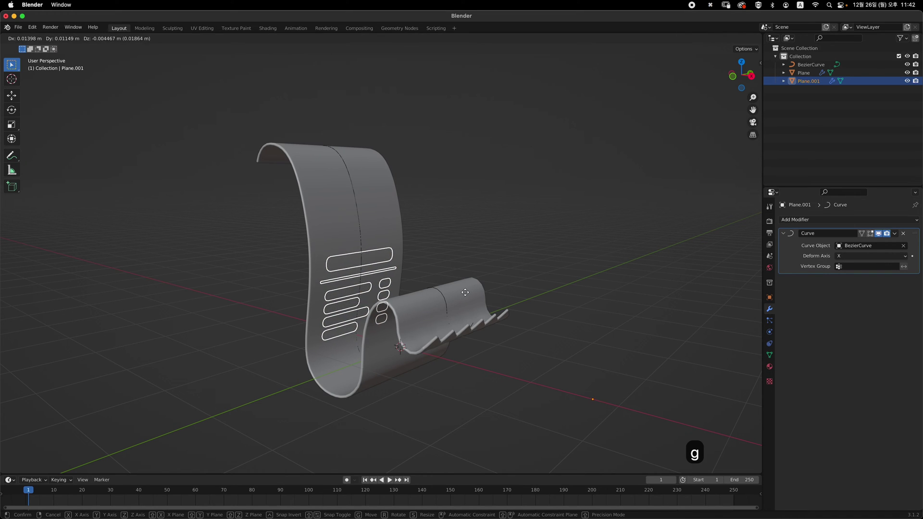
key(x)
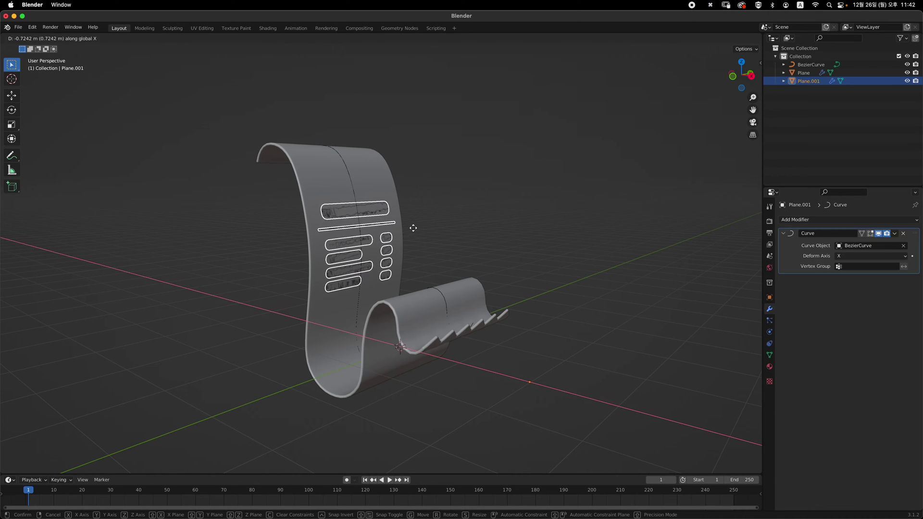
click(391, 227)
ctrl+middle_drag(391, 227, 427, 219)
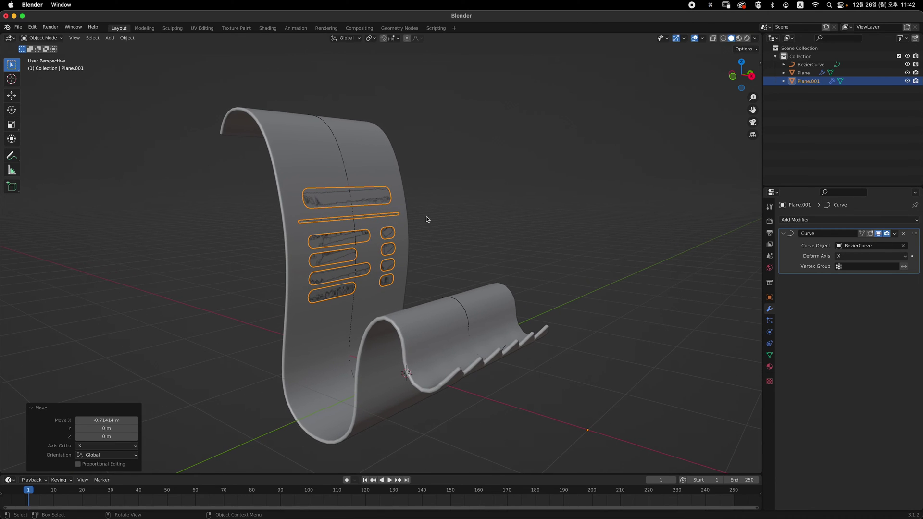
Step: Add a Solidify modifier to the bars object and set its offset to 1
click(816, 221)
click(769, 360)
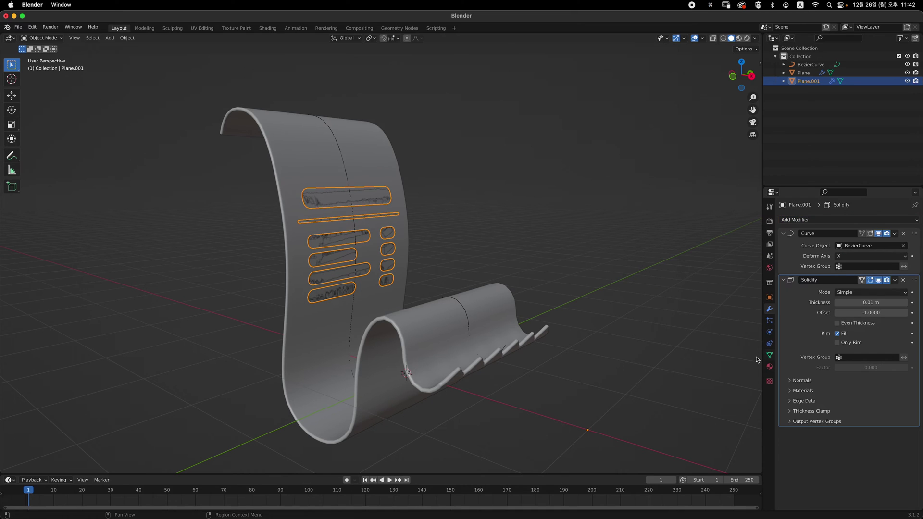
click(881, 312)
text(1)
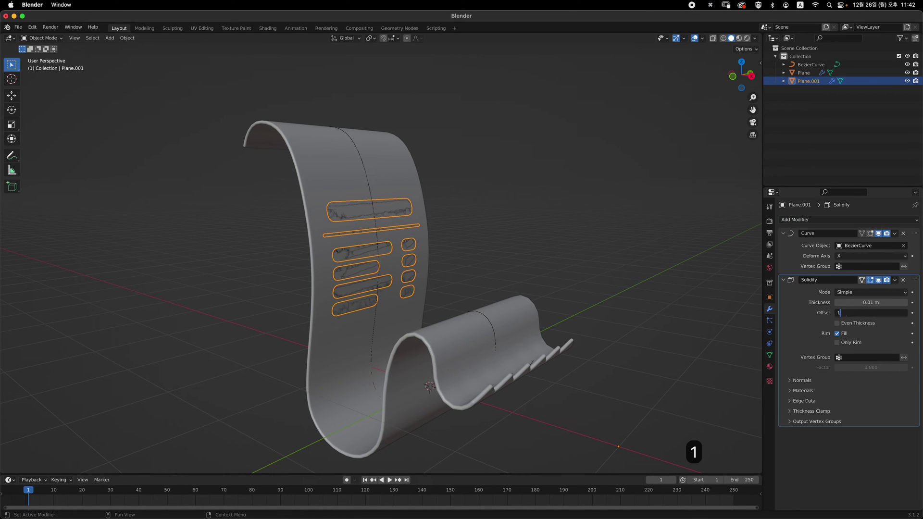
key(Return)
Step: Inspect the raised bars and the shape of the curved receipt from several angles
middle_drag(569, 227, 487, 241)
click(374, 252)
middle_drag(374, 252, 438, 260)
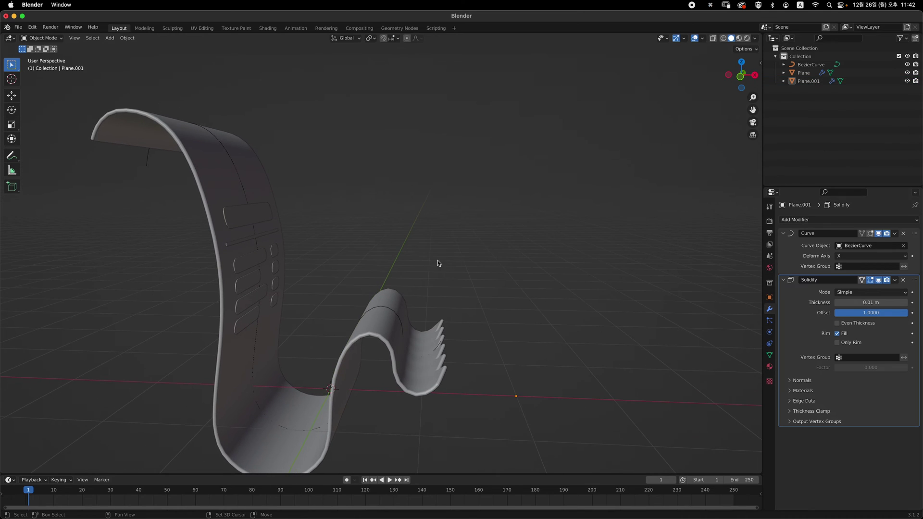
shift+middle_drag(332, 244, 388, 216)
scroll(419, 234, up, 1)
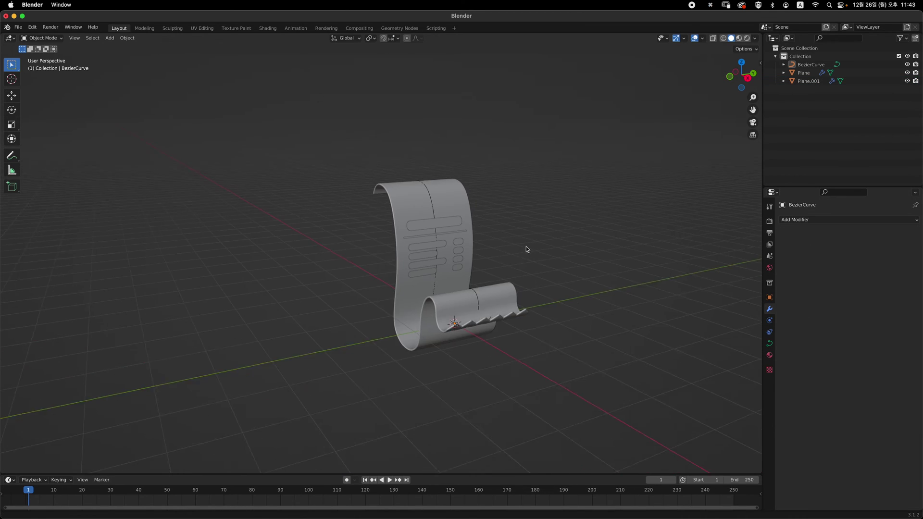
middle_drag(526, 247, 434, 253)
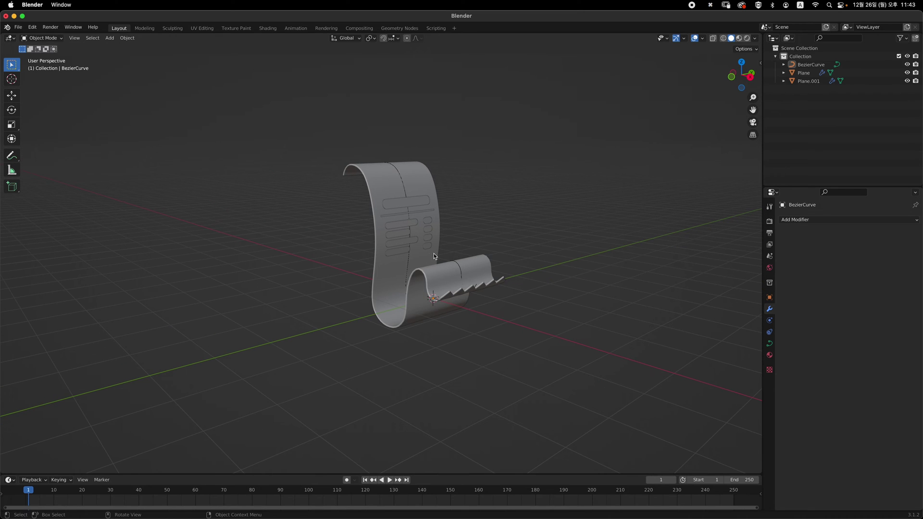
middle_drag(477, 150, 452, 229)
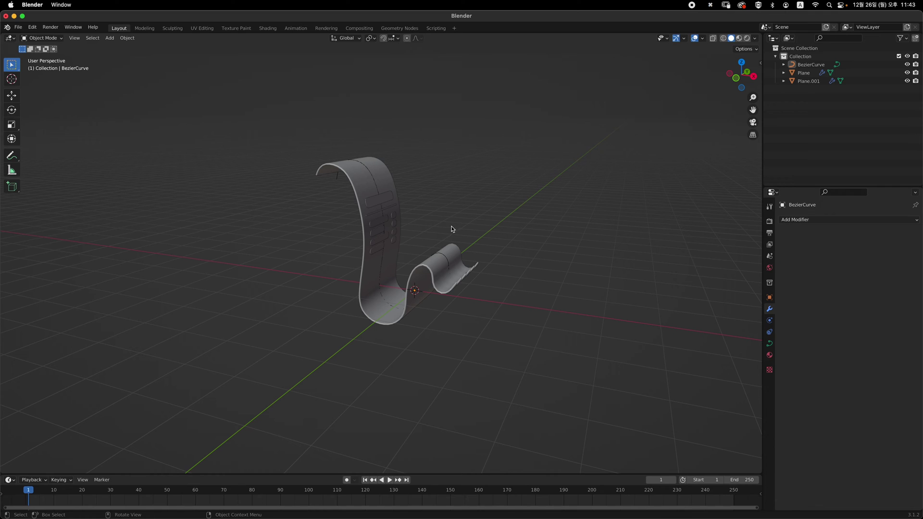
Step: In front view, edit the Bezier curve: scale the upper middle control point to about 0.896 and move it slightly up
key(grave)
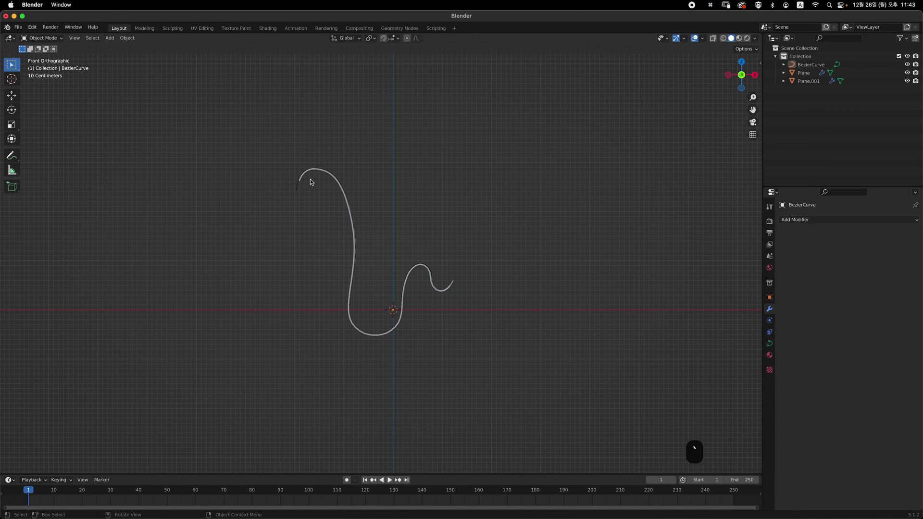
click(299, 186)
key(Tab)
scroll(398, 190, up, 3)
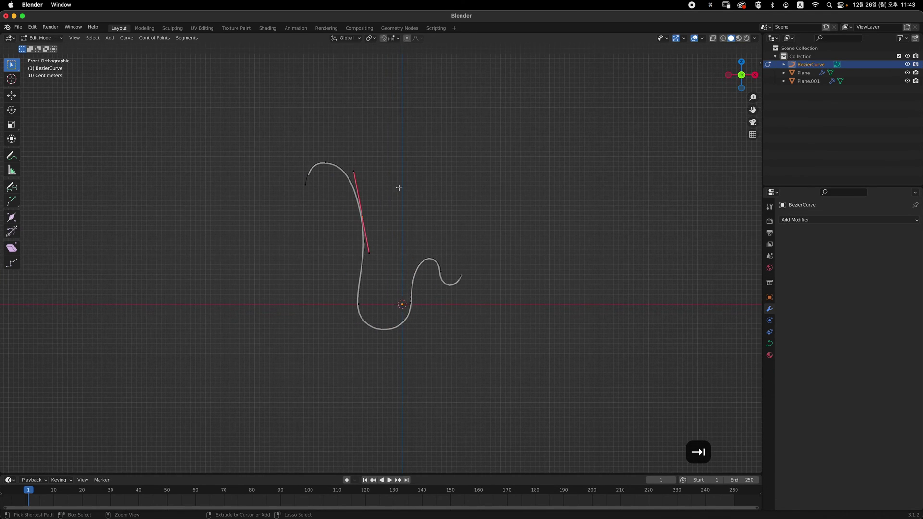
shift+middle_drag(337, 165, 342, 200)
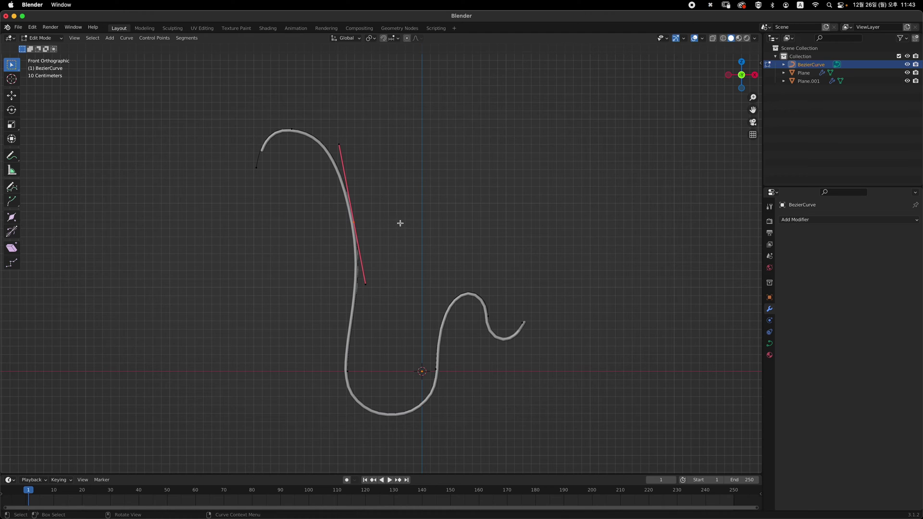
key(s)
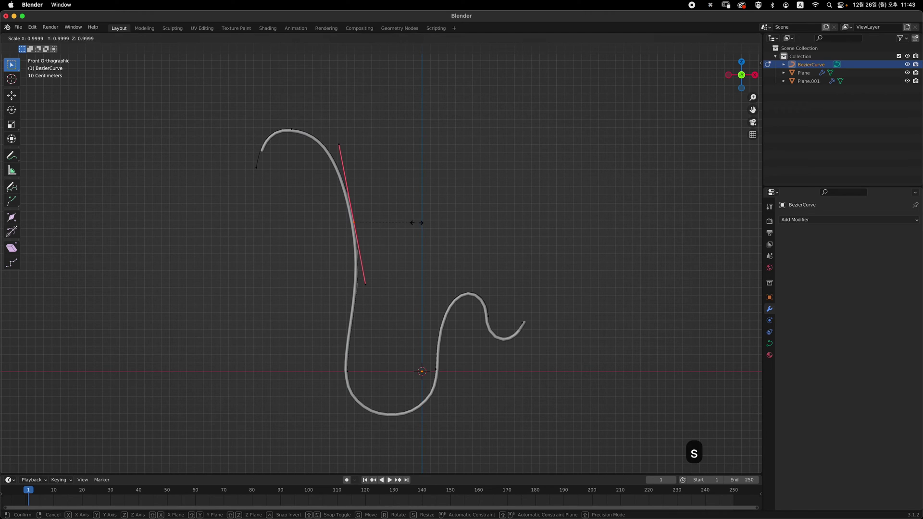
click(408, 221)
key(g)
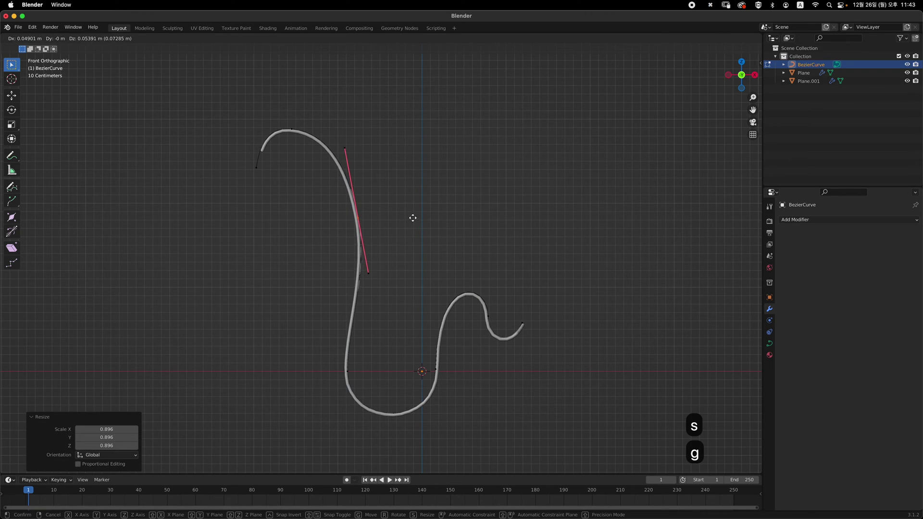
click(413, 213)
Step: Rotate and reposition the control point at the curve's upper bend, finishing the curve edit
click(290, 130)
key(r)
click(388, 143)
key(g)
click(398, 145)
key(Tab)
Step: Reopen the curve for editing in front view and move the two control points of the lower bend up along Z
middle_drag(572, 233, 466, 230)
key(grave)
key(grave)
shift+middle_drag(395, 377, 334, 344)
key(Tab)
scroll(346, 332, up, 3)
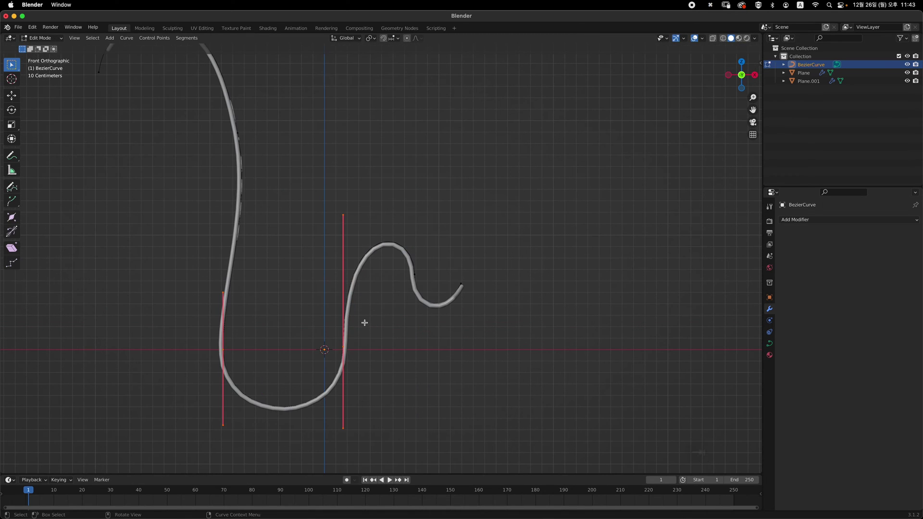
key(g)
key(z)
click(354, 320)
Step: Move the upper middle control point about 0.133 m along its local Y axis and fine-tune its position freely
click(366, 243)
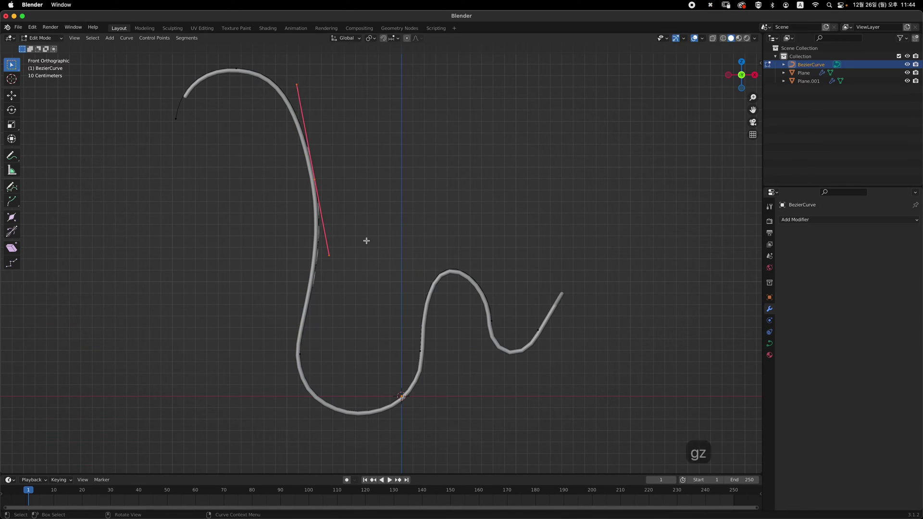
key(g)
key(z)
key(z)
key(y)
key(y)
click(375, 216)
shift+middle_drag(367, 260, 342, 276)
key(g)
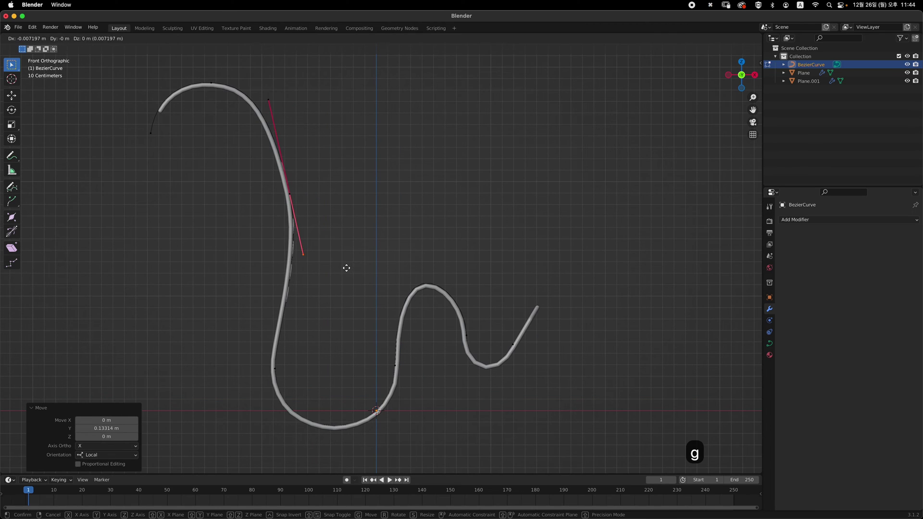
click(347, 284)
Step: Shift the control point on the left side of the lower bend along the Z axis
click(270, 339)
key(g)
key(z)
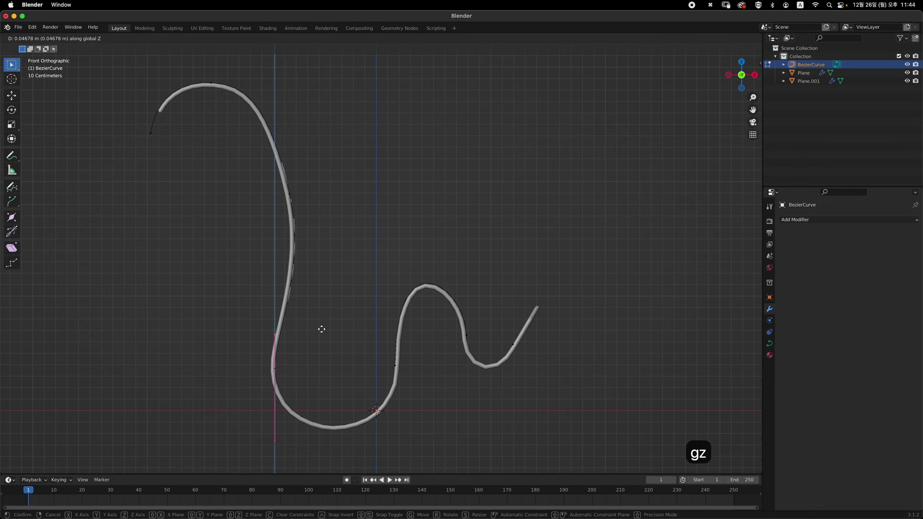
click(320, 329)
Step: Move the upper middle control point along Z and rotate it about 1.2°
drag(274, 182, 358, 269)
key(g)
key(z)
click(345, 227)
key(r)
click(348, 259)
Step: Adjust the height of the curve's topmost control point and one further control point along Z
shift+middle_drag(222, 117, 270, 206)
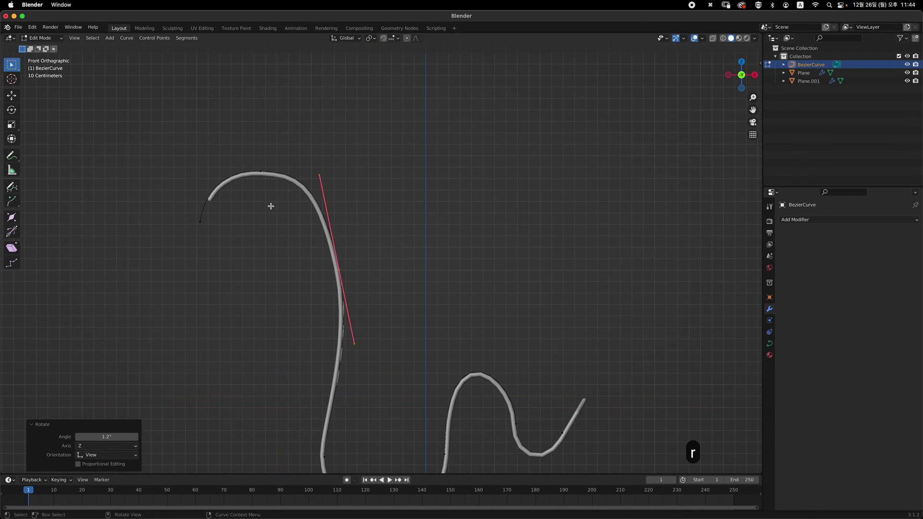
click(260, 174)
key(g)
key(z)
click(330, 177)
click(363, 295)
key(g)
key(z)
click(418, 349)
Step: Reposition the control point on the left side of the lower bend along Z and along X
click(288, 310)
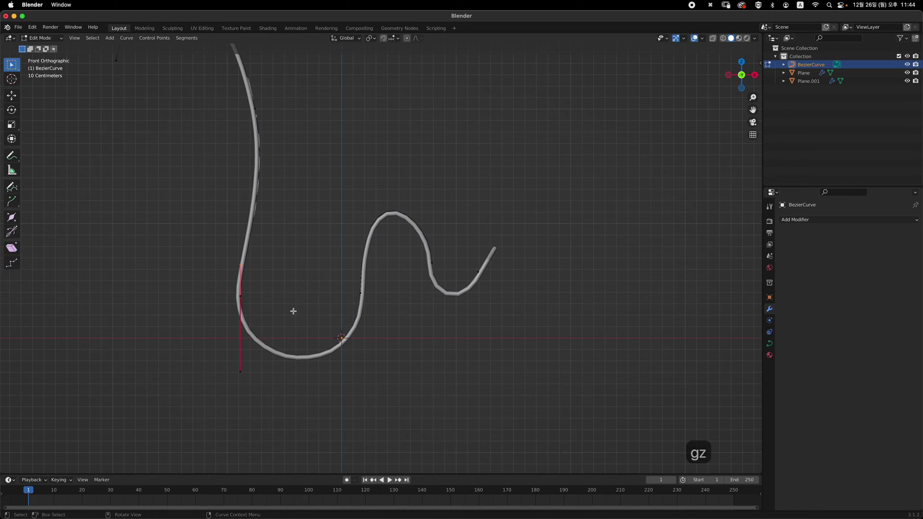
key(g)
key(z)
click(308, 311)
key(g)
key(x)
click(322, 311)
Step: Adjust the upper handle of the lower bend's left control point along Z and move the point itself down
drag(224, 249, 287, 274)
key(g)
key(z)
key(g)
key(z)
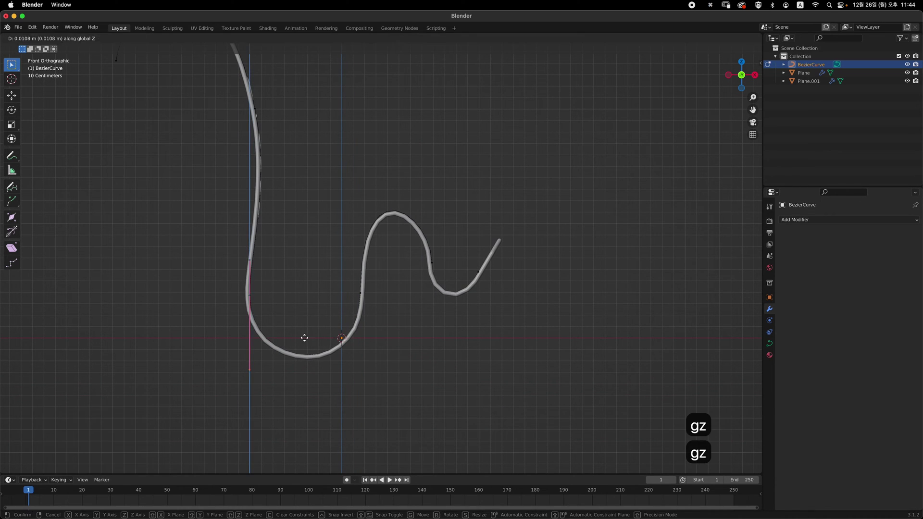
click(306, 339)
drag(225, 262, 280, 311)
key(g)
key(z)
click(323, 340)
Step: Rotate the control point near the curve's right end by about -6.22°
drag(454, 254, 512, 294)
shift+middle_drag(537, 295, 462, 299)
key(r)
click(460, 281)
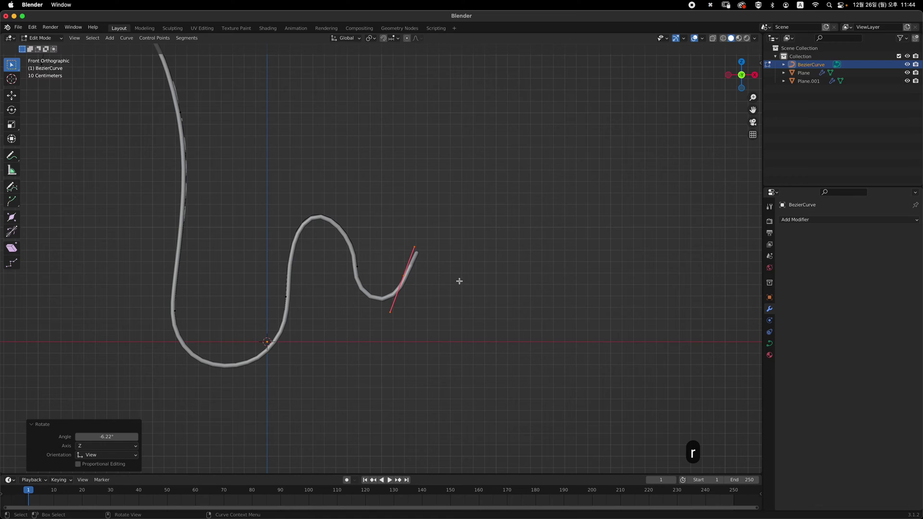
Step: Raise the upper handle of the control point between the small arch and the right bend by about 0.089 m along Z
drag(385, 233, 331, 283)
drag(336, 245, 380, 288)
drag(341, 199, 378, 233)
key(g)
key(z)
click(392, 212)
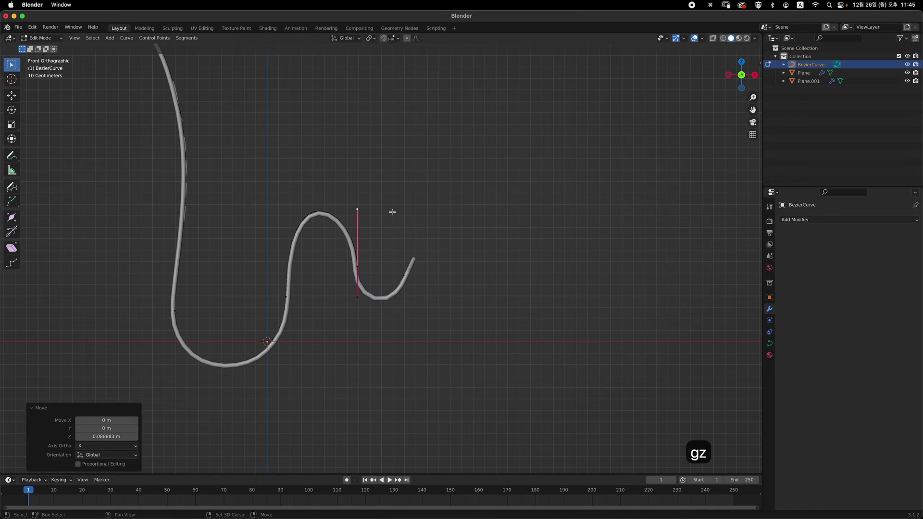
Step: Lower the upper handle of the control point on the left side of the small arch along Z
drag(313, 274, 267, 315)
drag(267, 146, 307, 185)
key(g)
key(z)
click(315, 388)
key(g)
key(z)
click(340, 237)
Step: Adjust the upper handle of the control point on the right side of the small arch along Z
drag(339, 245, 380, 288)
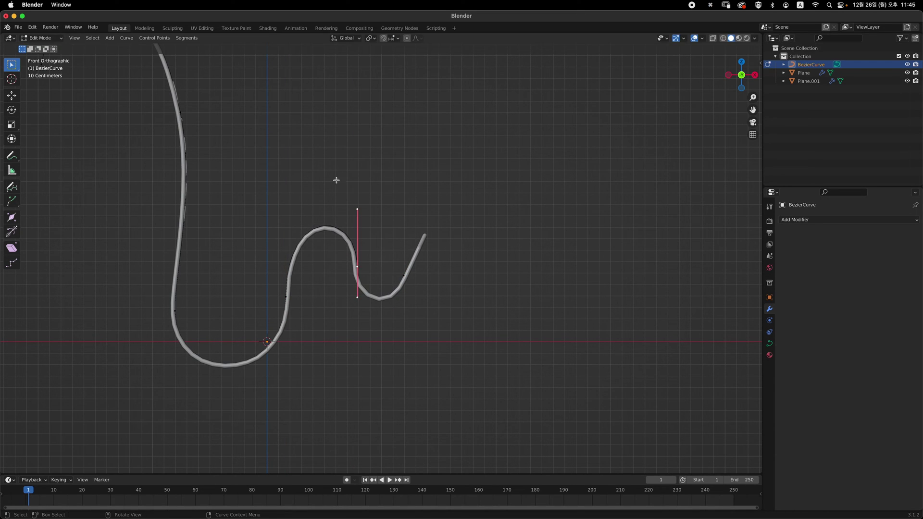
drag(336, 179, 379, 228)
key(g)
key(z)
click(399, 246)
Step: Finish editing the curve and slide the receipt plane about -0.43 m along X
key(Tab)
scroll(456, 258, down, 4)
middle_drag(498, 250, 447, 259)
click(445, 247)
key(g)
key(x)
click(476, 266)
middle_drag(336, 226, 390, 254)
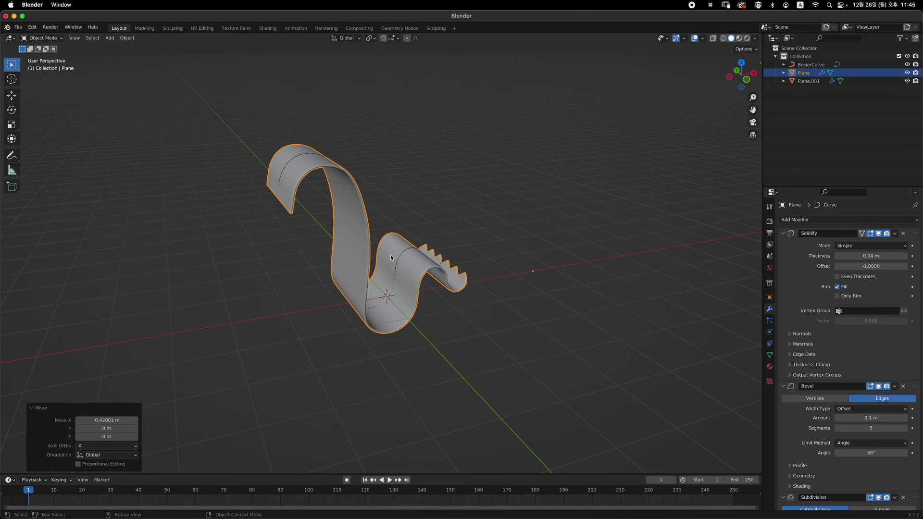
Step: Reposition the Bezier curve's upper-left end point in front view and rotate it by about 18.1°
click(391, 254)
key(grave)
scroll(368, 267, up, 3)
key(Tab)
scroll(339, 147, up, 2)
shift+middle_drag(339, 146, 379, 208)
key(g)
click(374, 204)
key(r)
click(355, 219)
Step: Scale down the handles of the curve's upper-left end point, reposition it and rotate it by about -9.94°
key(s)
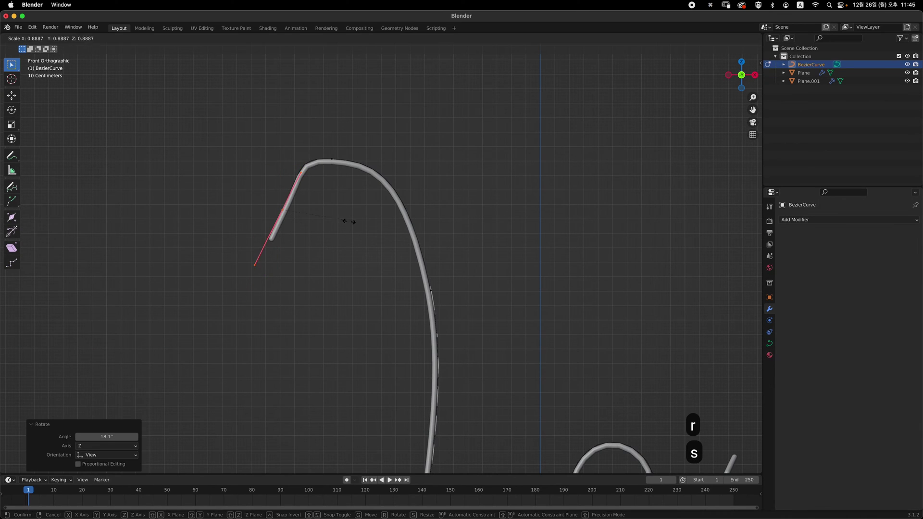
click(363, 212)
click(349, 217)
key(s)
click(340, 214)
key(g)
click(336, 206)
key(r)
click(315, 187)
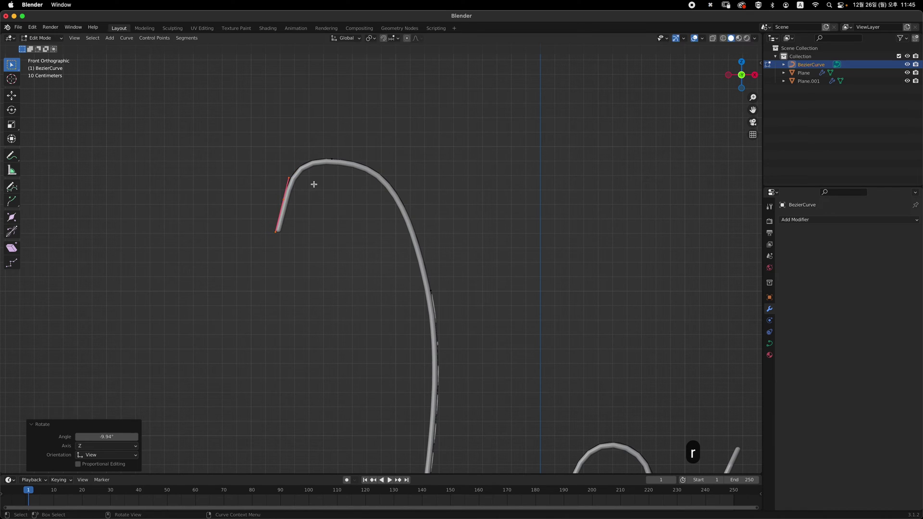
Step: Refine the position and rotation of the curve's upper-left end to reshape the top curl, and finish editing the curve
click(307, 162)
key(r)
click(286, 240)
drag(255, 189, 320, 211)
key(g)
click(346, 189)
key(g)
key(r)
click(344, 198)
key(Tab)
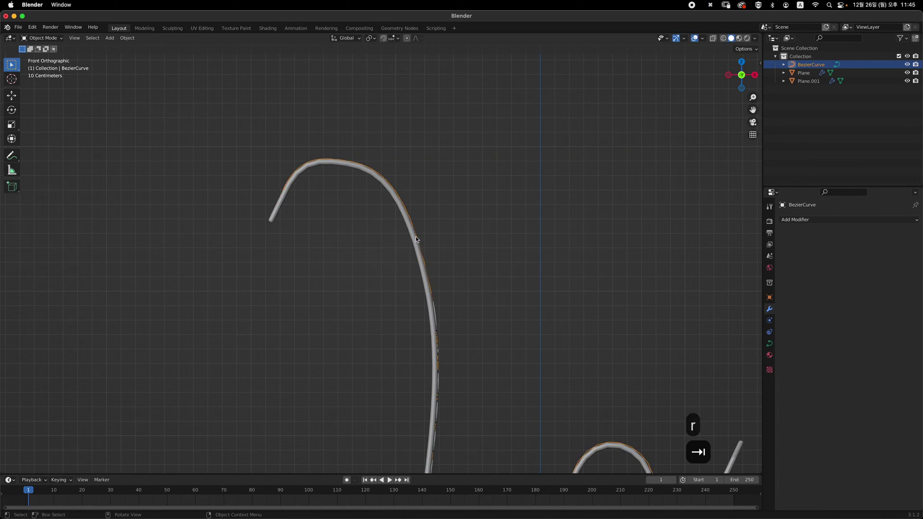
Step: Slide the receipt plane about -0.37 m along X so it follows the reshaped curve
scroll(575, 330, down, 3)
key(g)
key(x)
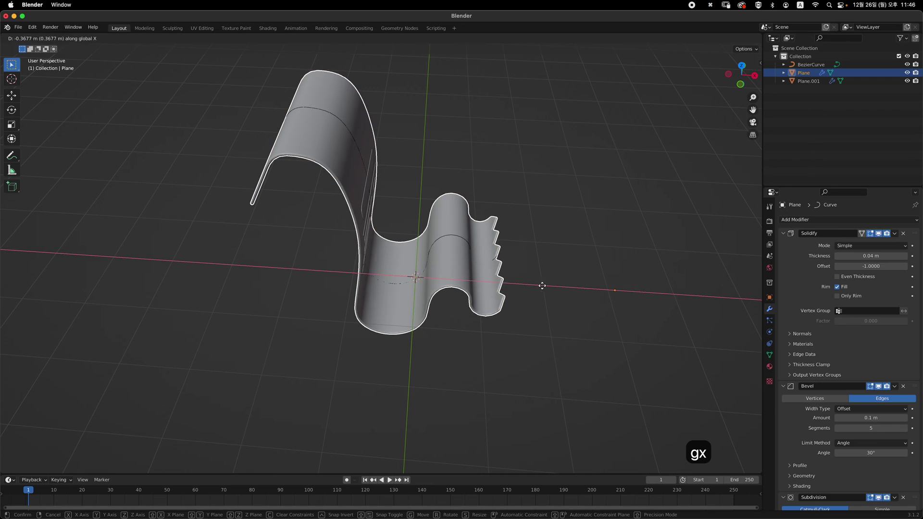
click(542, 285)
Step: Shorten the receipt by deleting the end vertices of its flat mesh on the plain, non-zigzag side
key(Tab)
key(1)
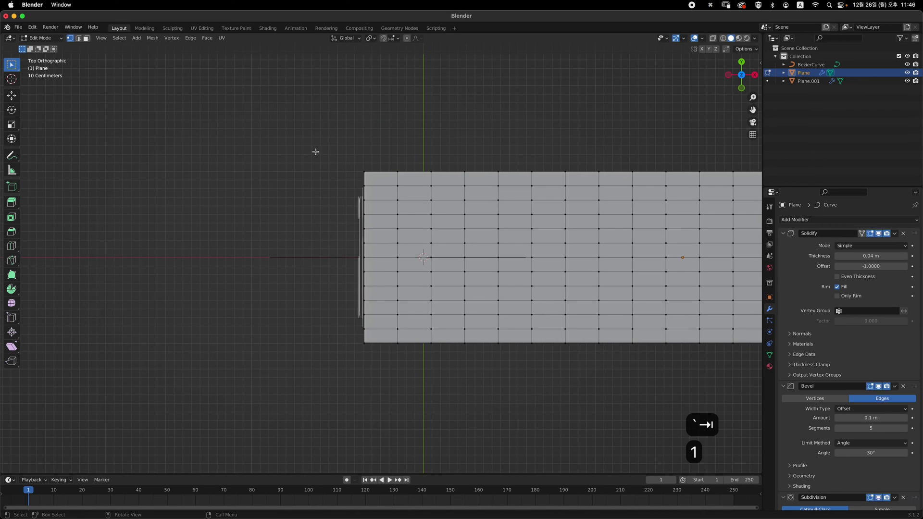
key(x)
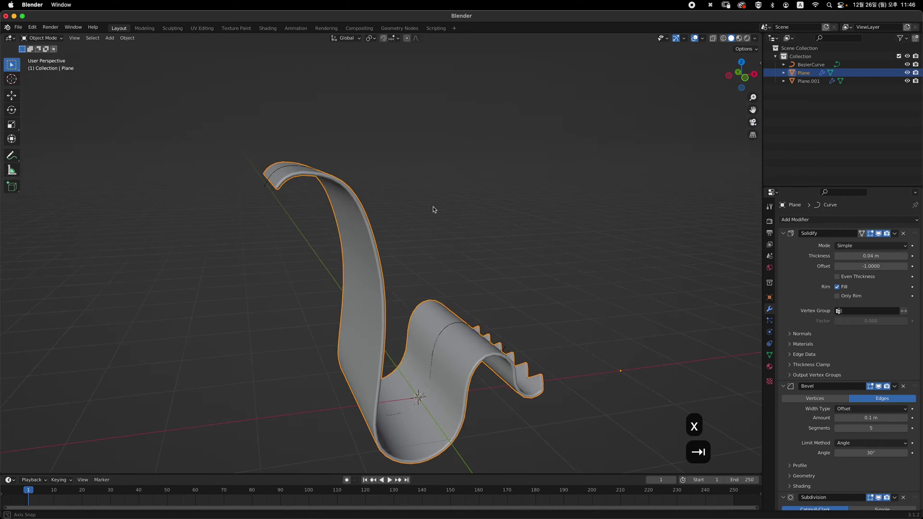
middle_drag(432, 206, 388, 204)
key(g)
key(x)
key(x)
key(Escape)
Step: Slide the raised text bars along X to place them on the receipt's upright section
key(g)
key(x)
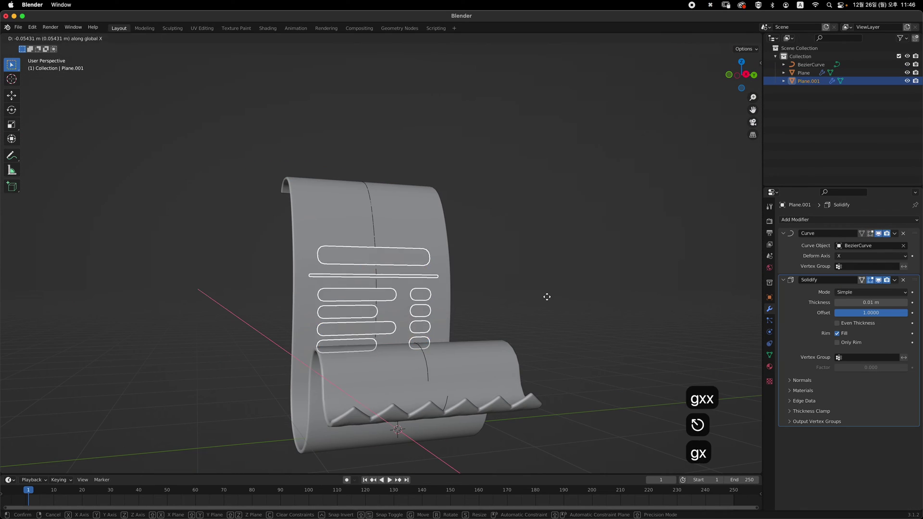
click(526, 321)
scroll(529, 298, down, 3)
mouse_move(537, 240)
middle_down()
mouse_move(573, 258)
mouse_move(535, 257)
mouse_move(547, 248)
middle_up()
key(g)
key(x)
click(559, 241)
click(567, 244)
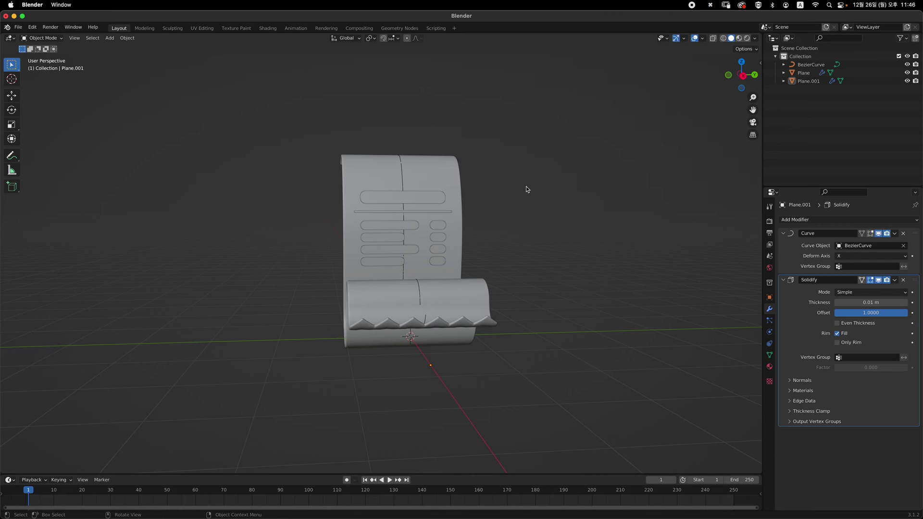
Step: Parent the Bezier curve and the text bars to the receipt plane using the Object parent type
middle_drag(526, 187, 565, 195)
drag(232, 120, 529, 379)
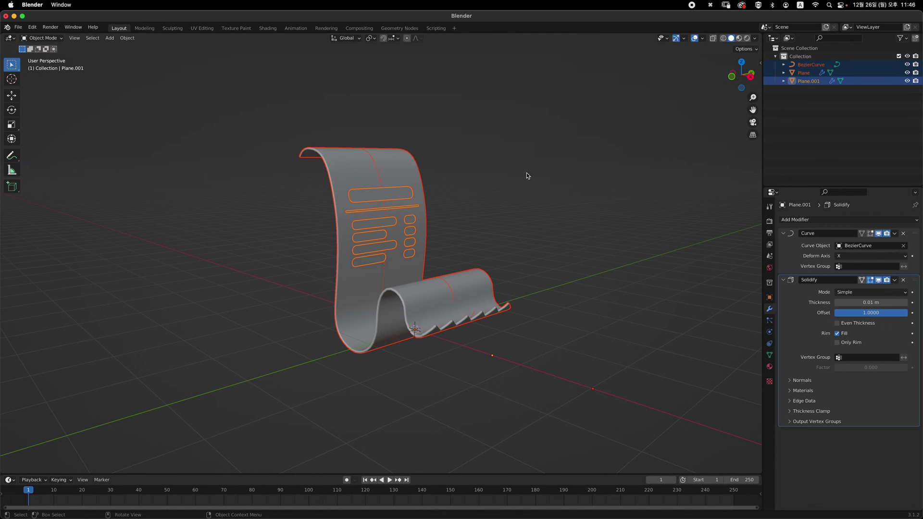
shift+click(411, 172)
middle_drag(466, 196, 484, 207)
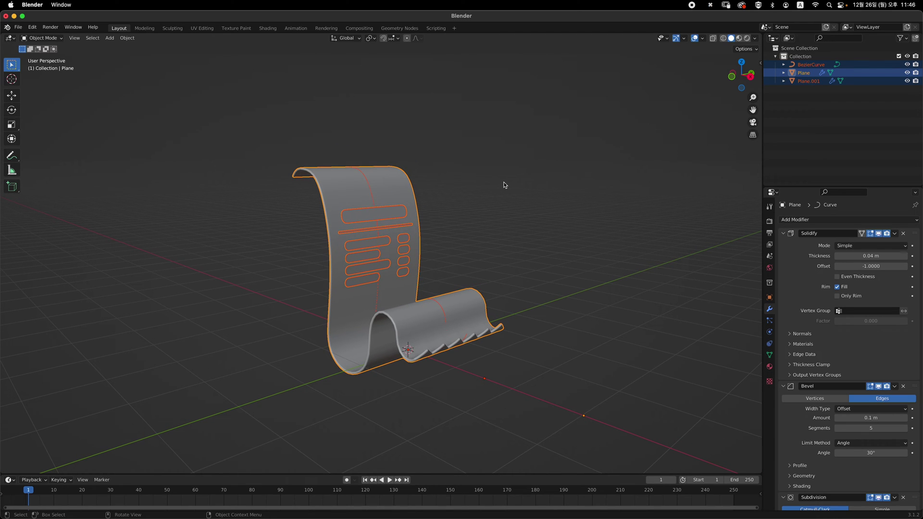
key(super+p)
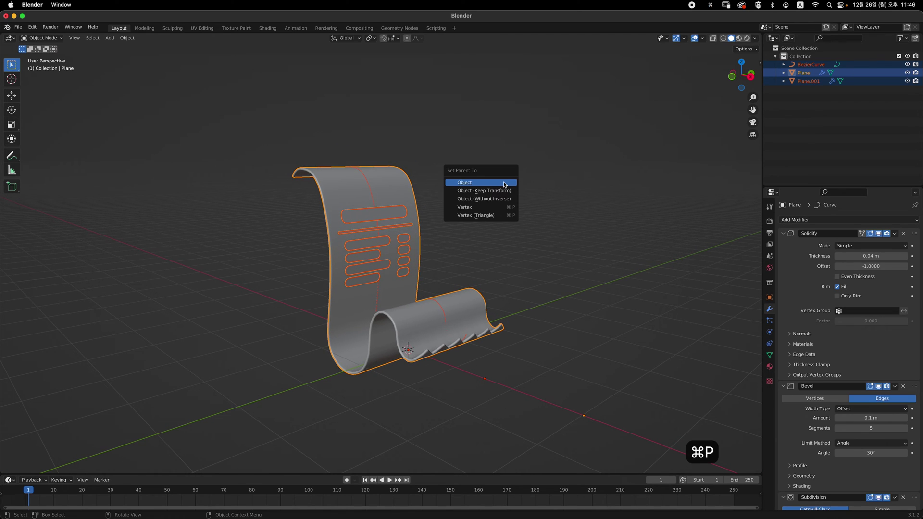
key(Return)
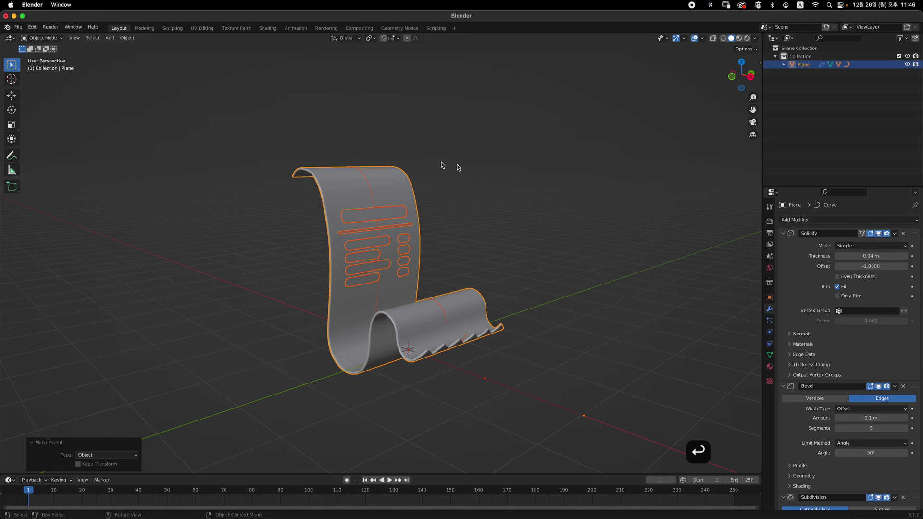
Step: Set the receipt plane's origin to the 3D cursor
click(420, 212)
click(420, 213)
key(grave)
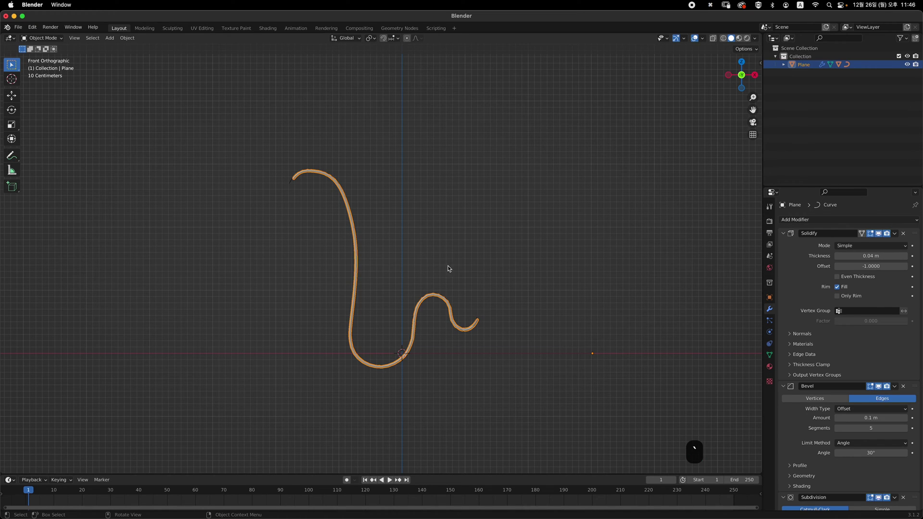
shift+middle_drag(514, 291, 551, 338)
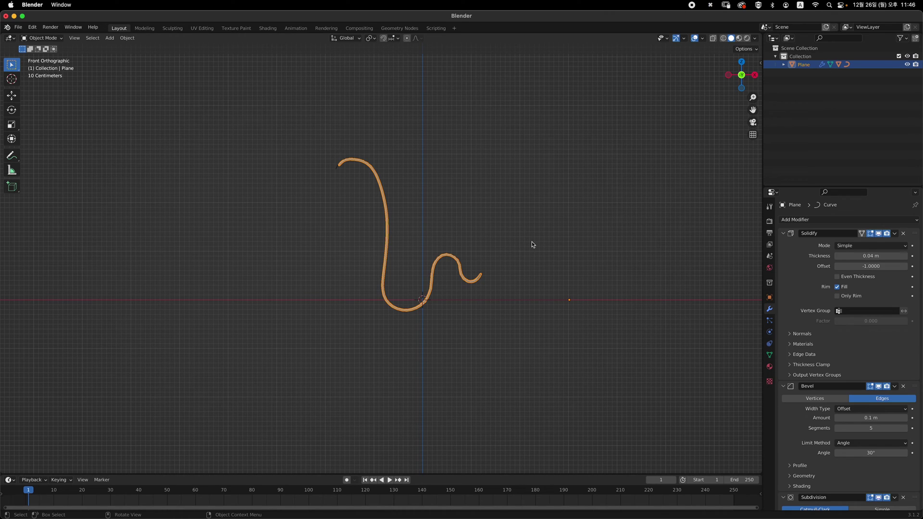
right_click(489, 239)
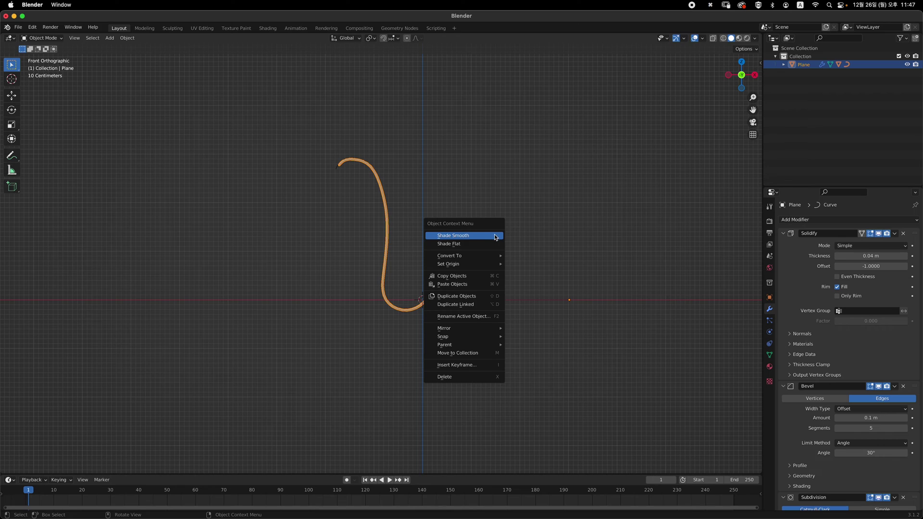
mouse_move(490, 264)
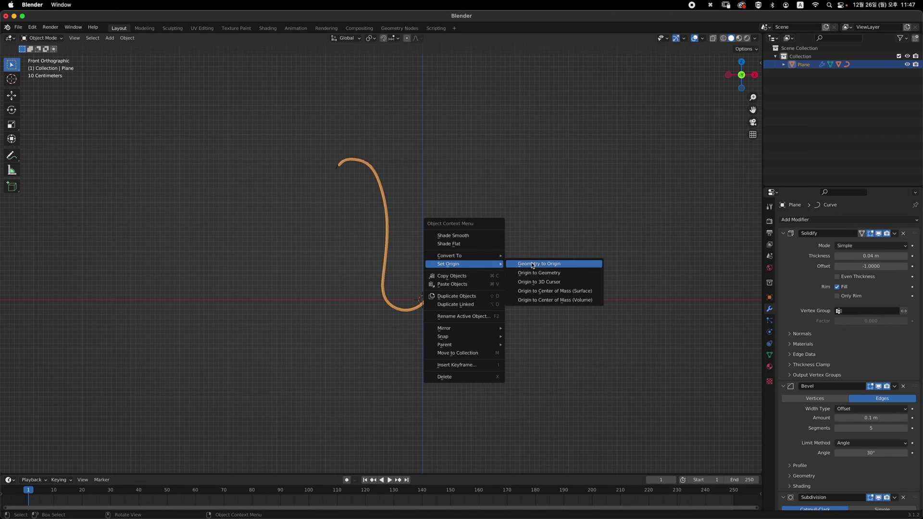
click(569, 283)
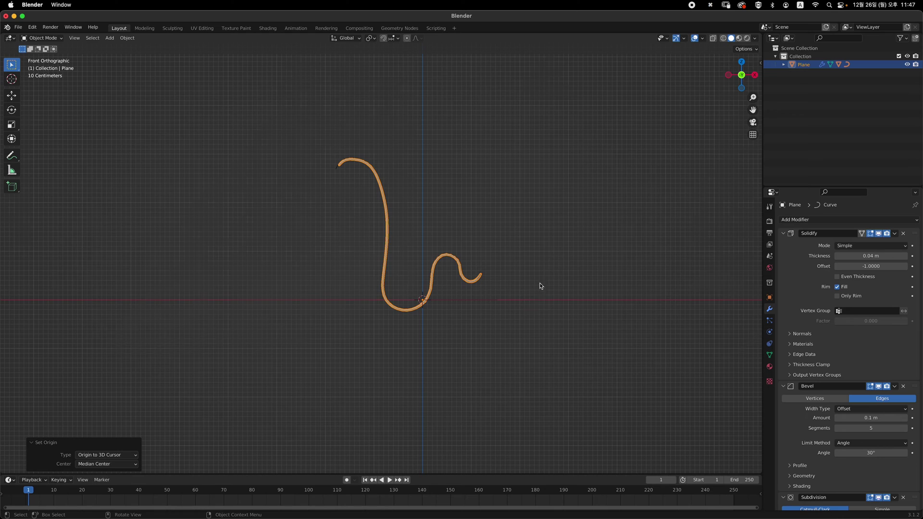
Step: Split the 3D viewport into two side-by-side views
middle_drag(539, 283, 510, 292)
key(grave)
key(grave)
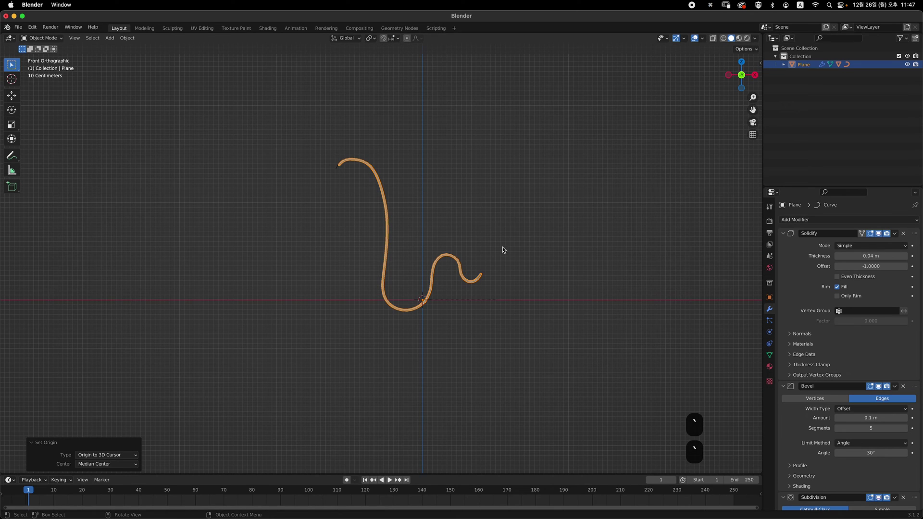
scroll(502, 246, down, 3)
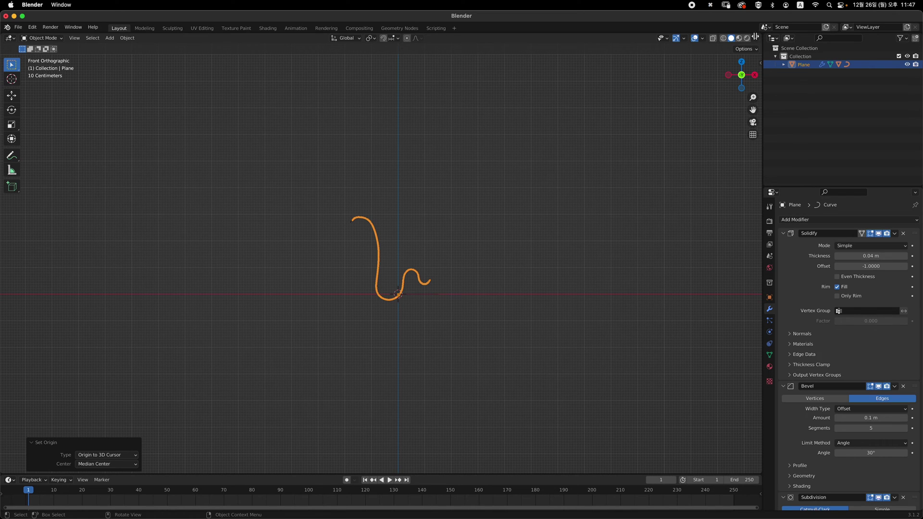
drag(756, 37, 358, 193)
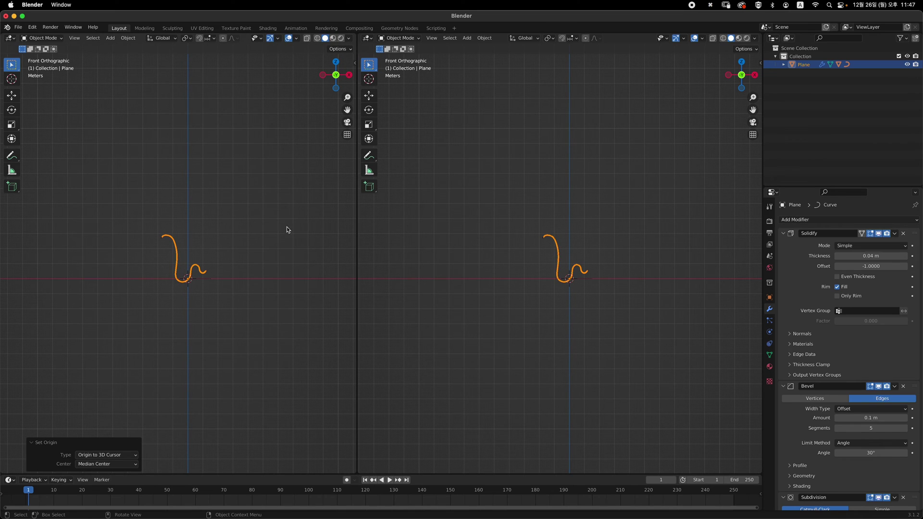
Step: Add a camera to the scene and show the camera view in the left viewport
key(shift+a)
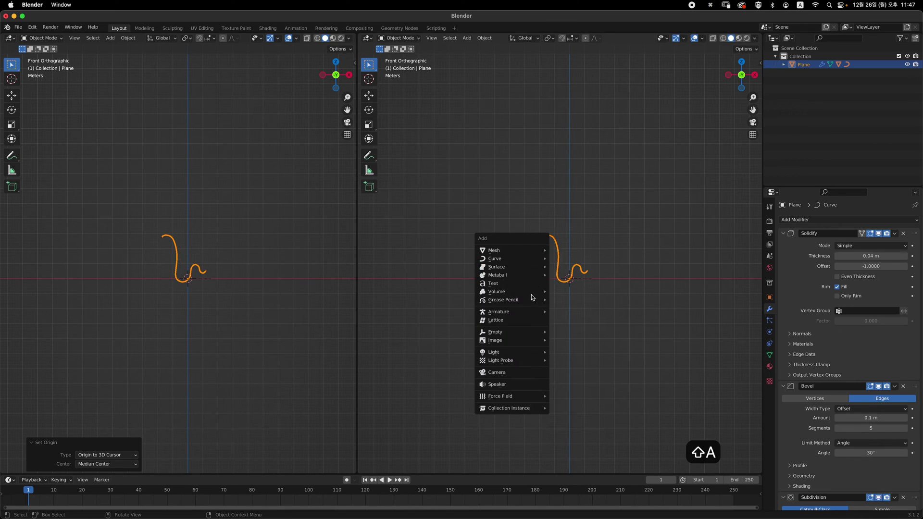
click(519, 373)
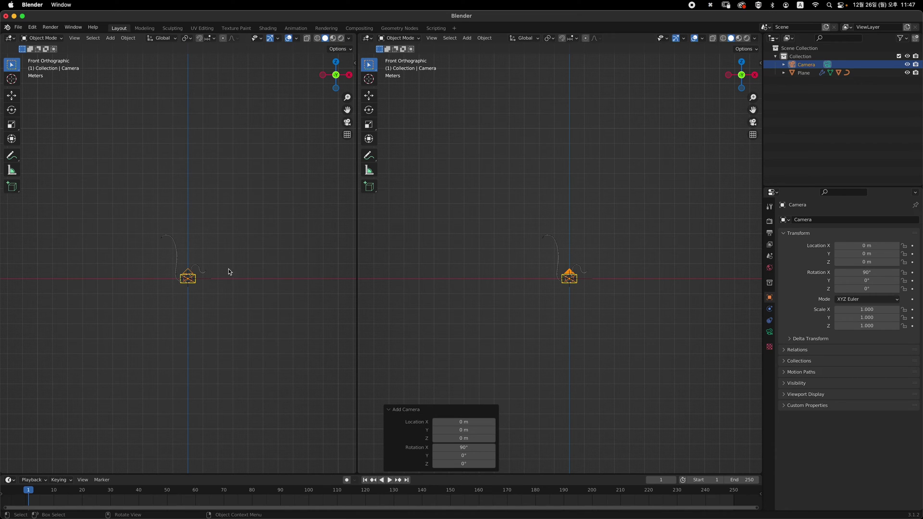
key(grave)
click(196, 289)
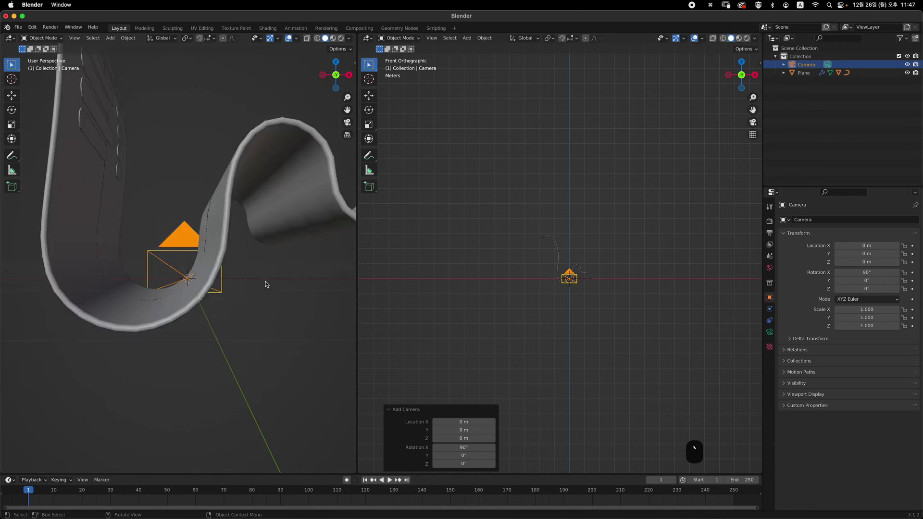
Step: Move the camera about -12.14 m along Y, working from the side view in the right viewport
click(570, 275)
click(569, 275)
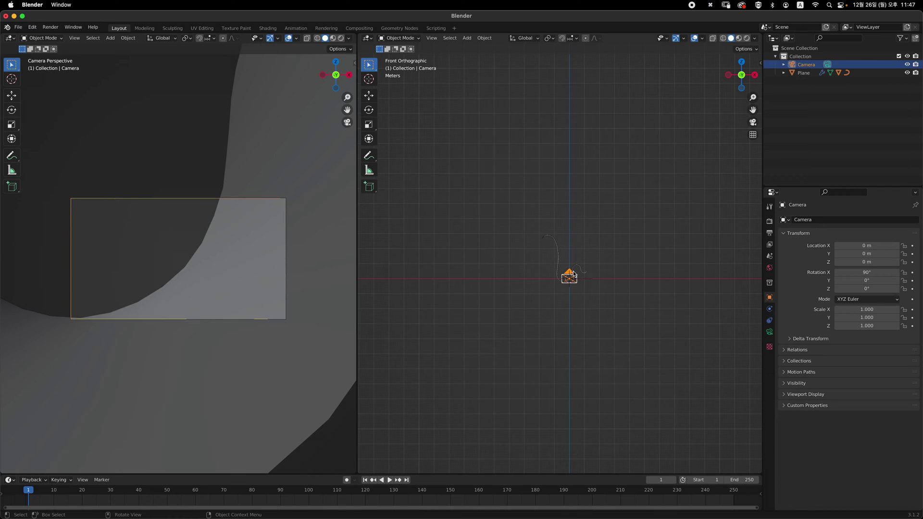
key(grave)
click(603, 266)
key(g)
key(y)
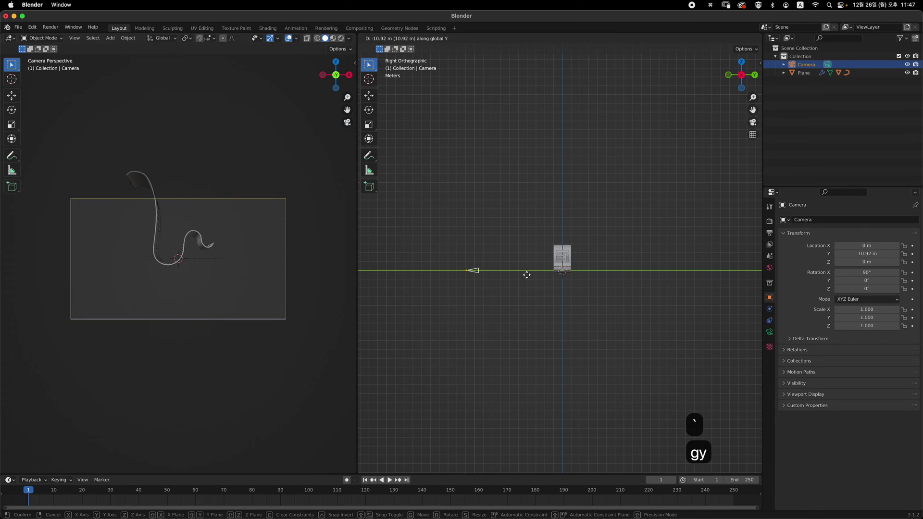
click(518, 278)
Step: Raise the camera about 1.31 m along Z and move it another -0.37 m along Y
key(g)
key(z)
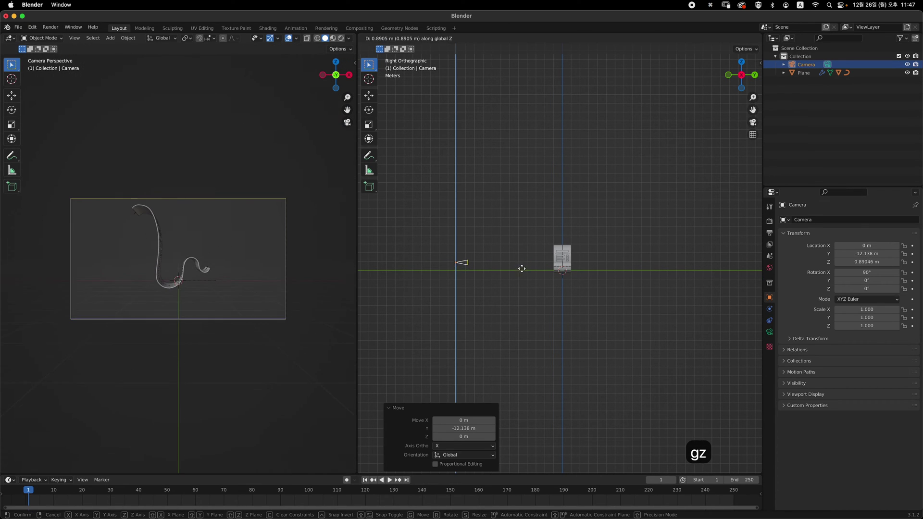
click(525, 265)
key(g)
key(y)
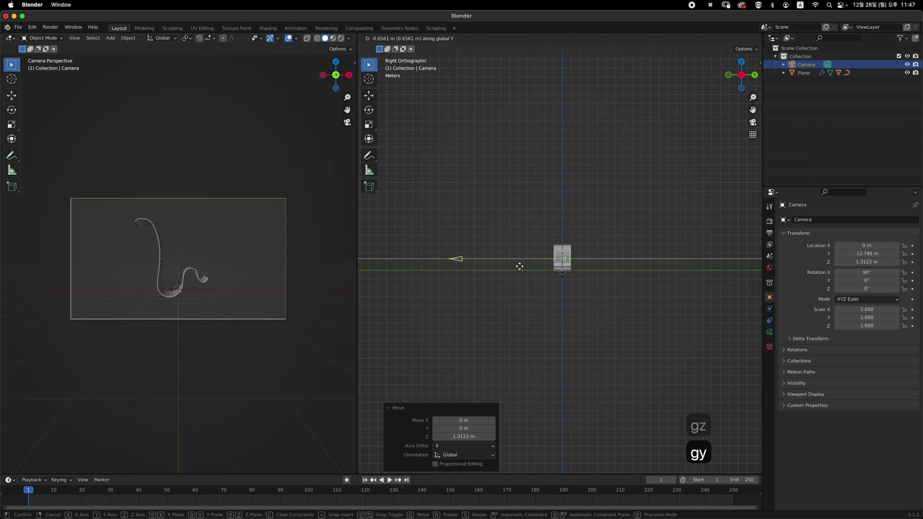
click(521, 265)
Step: Set the output resolution to 2000 × 2000 px
click(770, 234)
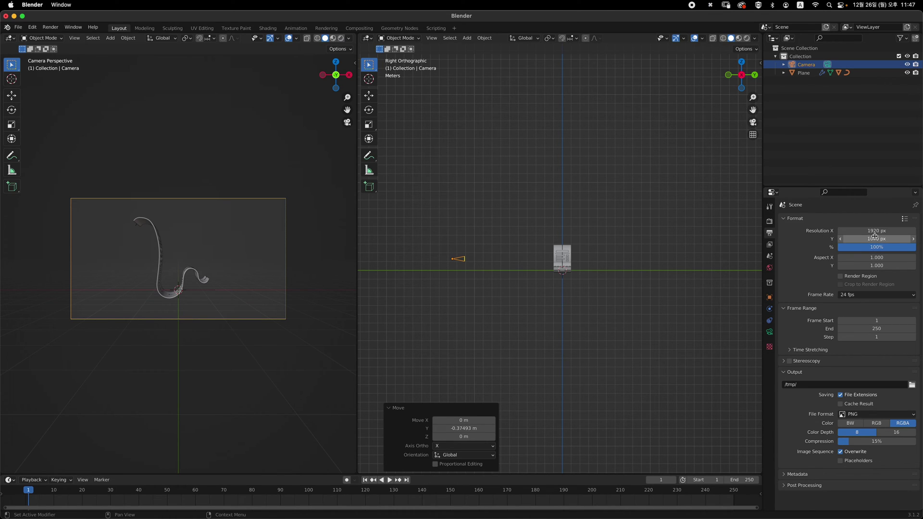
click(887, 232)
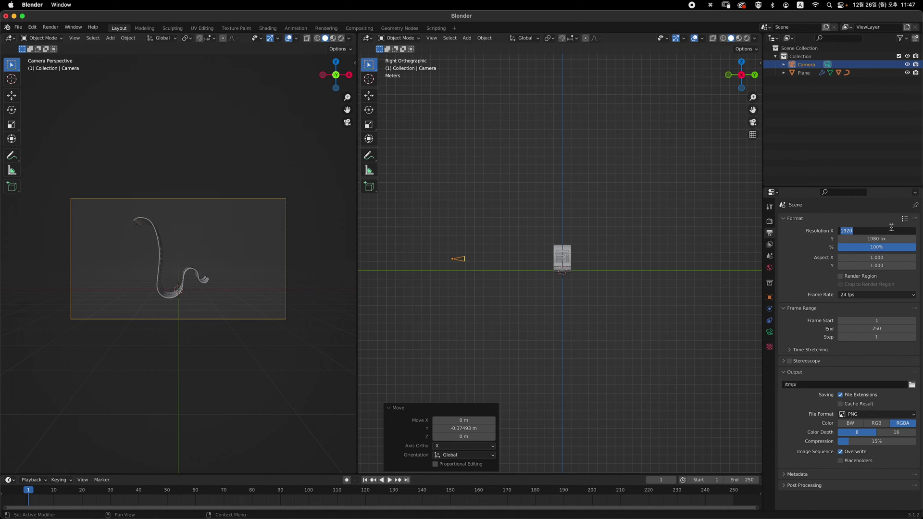
text(2000)
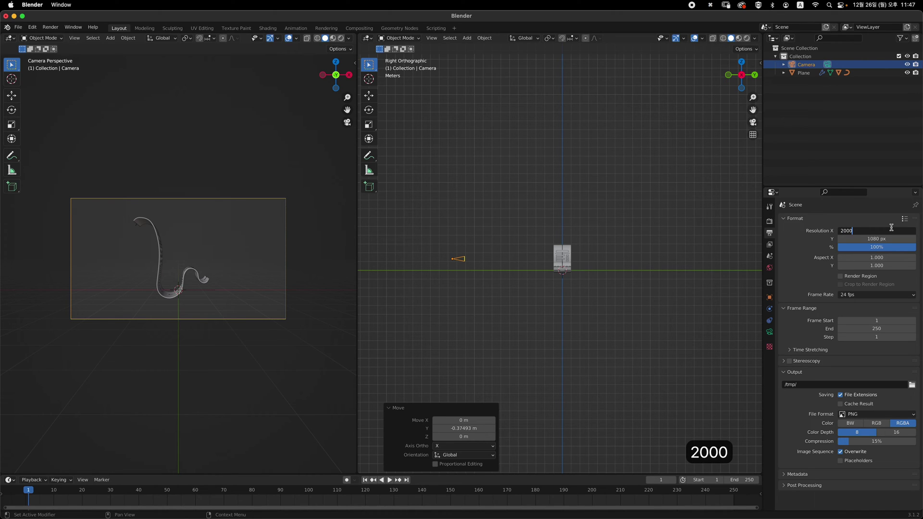
key(Tab)
text(2000)
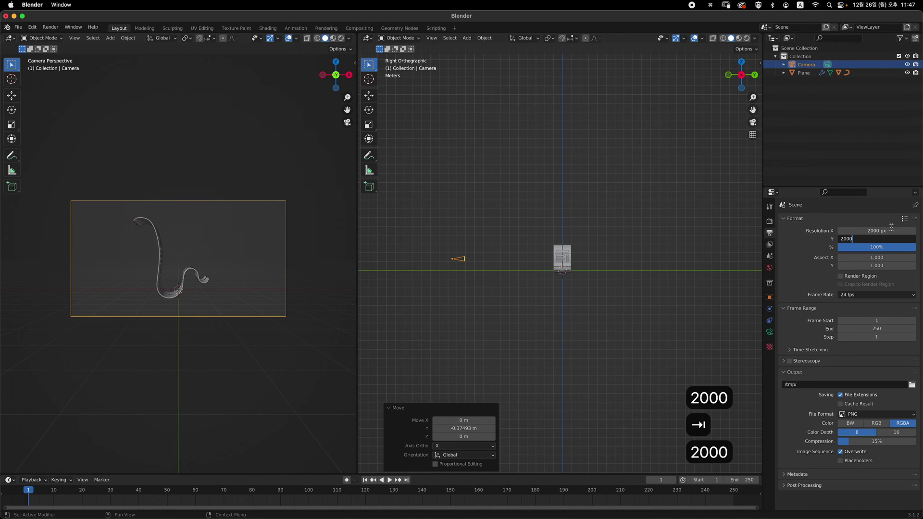
key(Return)
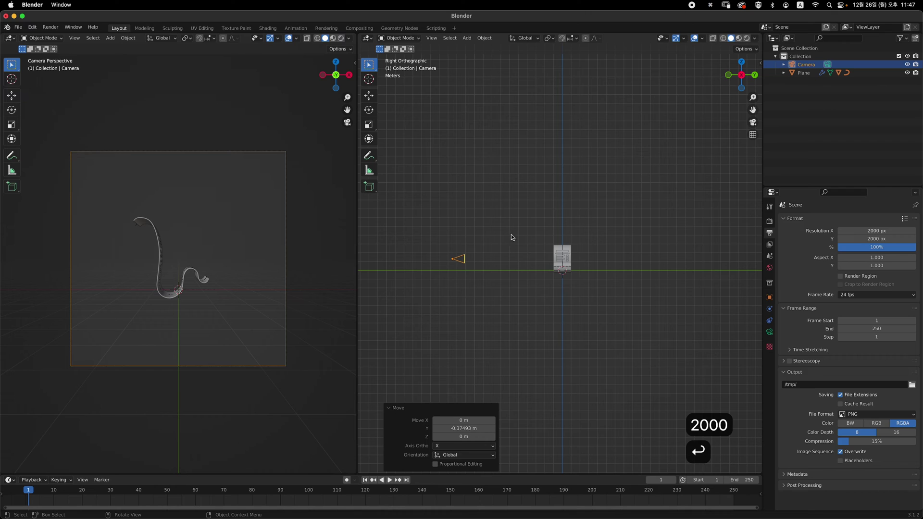
Step: Move the camera along Y, closer to the receipt, so the model appears larger in the camera frame
key(g)
key(y)
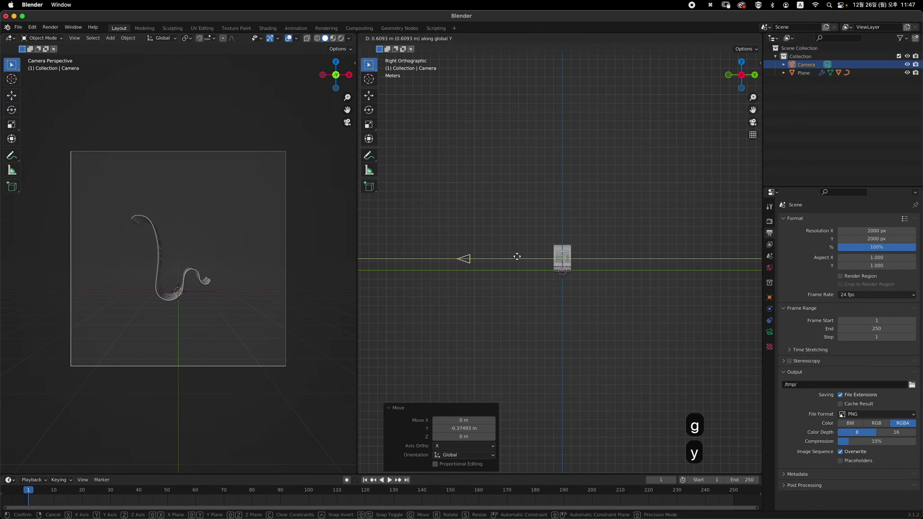
click(542, 256)
Step: Rotate the receipt -45.5° about the Z axis, working from the top view
middle_drag(541, 256, 583, 263)
click(570, 269)
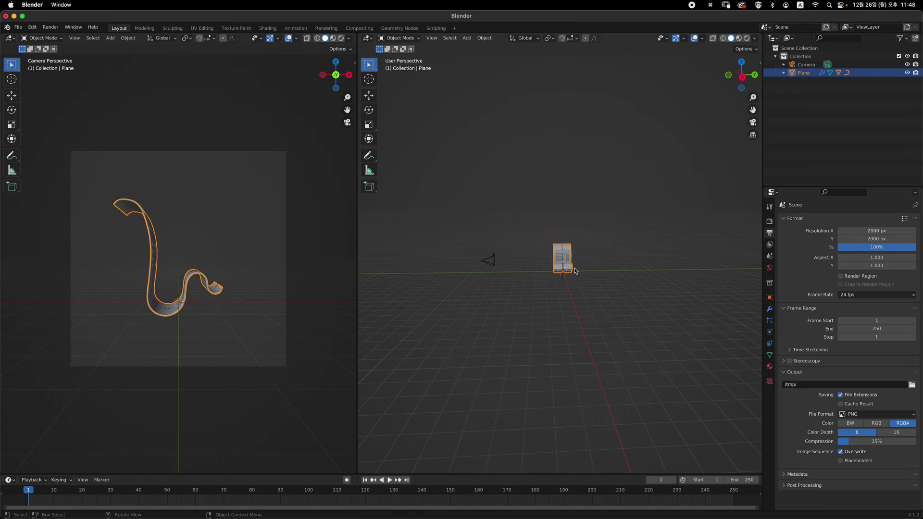
key(grave)
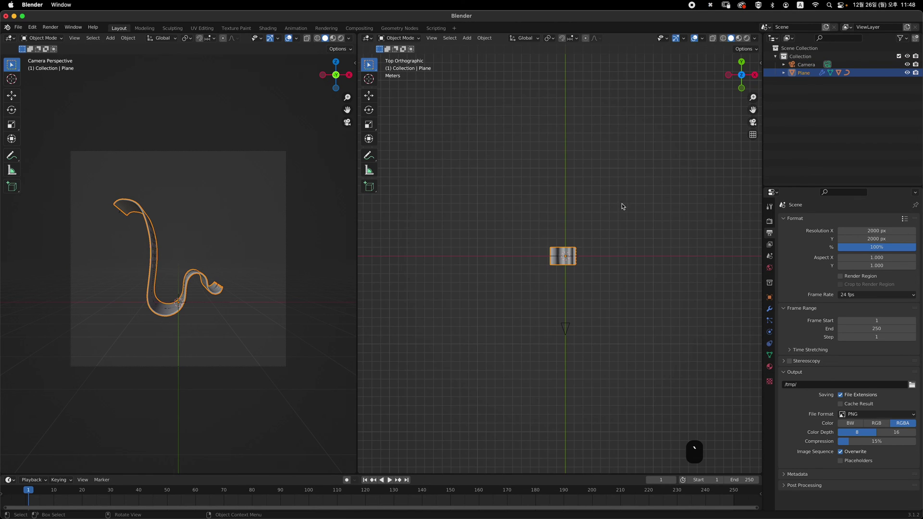
key(r)
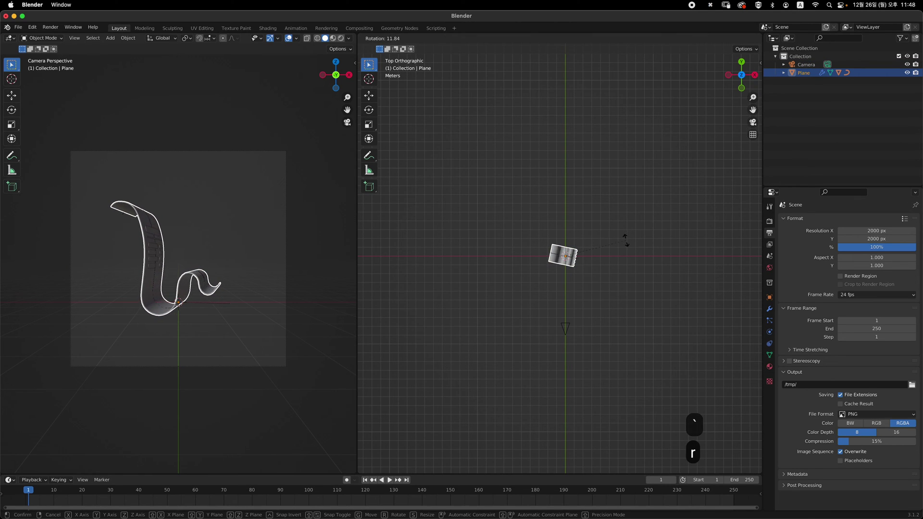
key(z)
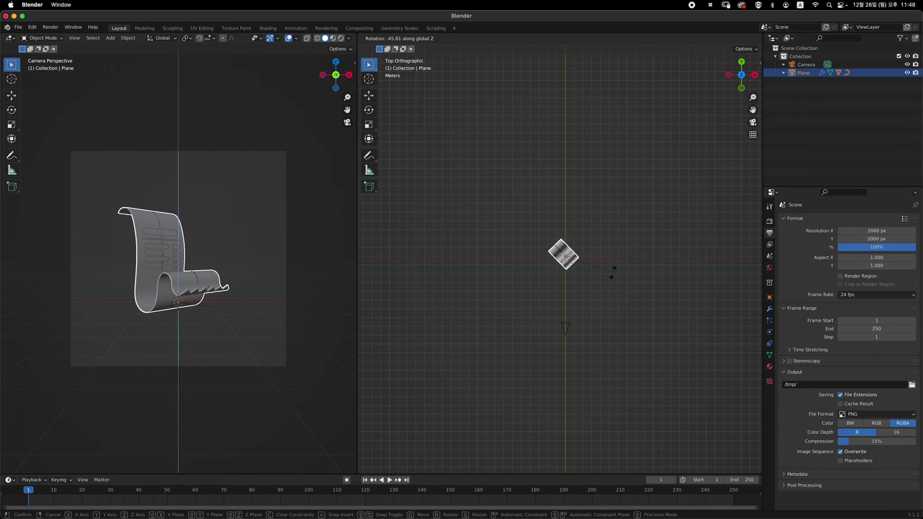
click(614, 272)
Step: Move the receipt about 0.31 m along X to centre it in the camera frame
key(g)
key(x)
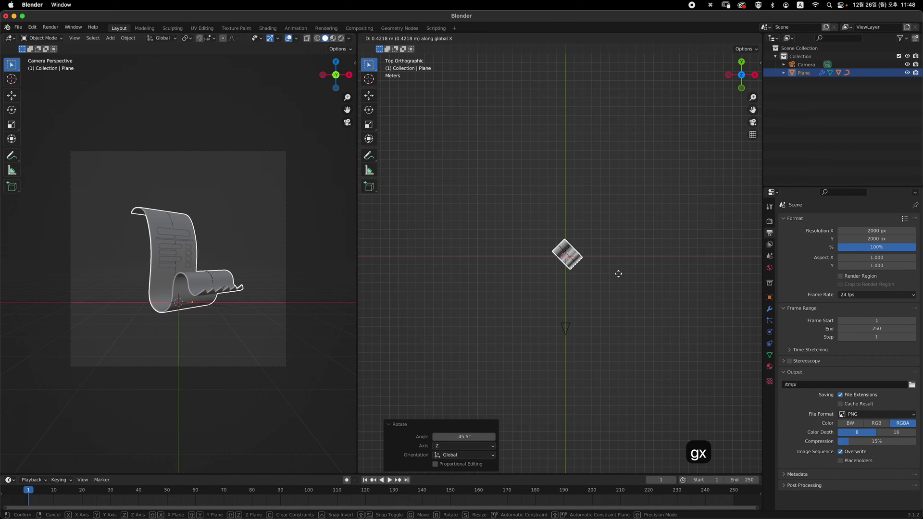
click(617, 270)
Step: From the front view, scale the receipt up uniformly by 1.12 and lower it slightly along Z
key(KP_1)
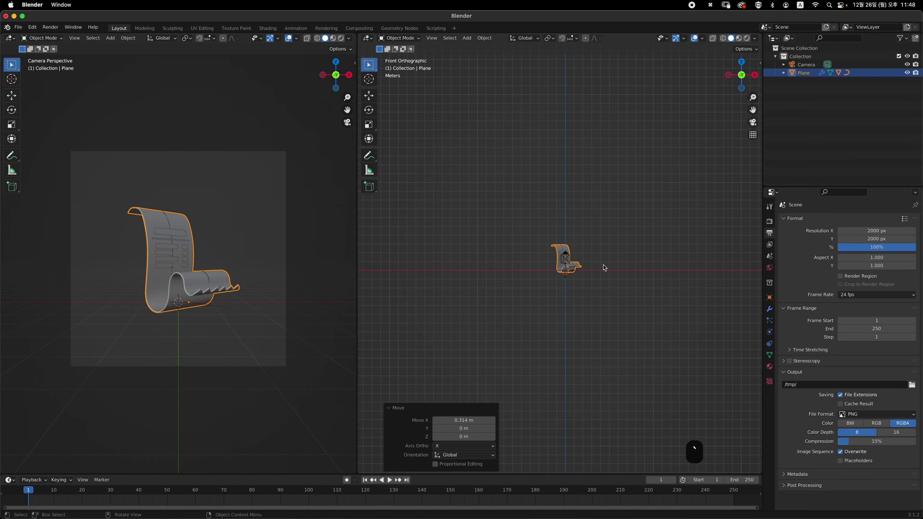
scroll(634, 234, up, 4)
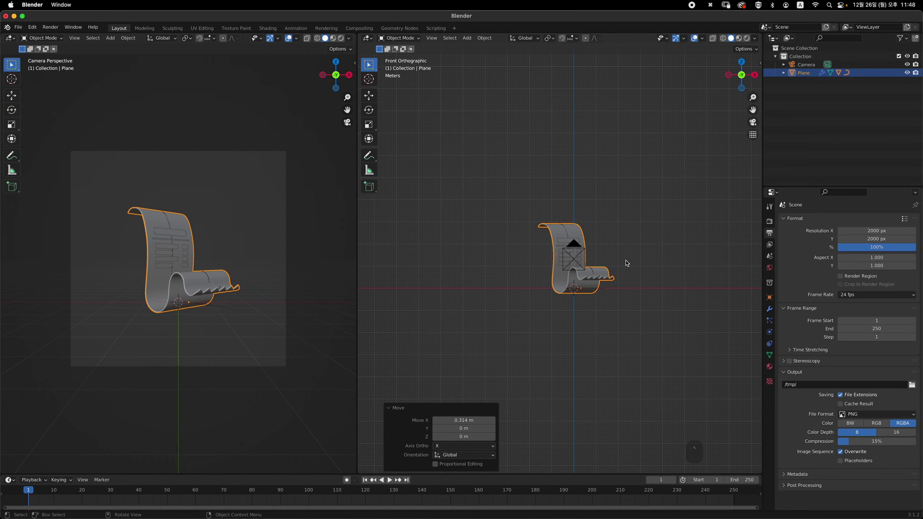
key(s)
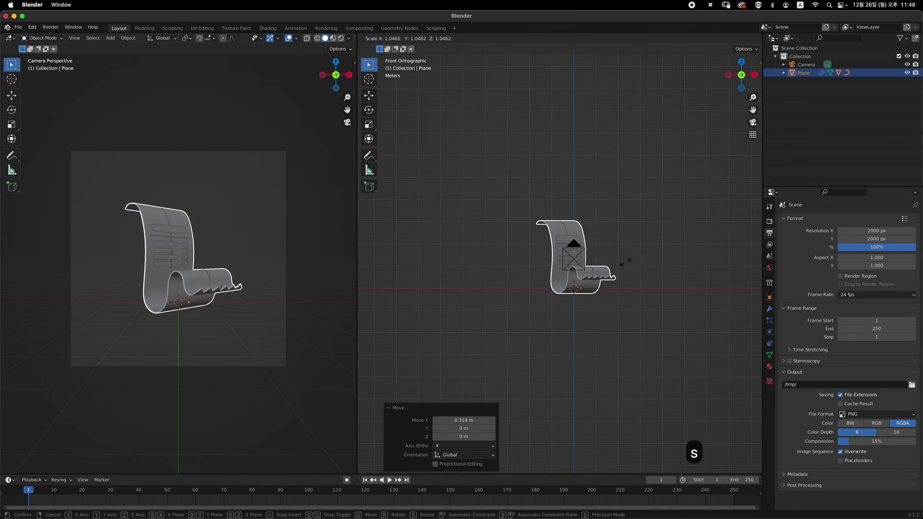
click(630, 265)
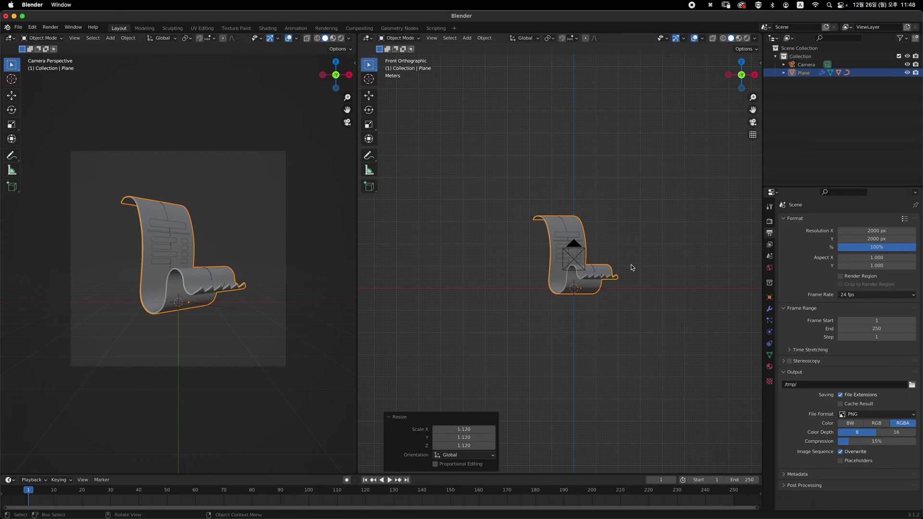
key(g)
key(z)
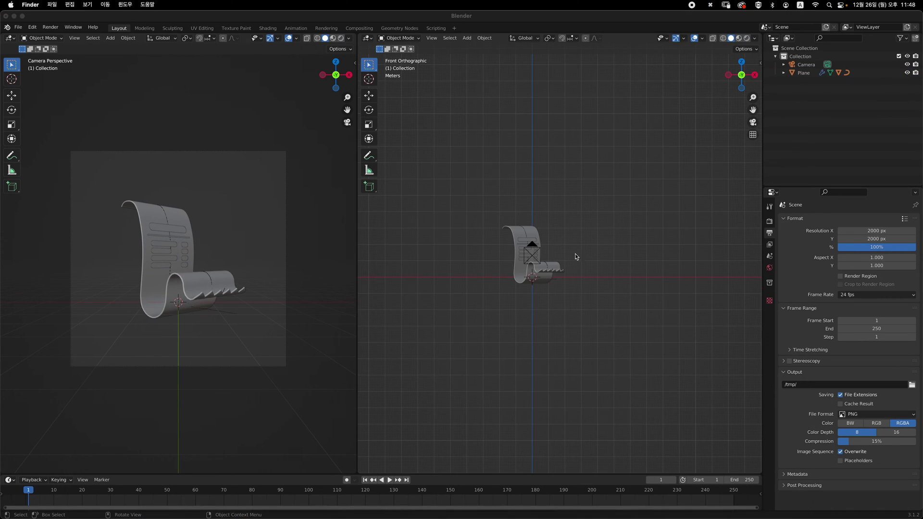
Step: Add a mesh plane and move it about -0.96 m along Z, below the receipt
click(575, 253)
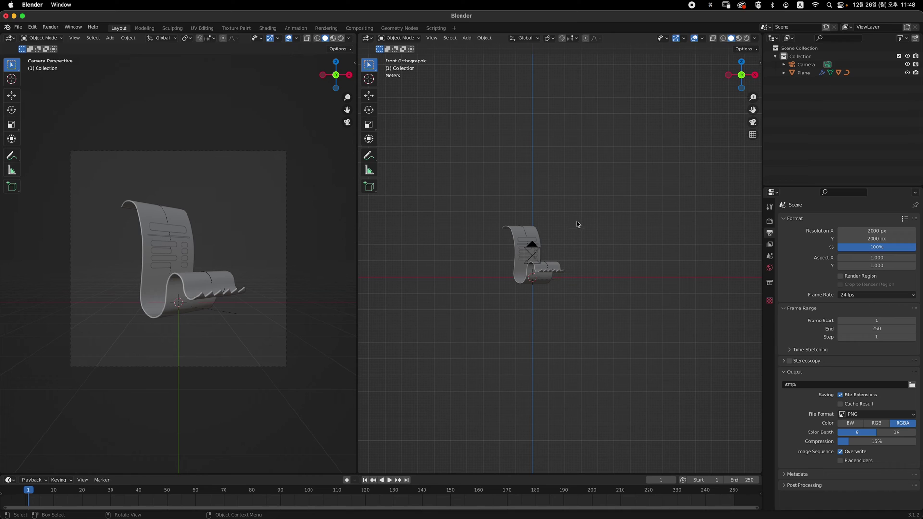
key(shift+a)
mouse_move(588, 215)
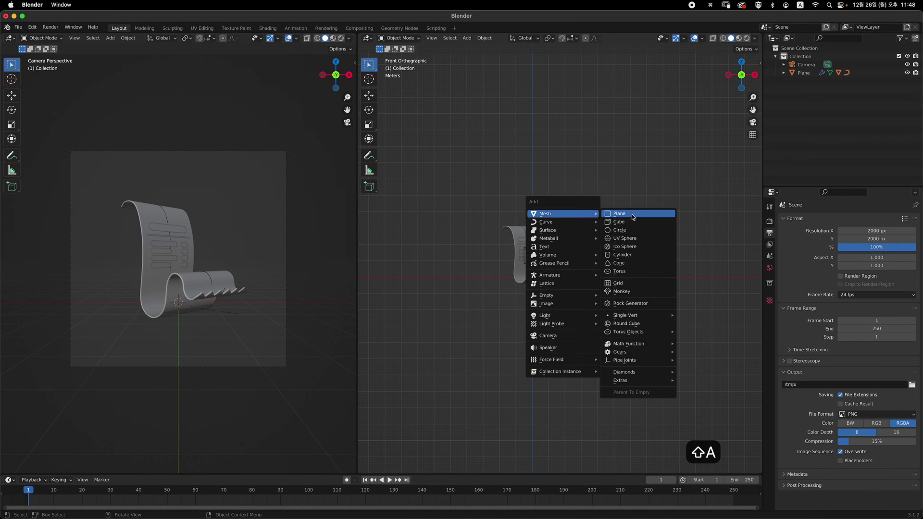
click(632, 217)
key(g)
key(z)
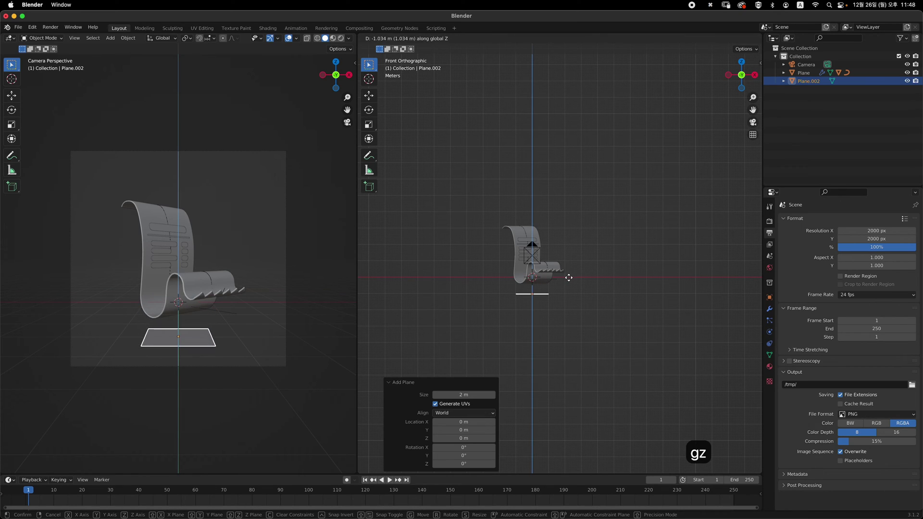
click(571, 278)
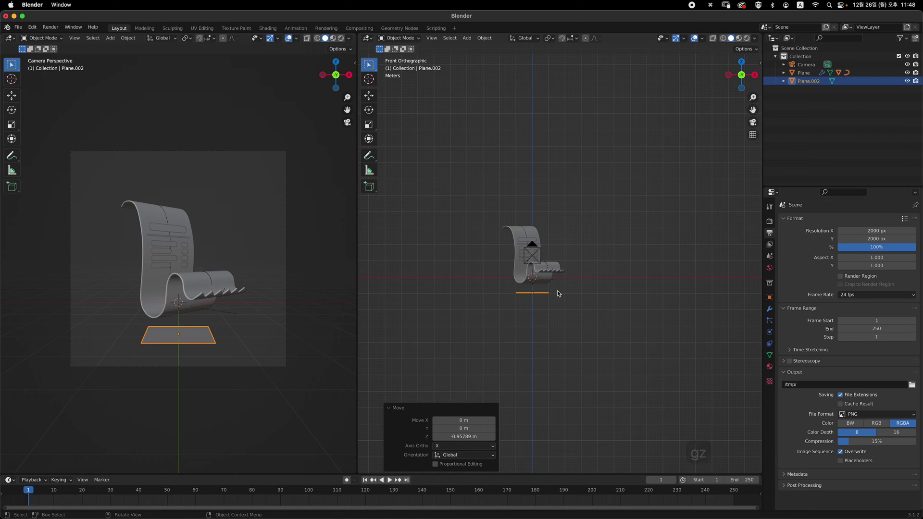
Step: Scale the plane up uniformly in passes of about 3.9, 1.68 and 1.12 into a wide floor, then shrink it slightly
key(s)
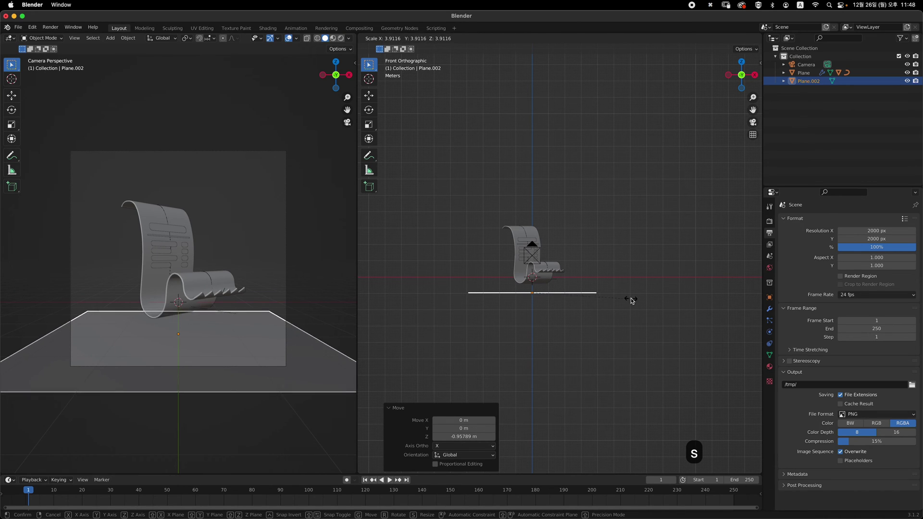
click(633, 301)
middle_drag(633, 301, 570, 310)
key(s)
click(671, 336)
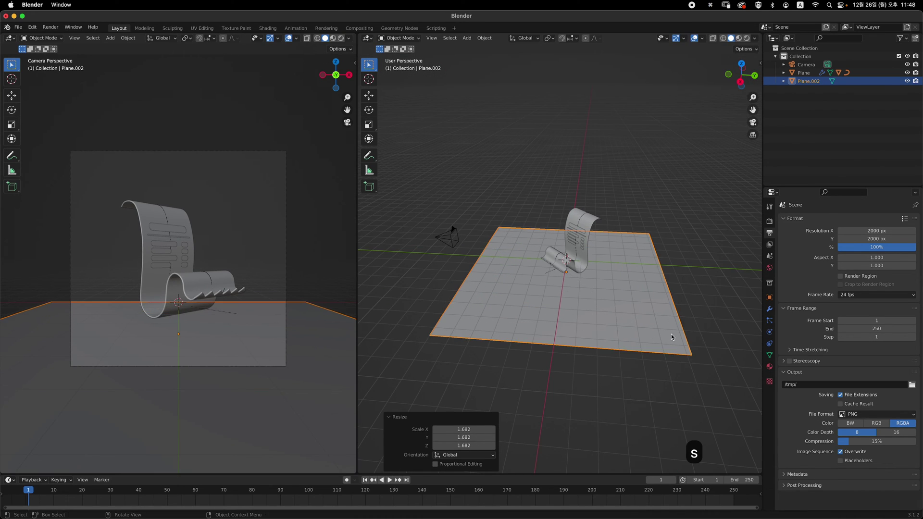
shift+middle_drag(672, 336, 591, 289)
key(s)
click(602, 315)
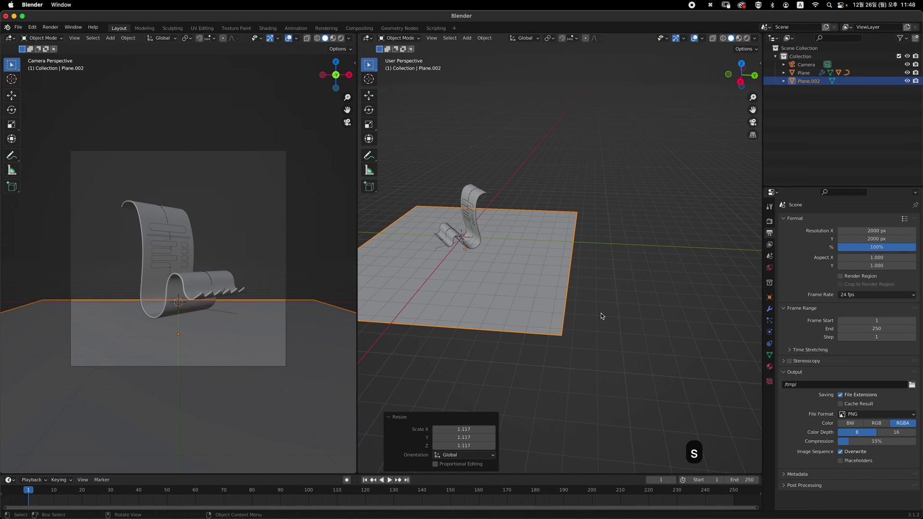
key(s)
click(588, 304)
Step: Extrude the floor plane's back edge about 12.74 m up along Z to form a wall behind the receipt
key(Tab)
key(2)
click(575, 275)
key(grave)
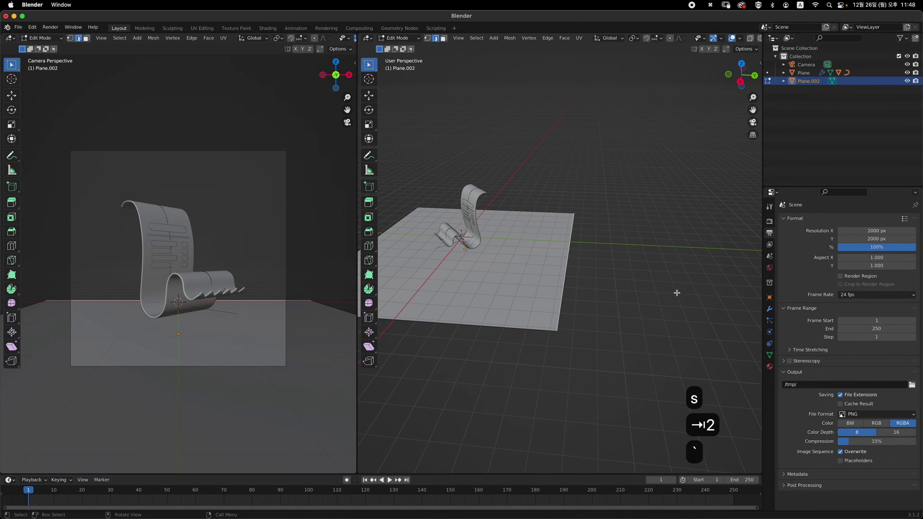
mouse_move(584, 292)
middle_down()
mouse_move(605, 308)
mouse_move(634, 261)
mouse_move(592, 294)
mouse_move(527, 285)
mouse_move(589, 281)
mouse_move(580, 308)
middle_up()
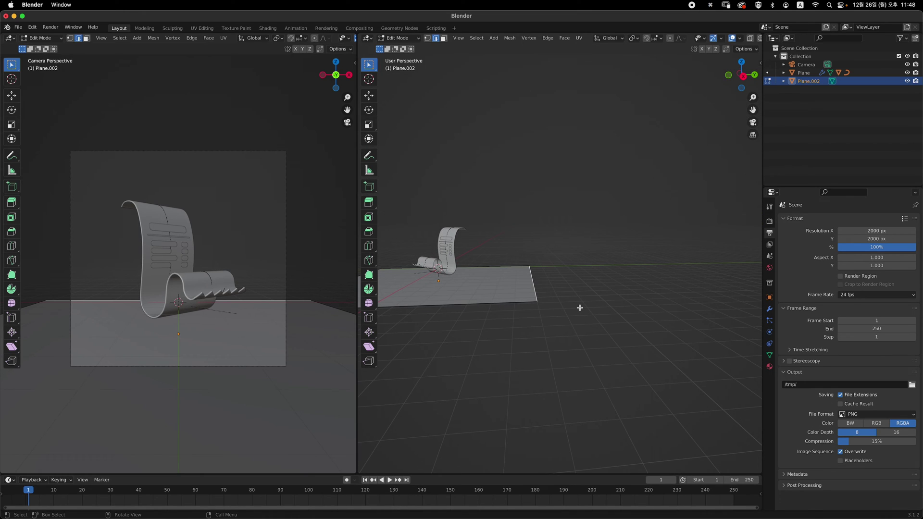
key(e)
key(z)
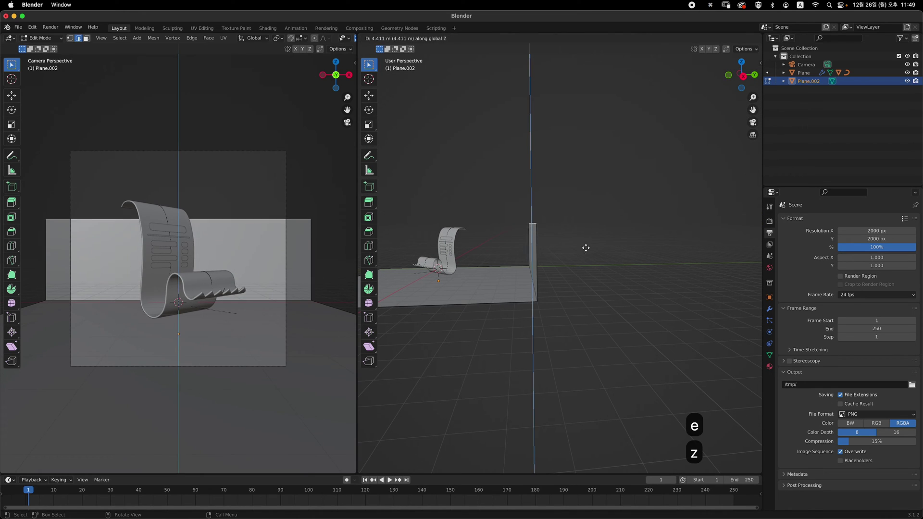
click(601, 144)
Step: Bevel the edge between floor and wall about 0.62 m wide with 4 segments, and return to Object Mode
middle_drag(539, 195, 550, 259)
middle_drag(540, 291, 531, 293)
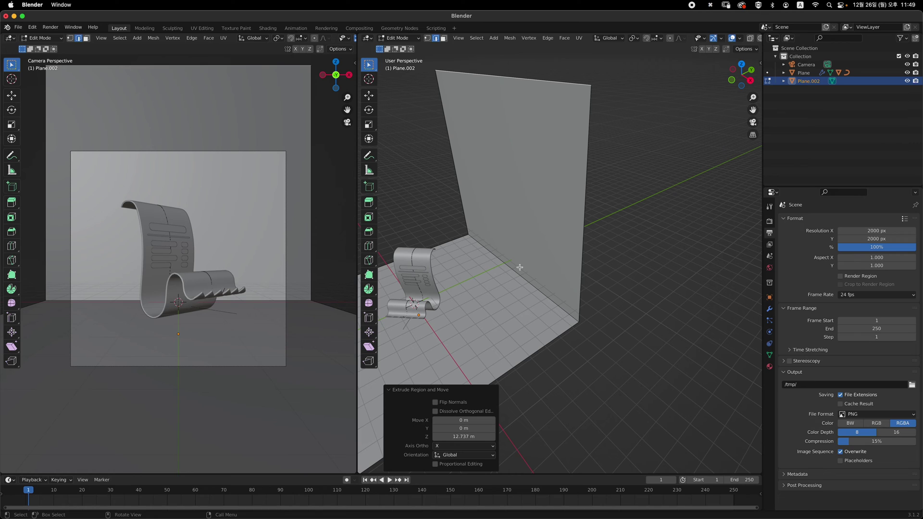
click(518, 274)
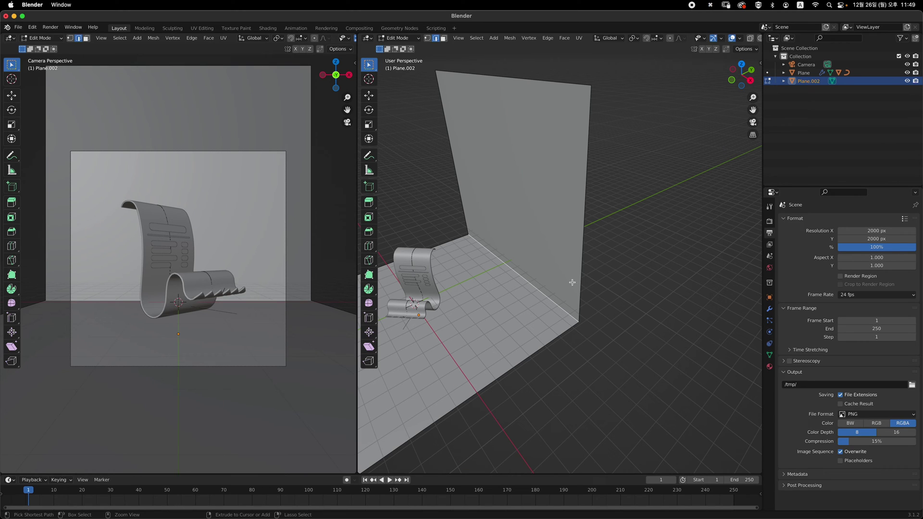
key(super+b)
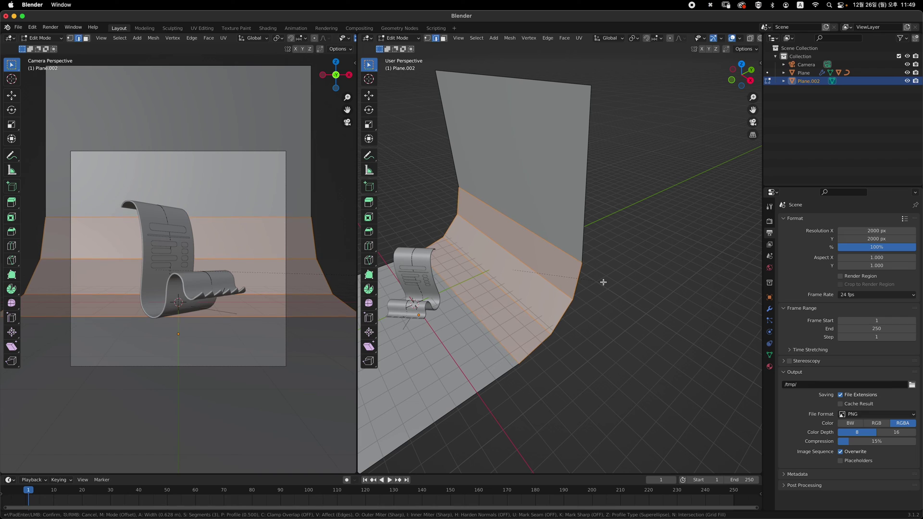
key(Page_Up)
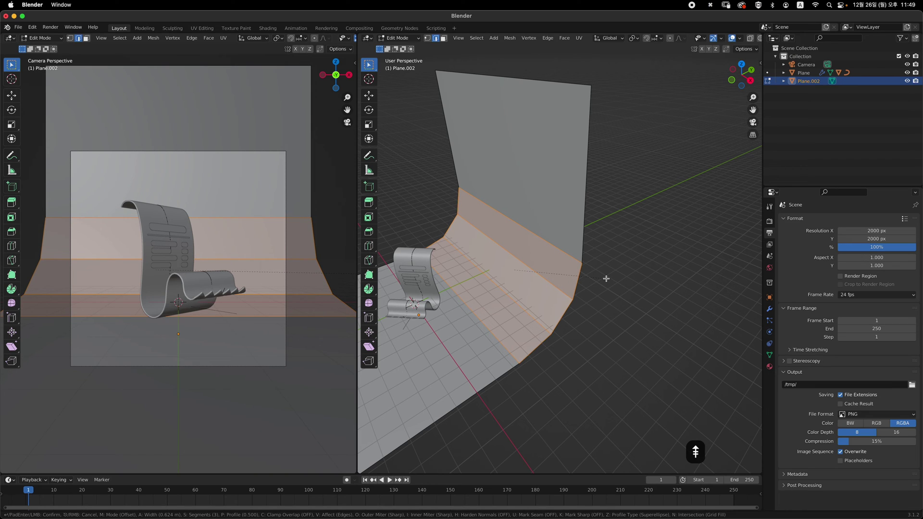
key(Page_Up)
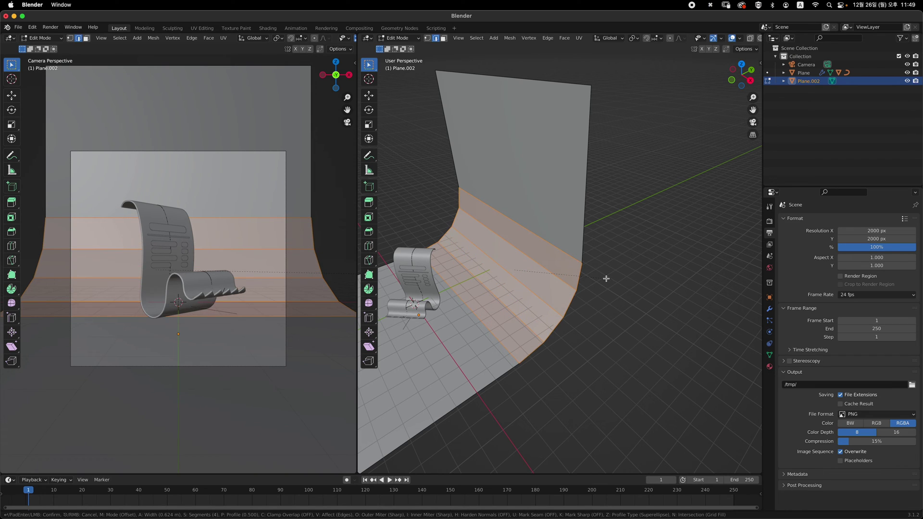
key(Return)
shift+middle_drag(559, 387, 583, 369)
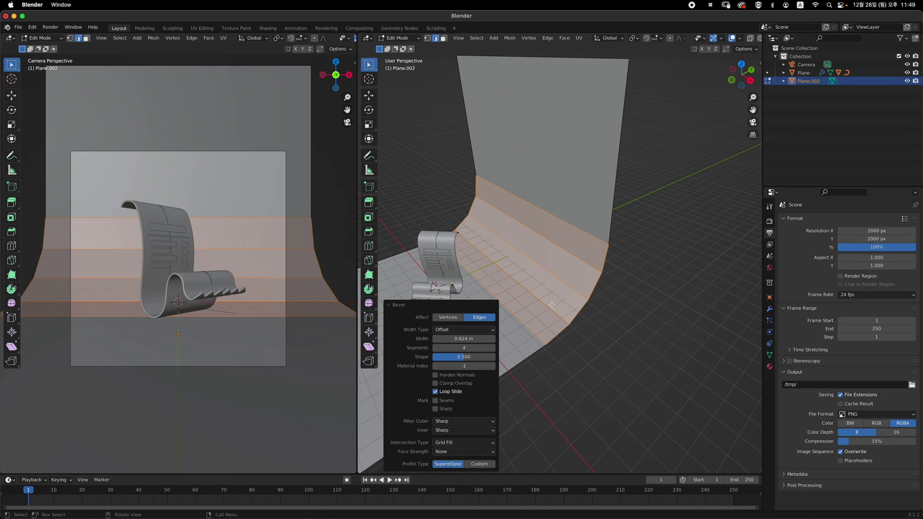
middle_drag(552, 304, 569, 245)
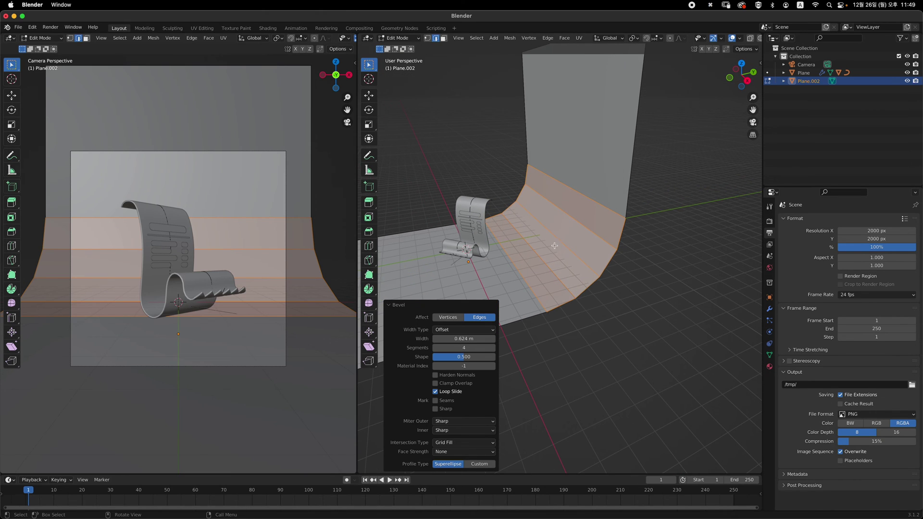
key(Tab)
Step: Scale the whole curved backdrop up uniformly by about 1.2
mouse_move(604, 298)
middle_down()
mouse_move(610, 304)
mouse_move(598, 303)
middle_up()
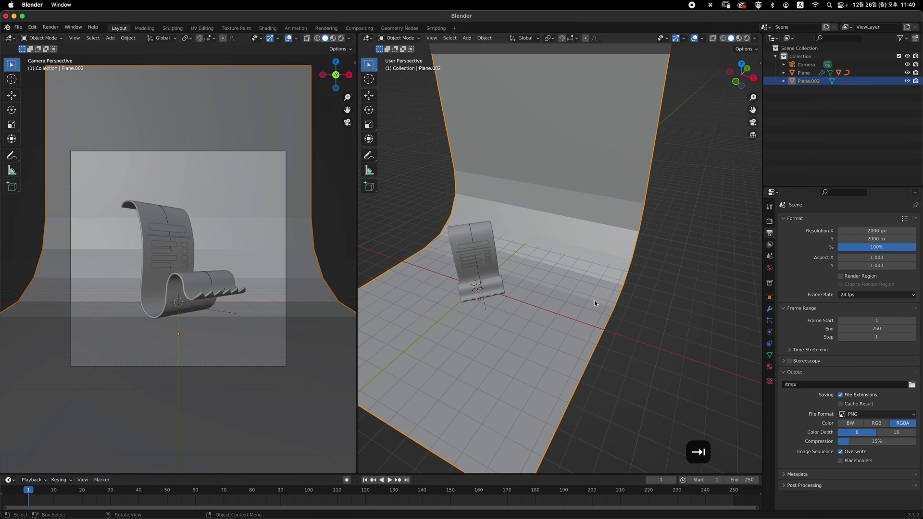
key(s)
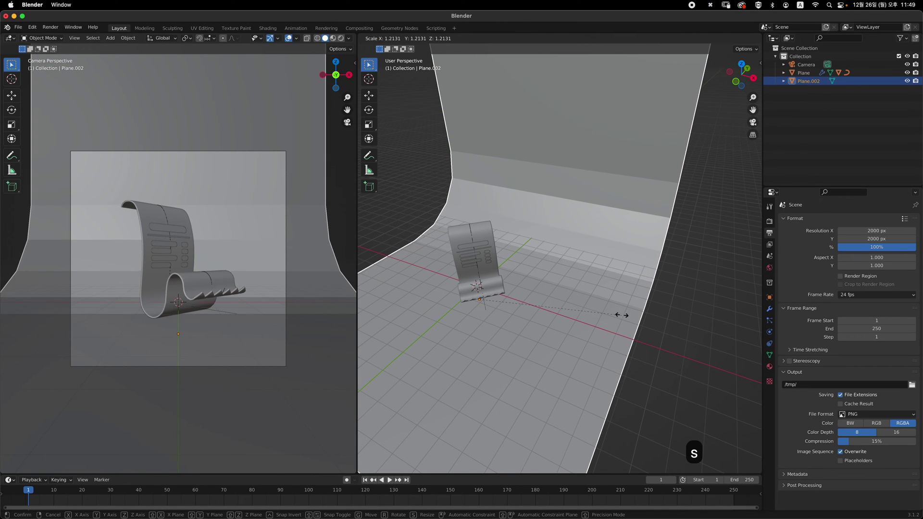
click(621, 315)
Step: Apply smooth shading to the backdrop
middle_drag(621, 314, 633, 294)
key(grave)
mouse_move(607, 235)
ctrl+middle_down()
mouse_move(607, 267)
mouse_move(564, 267)
mouse_move(604, 234)
ctrl+middle_up()
right_click(592, 232)
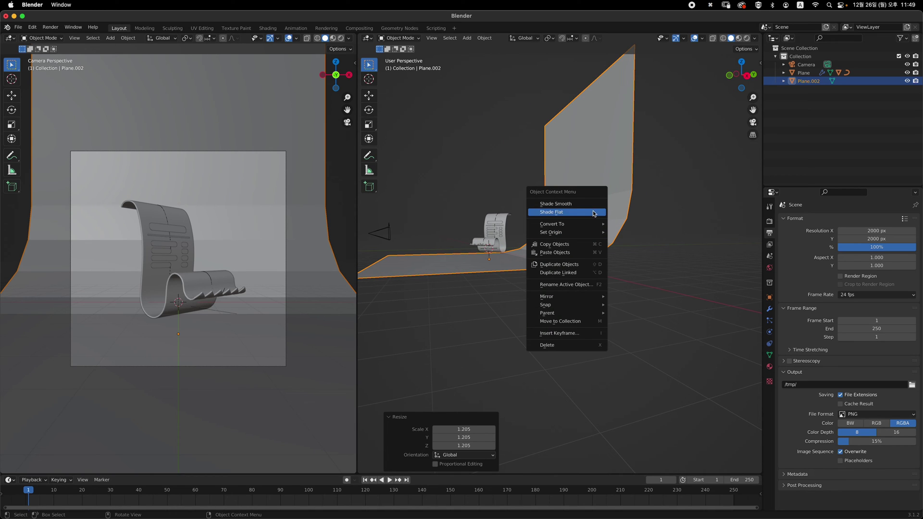
click(585, 209)
middle_drag(524, 239, 581, 256)
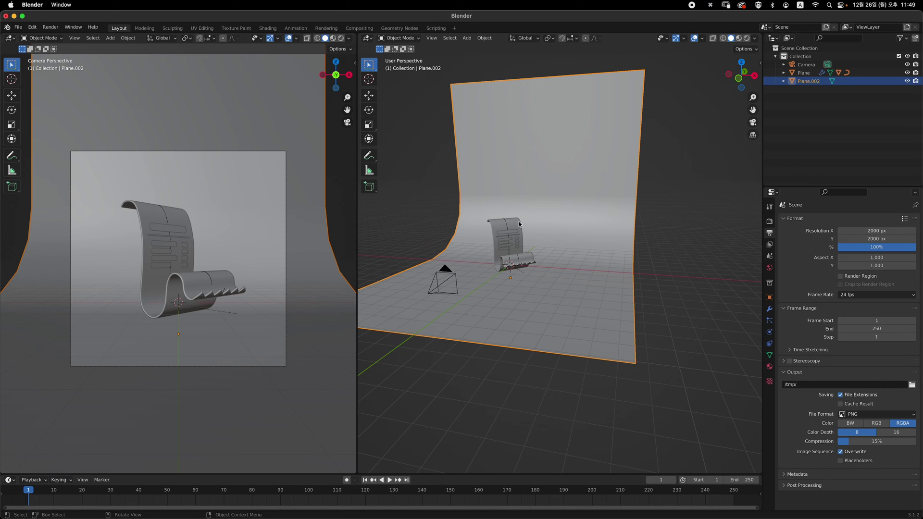
Step: Set the render engine to Cycles and show the camera view in rendered shading
ctrl+middle_drag(518, 221, 538, 208)
key(grave)
shift+middle_drag(613, 222, 586, 226)
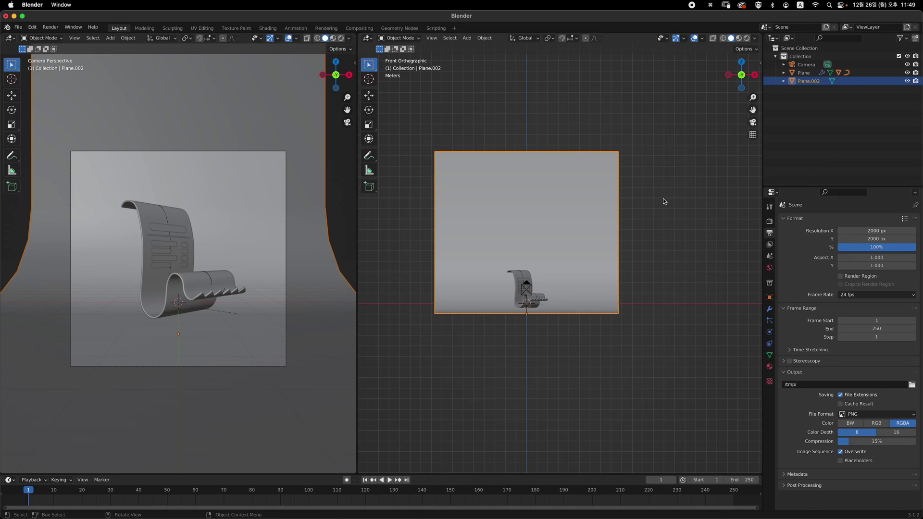
click(769, 222)
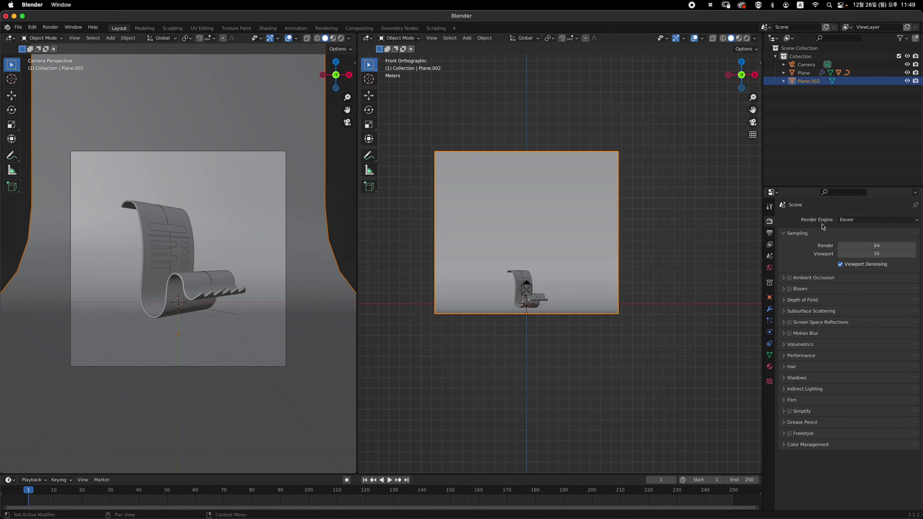
click(865, 221)
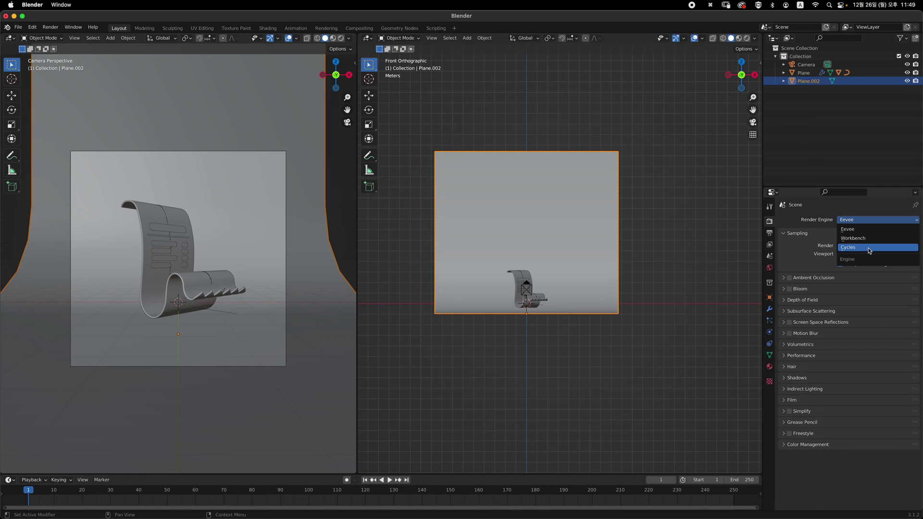
click(869, 248)
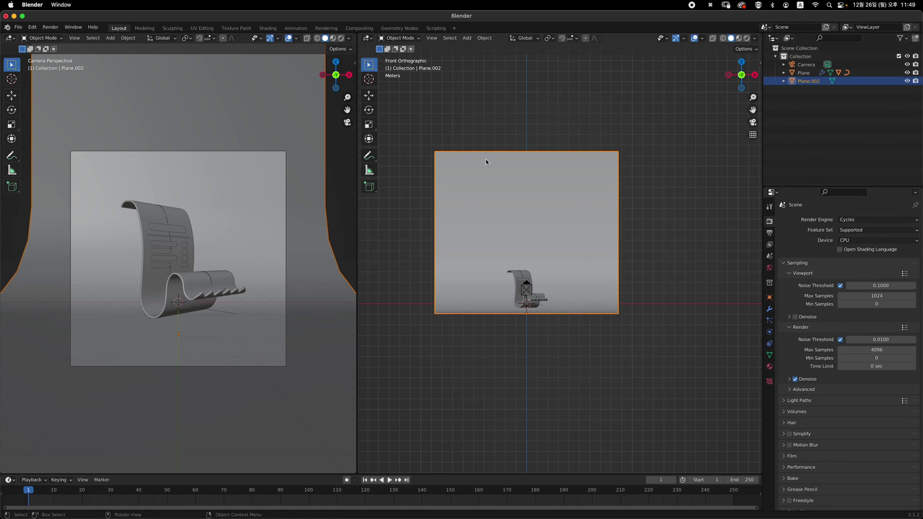
click(341, 39)
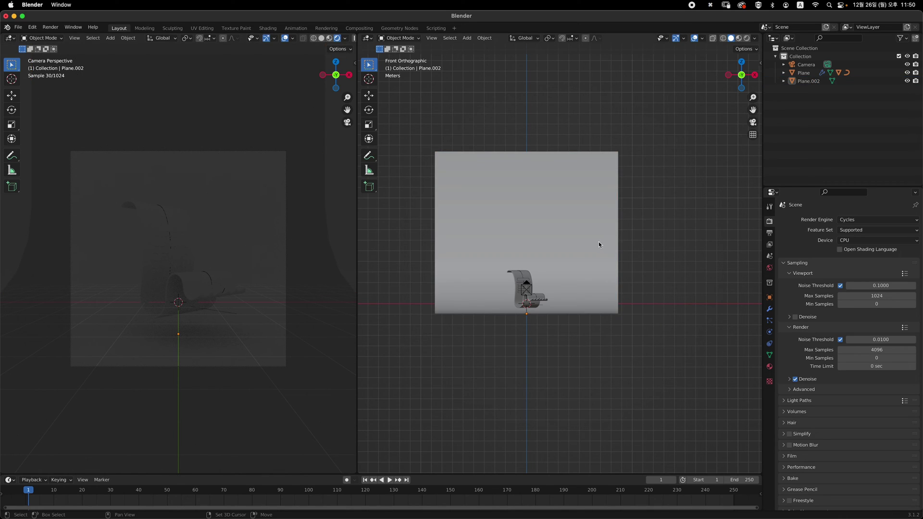
Step: Add an area light and move it about -5.18 m along X, -4.6 m along Y and 9.51 m up along Z
shift+middle_drag(544, 247, 571, 221)
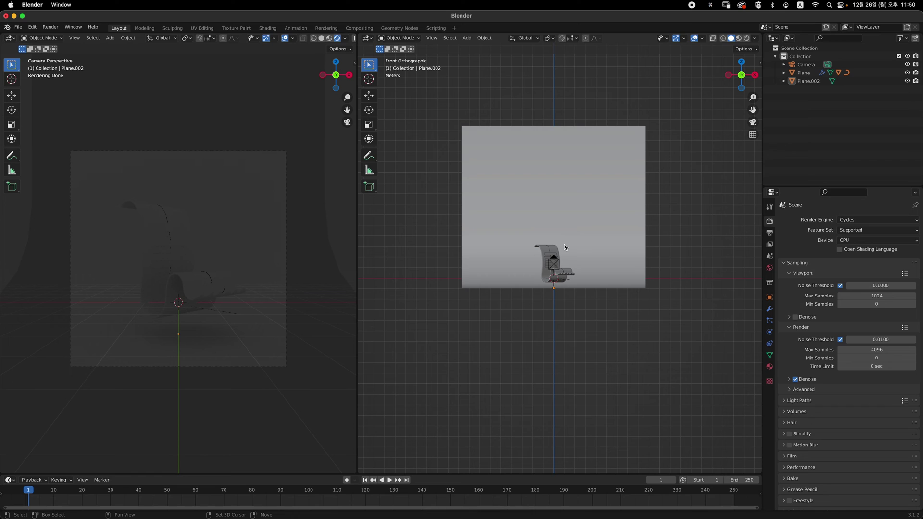
key(shift+a)
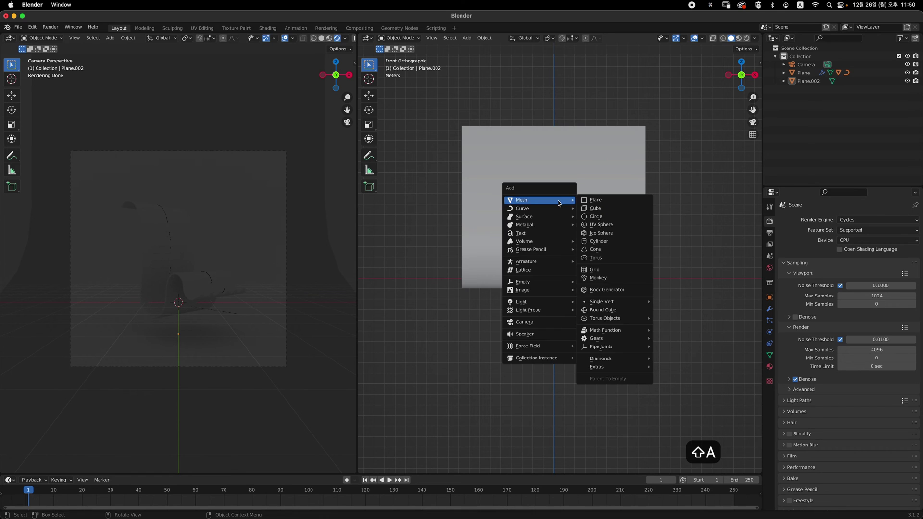
mouse_move(547, 304)
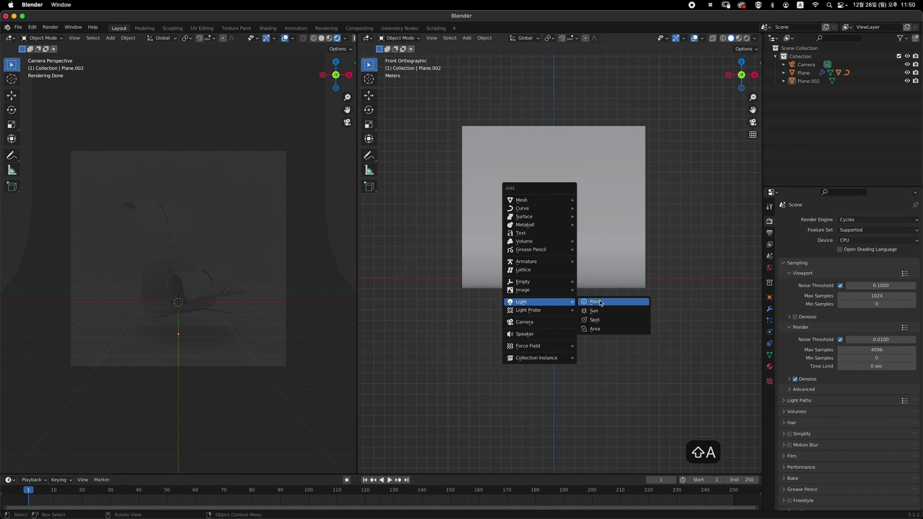
click(615, 334)
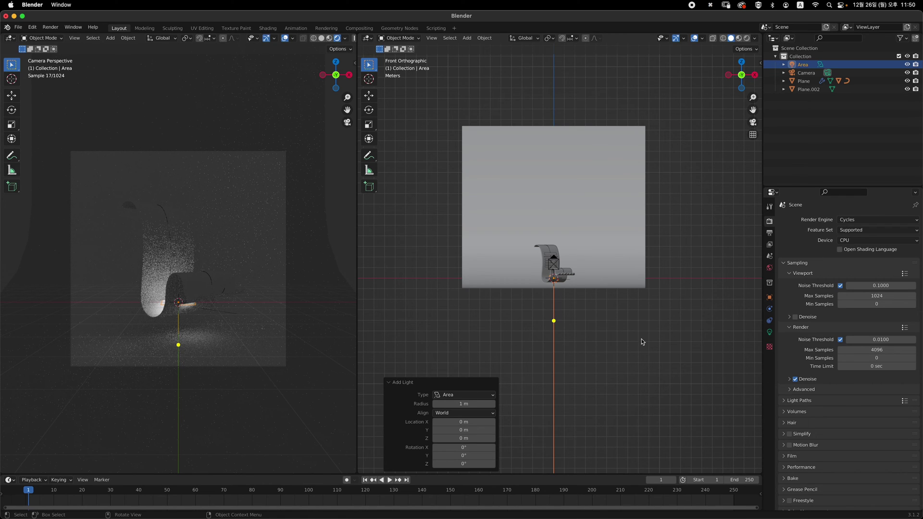
key(g)
click(583, 235)
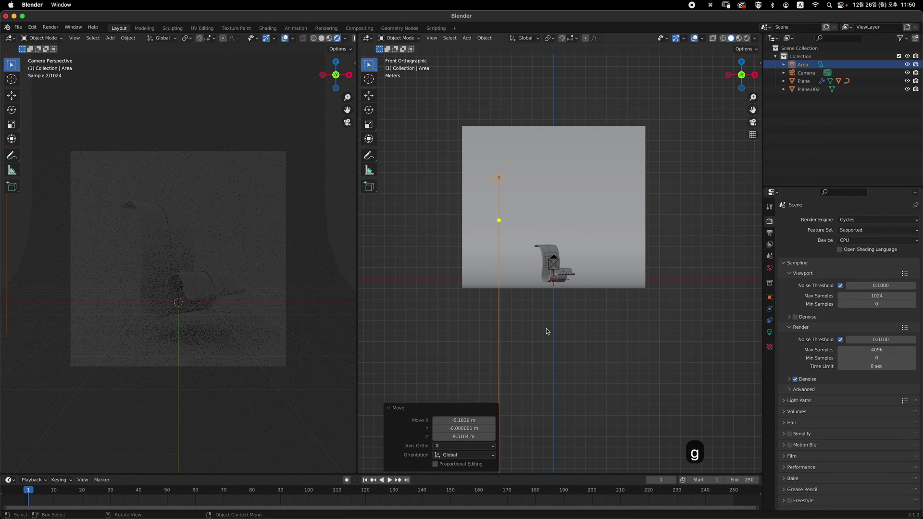
key(grave)
key(g)
key(y)
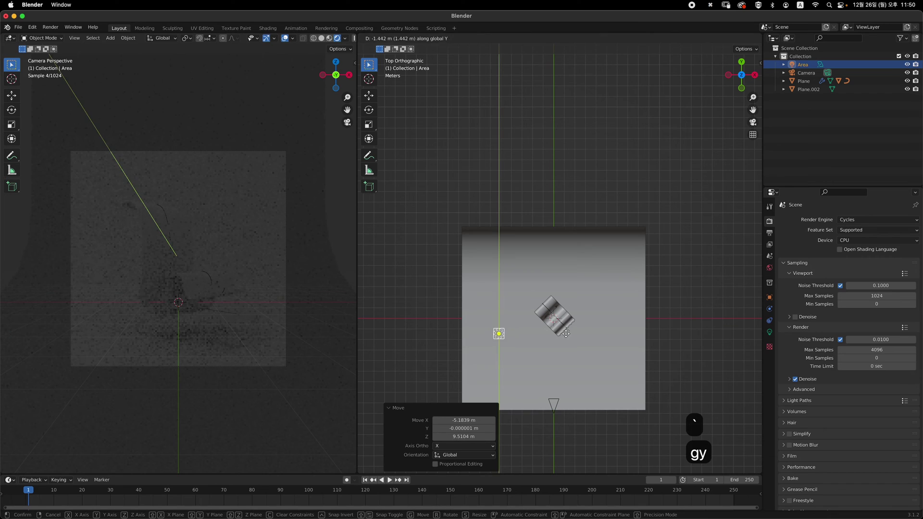
click(568, 359)
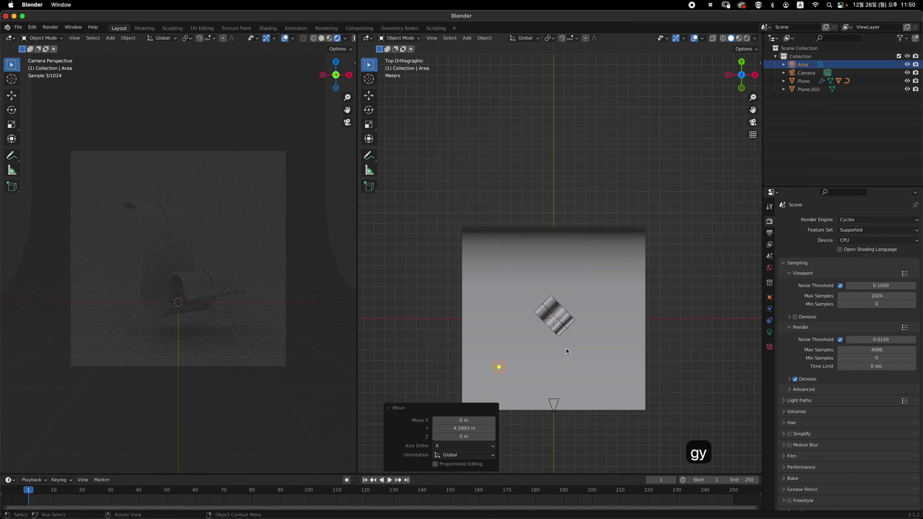
Step: Aim the area light at the receipt, rotating it about -31.6° and -6.25° in front view and -41.6° in top view
key(grave)
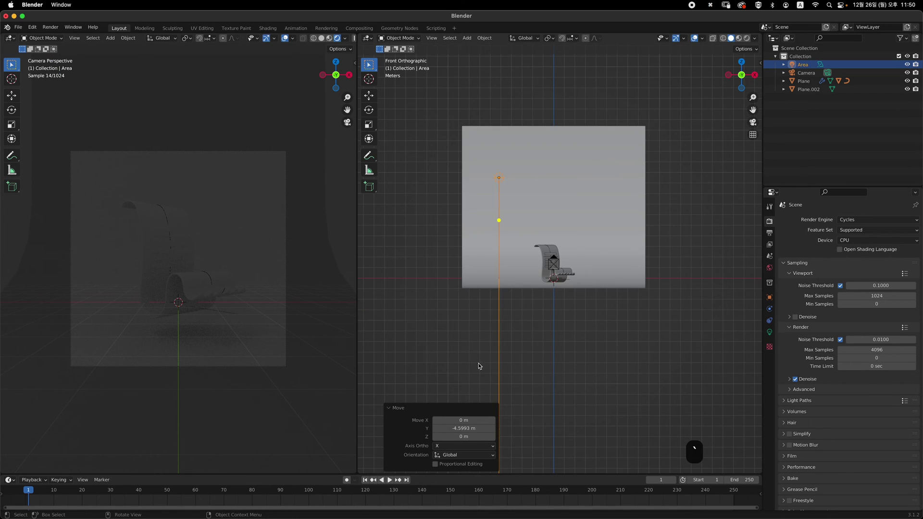
key(r)
click(590, 336)
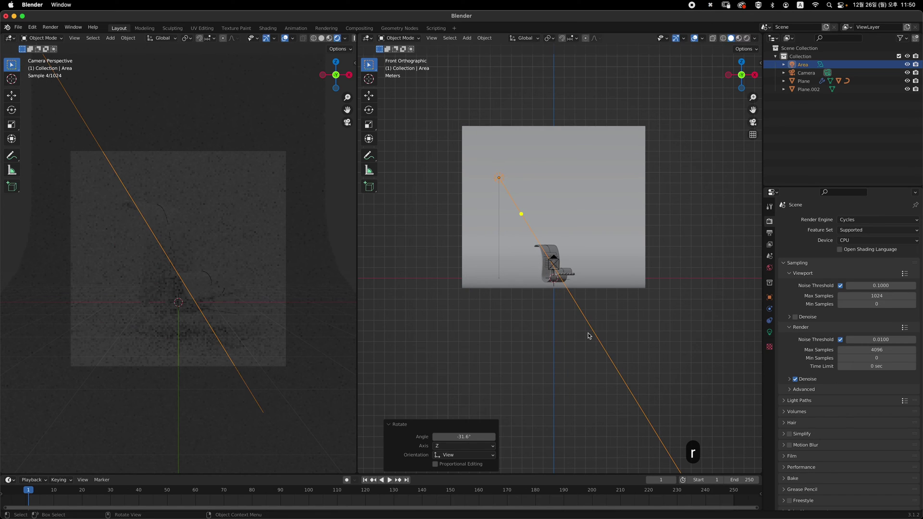
key(grave)
key(r)
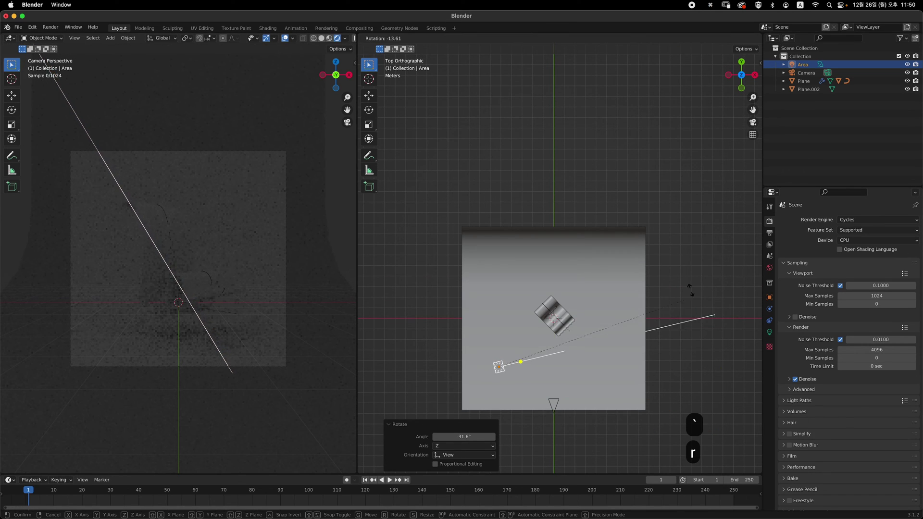
click(631, 222)
key(grave)
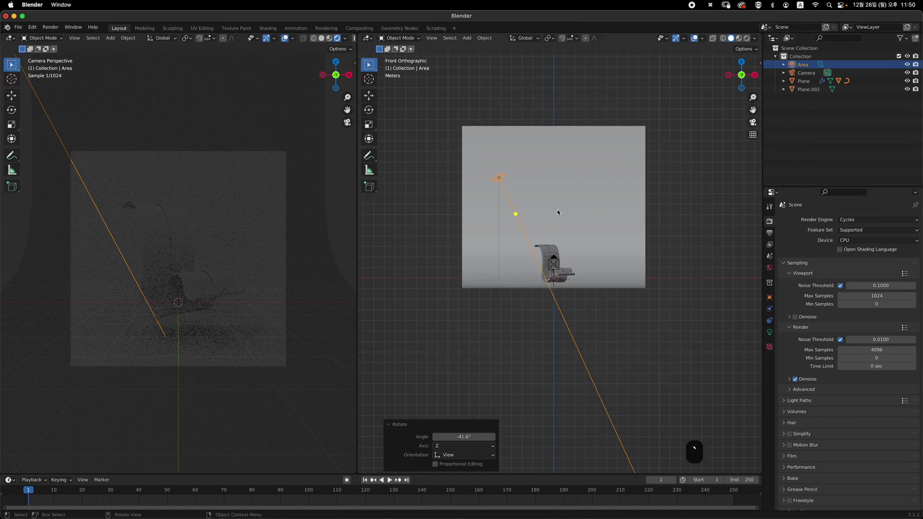
key(r)
click(625, 303)
Step: Move the area light farther toward -X and re-aim it, rotating about -4.87° in front view and -1.89° in top view
key(g)
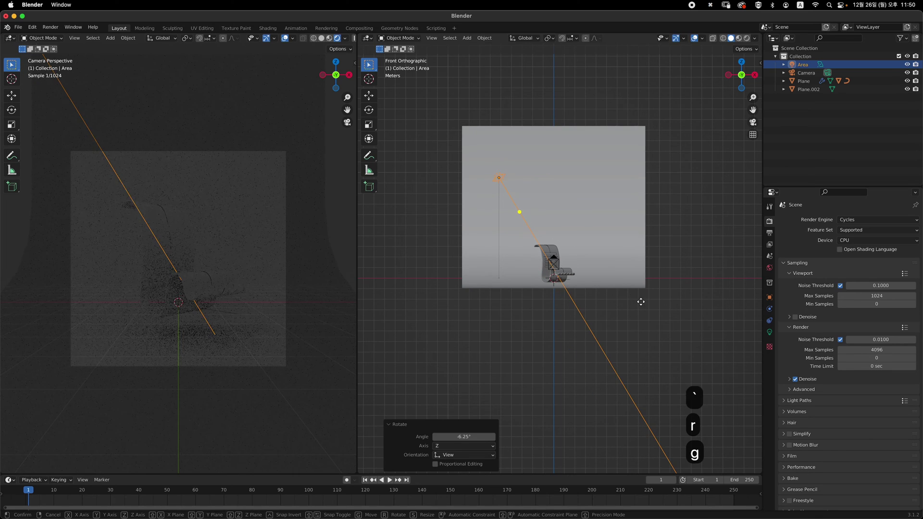
click(628, 302)
key(r)
click(647, 298)
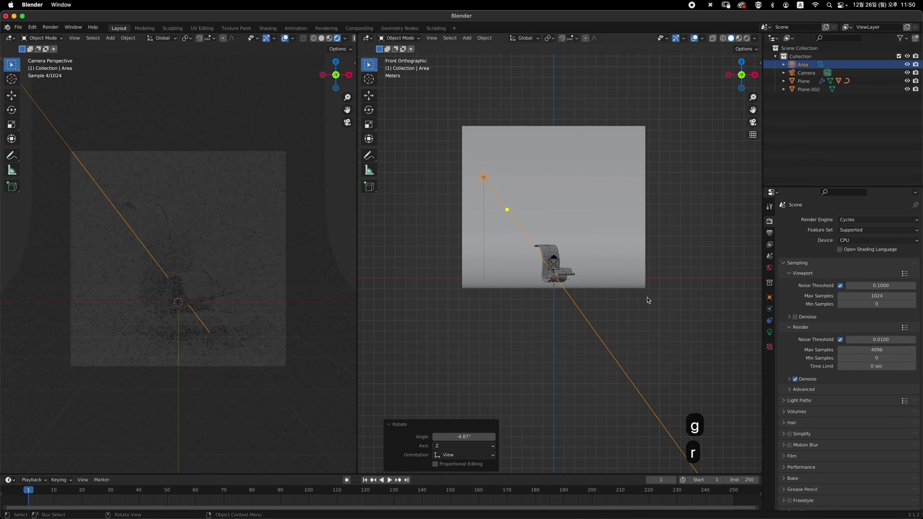
key(grave)
key(r)
click(665, 275)
key(grave)
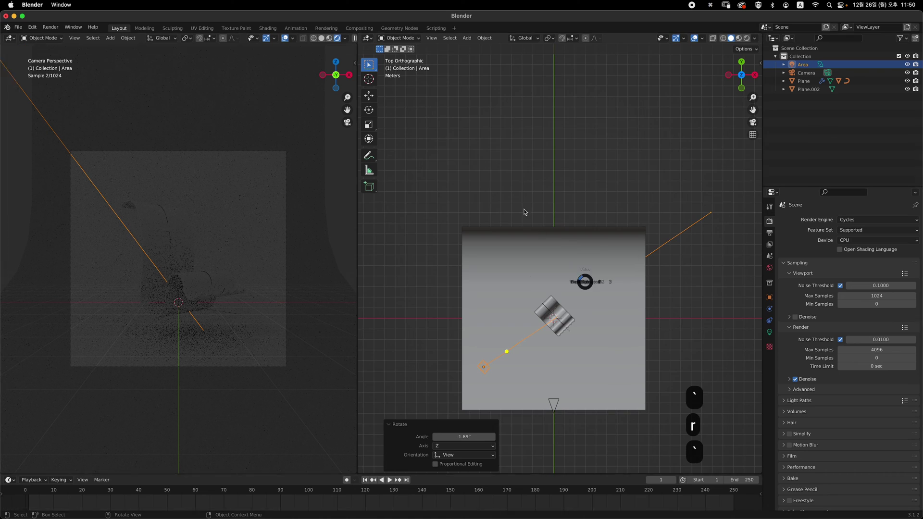
Step: Set the area light's power to 2000 W and its size to 5 m
click(770, 334)
scroll(698, 287, up, 2)
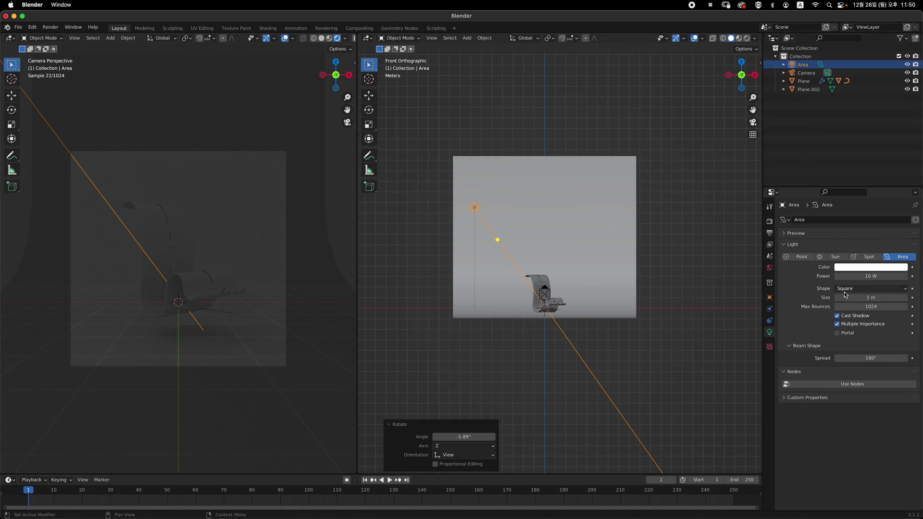
click(874, 275)
text(2000)
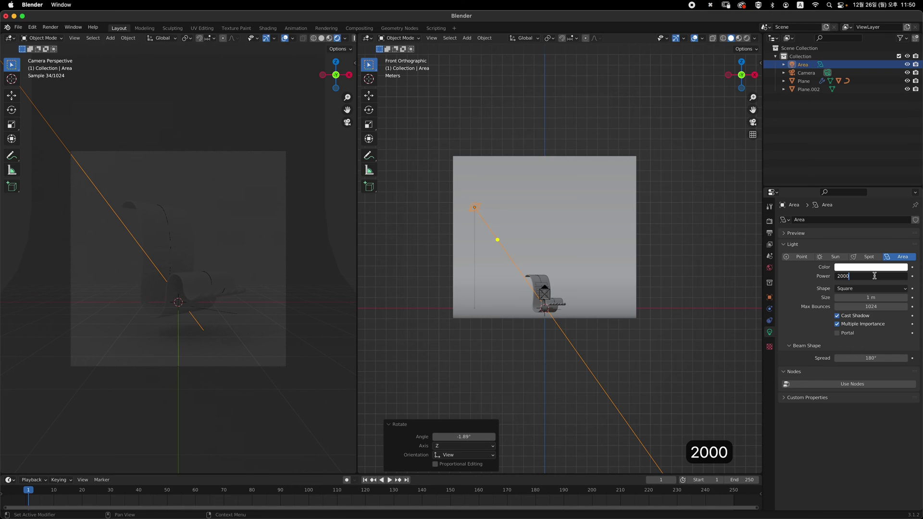
key(Return)
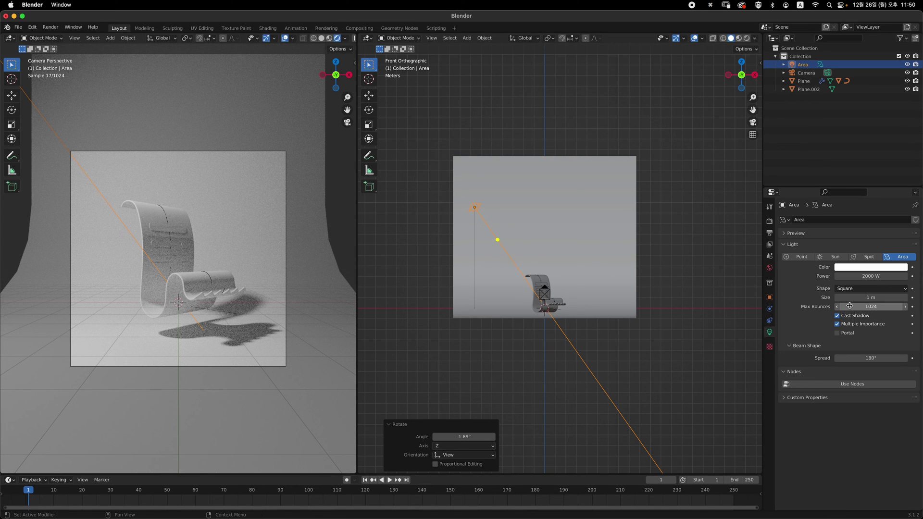
click(873, 299)
text(5)
key(Return)
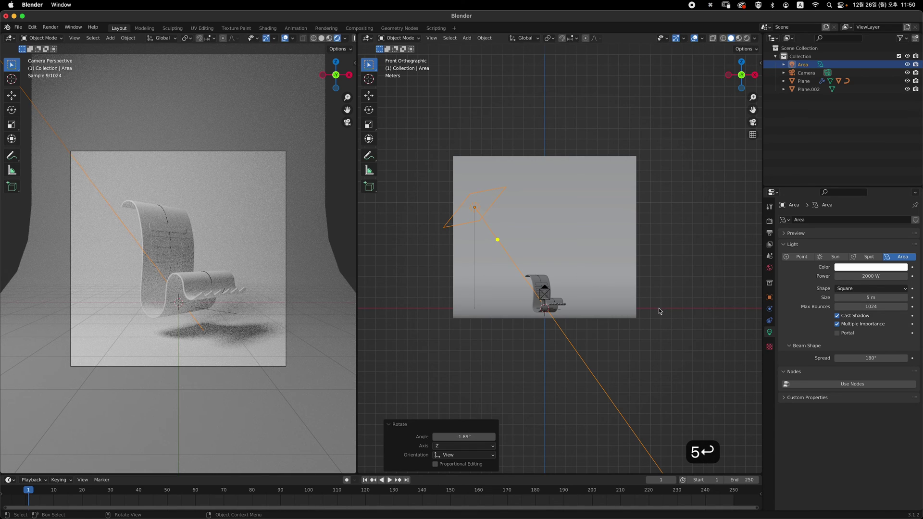
Step: Rotate the area light about 5.79° in front view and move it about 1.21 m along X and 0.35 m up
key(r)
click(643, 324)
key(g)
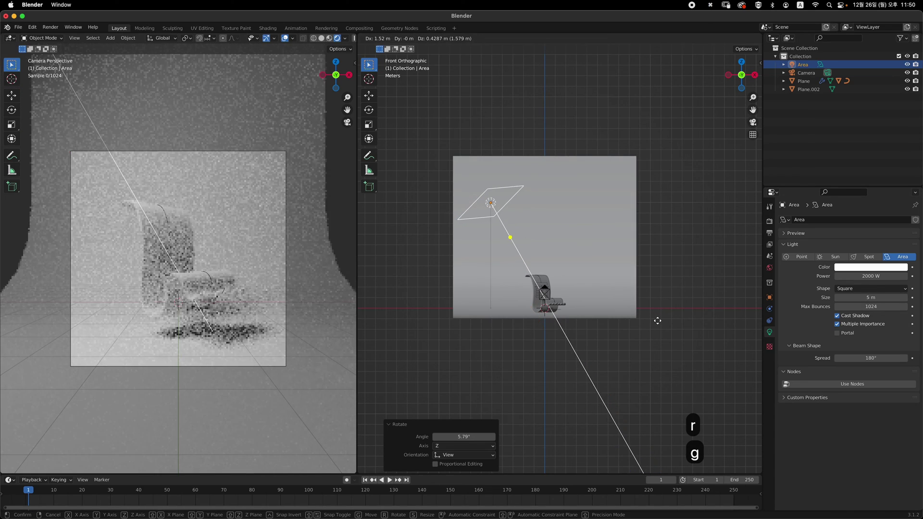
click(654, 321)
Step: Add a spot light at the world origin
scroll(639, 284, up, 3)
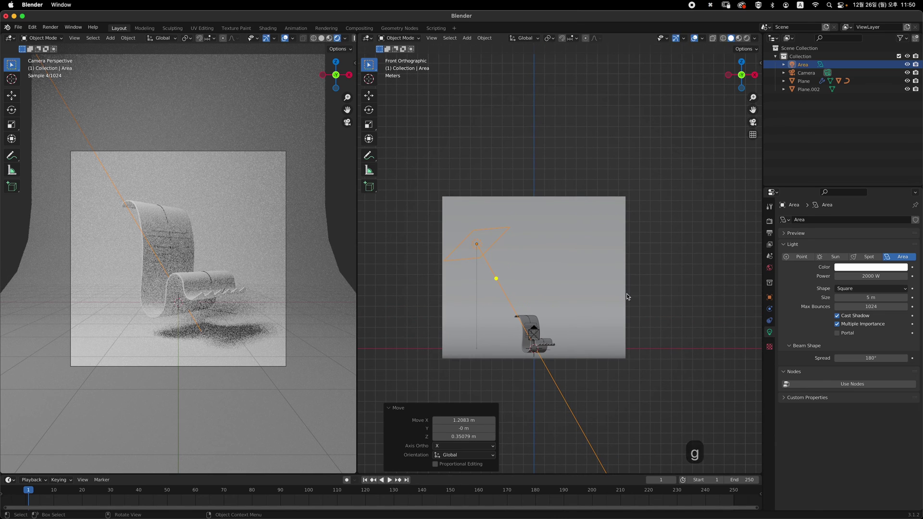
scroll(605, 286, up, 1)
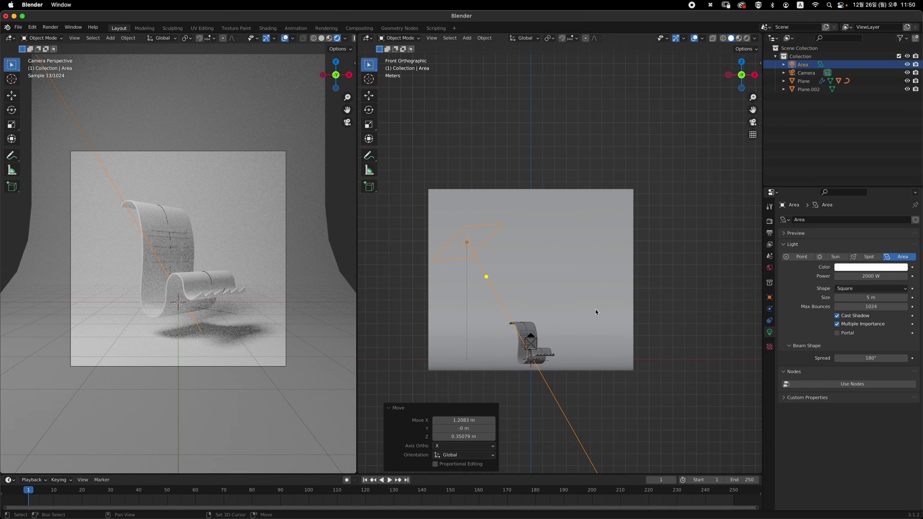
key(shift+a)
mouse_move(595, 309)
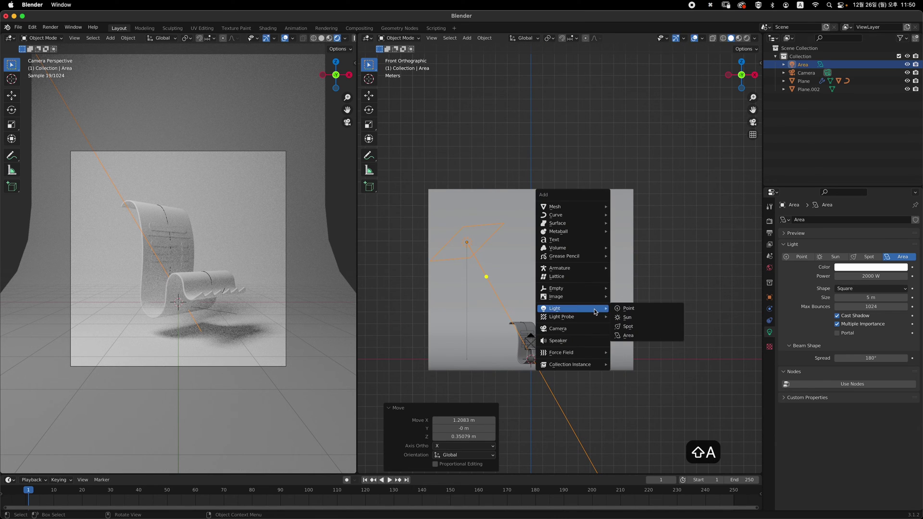
click(638, 328)
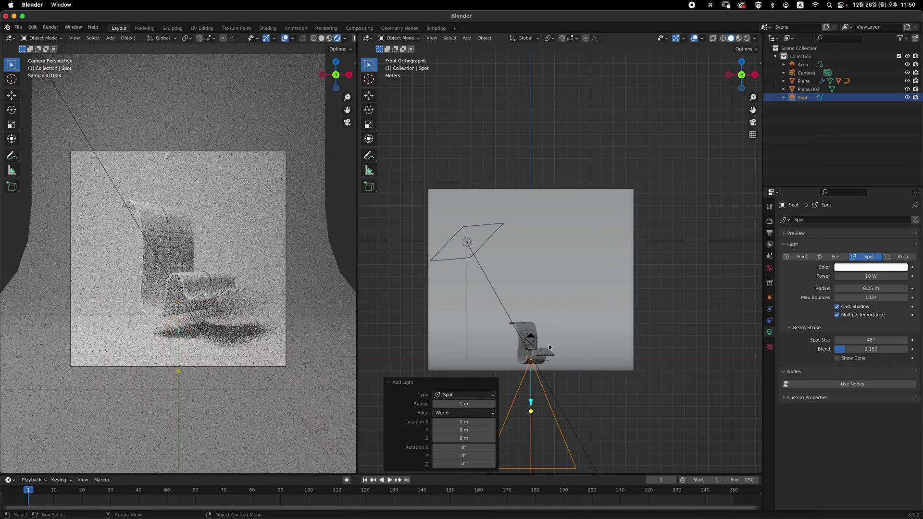
Step: In side view, turn the spot light toward the camera side and move it about 6.58 m along Y and 1.85 m up behind the receipt
middle_drag(558, 345, 538, 324)
key(grave)
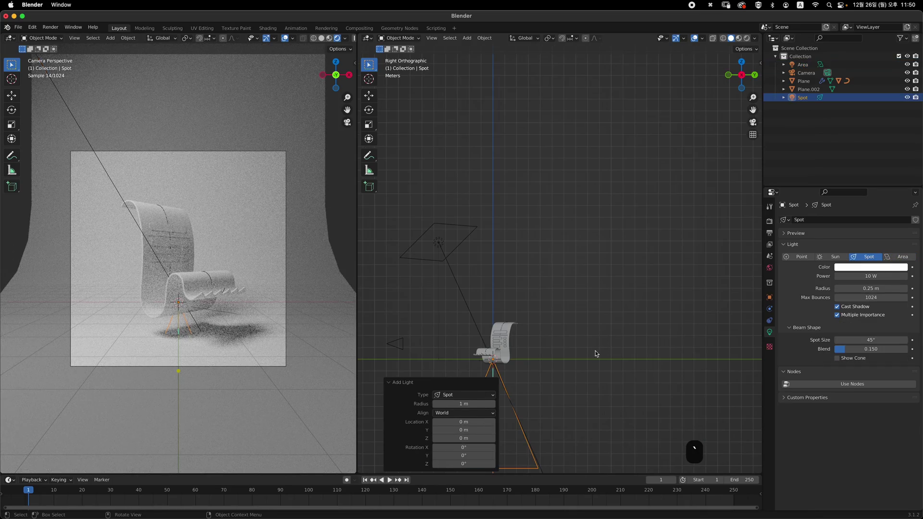
key(r)
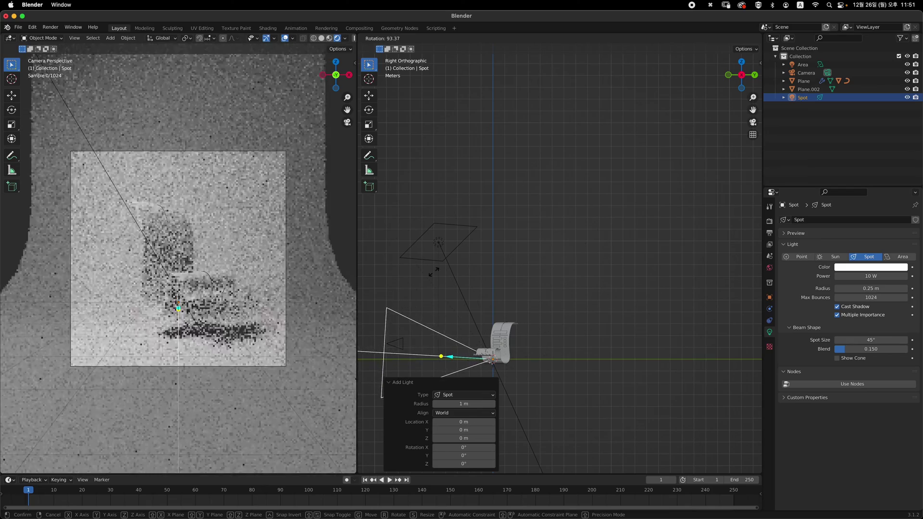
click(556, 352)
key(r)
click(586, 320)
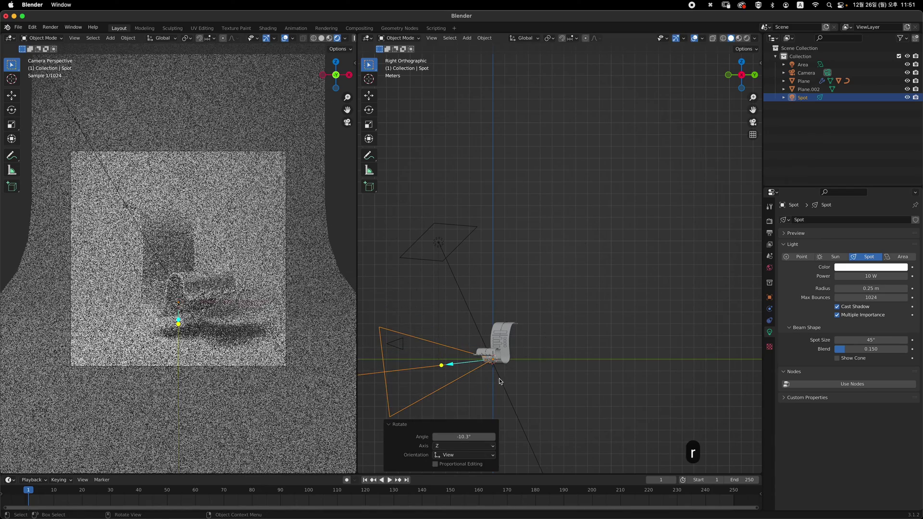
key(g)
click(574, 351)
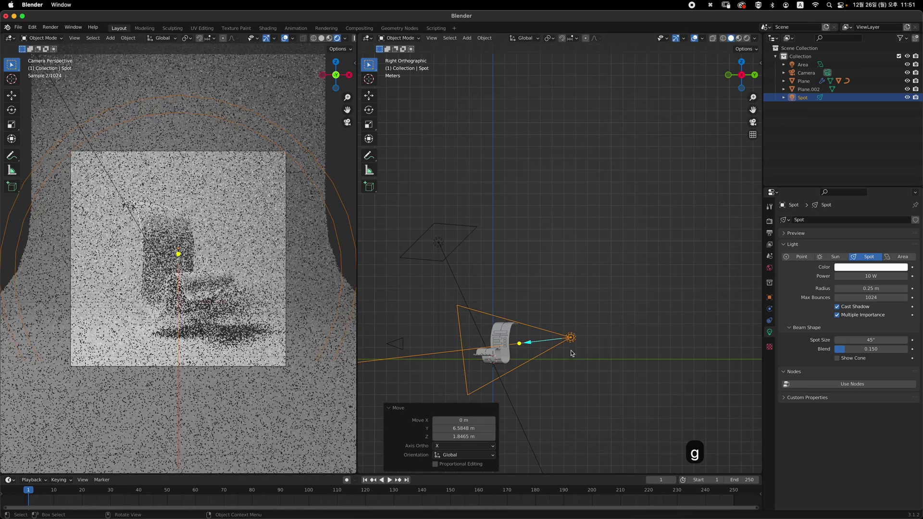
Step: In top view, move the spot light about 4.3 m along X and rotate it about 31.9° plus 2.6° to face the receipt
key(grave)
key(r)
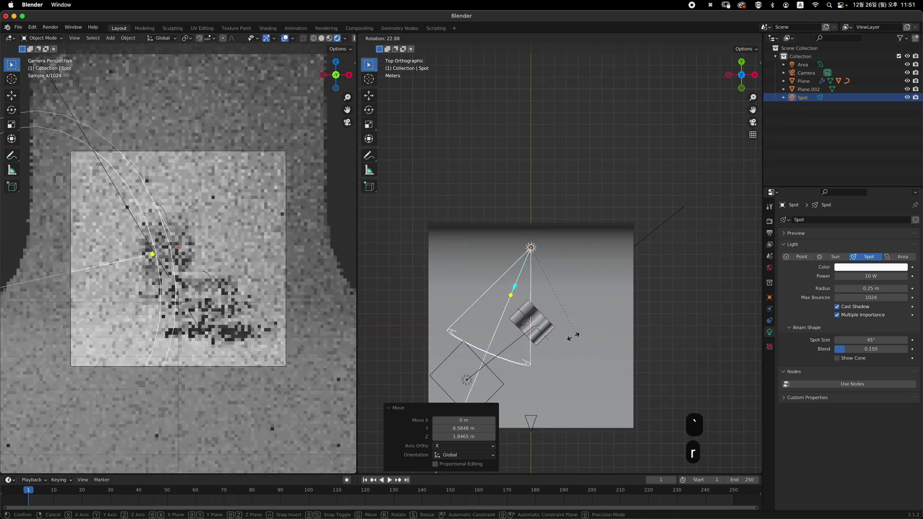
click(586, 337)
key(g)
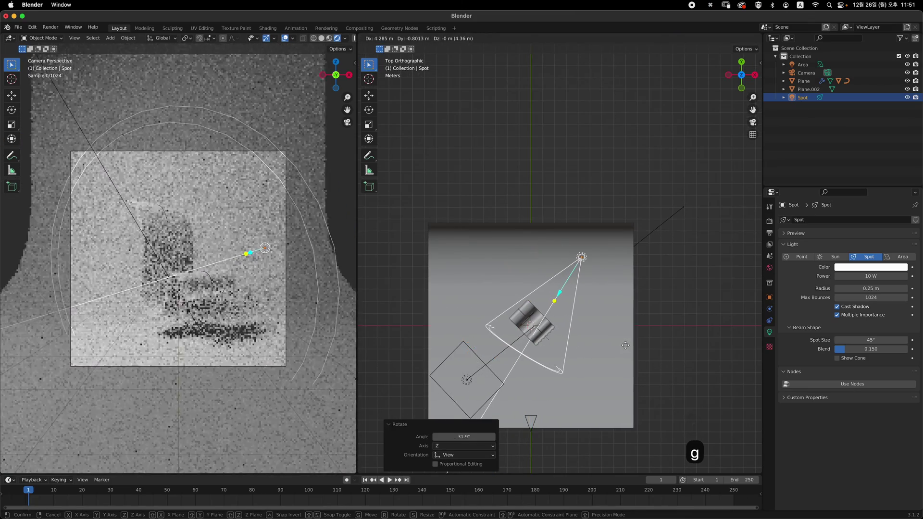
click(630, 339)
key(r)
click(615, 342)
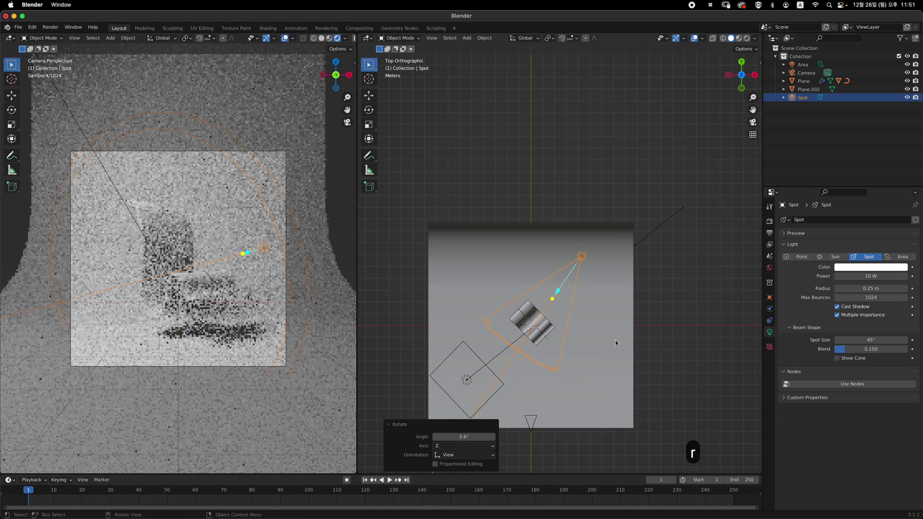
Step: Set the spot light's power to 2000 W and its radius to 3 m
key(grave)
key(grave)
key(grave)
key(grave)
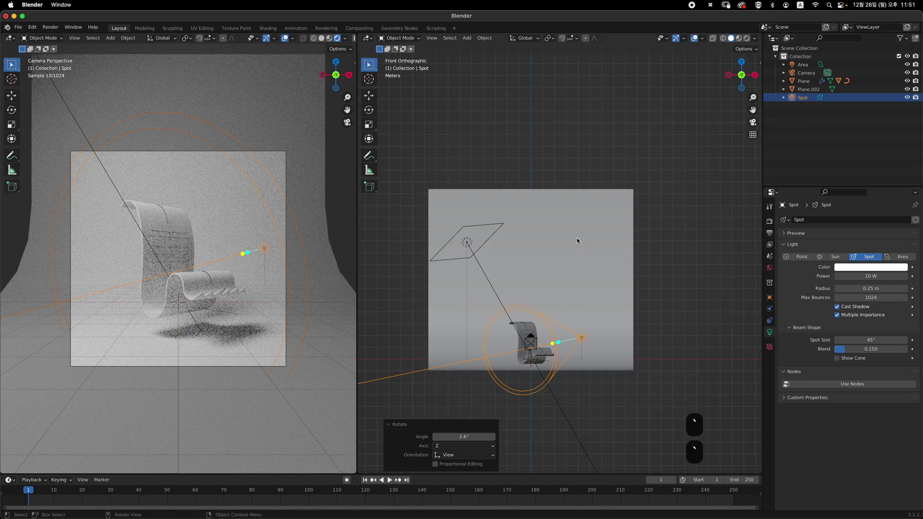
shift+middle_drag(595, 300, 571, 291)
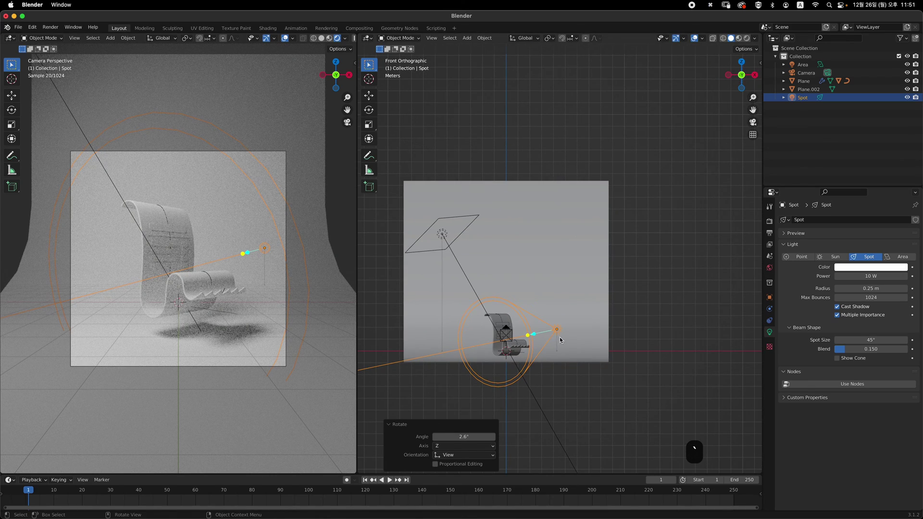
shift+middle_drag(559, 338, 590, 313)
click(865, 277)
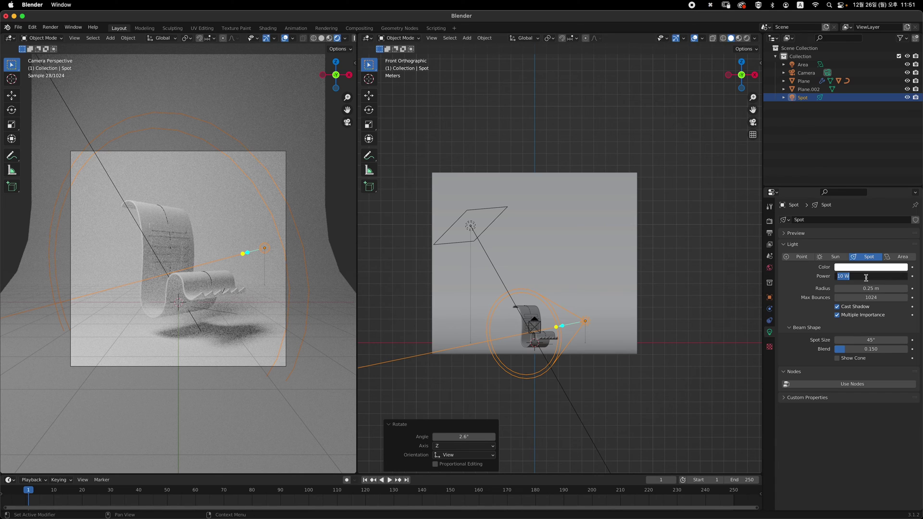
text(2000)
key(Return)
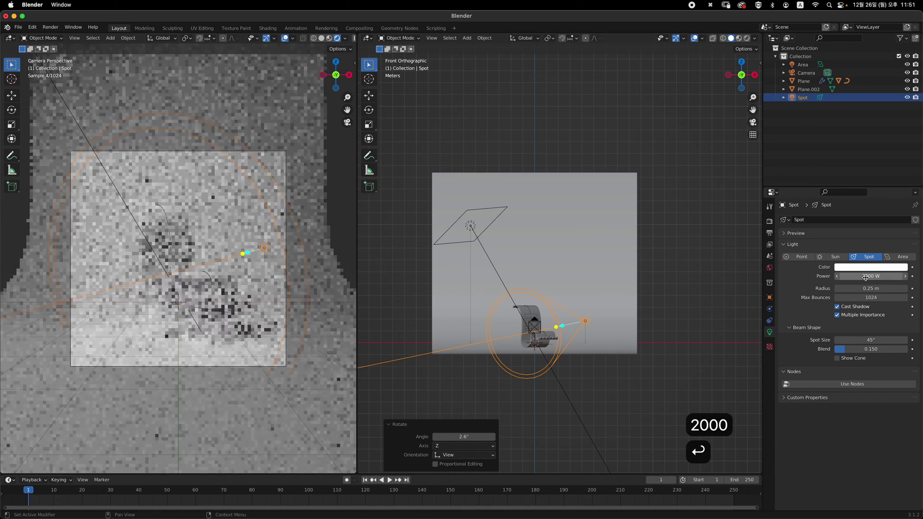
click(870, 289)
text(3)
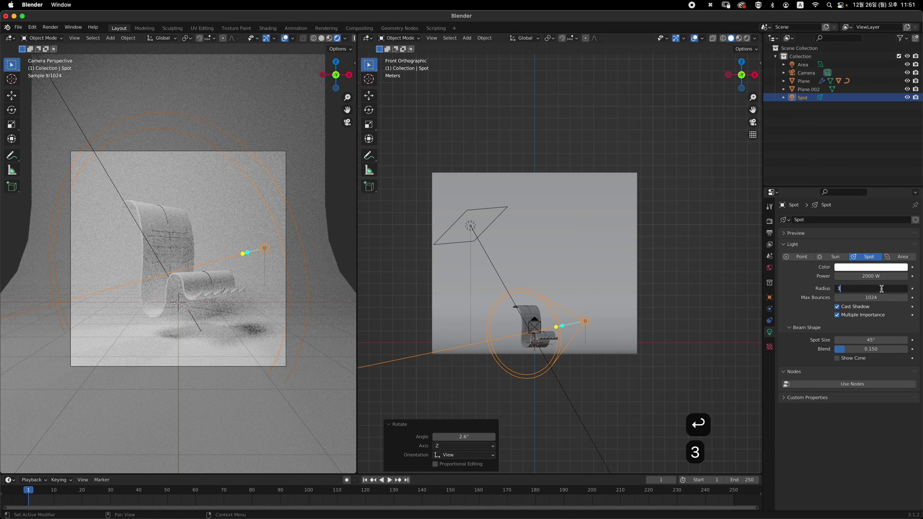
key(Return)
Step: Add a second area light and, in side view, move it about 1.92 m along Y and 10.87 m up above the receipt
shift+middle_drag(658, 271, 627, 276)
shift+middle_drag(652, 248, 684, 243)
key(shift+a)
mouse_move(557, 264)
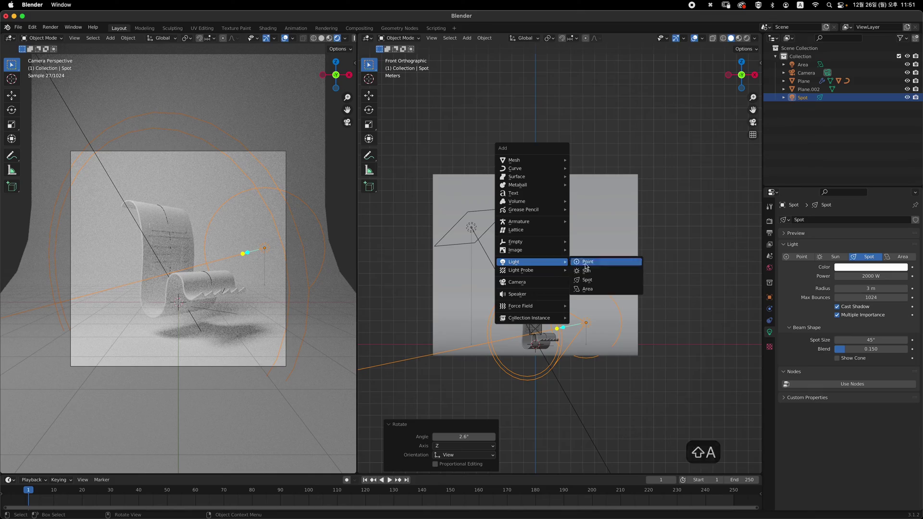
click(596, 290)
key(3)
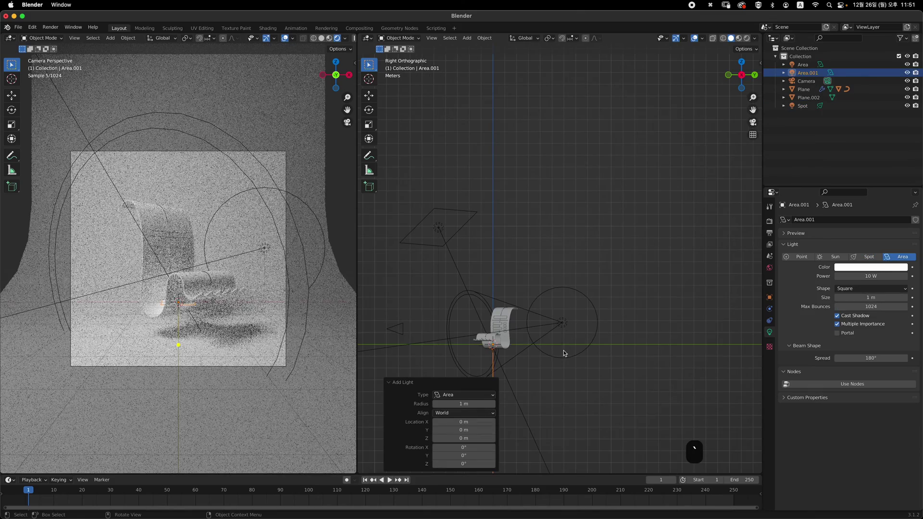
key(g)
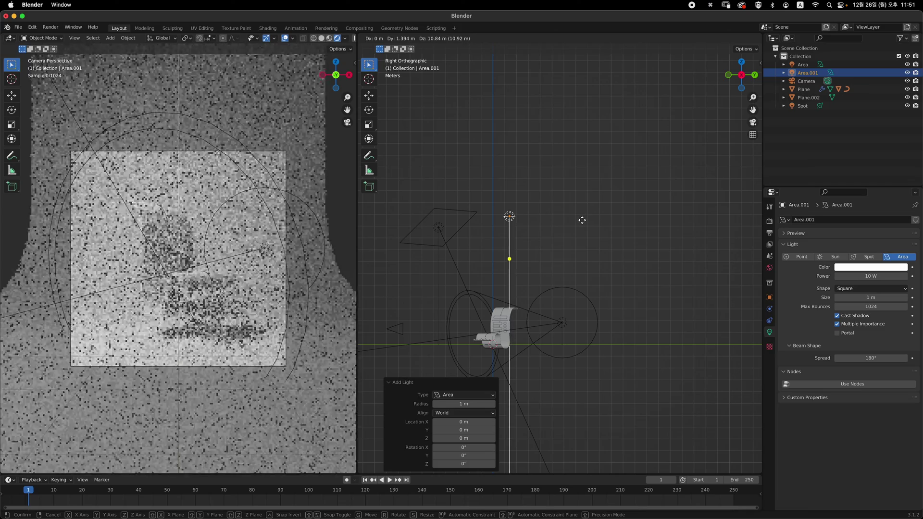
click(588, 220)
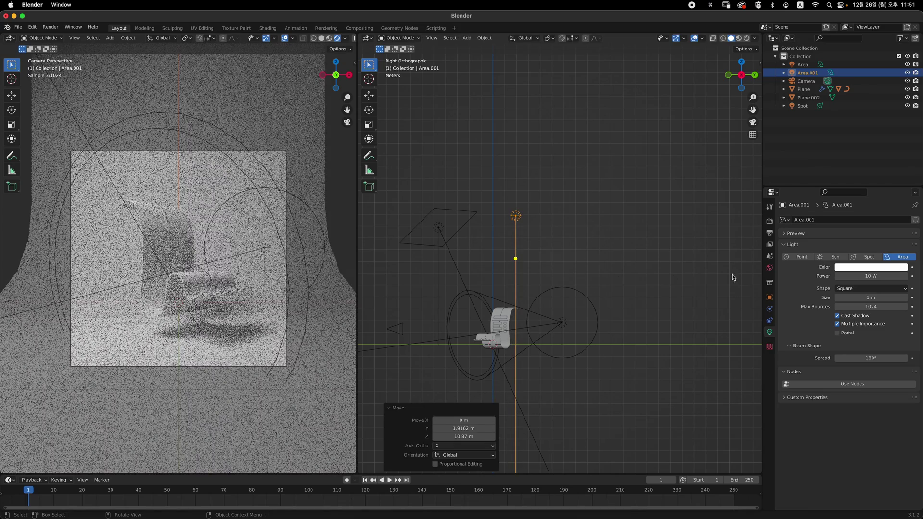
Step: Set the overhead area light's power to 1000 W
click(868, 277)
text(1000)
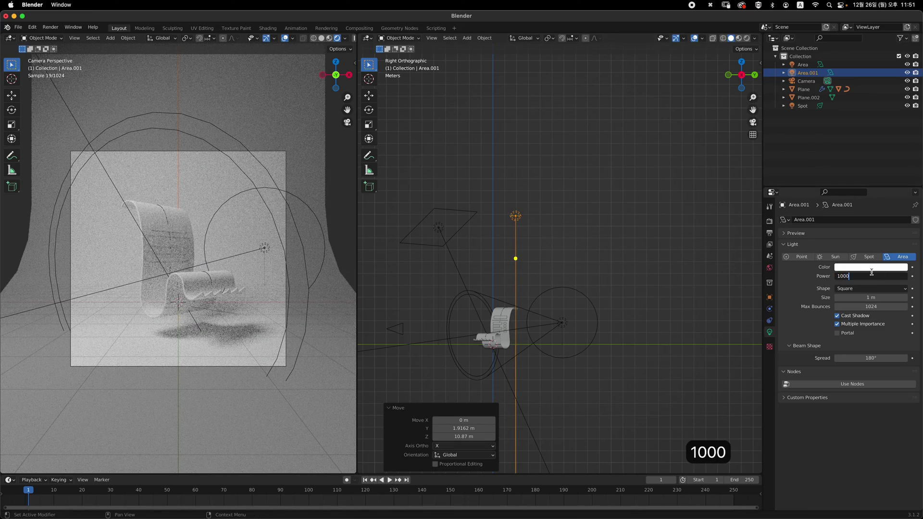
key(Return)
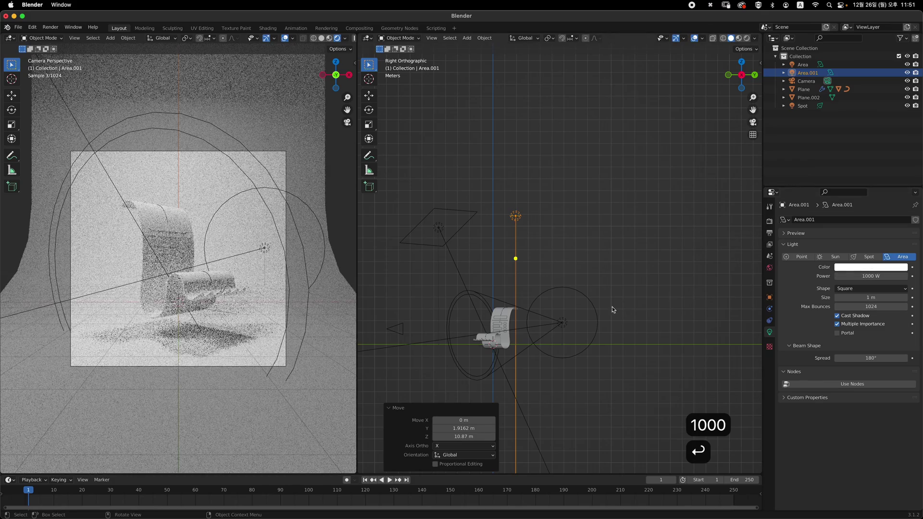
Step: In side view, rotate the overhead area light about 11.8° and -2.23° toward the receipt, and move it about 0.38 m along Y
key(r)
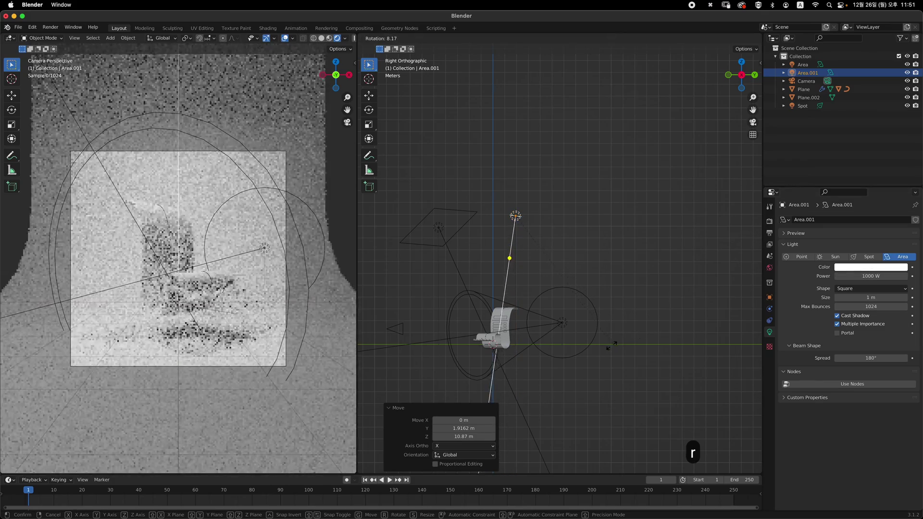
click(604, 350)
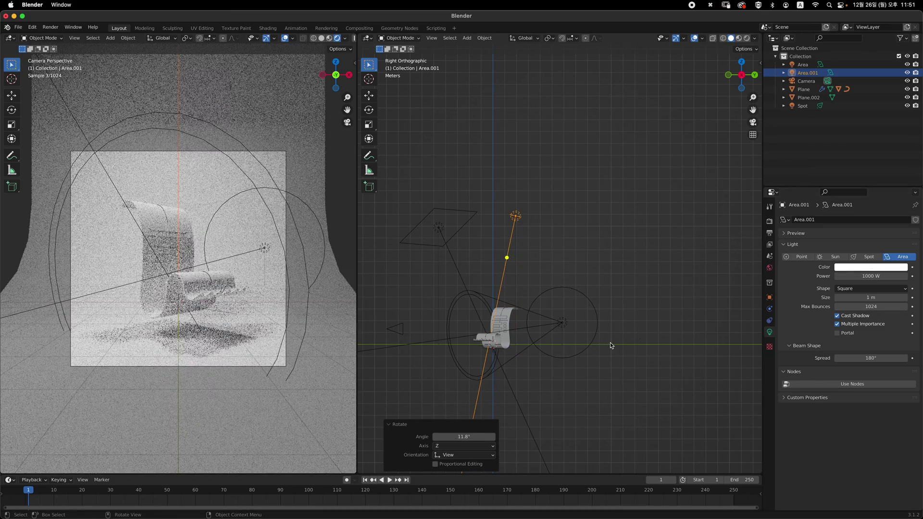
key(r)
click(618, 344)
key(g)
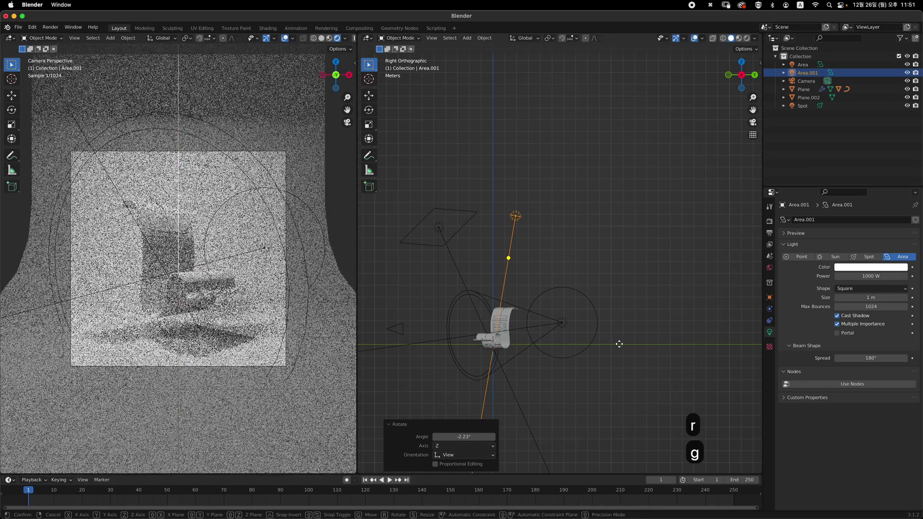
key(y)
click(622, 344)
Step: Set the overhead area light's size to 5 m
click(881, 294)
text(5)
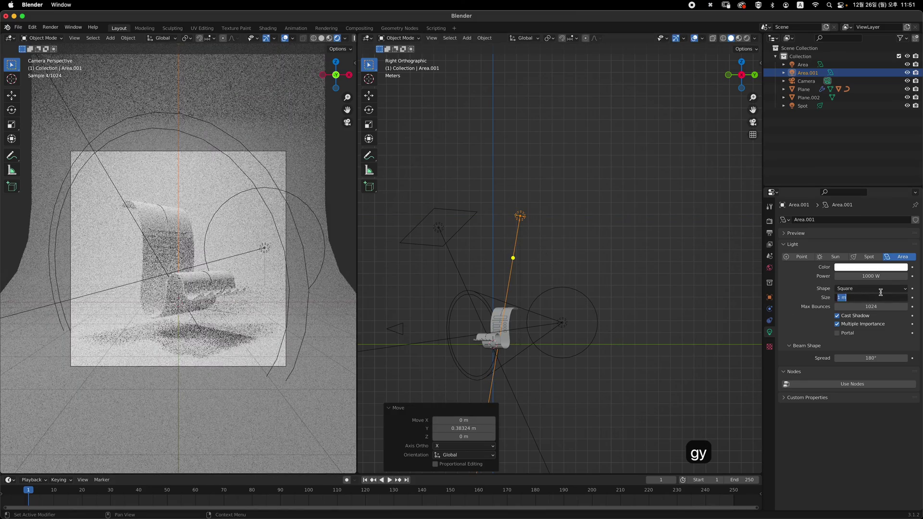
key(Return)
Step: Examine how the area lights and the spot light are arranged around the receipt from top, perspective and front views
middle_drag(610, 309, 572, 318)
key(grave)
click(559, 285)
shift+middle_drag(601, 282, 618, 260)
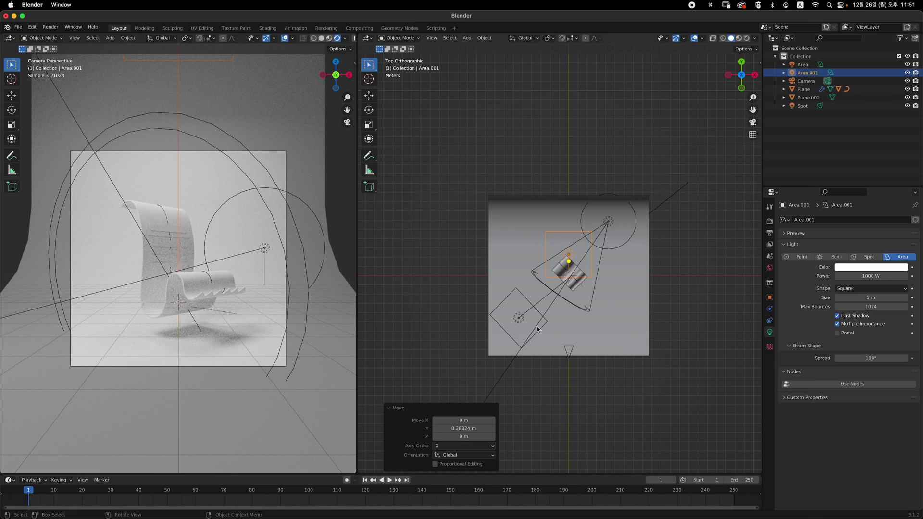
middle_drag(537, 328, 524, 283)
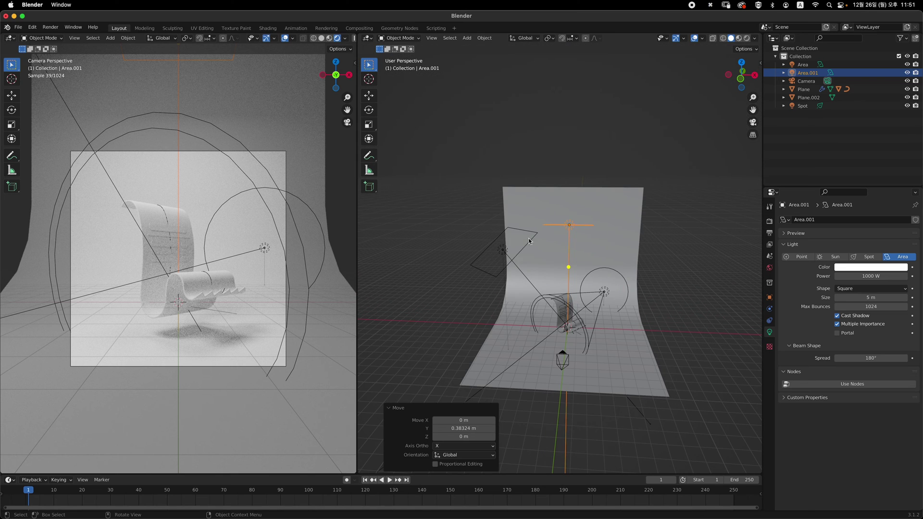
middle_drag(607, 287, 590, 316)
key(grave)
click(574, 284)
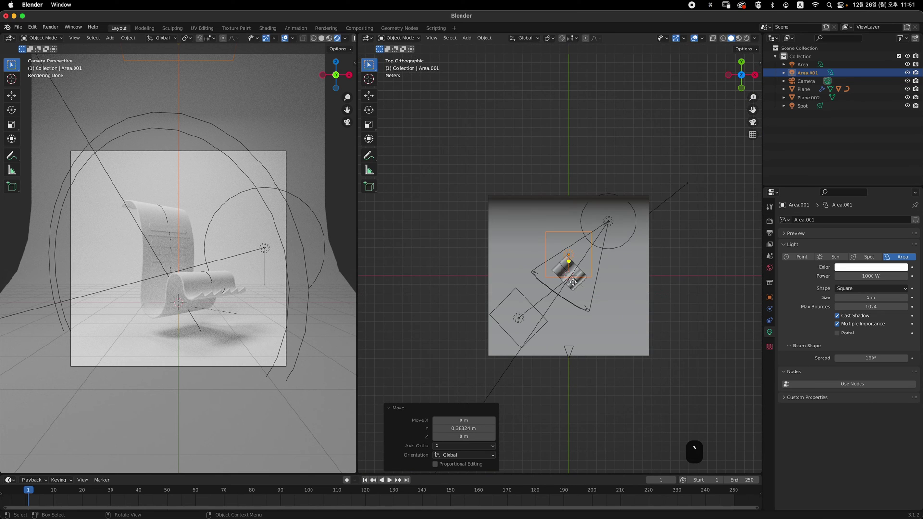
middle_drag(573, 237, 594, 244)
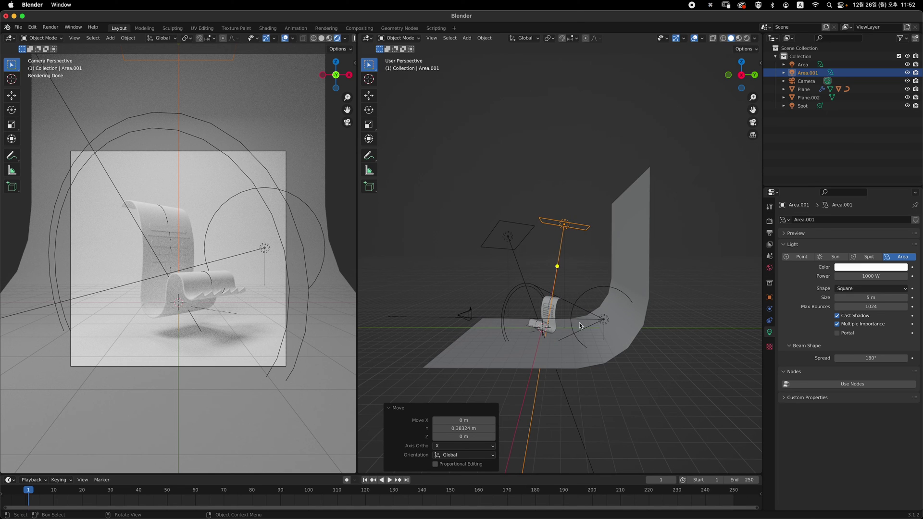
middle_drag(585, 327, 617, 321)
click(616, 316)
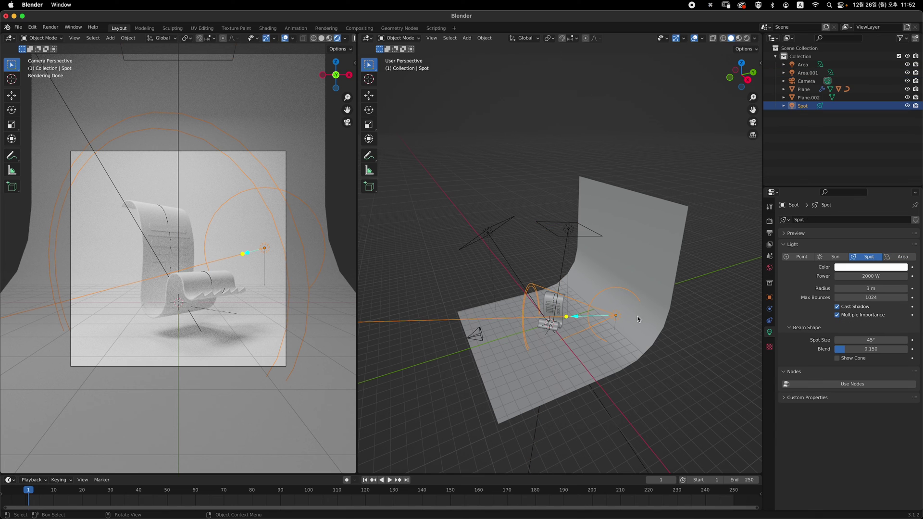
key(grave)
click(572, 271)
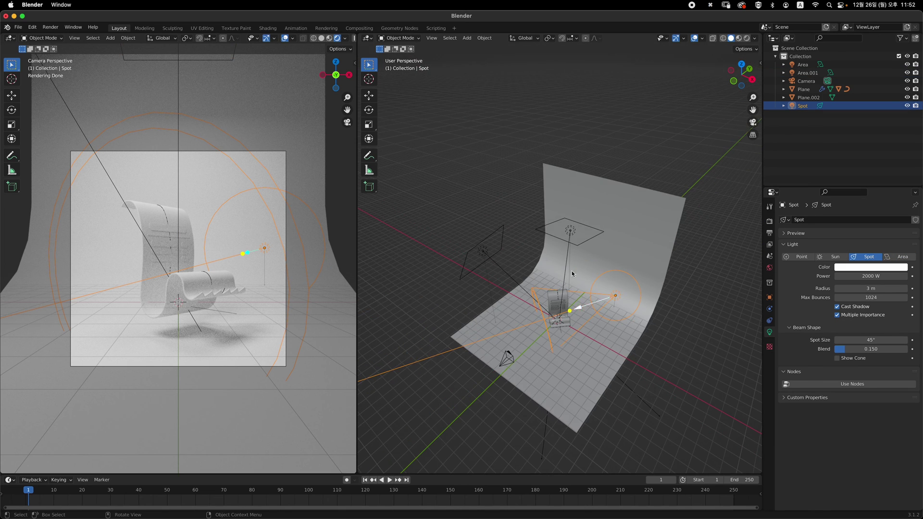
scroll(579, 262, up, 5)
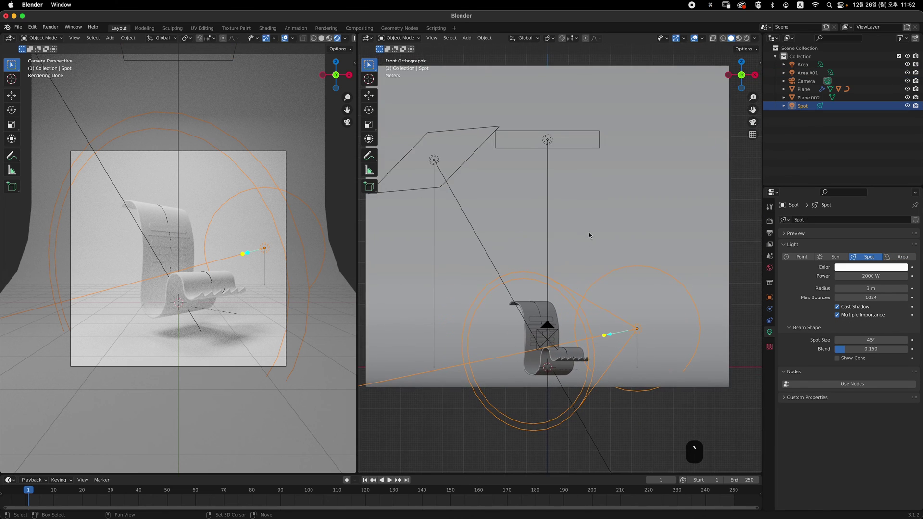
scroll(582, 279, down, 3)
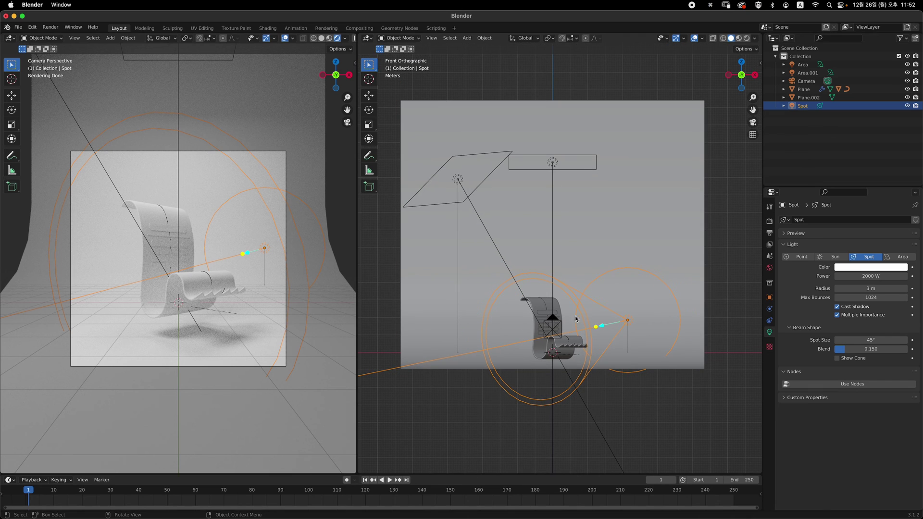
Step: Deselect the spot light and hide the overlays in the rendered camera view
click(332, 200)
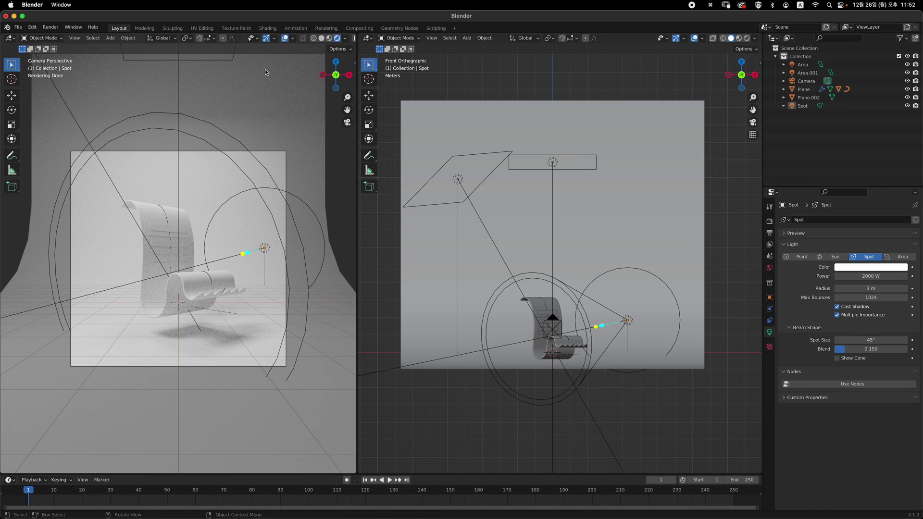
click(285, 39)
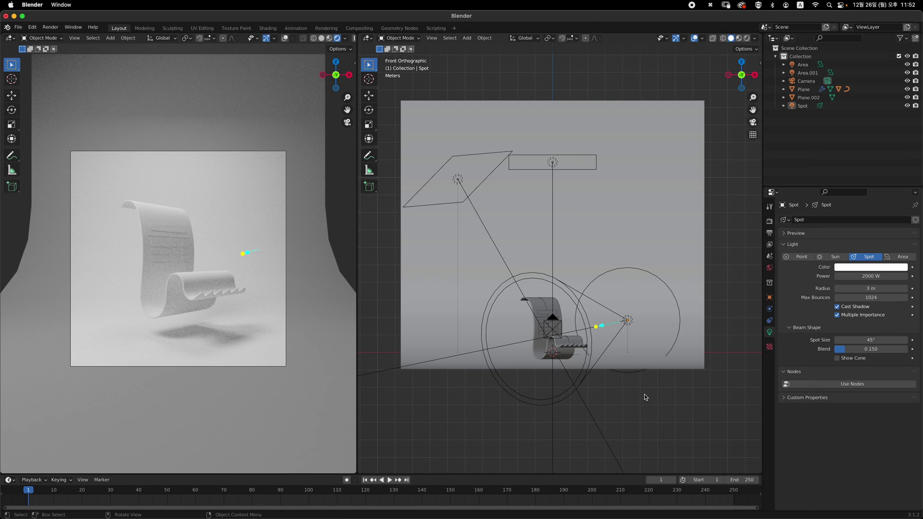
Step: Give the curved backdrop a new material with roughness 1.0
mouse_move(561, 291)
ctrl+middle_down()
mouse_move(603, 227)
mouse_move(548, 299)
mouse_move(569, 262)
ctrl+middle_up()
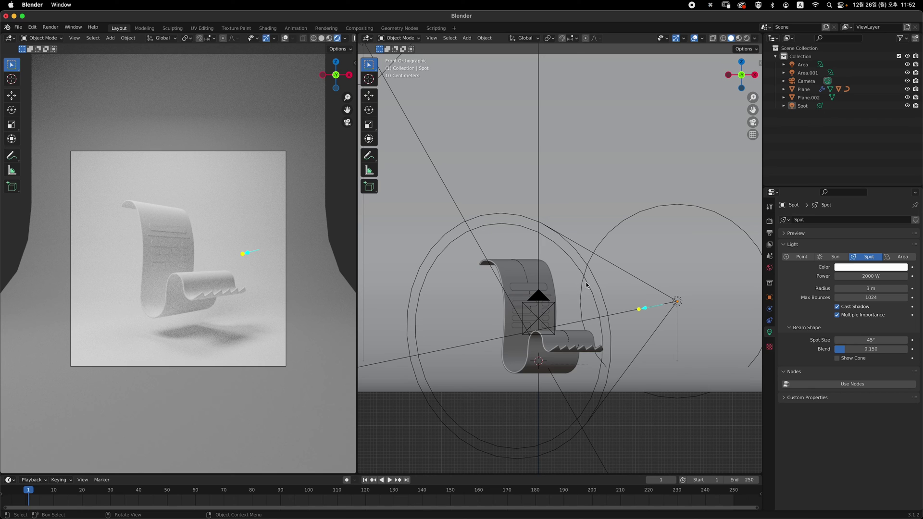
scroll(589, 298, down, 1)
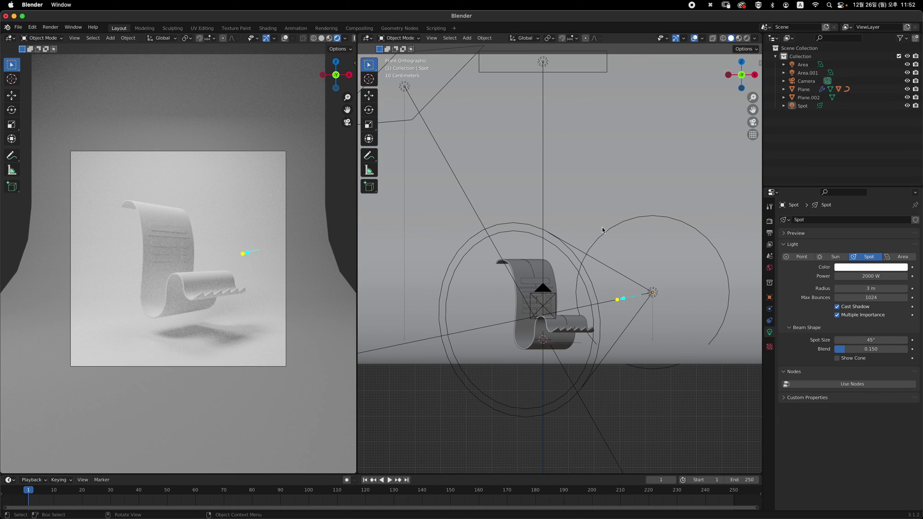
click(645, 192)
scroll(641, 284, up, 3)
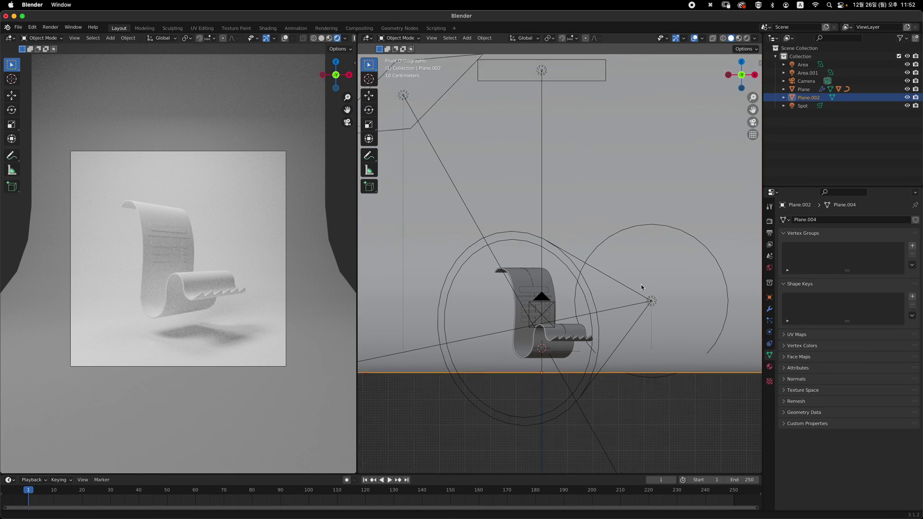
click(770, 367)
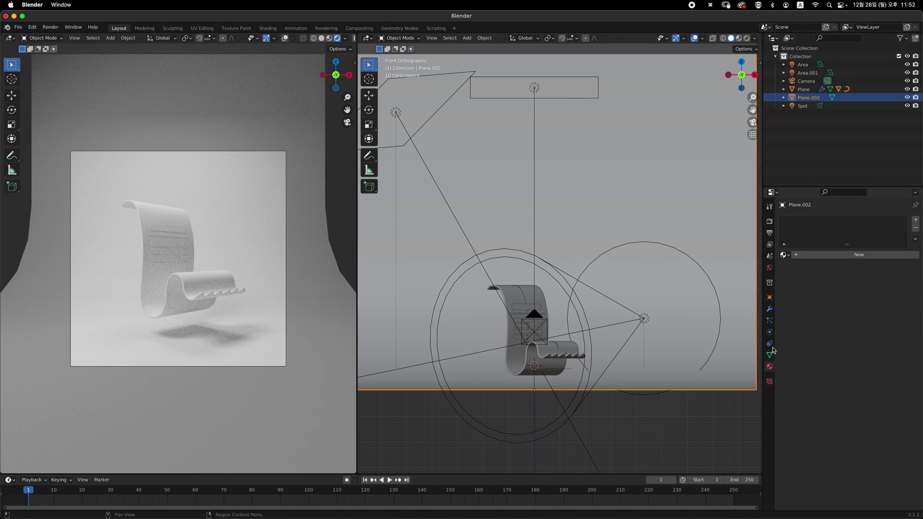
click(872, 256)
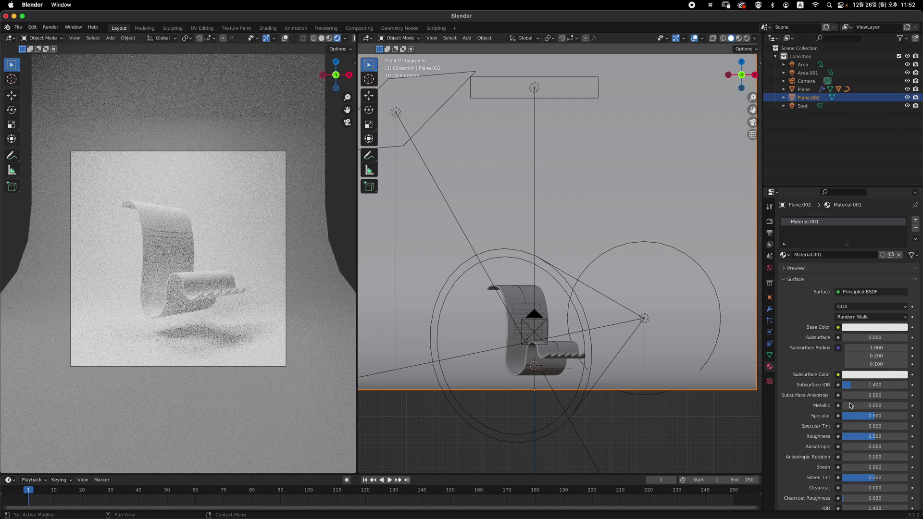
drag(864, 441, 910, 437)
Step: Set the backdrop material's base color to hex E35285
click(877, 328)
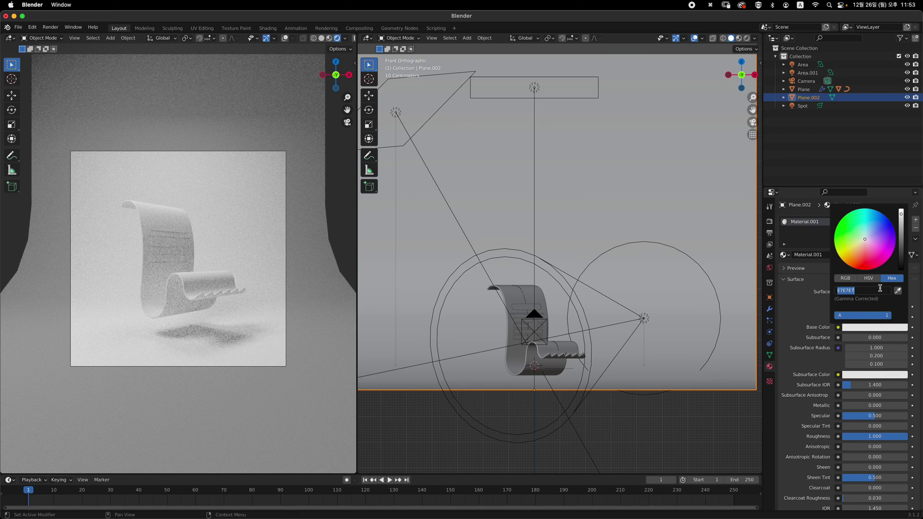
text(e)
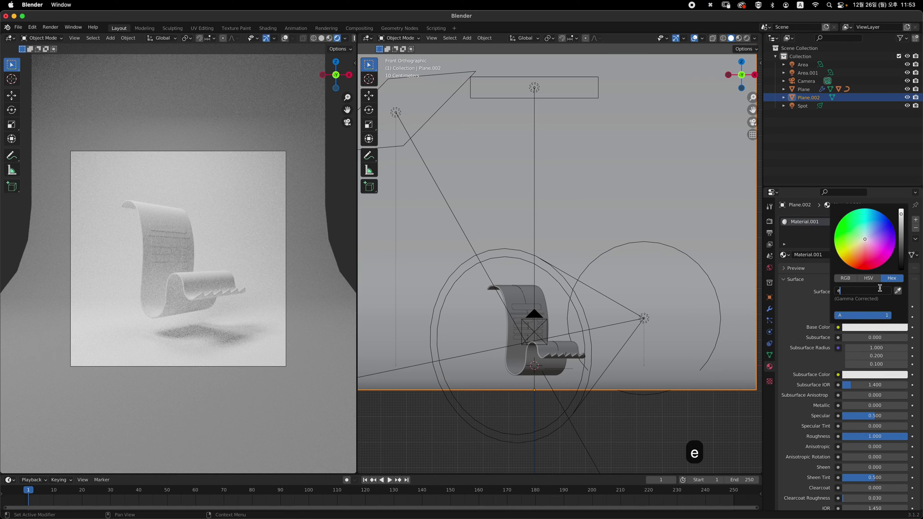
text(35)
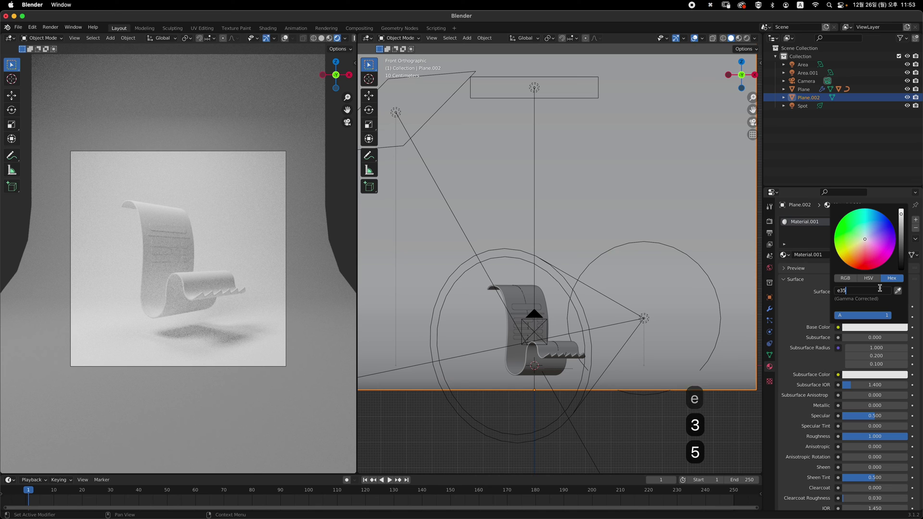
text(285)
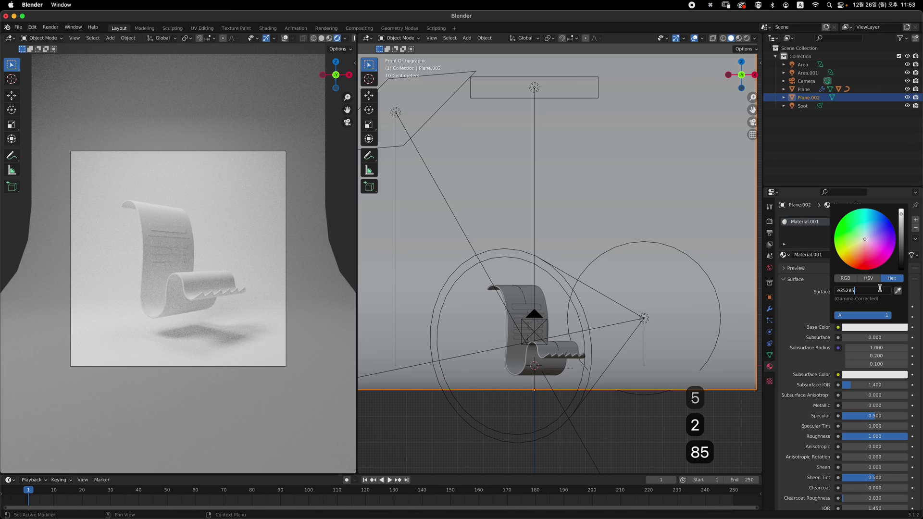
key(Return)
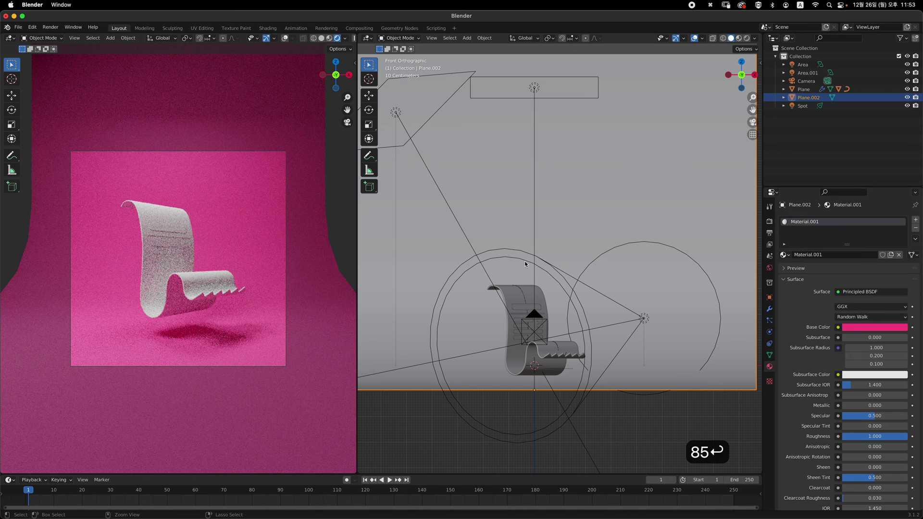
Step: Give the curled receipt a new material with base color hex A09BFF
scroll(534, 305, down, 4)
scroll(534, 304, up, 2)
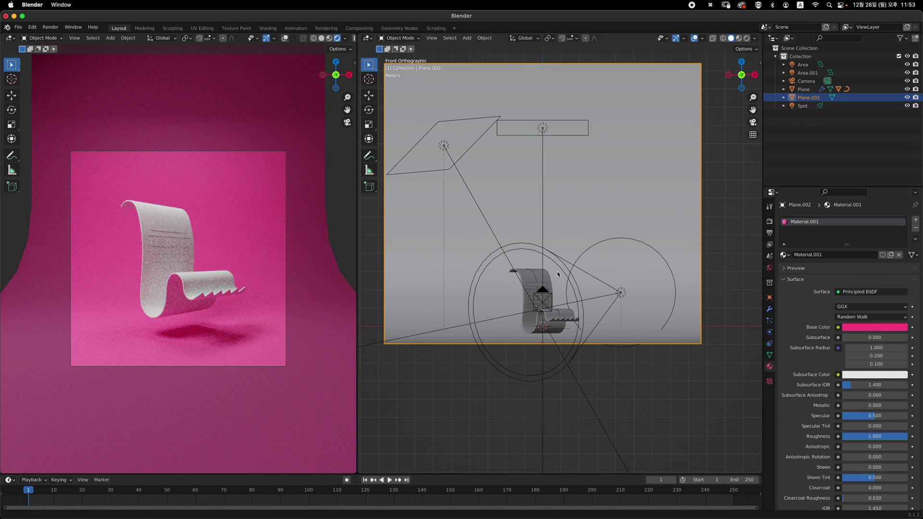
scroll(531, 289, up, 4)
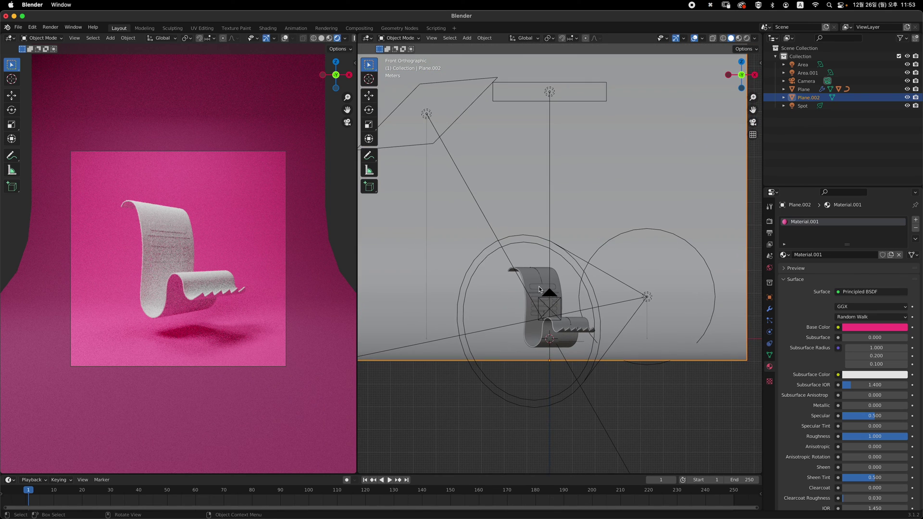
scroll(556, 277, up, 1)
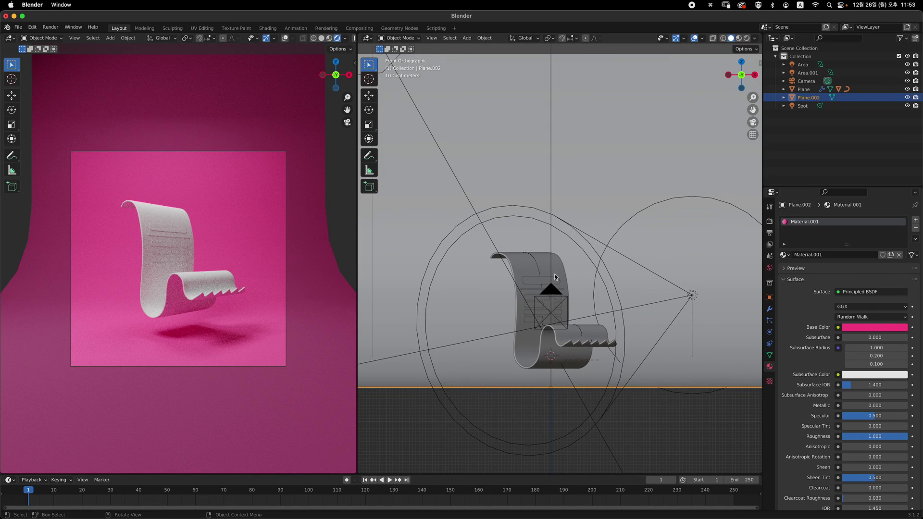
click(527, 267)
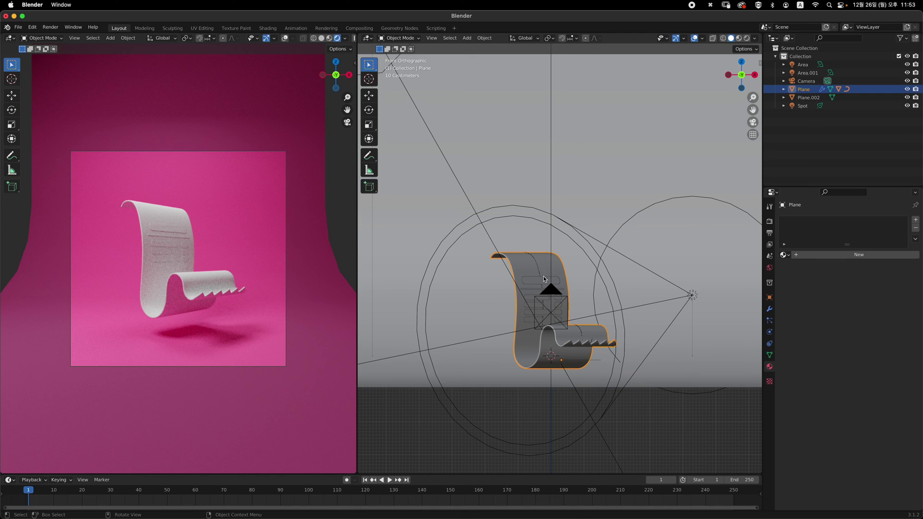
scroll(581, 276, up, 4)
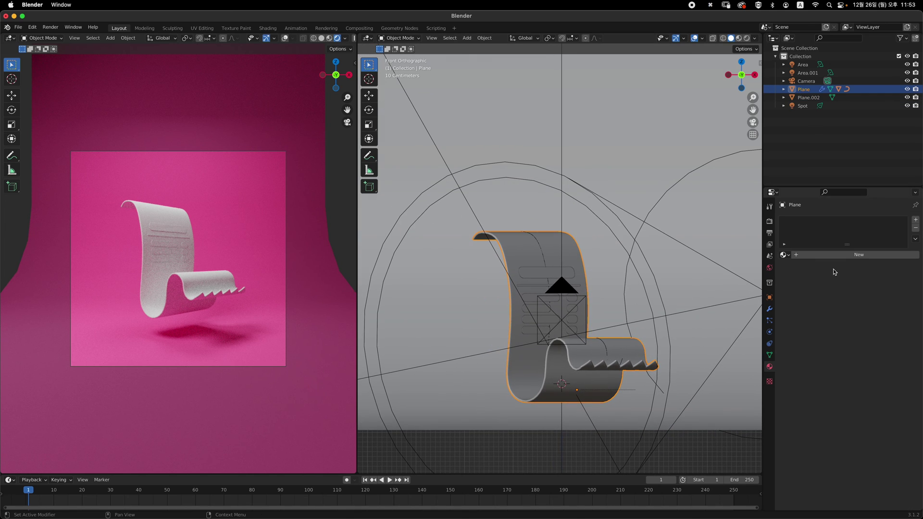
click(839, 255)
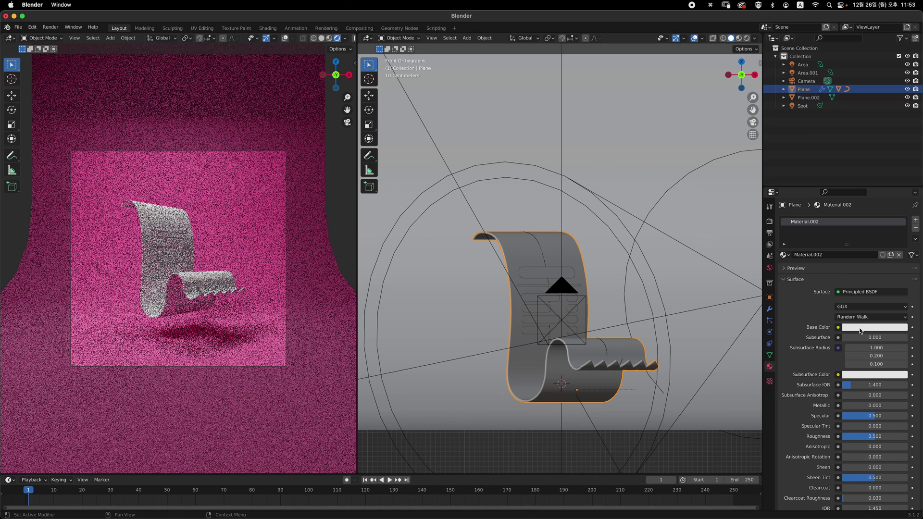
click(862, 329)
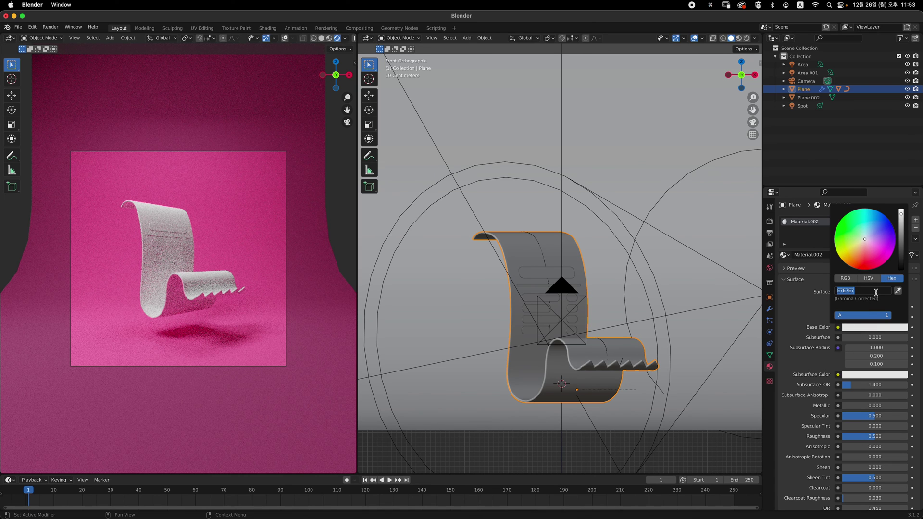
text(a09)
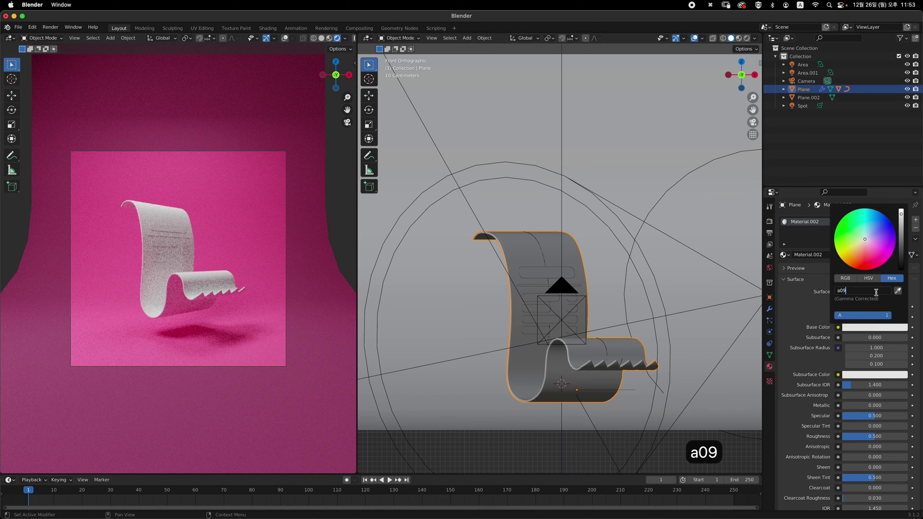
text(bff)
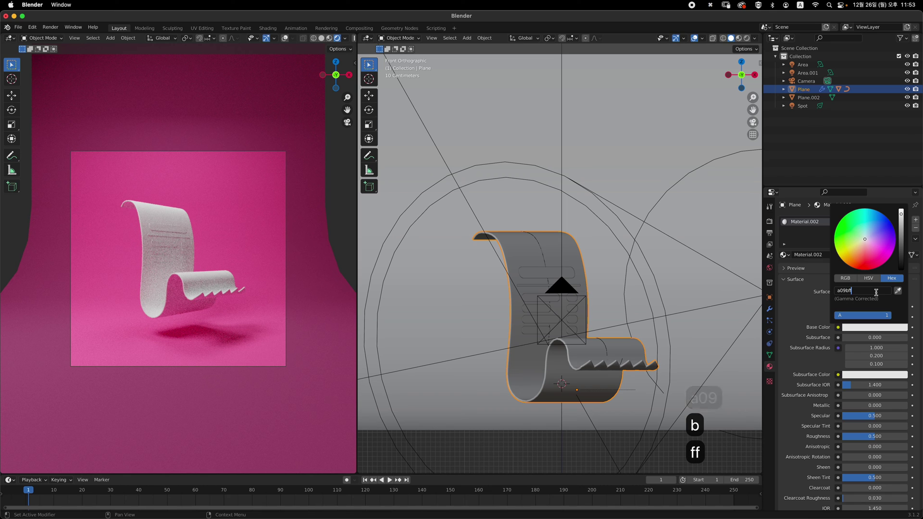
key(Return)
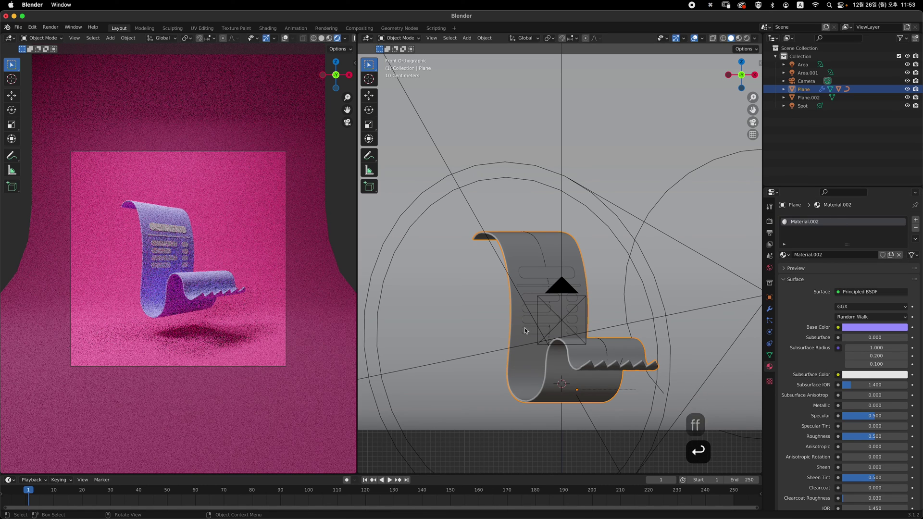
Step: Give the raised text bars on the receipt a new material with a dark gray base color, about hex 3C3C3C
scroll(613, 282, up, 2)
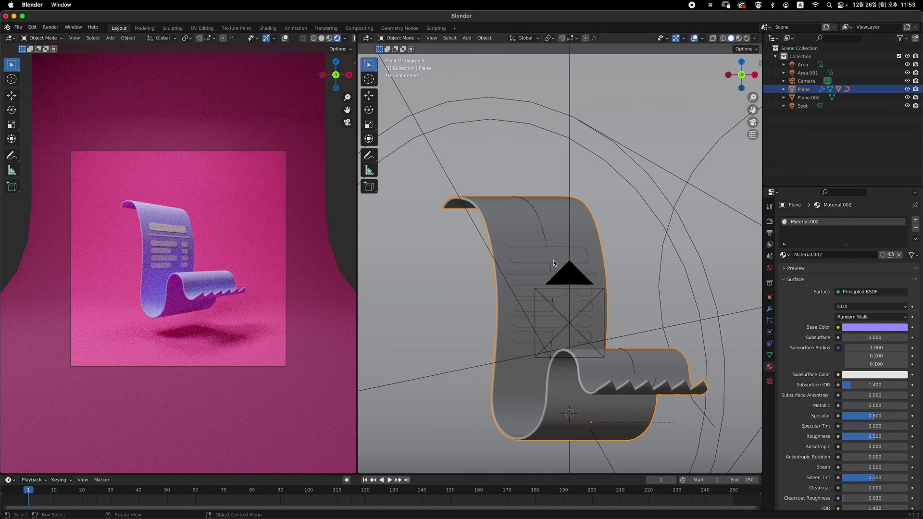
click(553, 265)
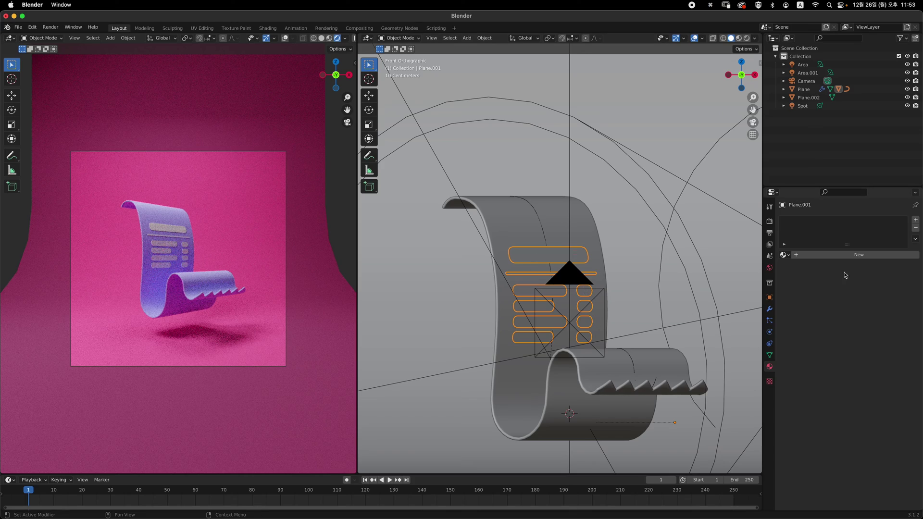
click(859, 255)
click(854, 332)
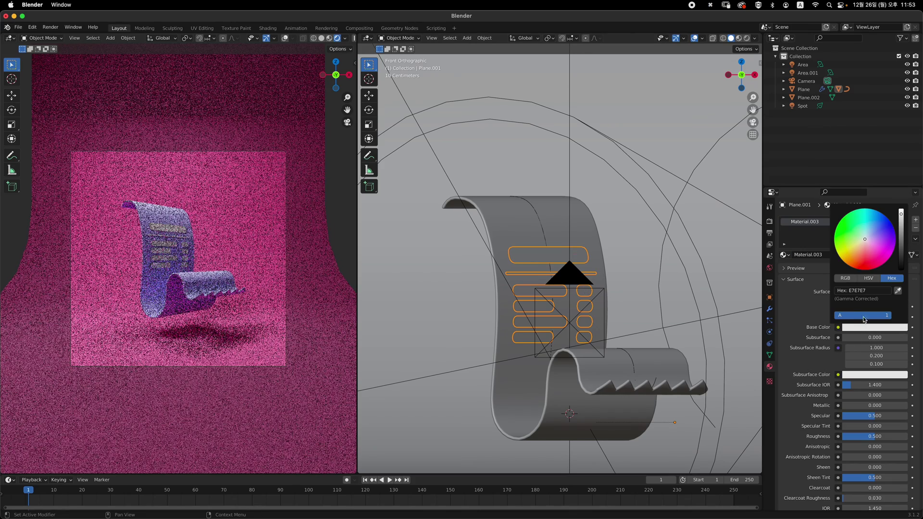
click(901, 263)
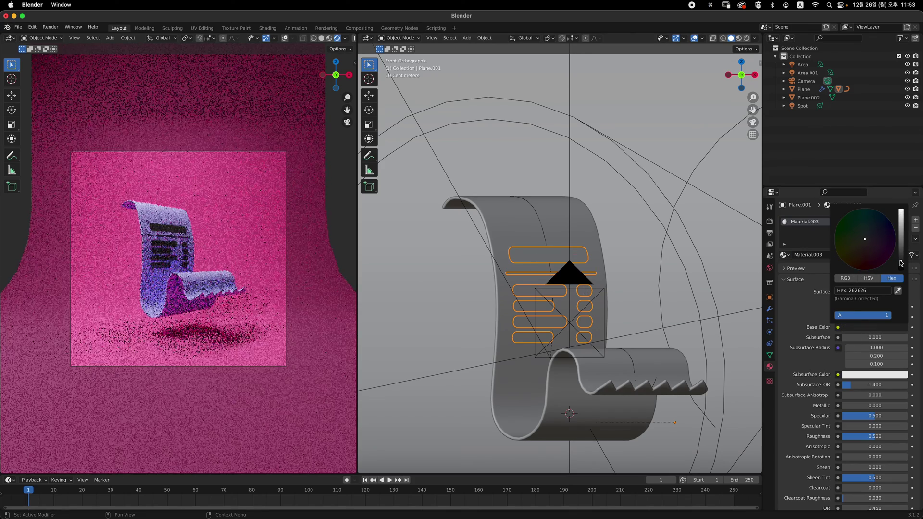
drag(901, 256, 900, 257)
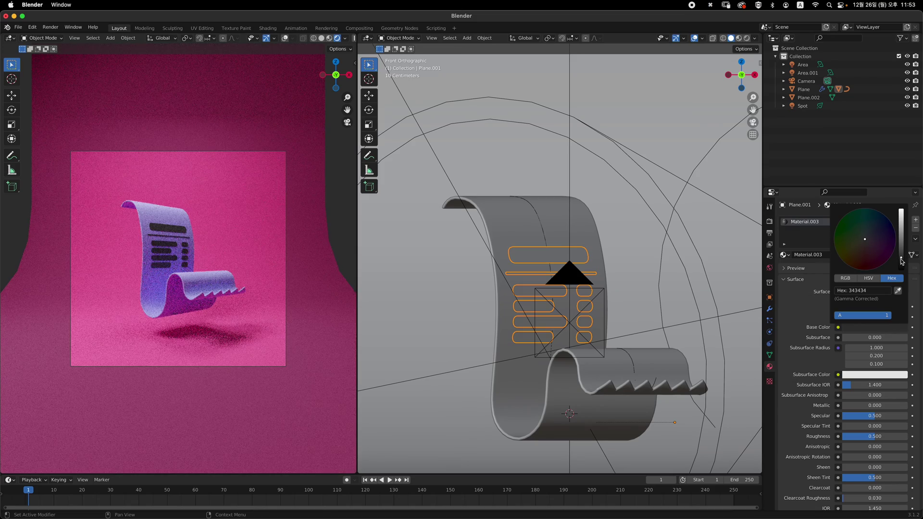
click(901, 260)
click(903, 255)
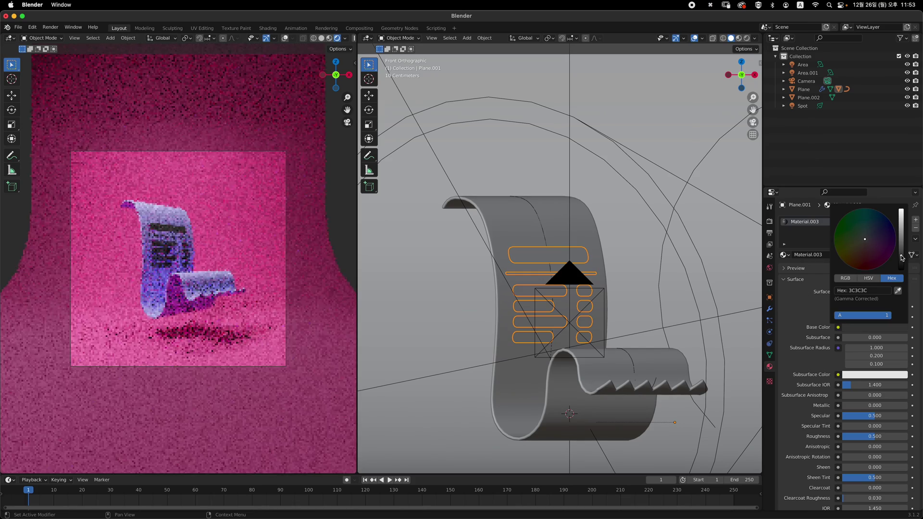
shift+middle_drag(643, 232, 620, 284)
scroll(607, 259, down, 3)
click(624, 300)
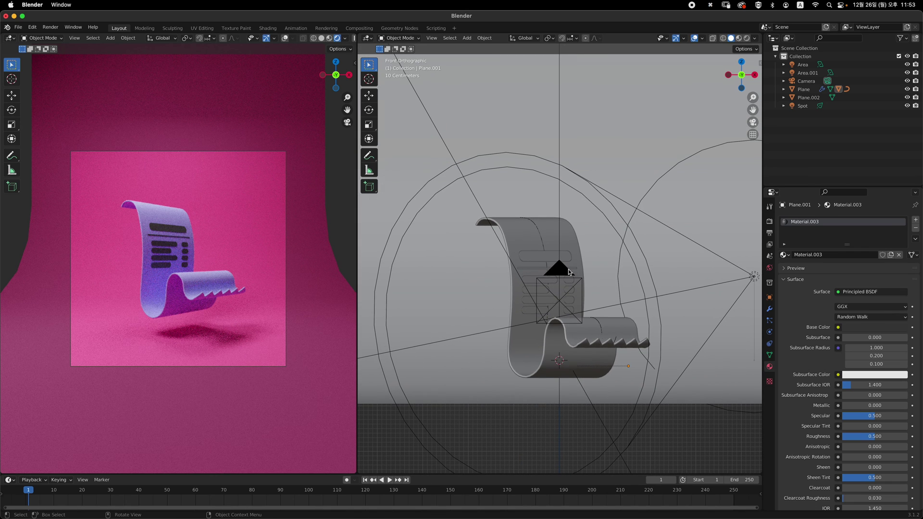
Step: Move the camera about 1.02 m toward the receipt along Y and lower it about 0.06 m along Z
click(569, 272)
key(KP_3)
scroll(553, 332, down, 4)
scroll(487, 339, up, 2)
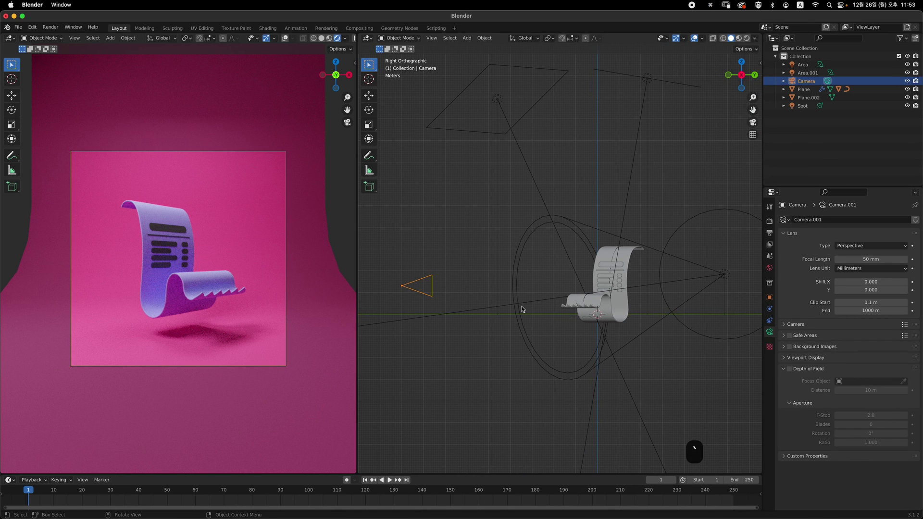
key(g)
key(t)
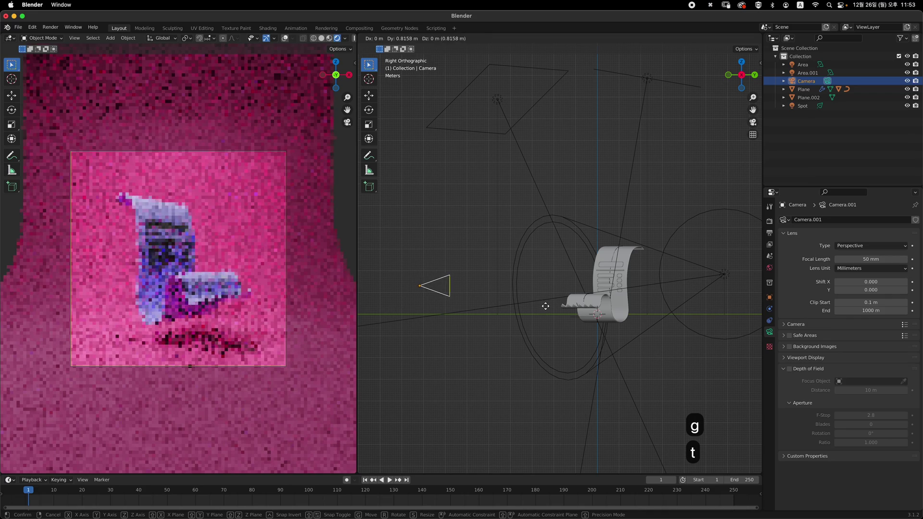
key(y)
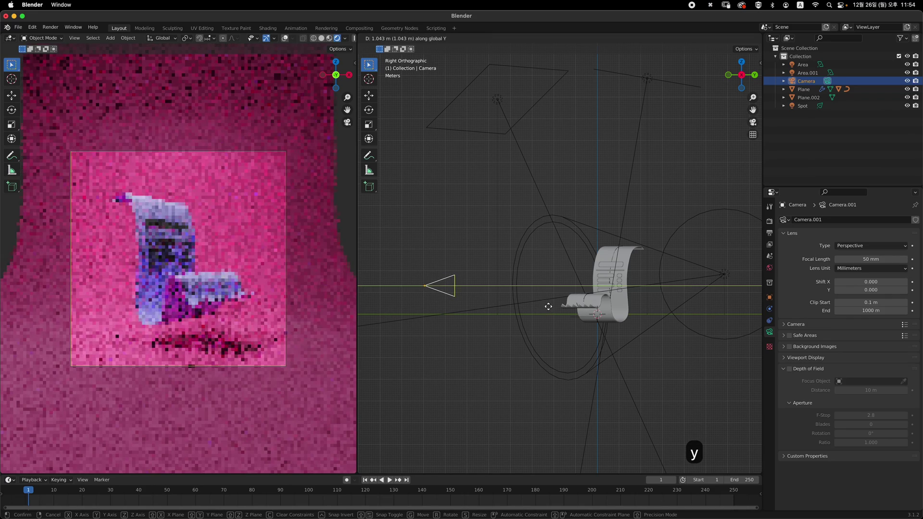
click(548, 306)
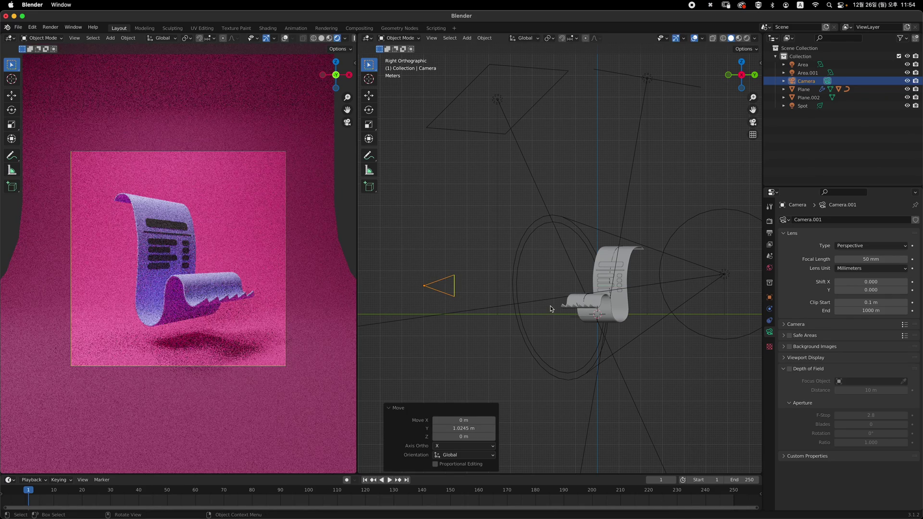
key(g)
key(z)
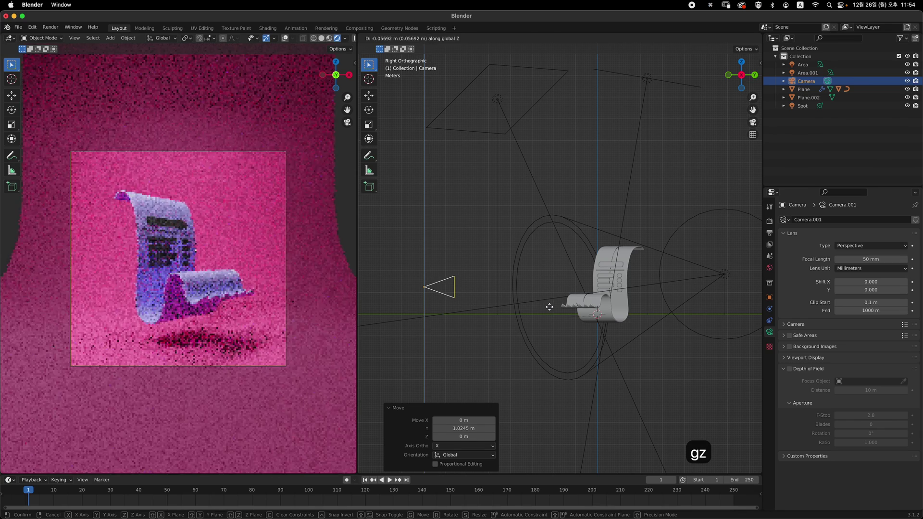
click(549, 307)
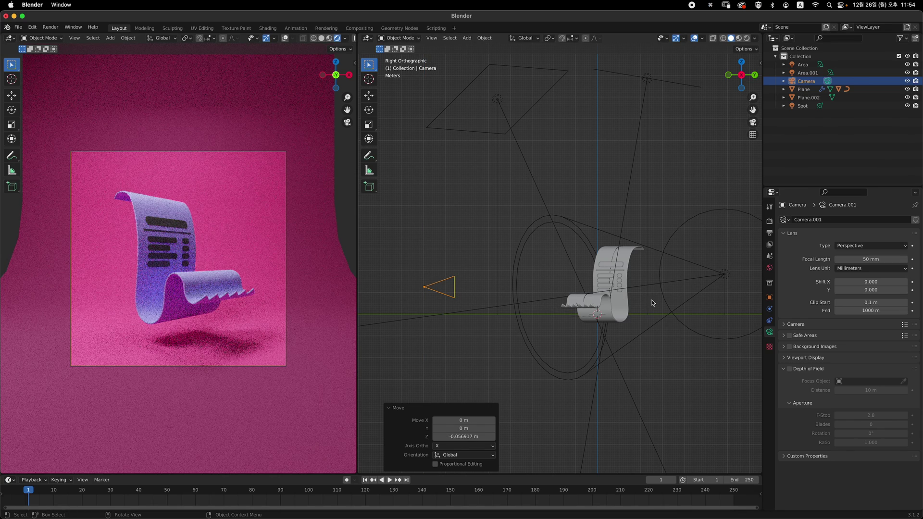
Step: Rotate the receipt about 11° around the vertical axis in top view, then return to front view
click(625, 285)
key(KP_7)
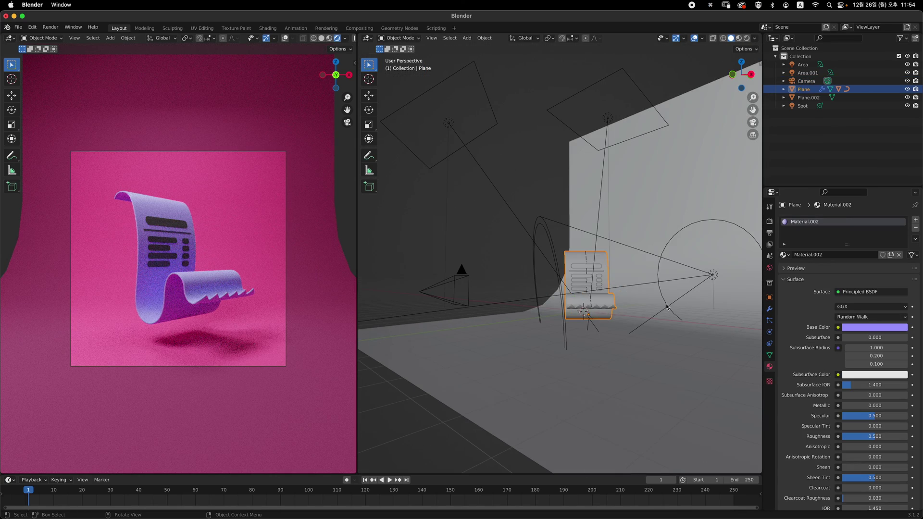
key(r)
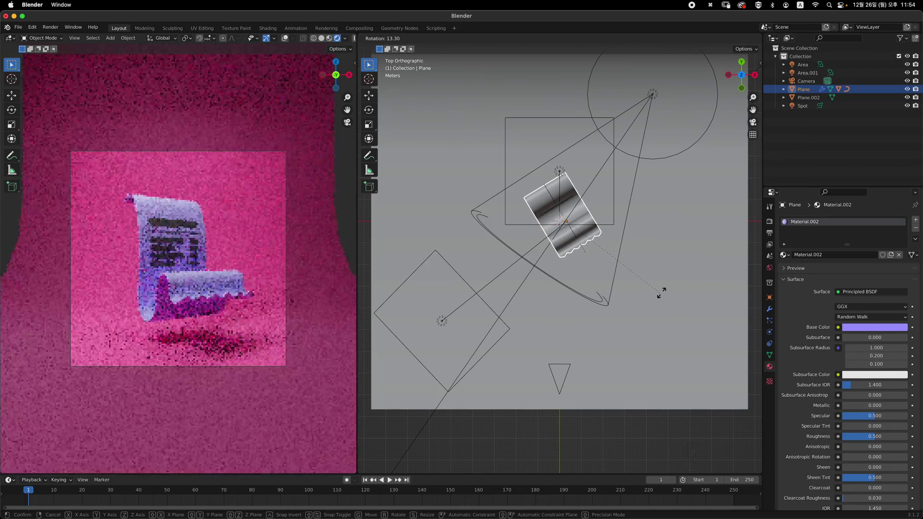
click(667, 294)
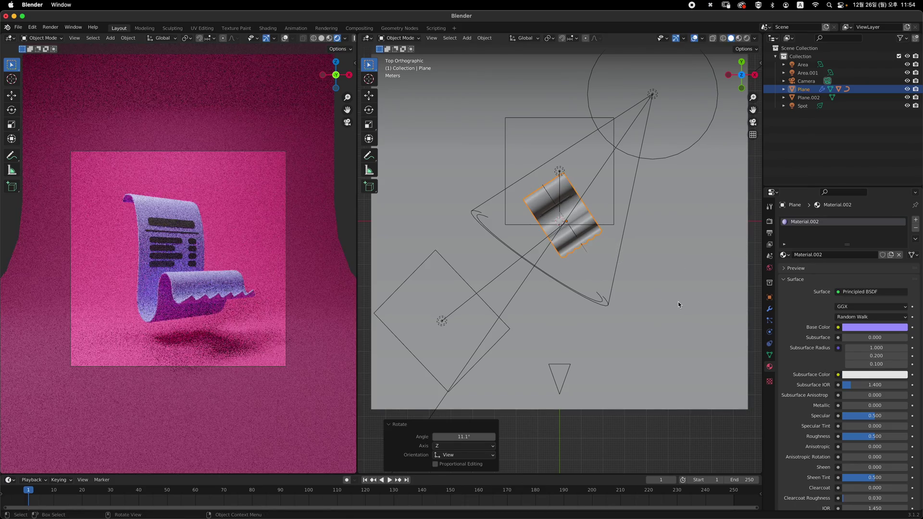
key(KP_1)
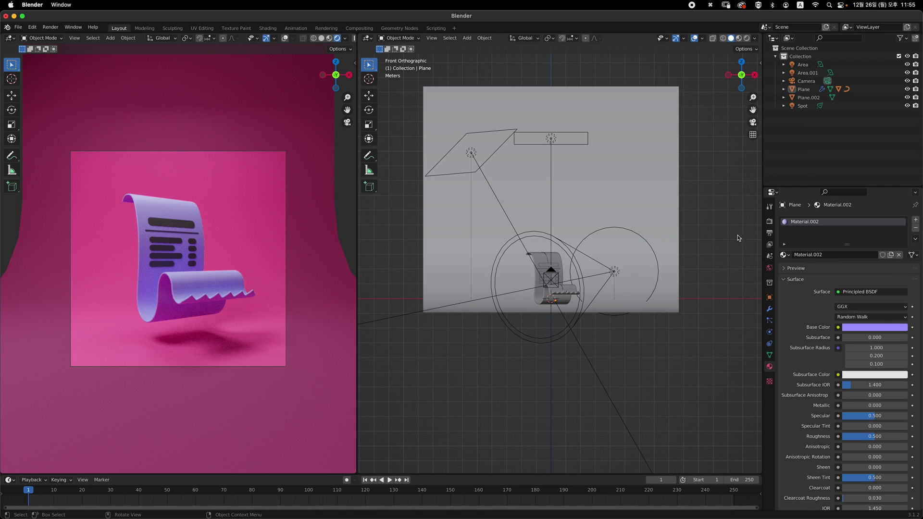
Step: Set the Cycles viewport max samples to 64 in the render settings
click(770, 222)
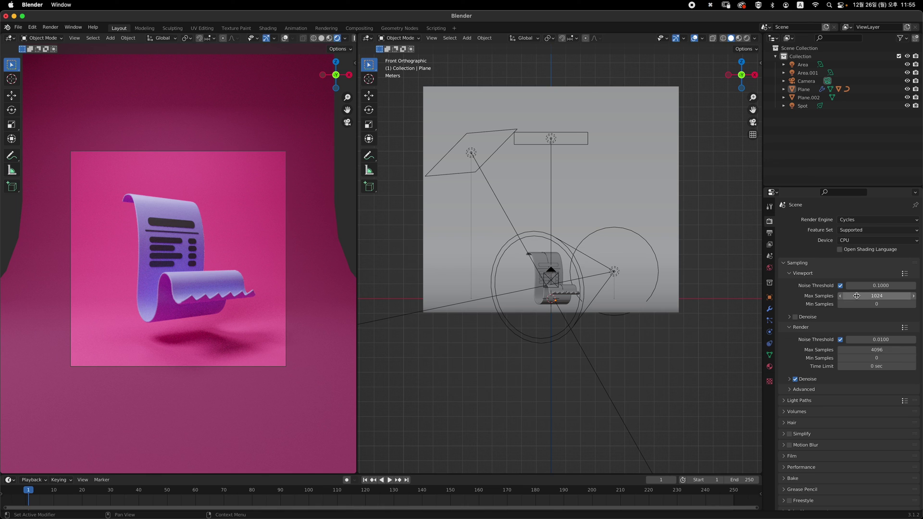
click(882, 295)
text(64)
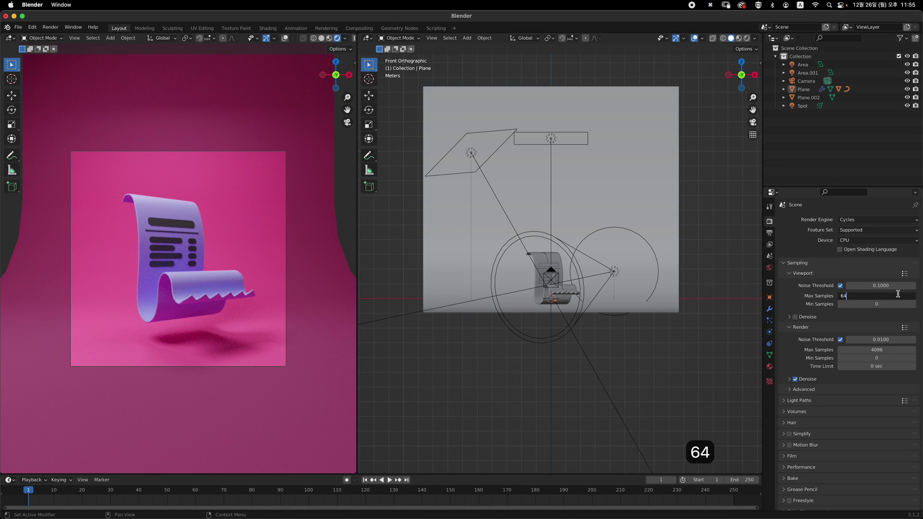
key(Return)
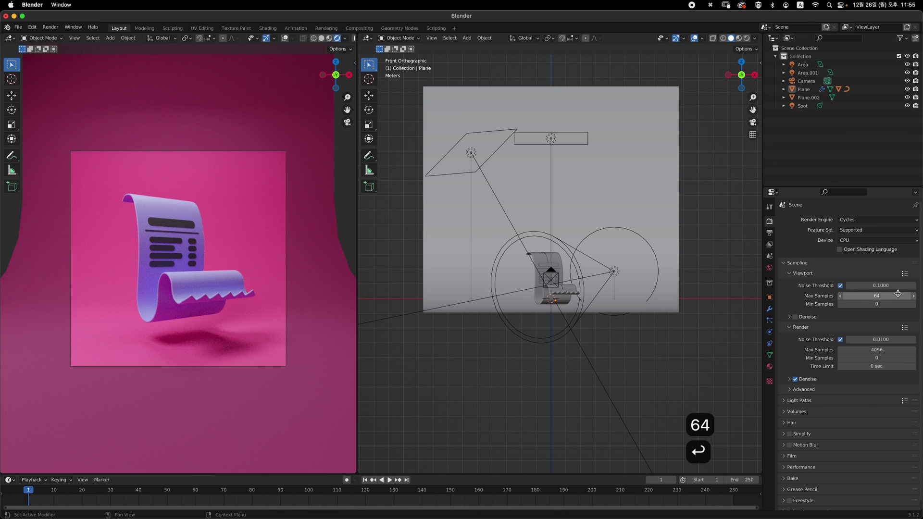
Step: Set the final render's max samples to 64 and render the image
click(871, 349)
text(64)
key(Return)
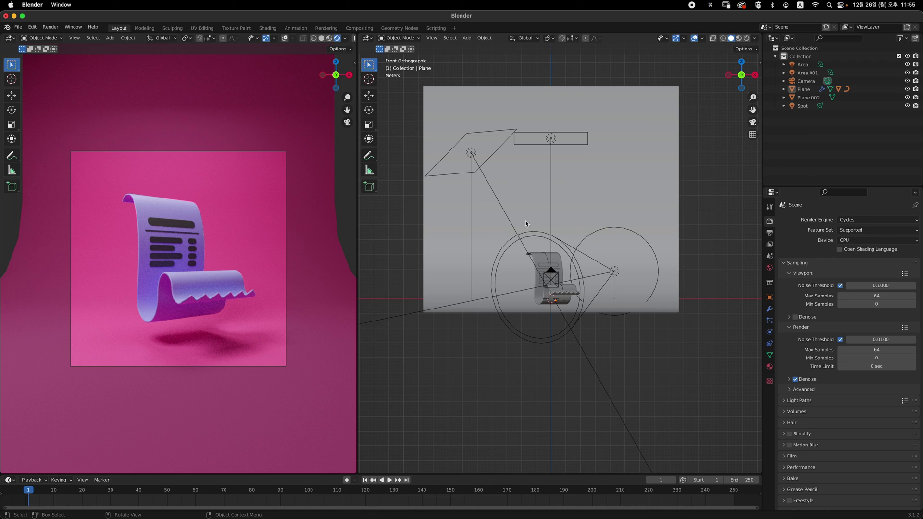
click(50, 27)
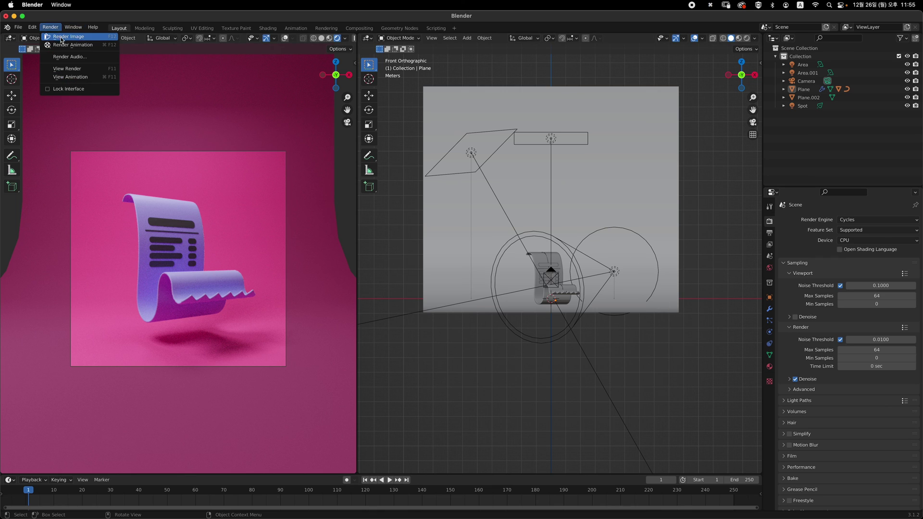
click(61, 38)
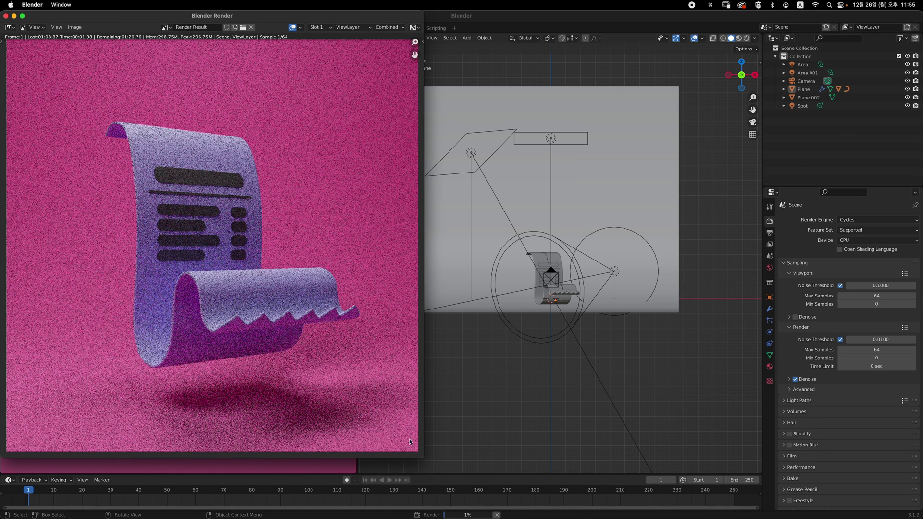